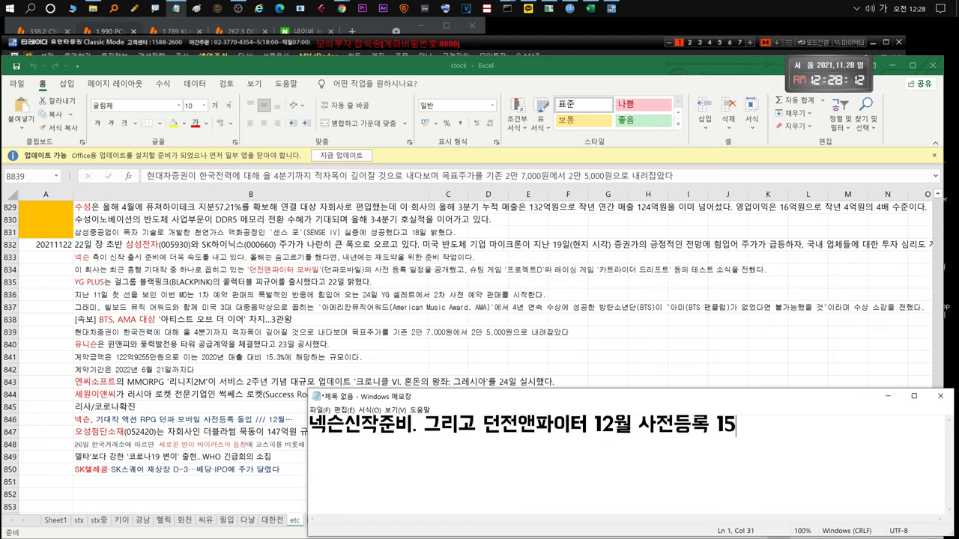
# Finish the note about the December Dungeon & Fighter pre-registration with the guessed dates "15? 17?" and clear it.
pyautogui.write('15? 17? 일딘가 정도 됩니다.')
pyautogui.hotkey('ctrl', 'a')
pyautogui.press('BackSpace')
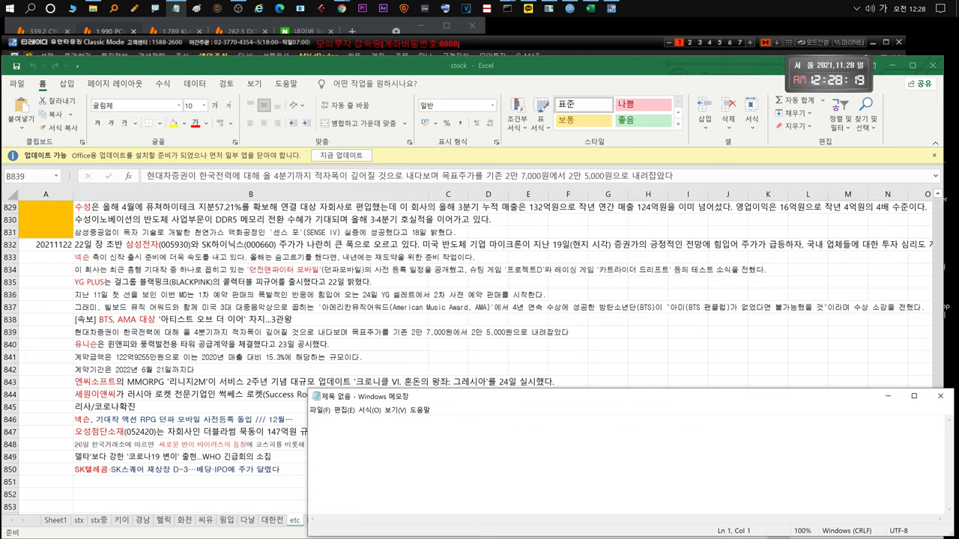
# Write a note beginning "반탄 드디어" about the AMA grand prize and clear it.
pyautogui.write('반탄 드디어')
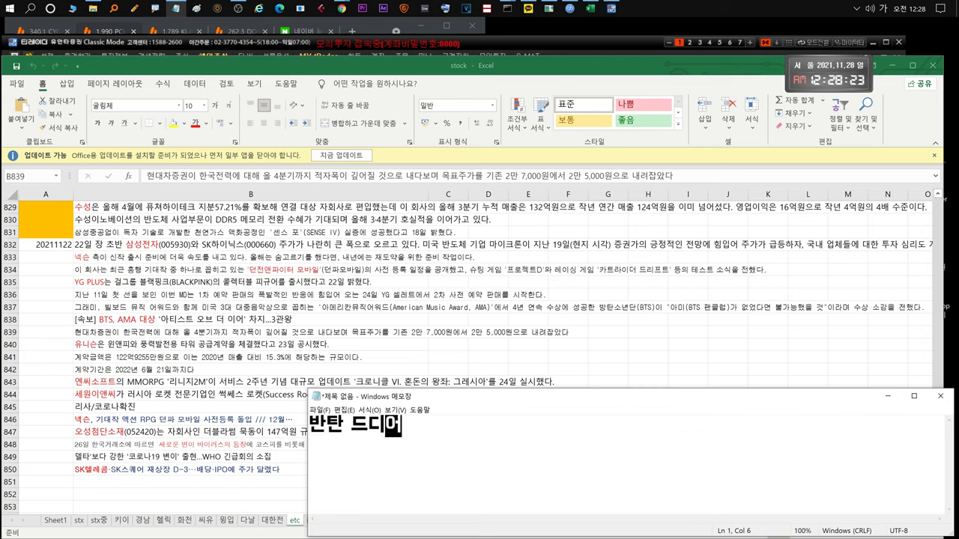
pyautogui.write(' 대사 AMA')
pyautogui.hotkey('ctrl', 'a')
pyautogui.press('BackSpace')
# Write the note "그래미는 아쉽게.... 기회는 있겠지" and clear it.
pyautogui.write('그래미는 아쉽게....')
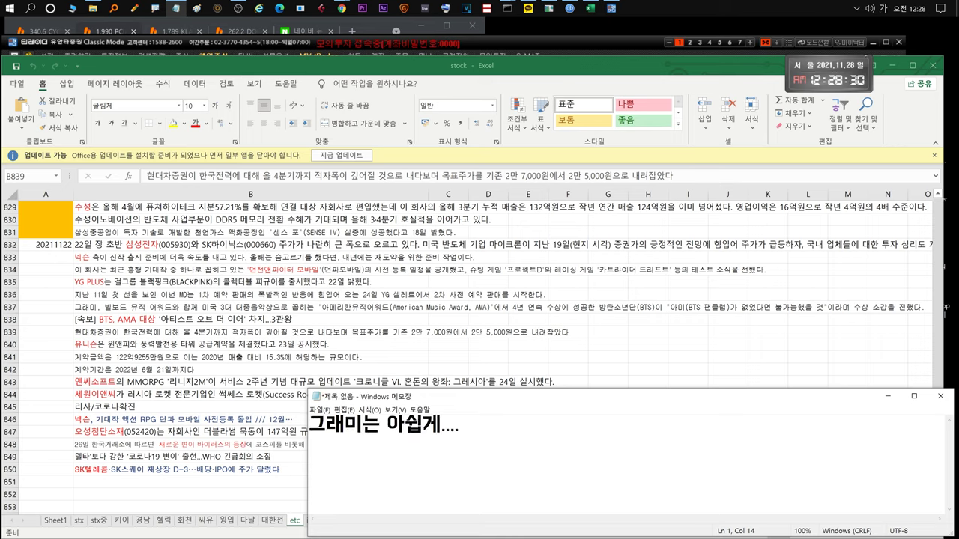
pyautogui.write(' 기회는 있겠지')
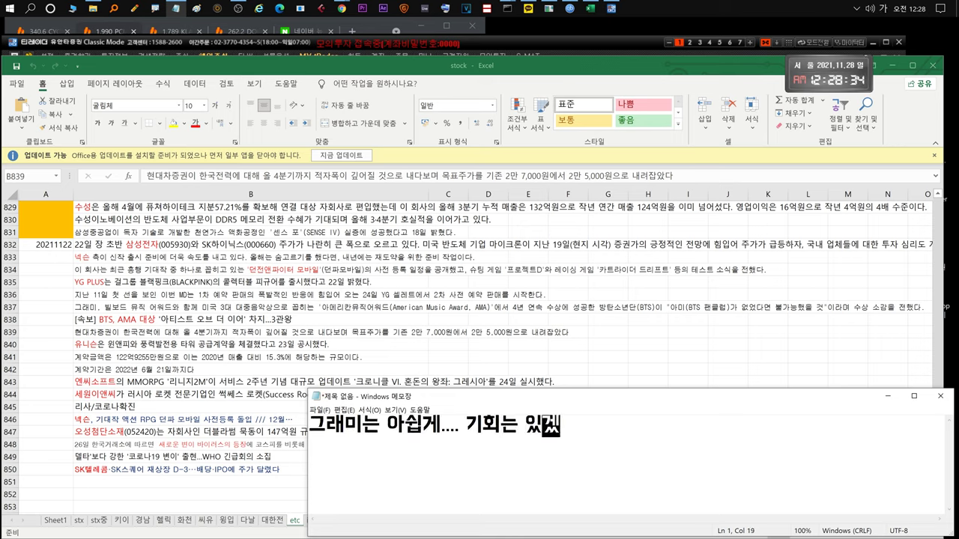
pyautogui.hotkey('ctrl', 'a')
pyautogui.press('BackSpace')
# Point out the Unison contract rows 840 to 842 in the sheet and write the note "유니슨 공시는 나오지만 크게 오르지않은상태".
pyautogui.write('유니슨')
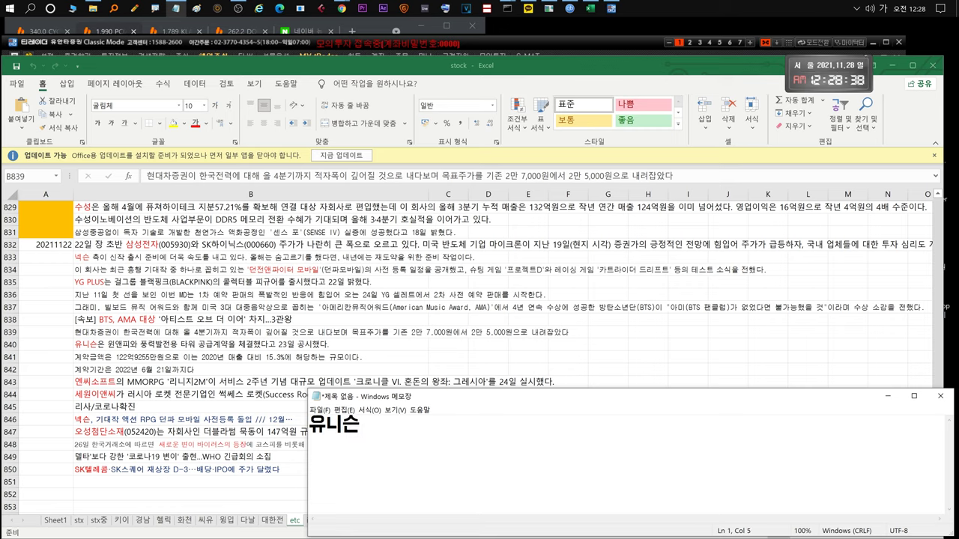
pyautogui.click(283, 356)
pyautogui.click(224, 345)
pyautogui.moveTo(193, 370); pyautogui.dragTo(204, 345)
pyautogui.click(367, 425)
pyautogui.write('공시는 나오지만 크게 오르지않은상ㅌ')
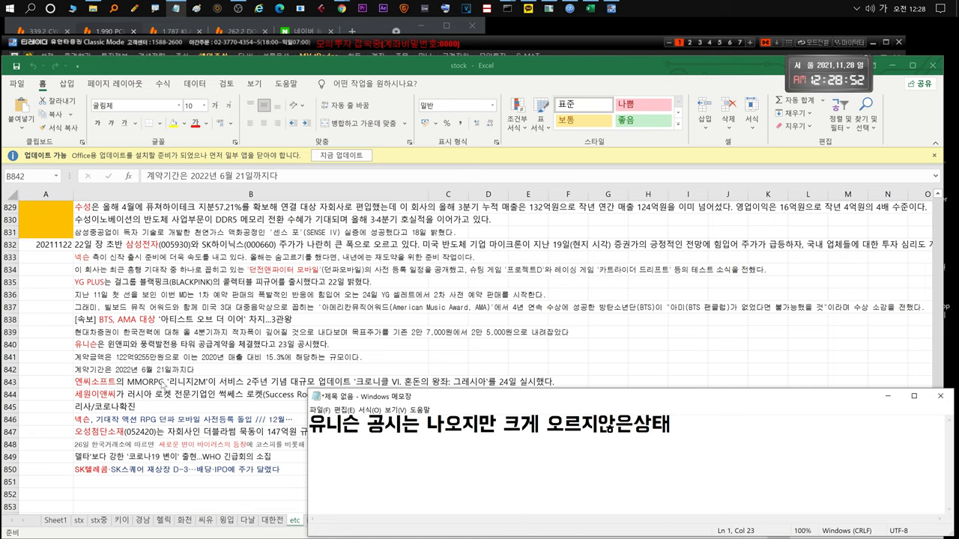
# Select the 세원이앤씨 entry in B844, replace the note with "세원!! 신사업 mou" and clear it.
pyautogui.click(161, 383)
pyautogui.scroll(-2, 116, 345)
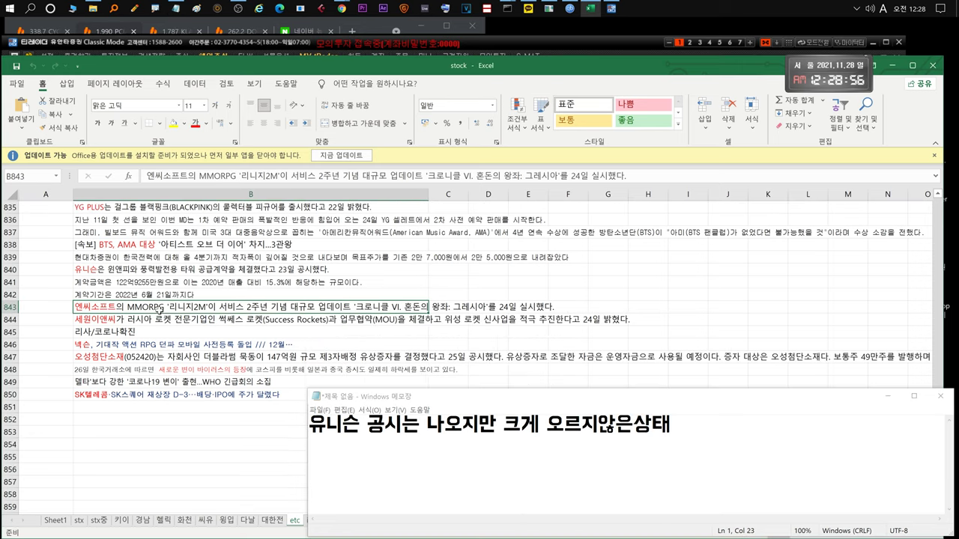
pyautogui.press('Down')
pyautogui.hotkey('alt', 'Tab')
pyautogui.hotkey('ctrl', 'a')
pyautogui.press('BackSpace')
pyautogui.write('세원')
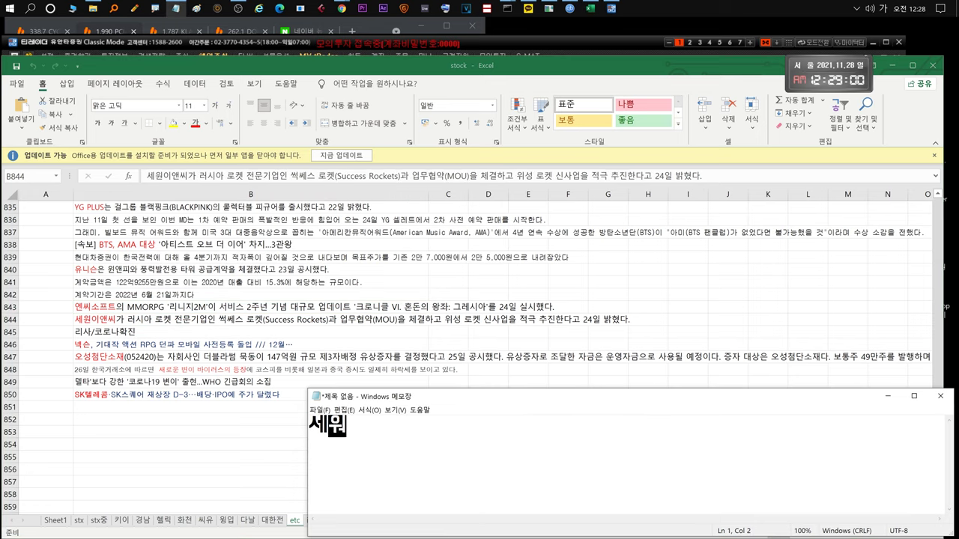
pyautogui.write('!! 신사업 mou')
pyautogui.hotkey('ctrl', 'a')
pyautogui.press('BackSpace')
# Select the 오성첨단소재 entry in B847, write the note "오성첨단 3자유상증자" and clear it.
pyautogui.hotkey('alt', 'Tab')
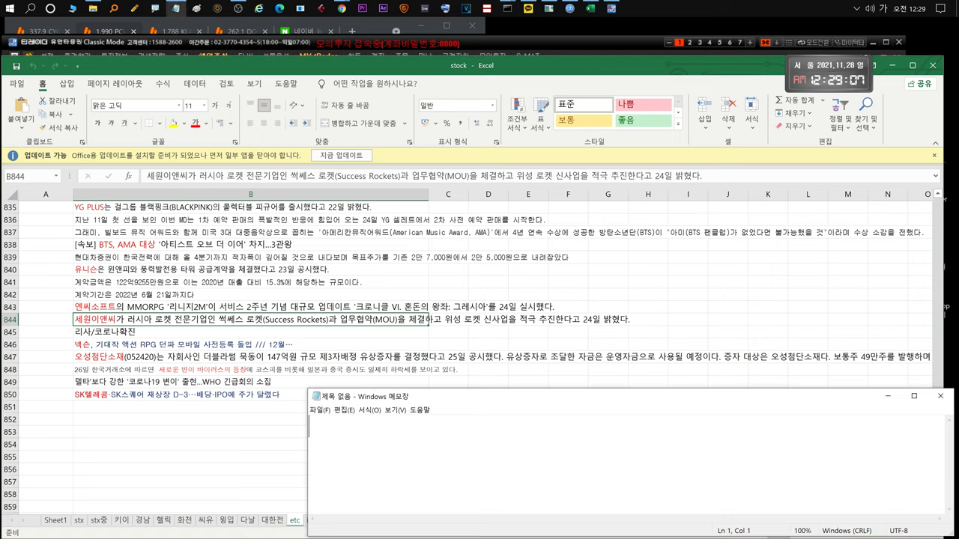
pyautogui.click(255, 355)
pyautogui.hotkey('alt', 'Tab')
pyautogui.write('ㅇ')
pyautogui.write('성첨단')
pyautogui.write(' 3자유상증자')
pyautogui.hotkey('ctrl', 'a')
pyautogui.press('BackSpace')
# Write a two-line note on the new variant, "그다음!!!!!!! 뉴 smiro..,?? 아무튼 변이가.. 생겼는데 단백질에" and "24개의 ....", and clear it.
pyautogui.write('그다음!!!')
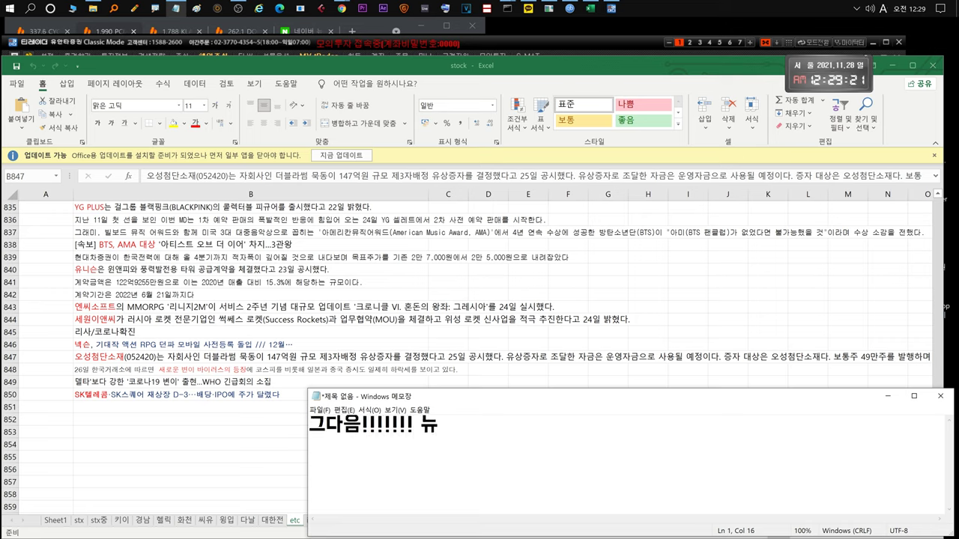
pyautogui.write('아무튼 ')
pyautogui.write('변이가.. 생겼는데')
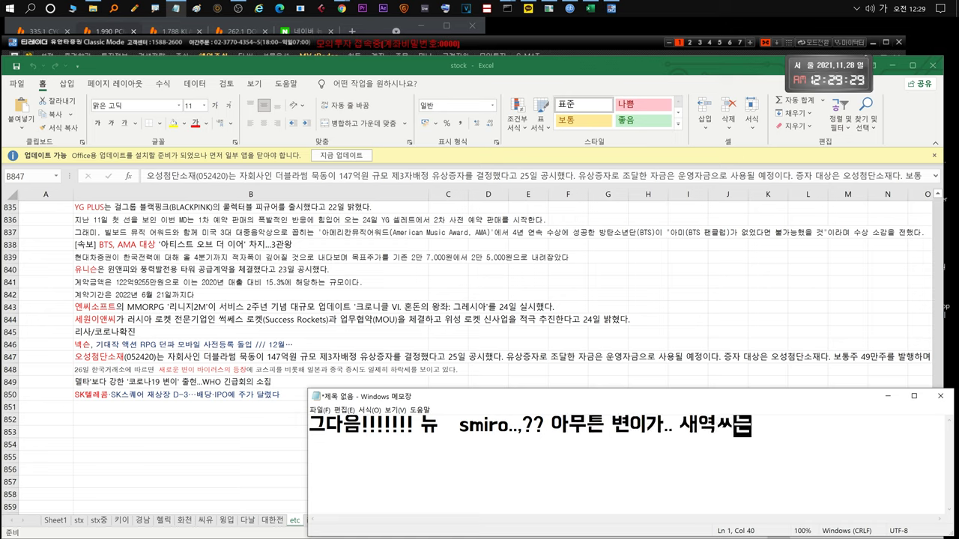
pyautogui.write(' 단백질에')
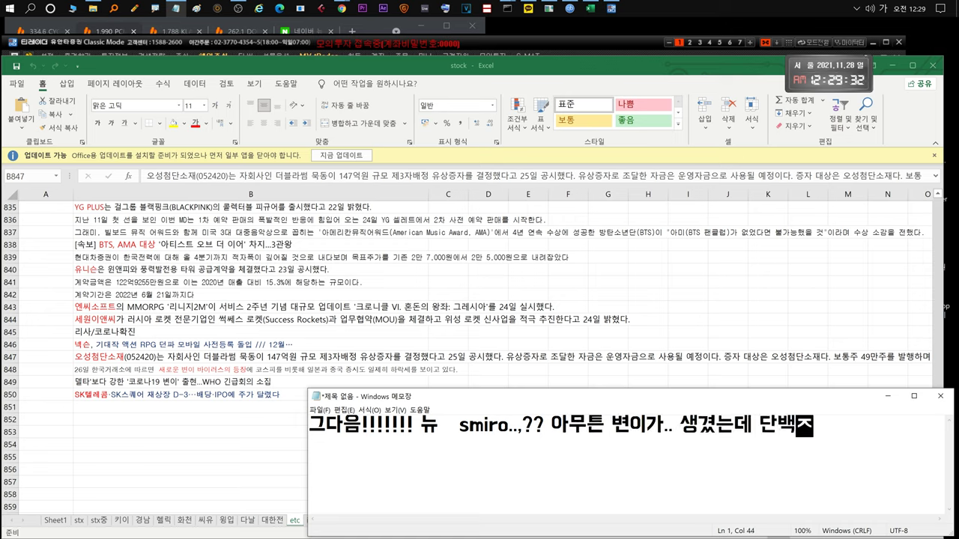
pyautogui.press('Return')
pyautogui.write('24개의 ....')
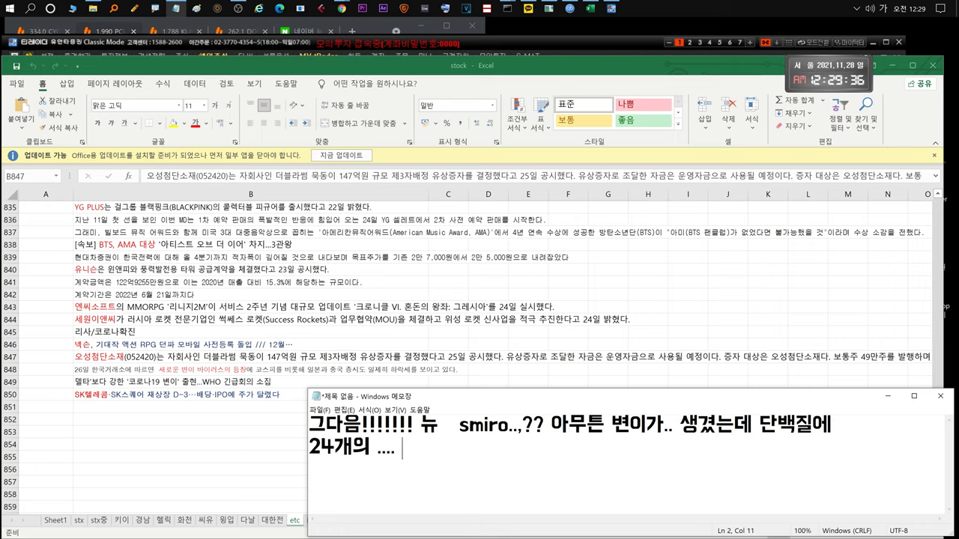
pyautogui.write(' 가')
pyautogui.write('어버렸네요')
pyautogui.hotkey('ctrl', 'a')
pyautogui.press('BackSpace')
# Write the note "영어뉴스보니 델타보다 10개? 10배? 의 다른... 뮤턴트.. 어쩌고 저쩌고!!" and clear it.
pyautogui.write('영어뉴스보니 델타보다 10개? 1')
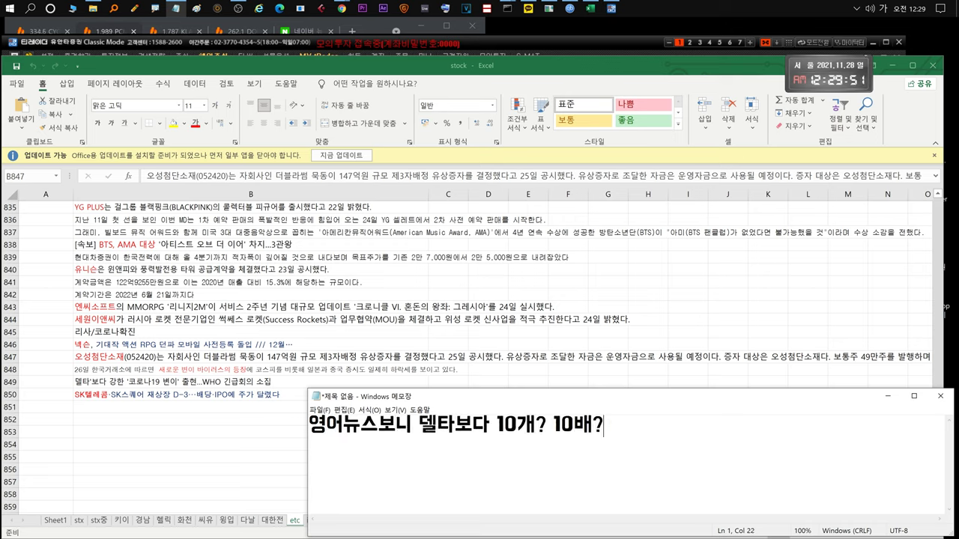
pyautogui.write('0배? 의 ')
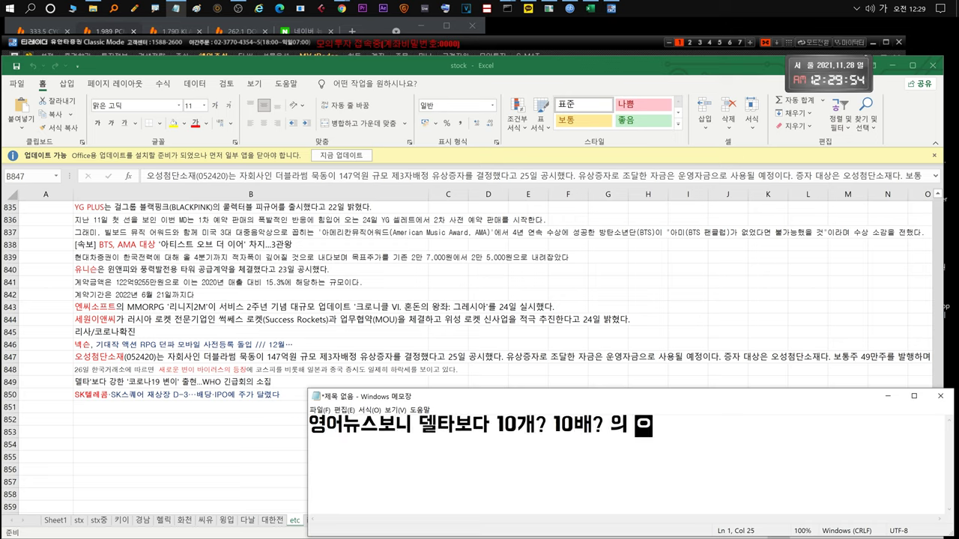
pyautogui.write('다르')
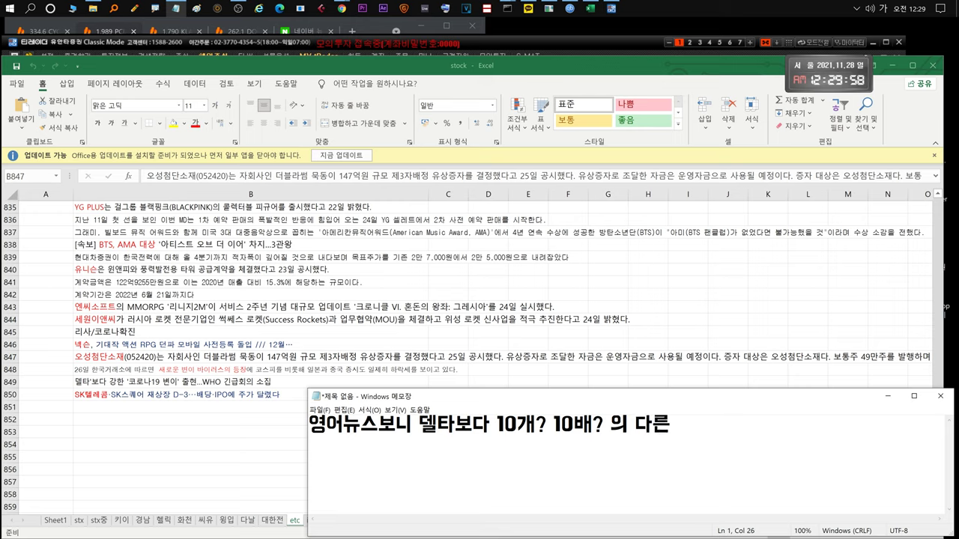
pyautogui.write('... 뮤턴트.. 어쩌고 저쩌고!!')
pyautogui.hotkey('ctrl', 'a')
pyautogui.press('BackSpace')
# Write the note "잊어버렸습니다." and clear it.
pyautogui.write('잊어버렸습니다.')
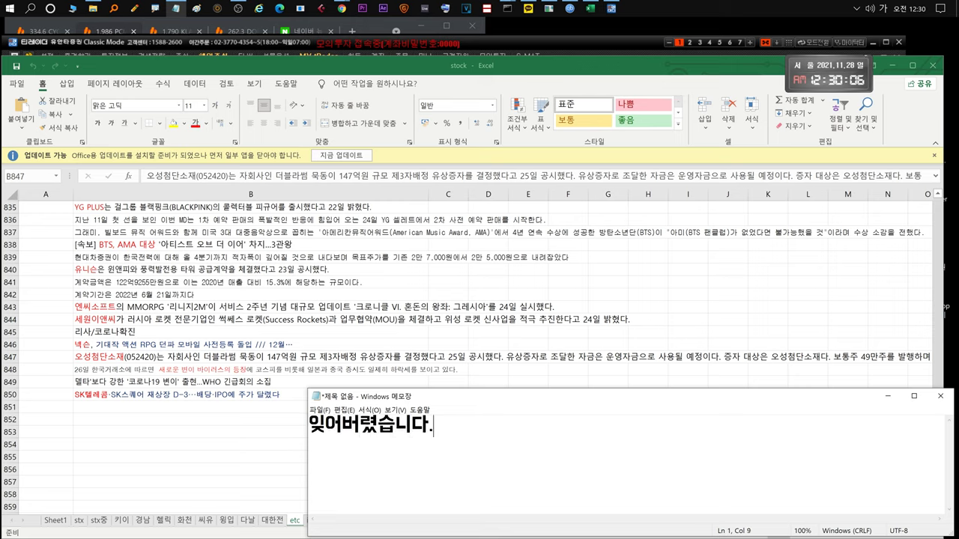
pyautogui.hotkey('ctrl', 'a')
pyautogui.press('BackSpace')
# Write a note beginning "그리고 skt드이어 월요일 .. 시작하는데" saying that the stock market looks likely to be weak.
pyautogui.write('그리고 skt')
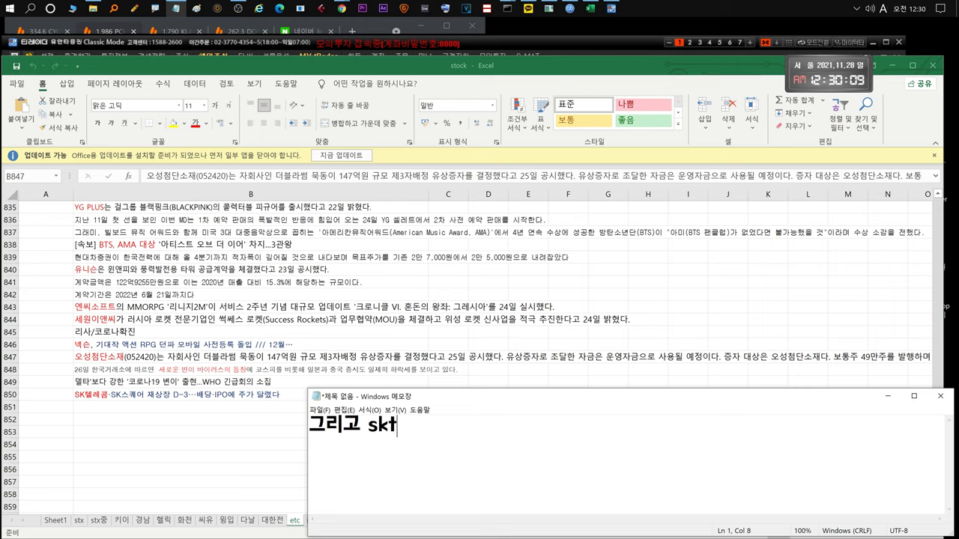
pyautogui.press('Hangul')
pyautogui.write('드이어 월요이')
pyautogui.press('BackSpace')
pyautogui.write('용ㄹ')
pyautogui.press('BackSpace')
pyautogui.press('BackSpace')
pyautogui.write('요이 .. 시작하는데 증시가 안좋을것가')
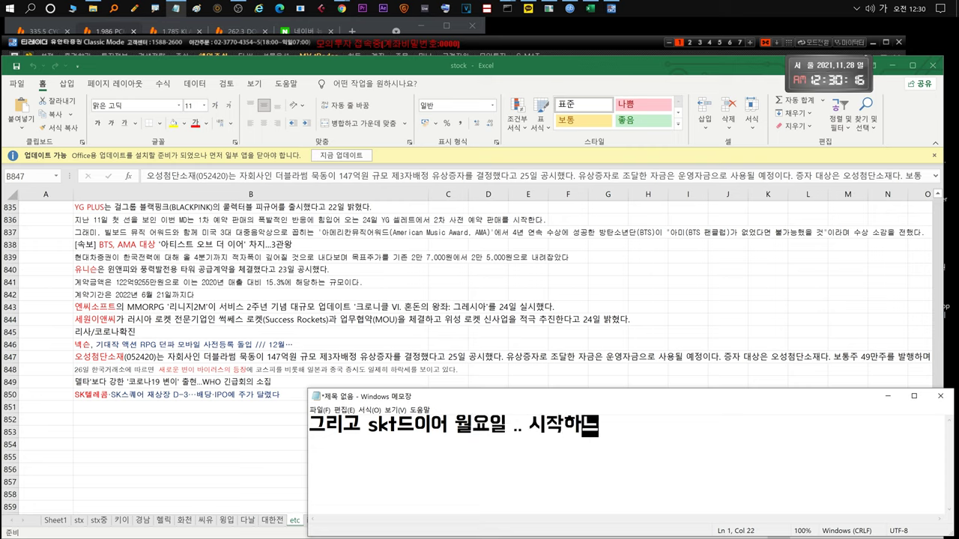
pyautogui.write('같아서')
# Replace the SKT note with "애매하게 시작할것같네요".
pyautogui.hotkey('ctrl', 'a')
pyautogui.write('애매하게 시작')
pyautogui.write('할것같네요')
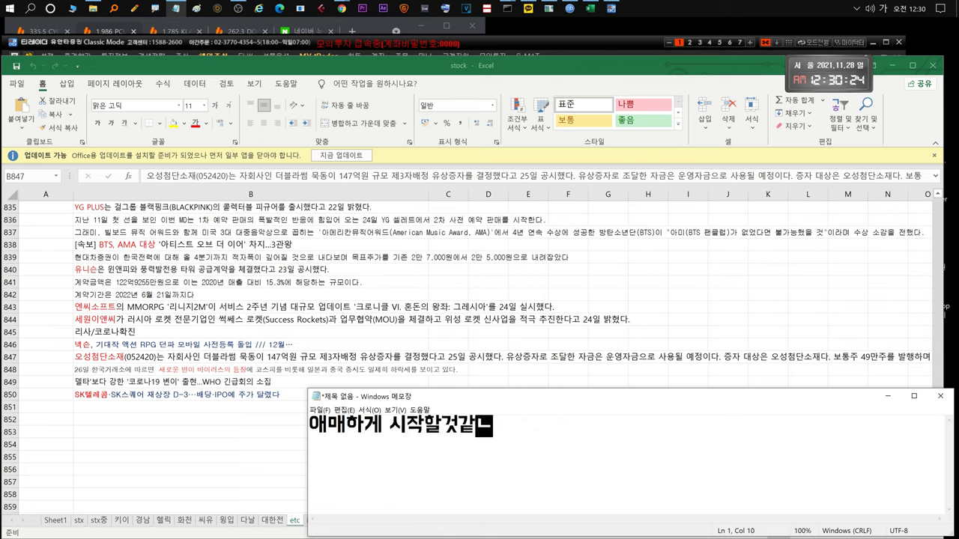
# Replace the note with "거래재개!!!" and clear it.
pyautogui.hotkey('ctrl', 'a')
pyautogui.write('ㄱ거래재개!!!')
pyautogui.hotkey('ctrl', 'a')
pyautogui.press('BackSpace')
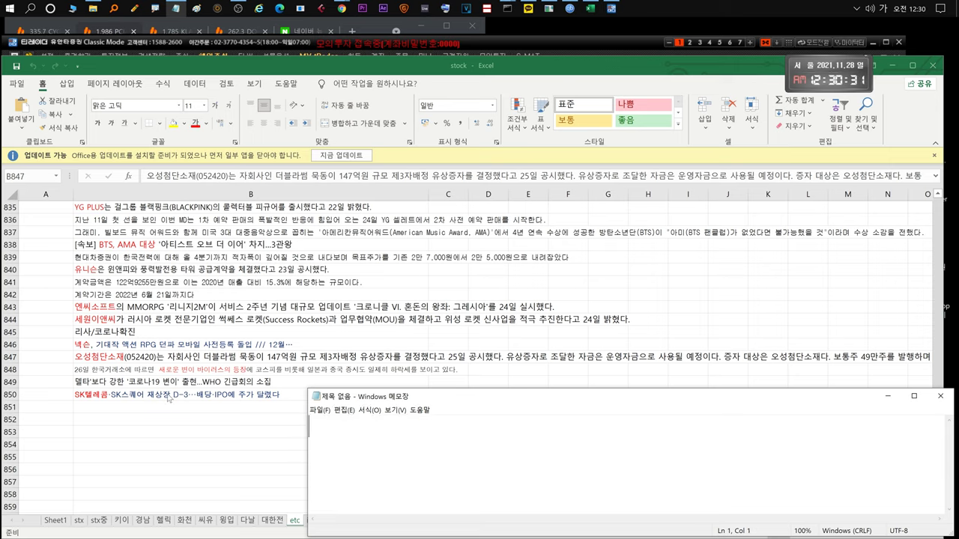
# Select the SK텔레콤 relisting entry in B850, write the note "시기가 안좋습니다." and clear it.
pyautogui.click(135, 396)
pyautogui.click(174, 8)
pyautogui.write('시기가 안좋습니다.')
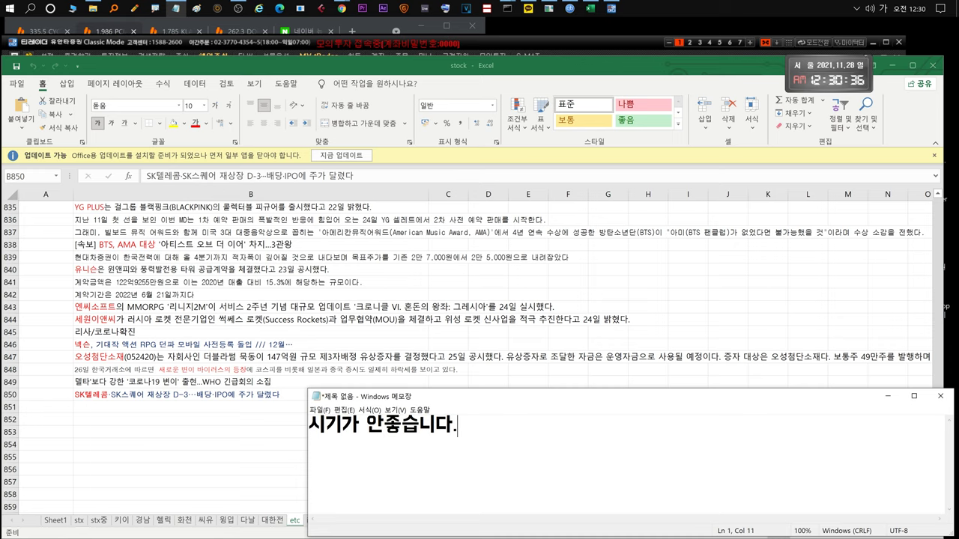
pyautogui.hotkey('ctrl', 'a')
pyautogui.press('BackSpace')
# Switch the stock workbook from the etc sheet to the stx sheet and show its latest entries.
pyautogui.click(135, 395)
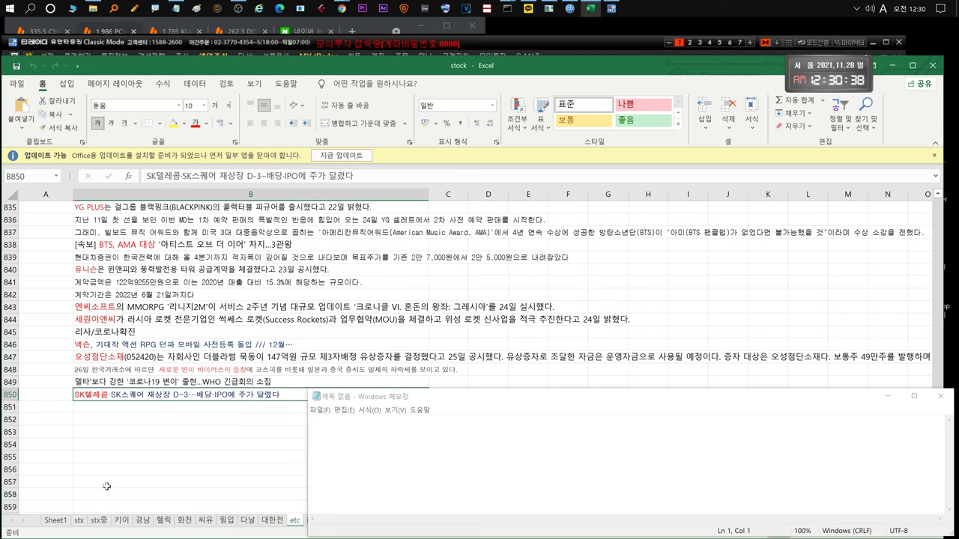
pyautogui.hotkey('ctrl', 'pageup')
pyautogui.hotkey('ctrl', 'pageup')
pyautogui.hotkey('ctrl', 'pageup')
pyautogui.hotkey('ctrl', 'pageup')
pyautogui.hotkey('ctrl', 'pageup')
pyautogui.hotkey('ctrl', 'pageup')
pyautogui.hotkey('ctrl', 'pageup')
pyautogui.hotkey('ctrl', 'pageup')
pyautogui.hotkey('ctrl', 'pageup')
pyautogui.hotkey('ctrl', 'pageup')
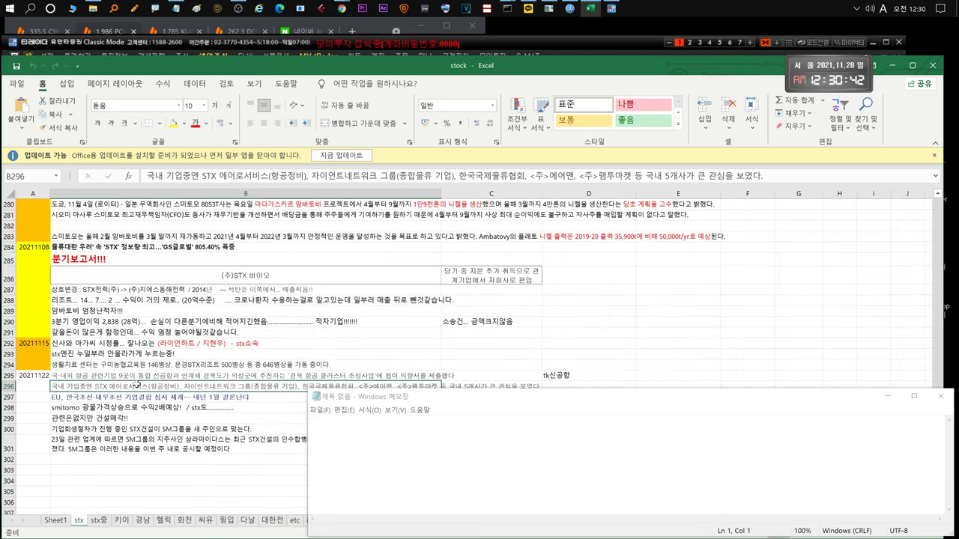
pyautogui.scroll(-2, 134, 384)
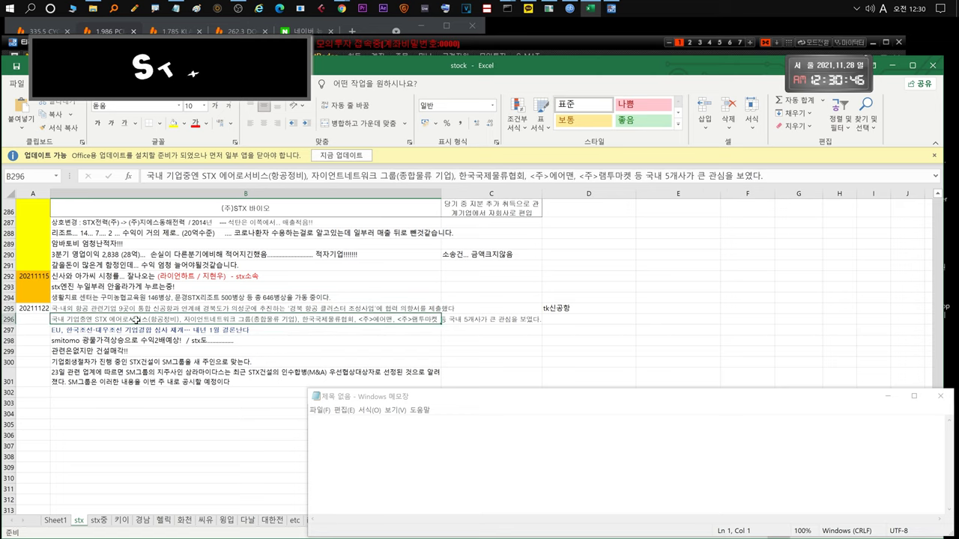
# Write a two-line note, "stx 에어로스페이스 신공항쪽에 협력의향서제출.. 되면 좋은건데" and "아직 신공항 짓기도 전이라~~~ 그냥 뉴스로만", and clear it.
pyautogui.hotkey('alt', 'Tab')
pyautogui.write('stx   에어로스페이스 ')
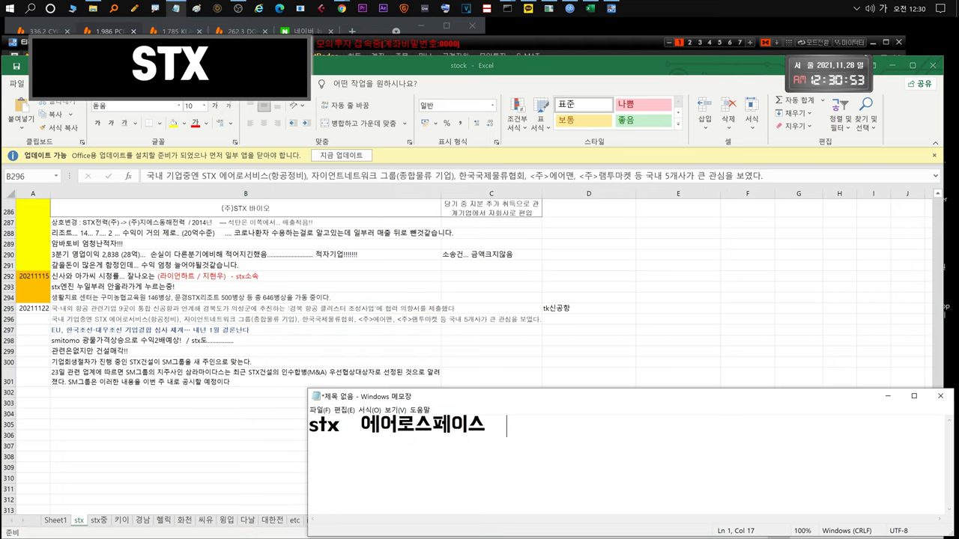
pyautogui.write('  신공항쪽에 협력')
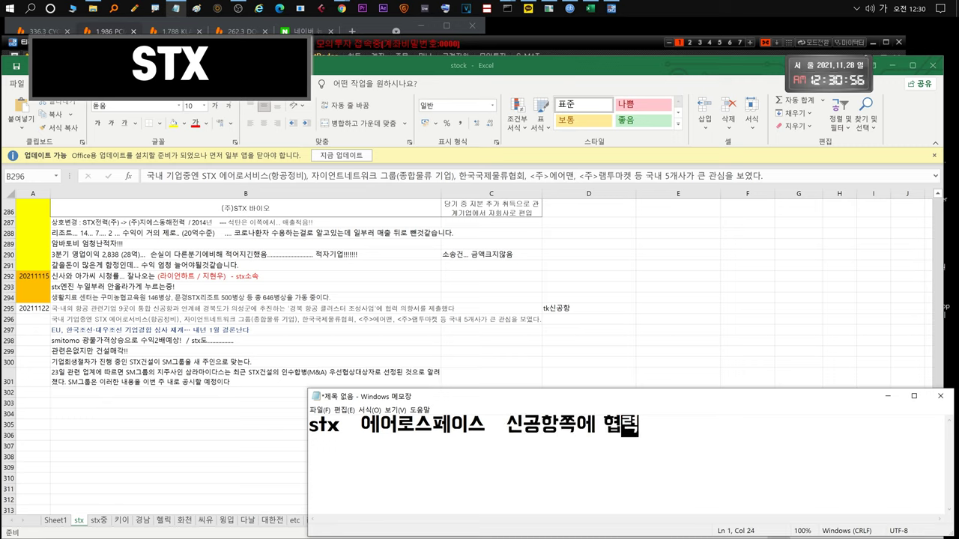
pyautogui.write('의향서제출.. 되면 좋은건')
pyautogui.write('데')
pyautogui.press('Return')
pyautogui.write('아직 신공항 짓기도 전ㅇ이라~~~ 그냥 뉴스로만')
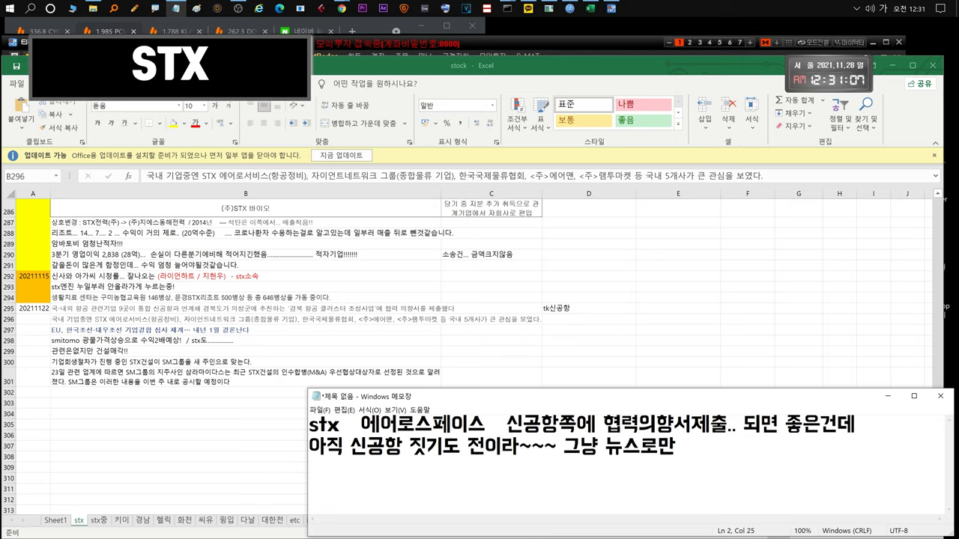
pyautogui.hotkey('ctrl', 'a')
pyautogui.press('Delete')
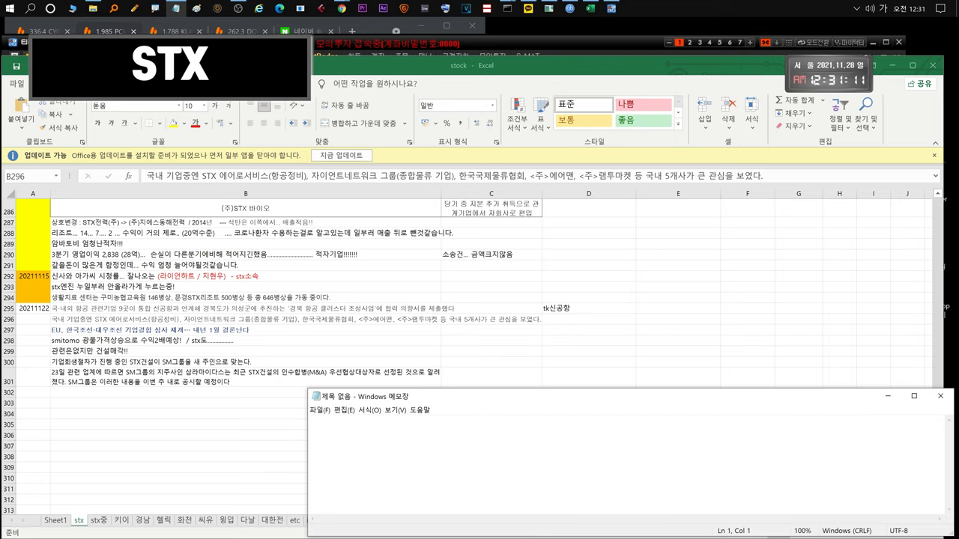
# Select the EU shipbuilding merger entry in B297, write the note "기업결합심사 1월결론...인데 코로나 .. 때문에 미뤄질수도있는상황!!" and clear it.
pyautogui.click(89, 333)
pyautogui.hotkey('alt', 'Tab')
pyautogui.write('기업결합')
pyautogui.write('심사 1월결론...인데 코로나 ')
pyautogui.write('.. 때문에 미뤄질수도있는심')
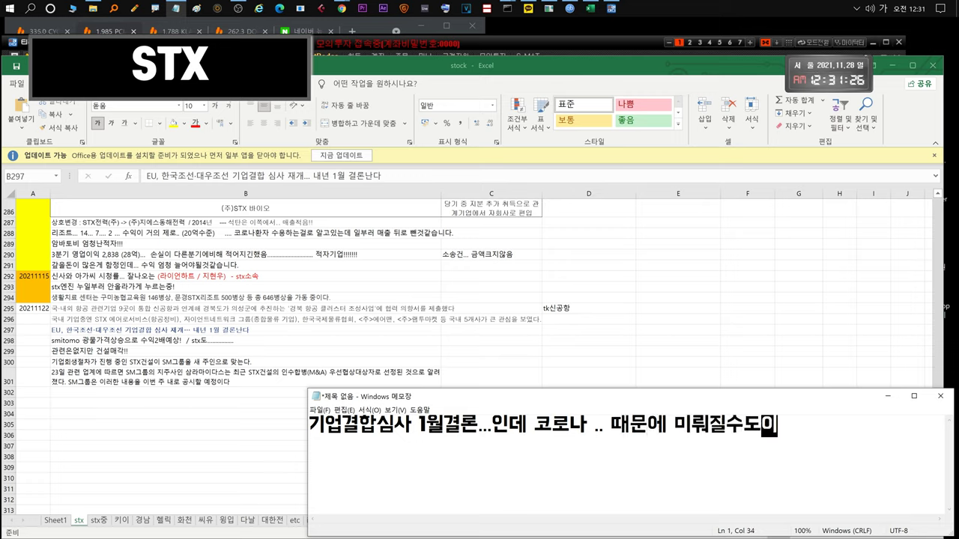
pyautogui.press('BackSpace')
pyautogui.write('상황!!')
pyautogui.hotkey('ctrl', 'a')
pyautogui.press('BackSpace')
# Write the note "코로나 지겹습니다" and clear it.
pyautogui.write('코로나 지')
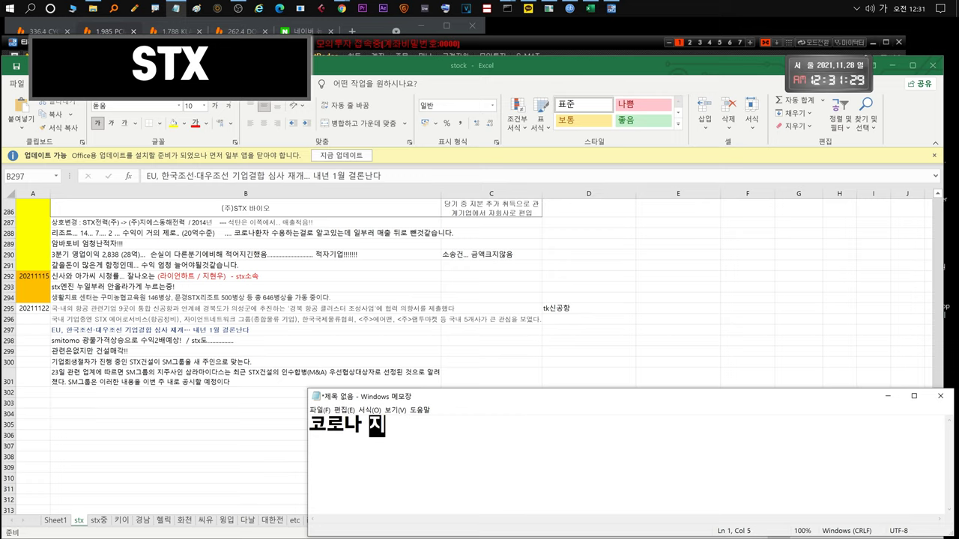
pyautogui.write('겹습니다')
pyautogui.hotkey('ctrl', 'a')
pyautogui.press('BackSpace')
# Write a two-line note, "STX는 코로나로 피해 엄청보는중!!!!! 석탄..은 좀 안정화" and "니켈가격은 많이오르긴했는데... 맨날 손실만 나오고있는상황임", and clear it.
pyautogui.press('Hangul')
pyautogui.write('STS')
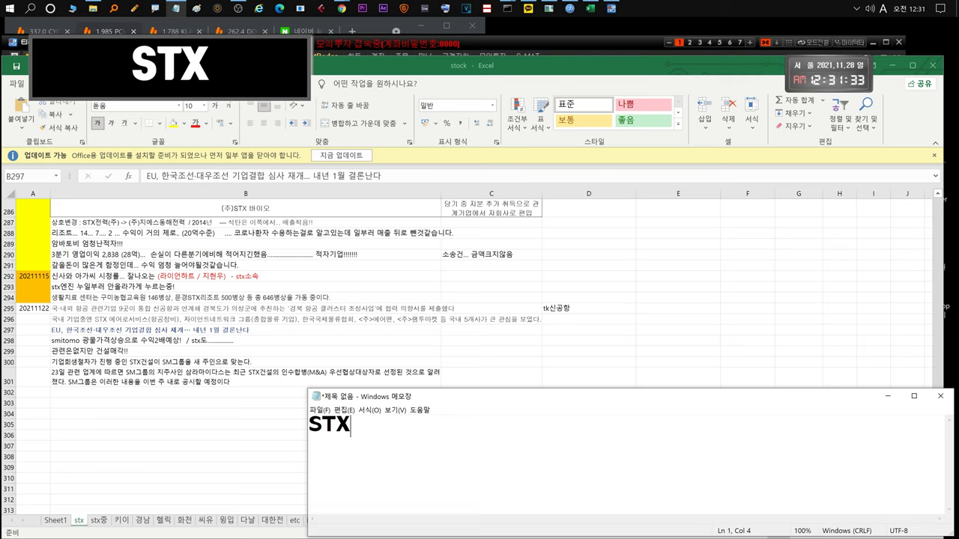
pyautogui.write('X')
pyautogui.press('Hangul')
pyautogui.write('는 코로나로 피해 엄청보는중!!!!! 석타')
pyautogui.write('..은 좀 안정화')
pyautogui.press('Return')
pyautogui.write('니켈가격은 많이오르긴했는데... 맨날 손실만 나오고있')
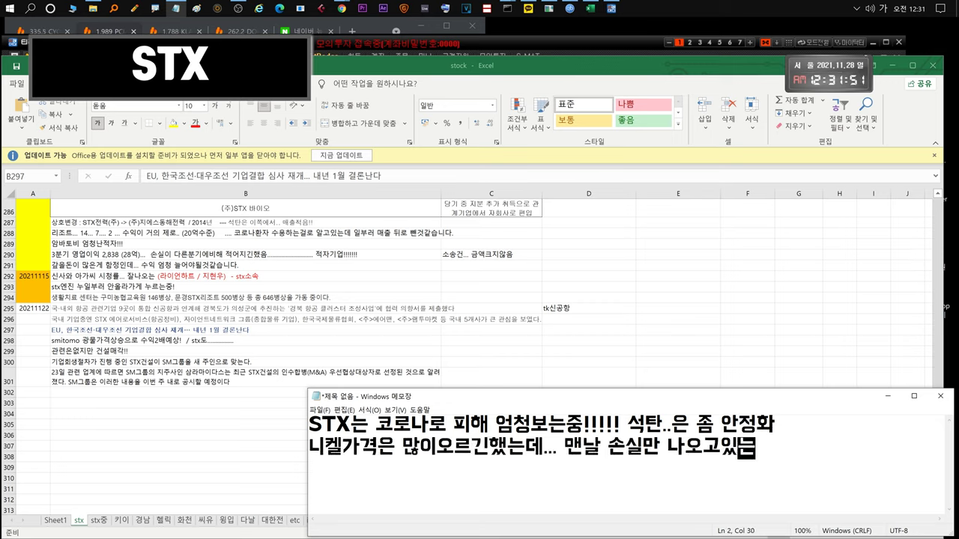
pyautogui.write('는상황임')
pyautogui.hotkey('ctrl', 'a')
pyautogui.press('BackSpace')
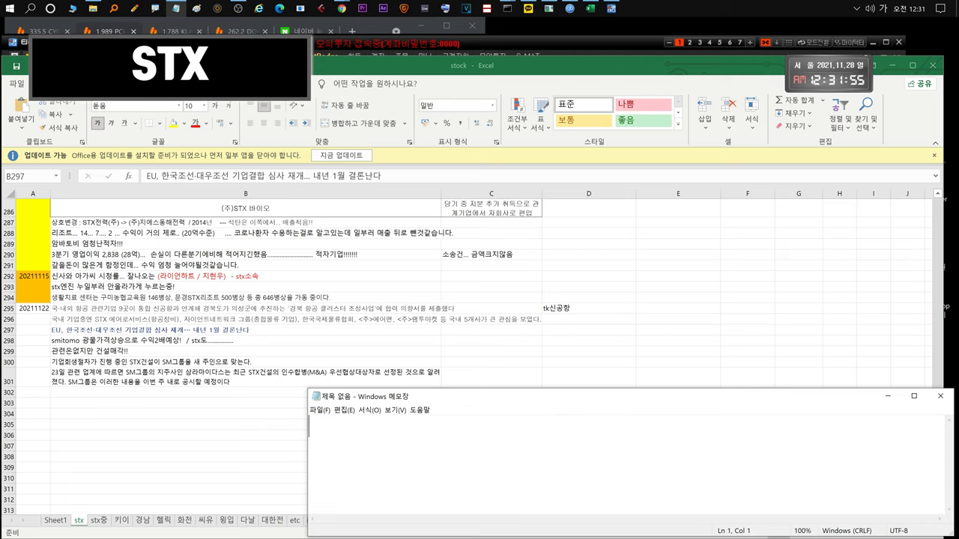
# Select the smitomo entry in B298, write the note "스미모토 광물가격상승으로 수익이 증가된다고하는데" and "stx는 뉴스가 없으니 알수가없습니다." on two lines, and clear it.
pyautogui.click(87, 352)
pyautogui.click(129, 343)
pyautogui.click(359, 442)
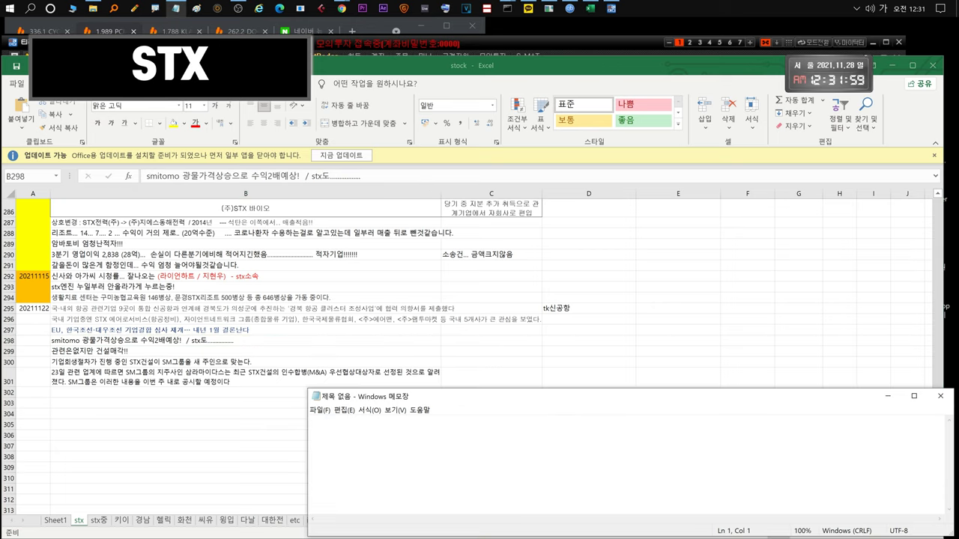
pyautogui.write('스미모토')
pyautogui.write(' 광물가격상승으로 수익ㅁ')
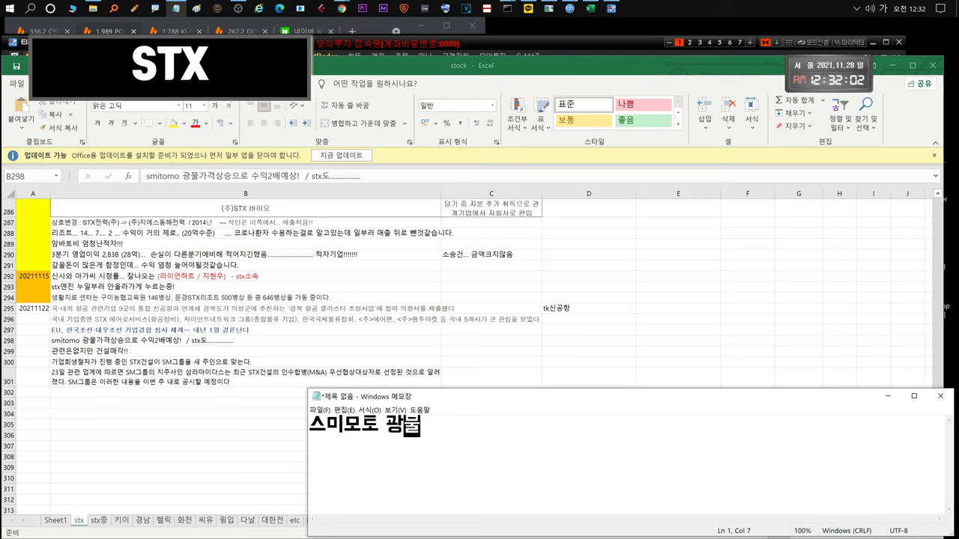
pyautogui.write('이 증가된다고하는데')
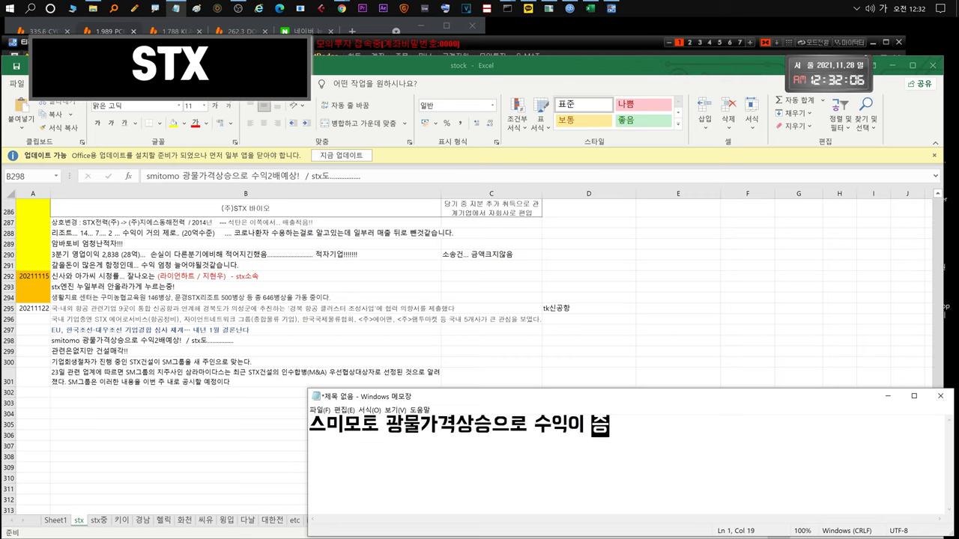
pyautogui.press('Return')
pyautogui.write('stx')
pyautogui.press('Hangul')
pyautogui.write('는 뉴스가 없으니 알수가없습')
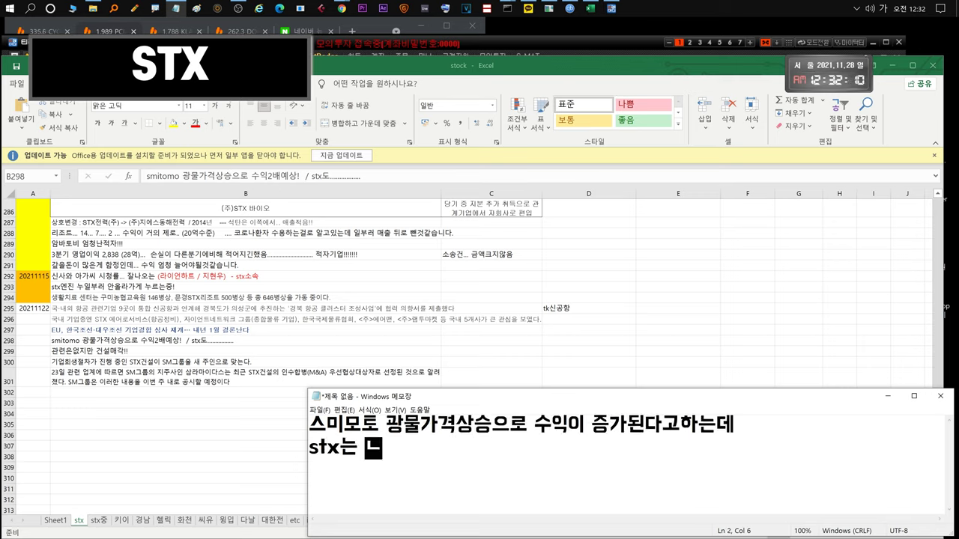
pyautogui.write('니다.')
pyautogui.hotkey('ctrl', 'a')
pyautogui.press('BackSpace')
# Write the note "stx건설매각중..이슈...에 얻어걸려서 잠시 올라갈수도있다는점!!" and clear it.
pyautogui.write('stx')
pyautogui.press('Hangul')
pyautogui.write('건설매')
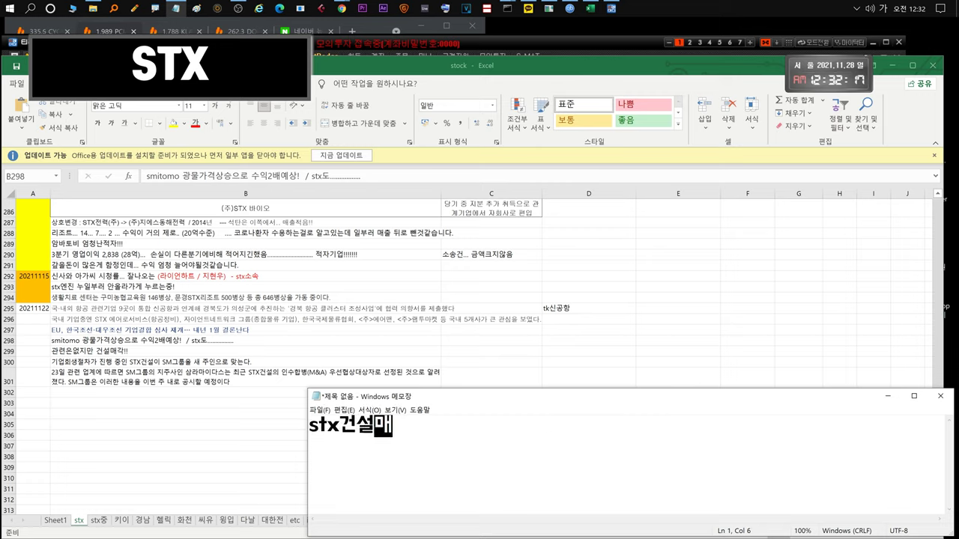
pyautogui.write('각중..있슈...에 ㅁ얻어걸')
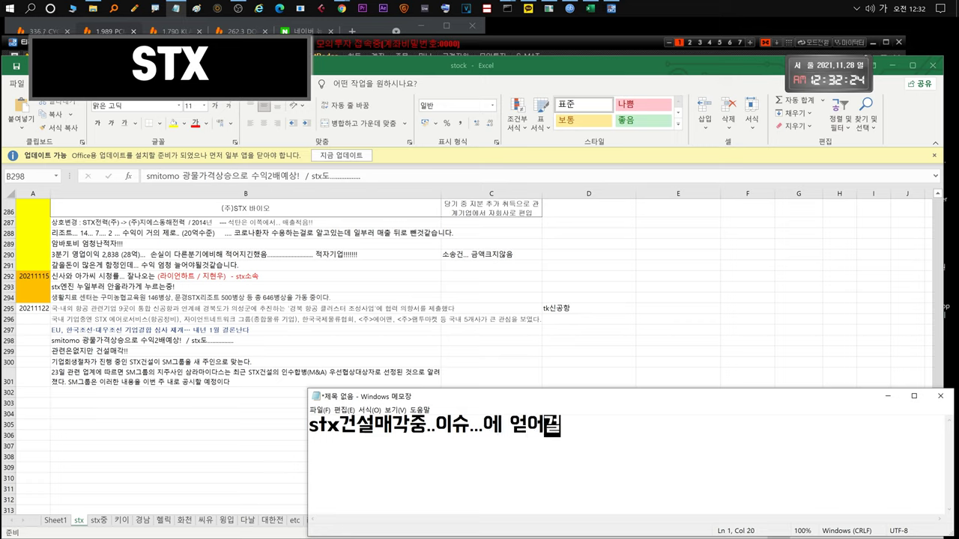
pyautogui.write('려서 잠ㅅ 올라갈수도있다는점!!')
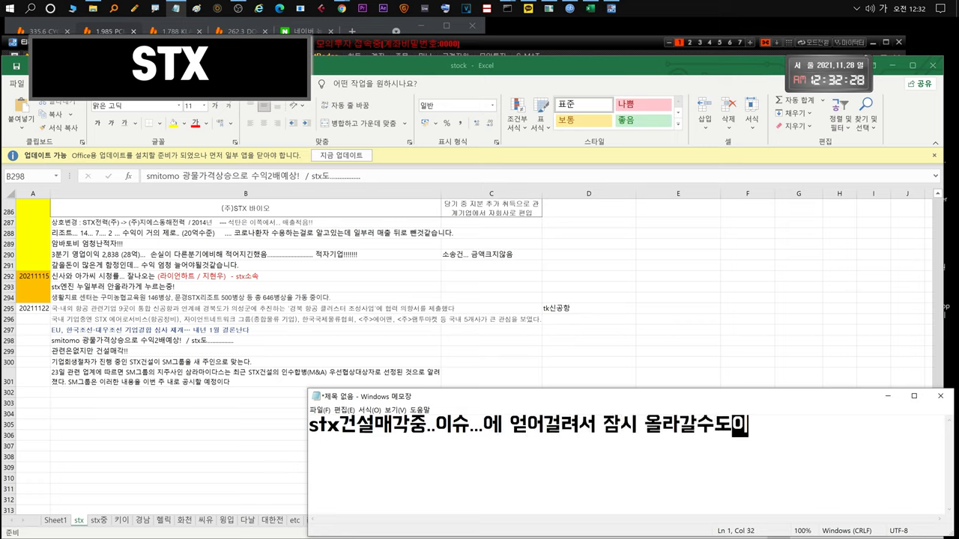
pyautogui.hotkey('ctrl', 'a')
pyautogui.press('Delete')
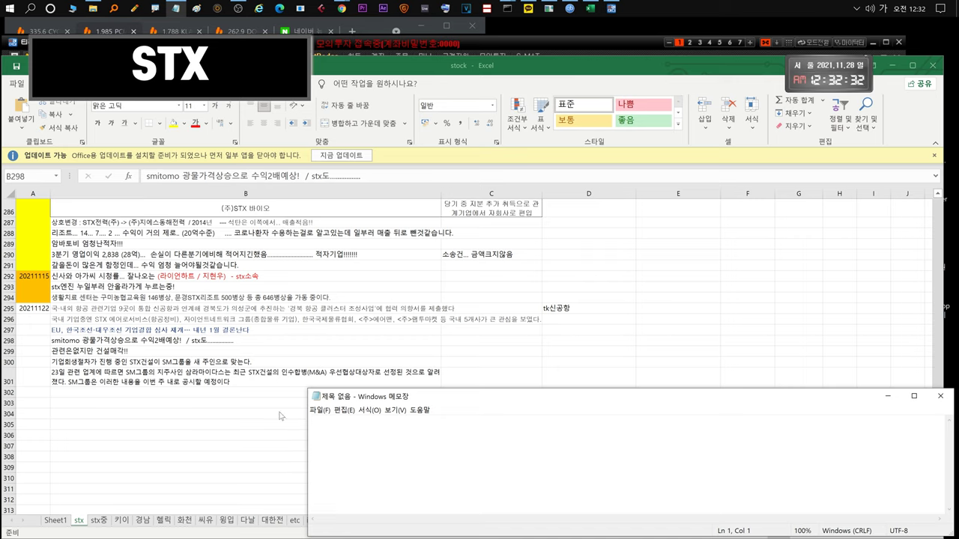
# Select the STX construction acquisition entry in B301, write the note "사실 상관없지만 stx는 그런거랑 상관없이 말도안될때 한번씩 급등나오죠!!" and clear it.
pyautogui.click(182, 378)
pyautogui.click(184, 380)
pyautogui.click(309, 426)
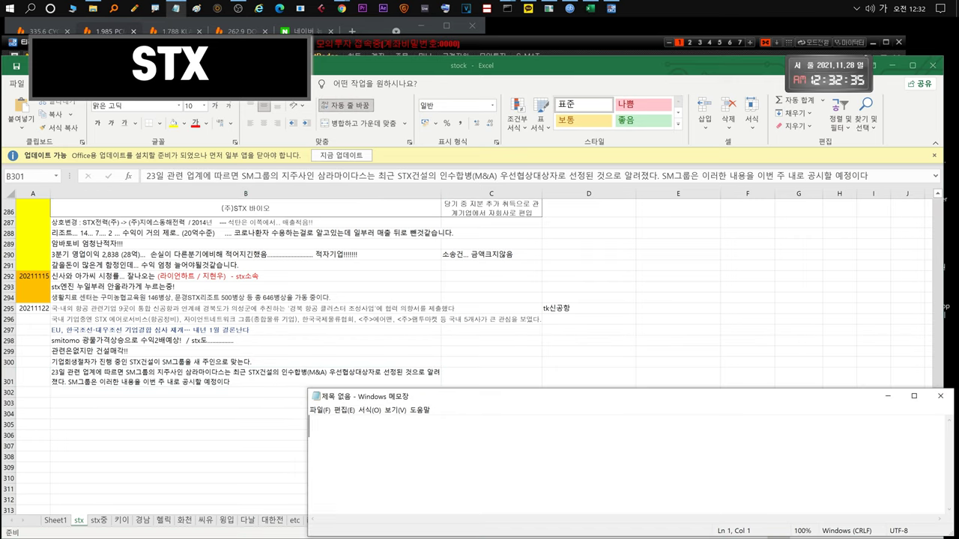
pyautogui.write('사실 상관없지')
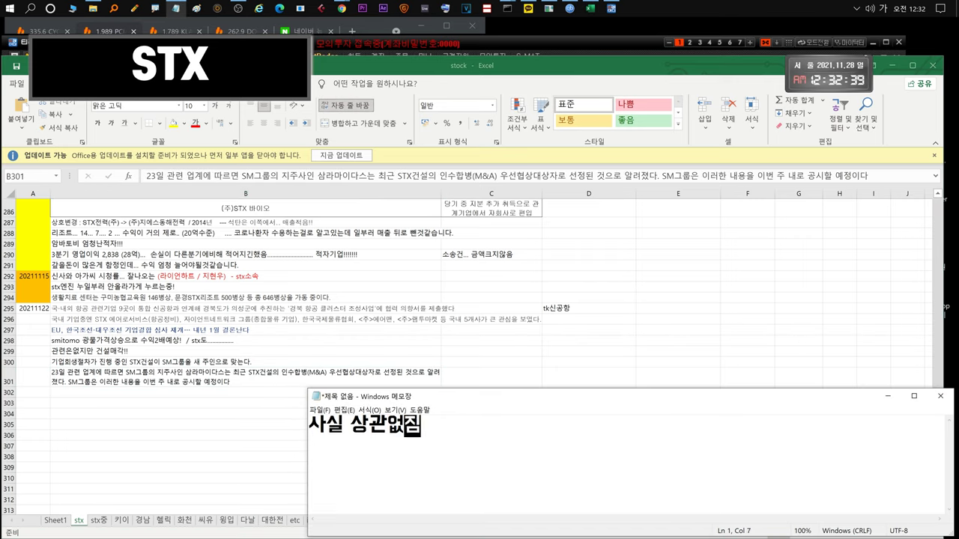
pyautogui.write('만')
pyautogui.press('Hangul')
pyautogui.write('st')
pyautogui.write('x는 그런거랑 상관없이 ')
pyautogui.write('말도안될때 한번씩 급등ㄴ')
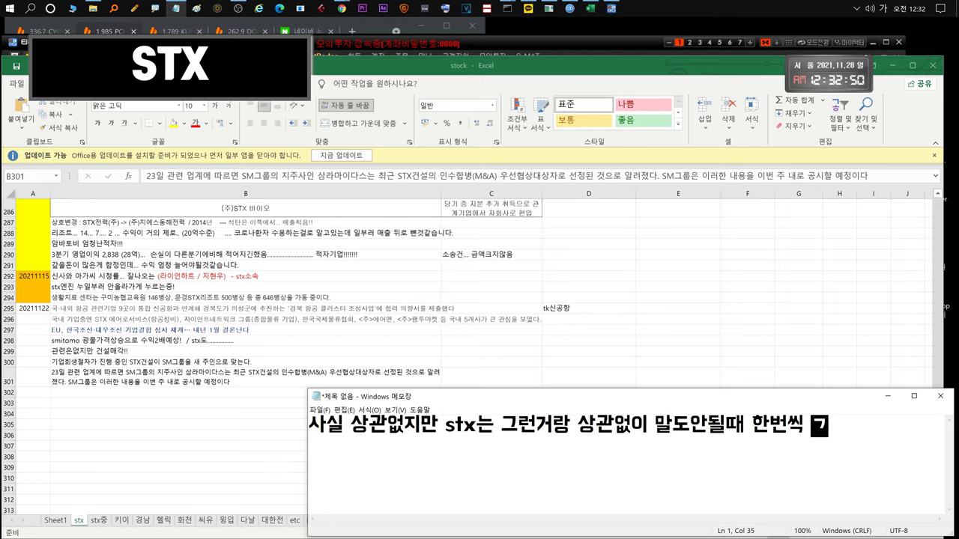
pyautogui.write('나오죠!!')
pyautogui.hotkey('ctrl', 'a')
pyautogui.press('BackSpace')
# Write the note "이제 차트랑.. 다음주상황 예측해볼시간이네요." and clear it.
pyautogui.write('이제 차트랑..')
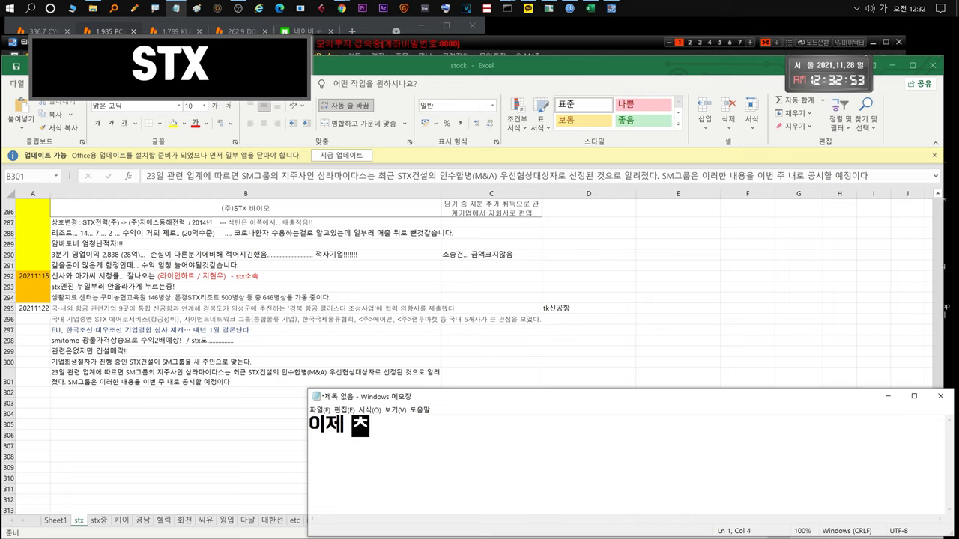
pyautogui.write(' 다음주상황')
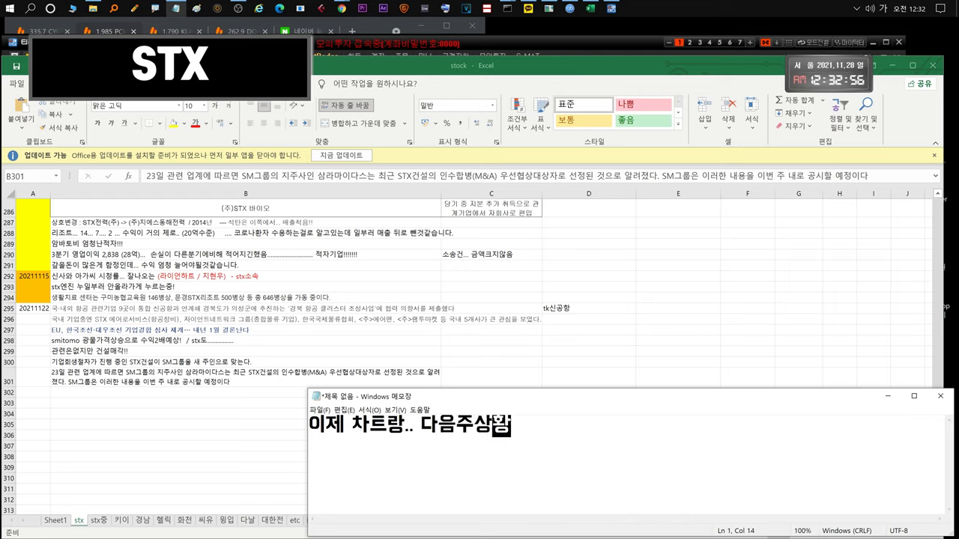
pyautogui.write('예측해ㅂ볼시갔니')
pyautogui.write('네요.')
pyautogui.hotkey('ctrl', 'a')
pyautogui.press('BackSpace')
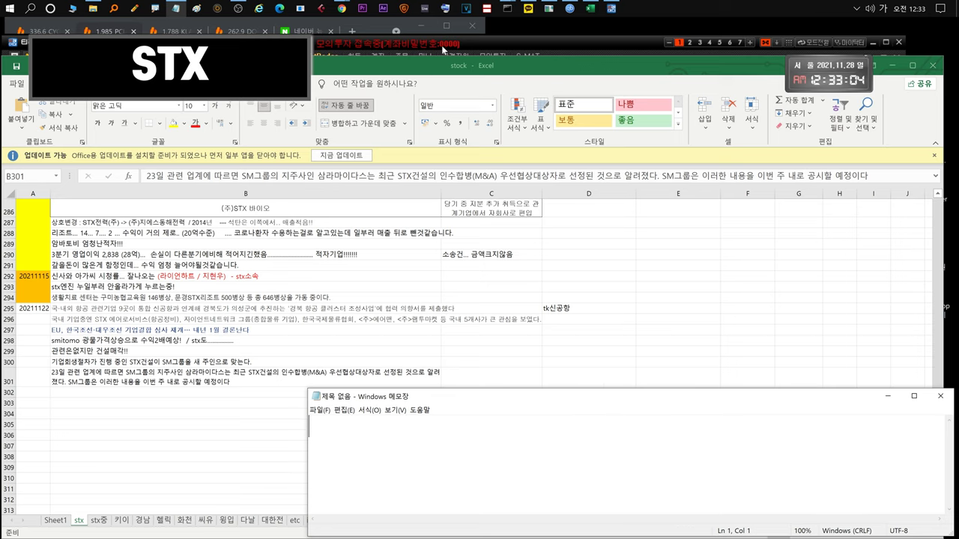
# Switch to the tRadar trading platform and open the STX daily chart from August to November 2021.
pyautogui.click(444, 43)
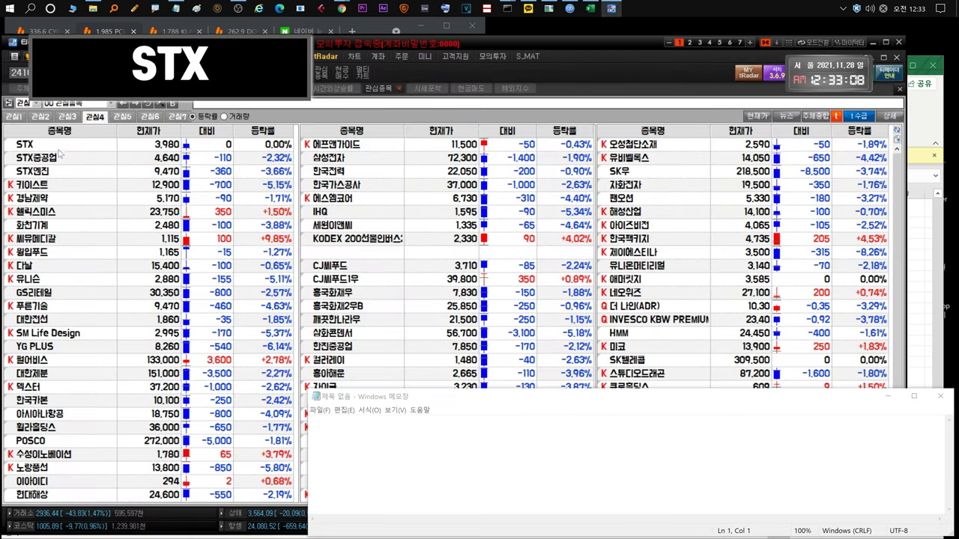
pyautogui.doubleClick(57, 146)
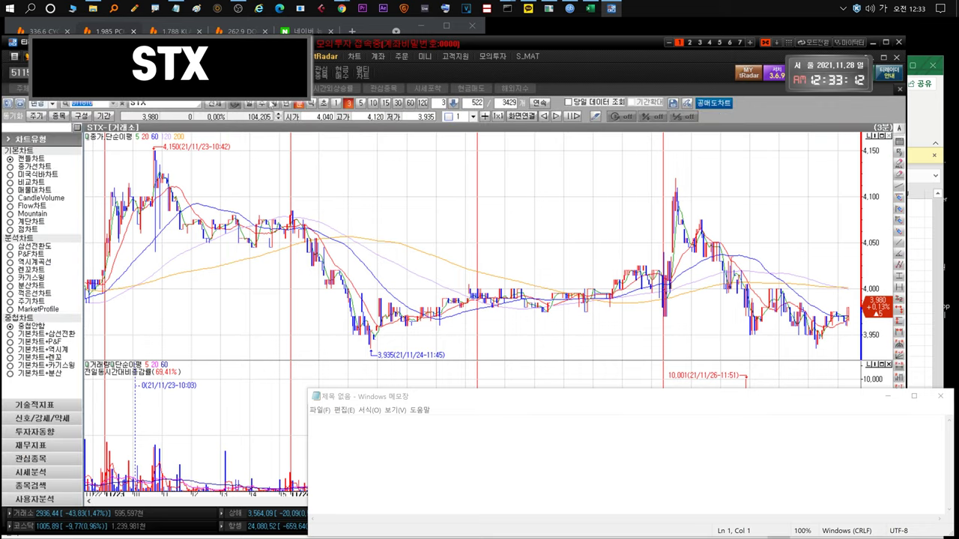
pyautogui.click(251, 104)
pyautogui.moveTo(749, 341); pyautogui.dragTo(854, 350)
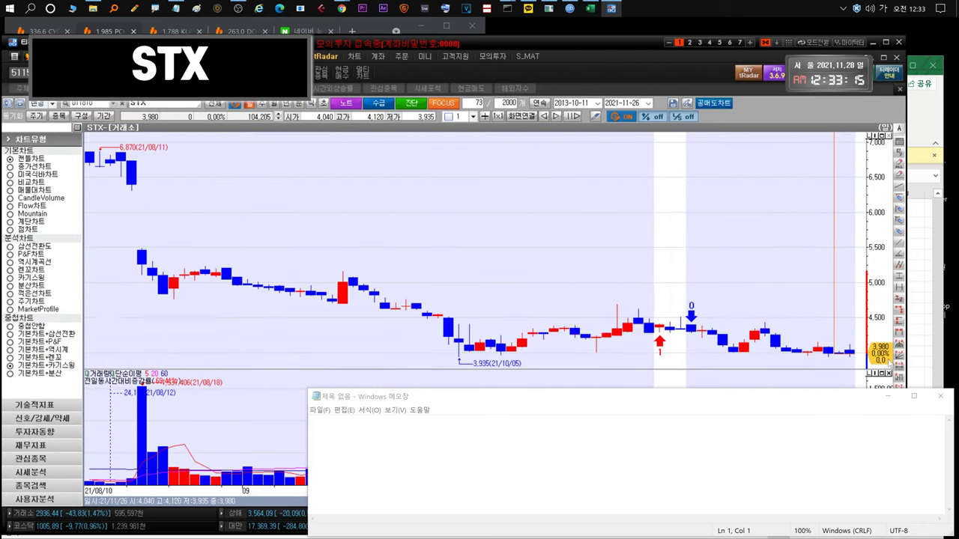
# In Notepad, write "4천원대는 어떻게든 버텨주고있습니다.", "중공업이 계속 누르는중이라 조만간 크게 더 내려갈것같은느낌이에요.." and "양아x스럽게 내리고있습니다." on three lines, and clear them.
pyautogui.hotkey('alt', 'Tab')
pyautogui.write('4천원대')
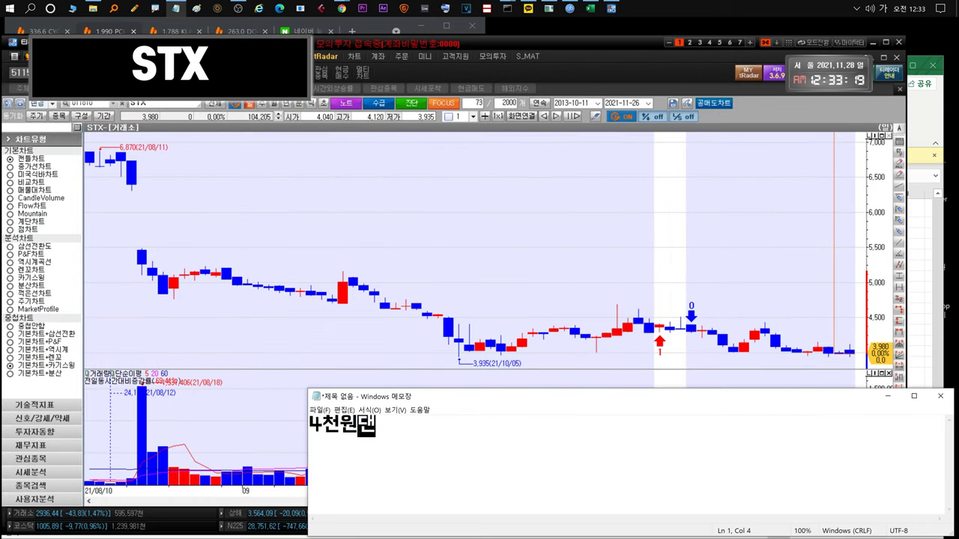
pyautogui.write('는 어떻게든 버텨주고있습니다')
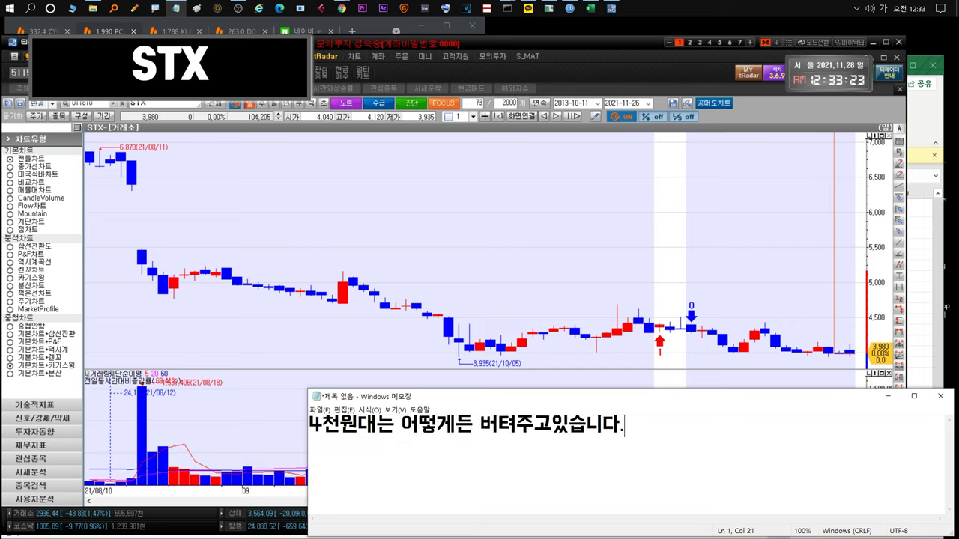
pyautogui.write('.')
pyautogui.press('Return')
pyautogui.write('중공업이 계속 누르는중이라 조만간 ')
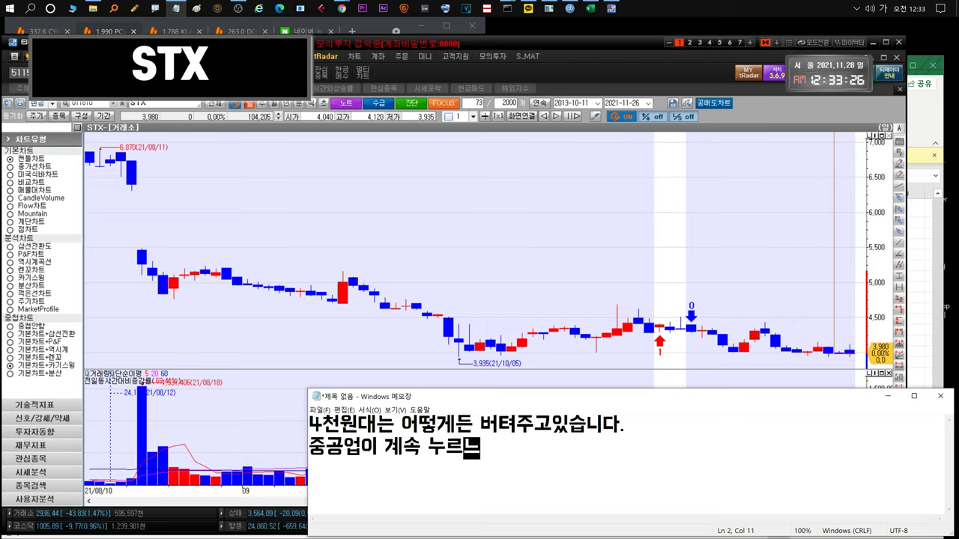
pyautogui.write('크게 더 ')
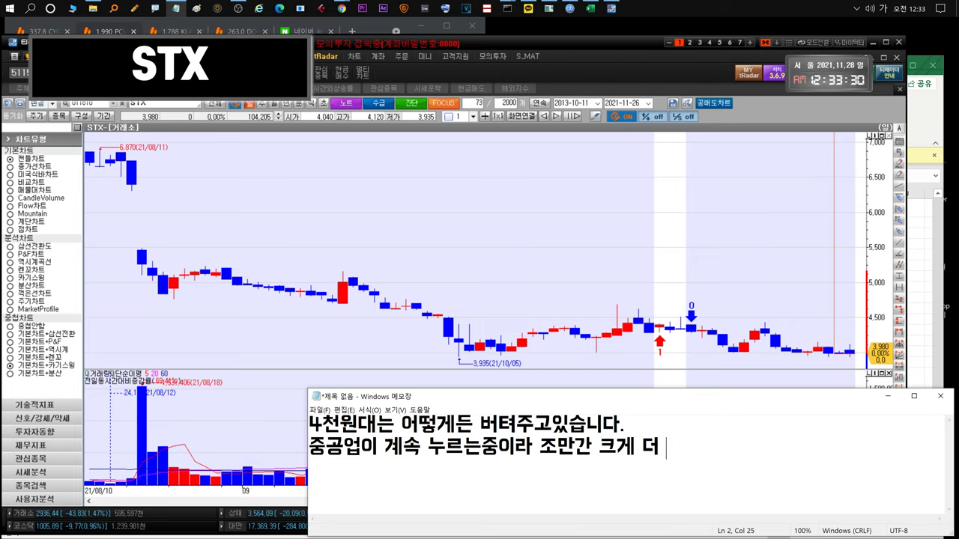
pyautogui.write('내려갈것같은느낌이에요..')
pyautogui.press('Return')
pyautogui.write('양ㅇx스럽게 내리고있습니다.')
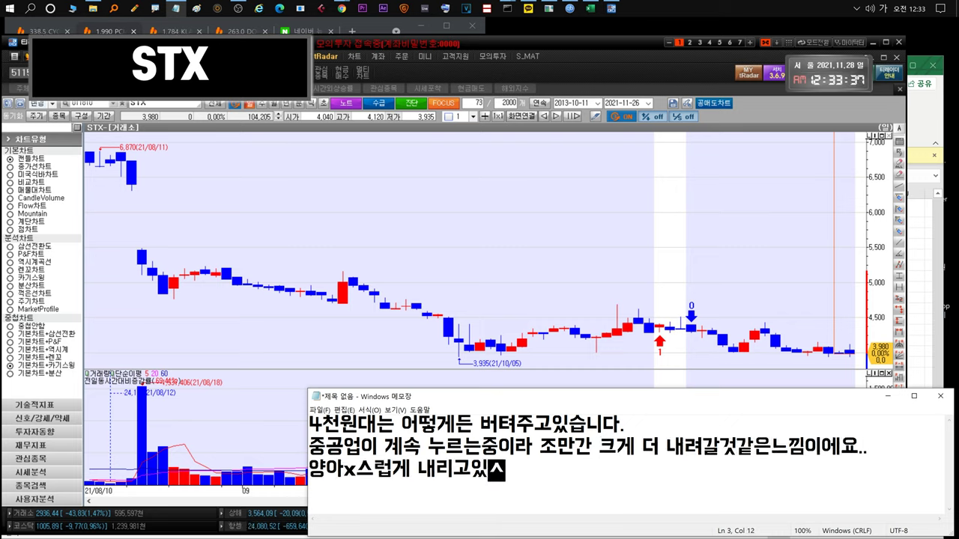
pyautogui.hotkey('ctrl', 'a')
pyautogui.press('Delete')
# Write the note "코로나영향으로 월요일도 크게 빠질예정일것으로.." and examine the STX daily chart around the March 2020 low.
pyautogui.write('코로나영향으로 월요일도 ')
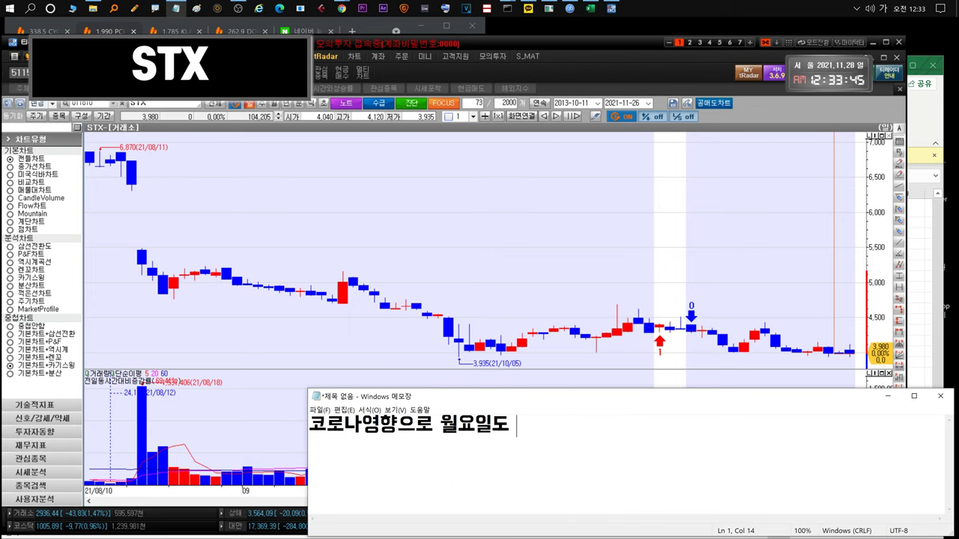
pyautogui.write('크게 빠질예정일것으로..')
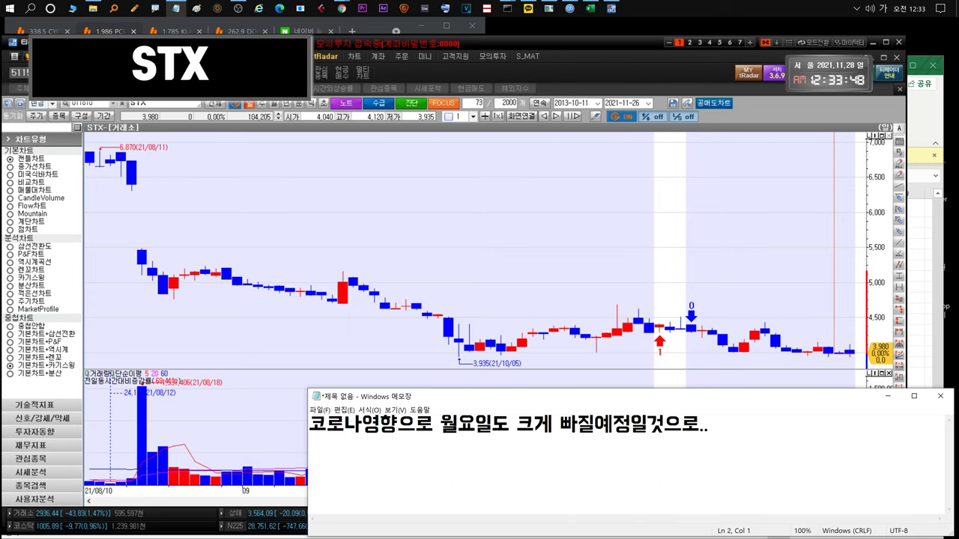
pyautogui.click(511, 306)
pyautogui.scroll(-5, 511, 306)
pyautogui.moveTo(279, 357)
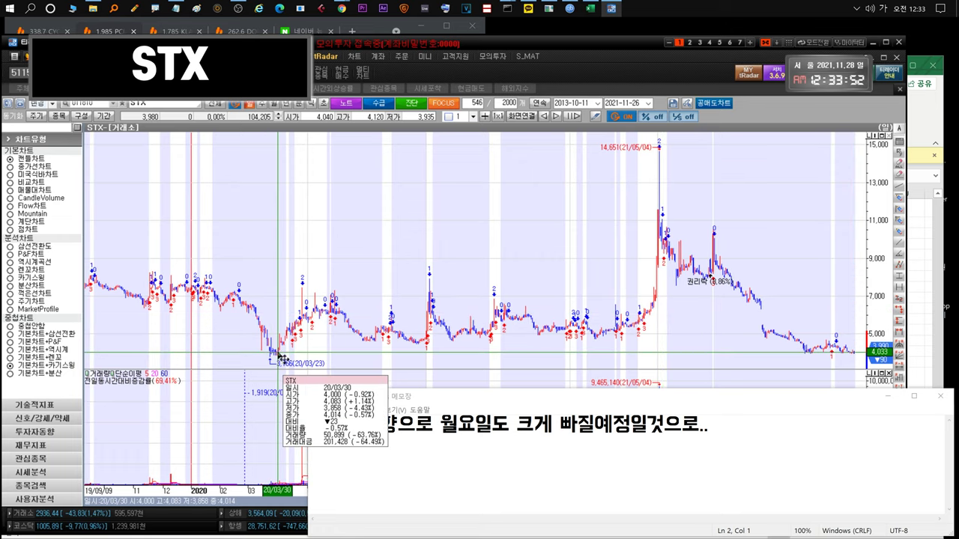
# Replace the note with "20.3월과 지금 가격차이가 거의 없는데".
pyautogui.moveTo(709, 427); pyautogui.dragTo(223, 427)
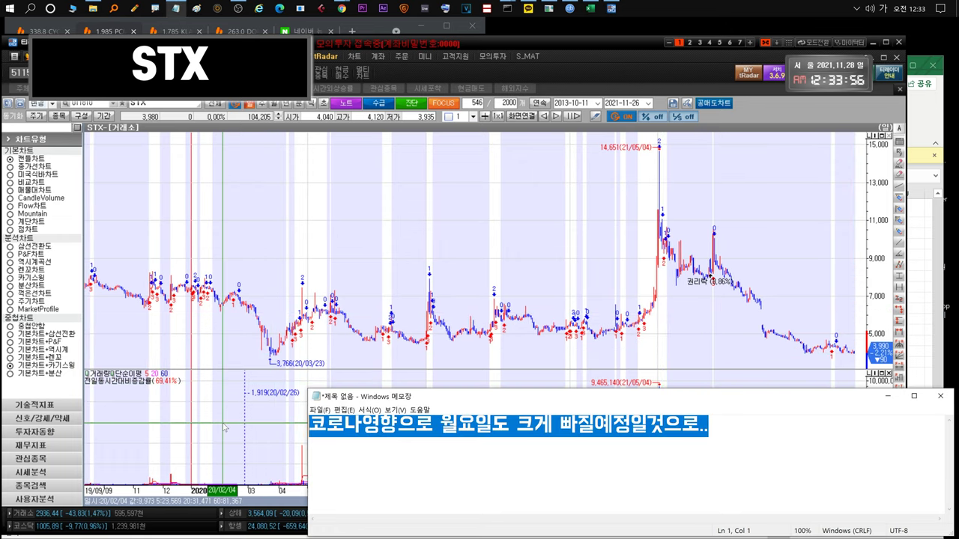
pyautogui.write('30.3월긔')
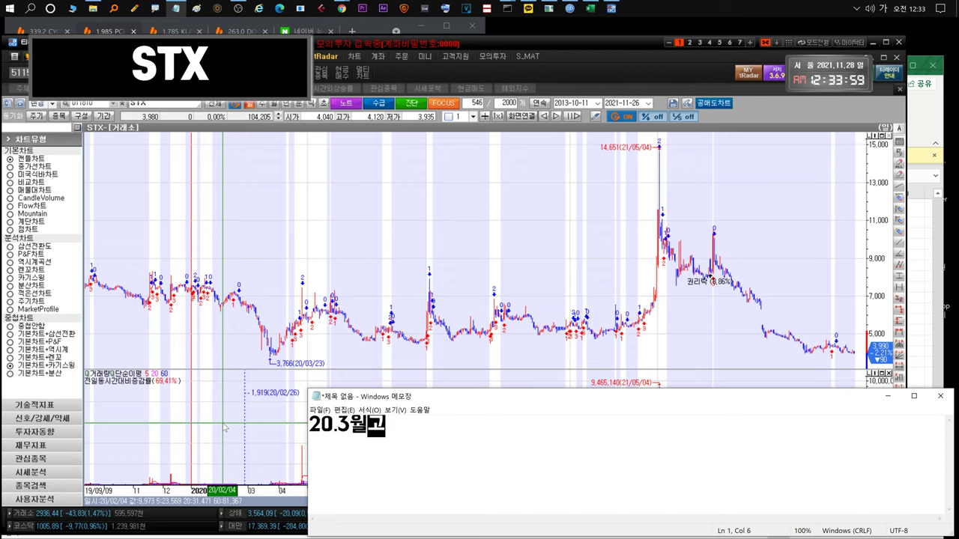
pyautogui.write(' 지금 가격차이가 ')
pyautogui.write('거의 없는데')
pyautogui.press('Return')
# Replace the note with three lines: "요때 한번 장난치고 눌렀으니 더 빠질수도있겠습니다....", "지금 살짝 올렸다가 뺄수도있는데.. 윗꼬리 조심하시고", "추매하신것보다 수익나면 바로 정리하는게 좋을겁니다.".
pyautogui.hotkey('ctrl', 'a')
pyautogui.write('요때 한번 장나')
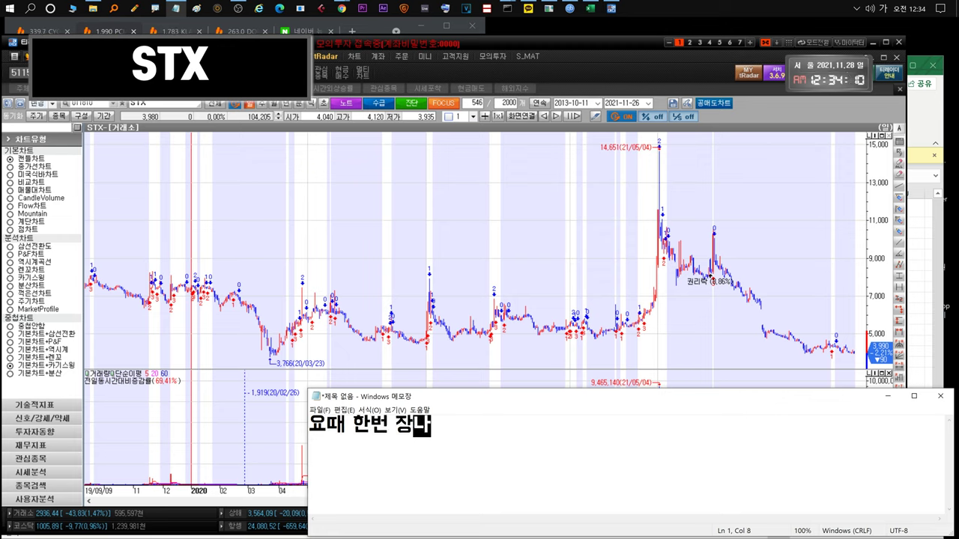
pyautogui.write('난치고 눌렀으니 더')
pyautogui.write('수도있')
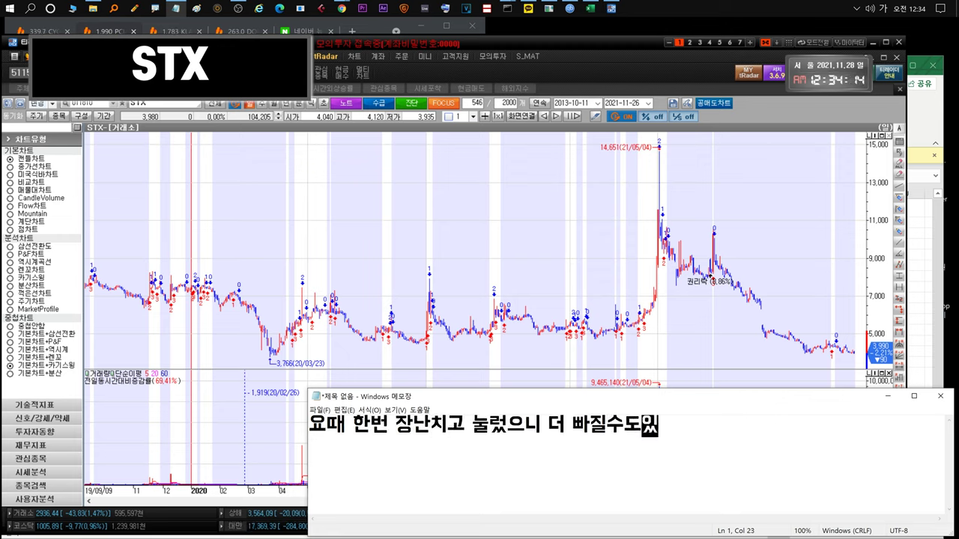
pyautogui.write('겠습ㄴ니다.... 지금 살짝 올렸다가 빨수ㄷ')
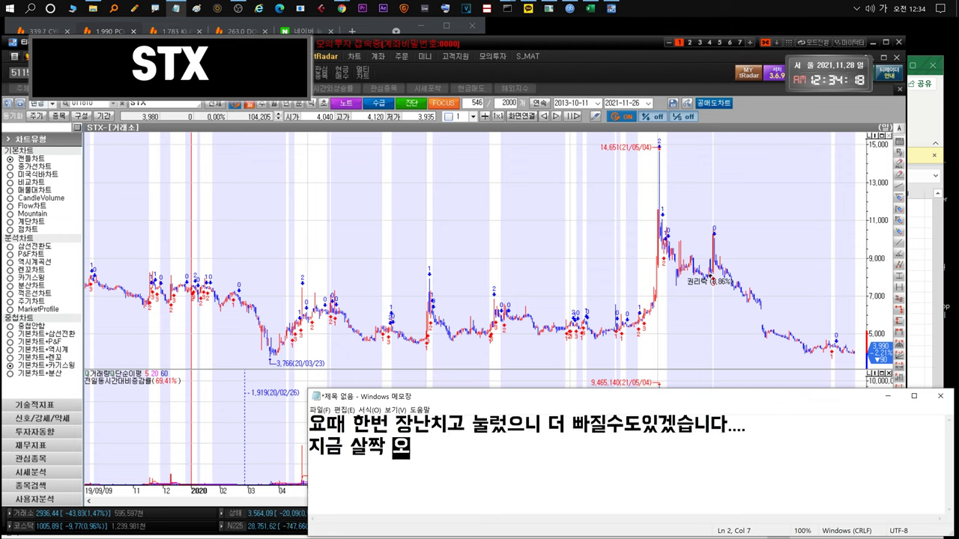
pyautogui.write('도있는데..')
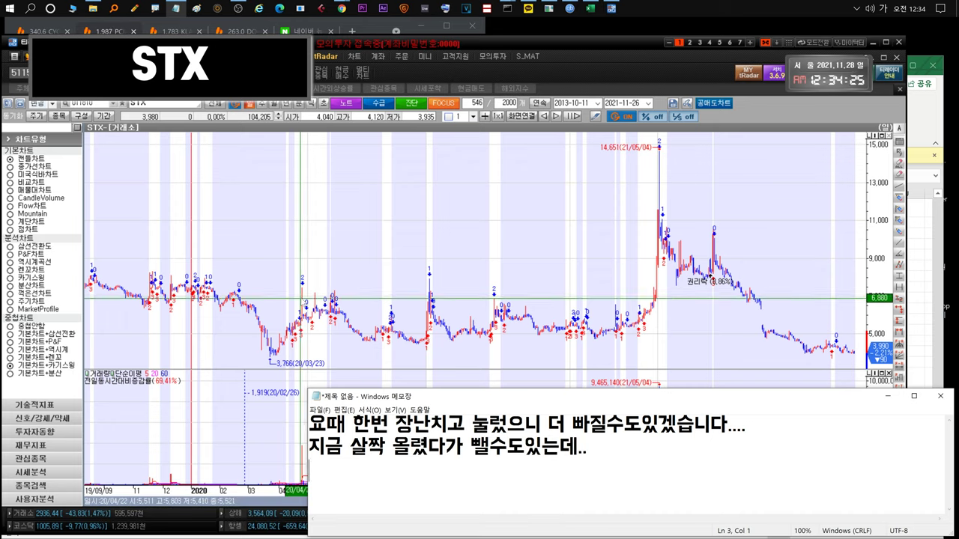
pyautogui.write('  윗꼬리 조심하시')
pyautogui.write('추매하신것도')
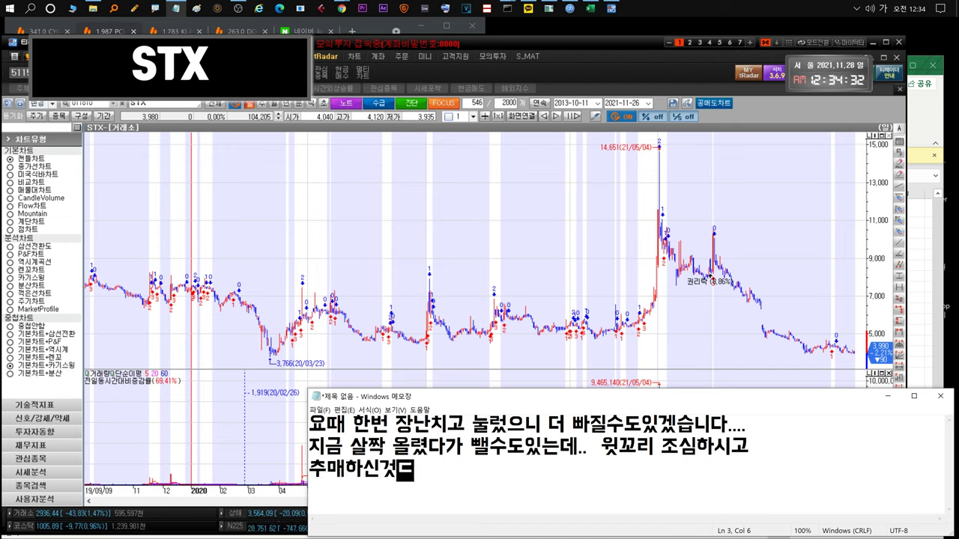
pyautogui.write('다 수익나면 바로 정리하는게 좋을겁니다.')
# Replace the note with "혹시라도 4300~4600부근.. 혹은 더 위로 대략 5천원부근까지" and "윗꼬리라도 나오면 바로 털어내는게 좋을것같아요 (코로나영향)" on two lines.
pyautogui.moveTo(738, 299); pyautogui.dragTo(854, 337)
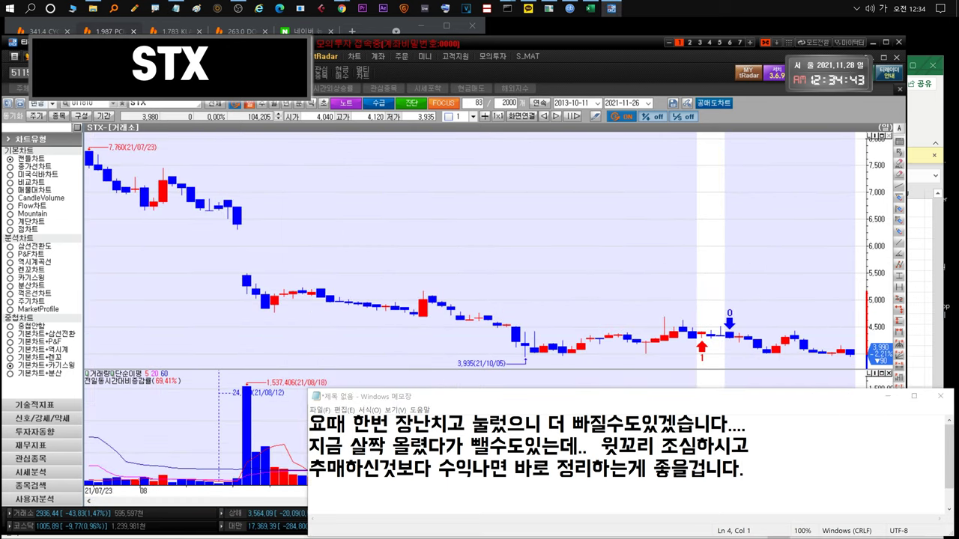
pyautogui.hotkey('alt', 'Tab')
pyautogui.hotkey('ctrl', 'a')
pyautogui.press('BackSpace')
pyautogui.write('혹시라도 4300')
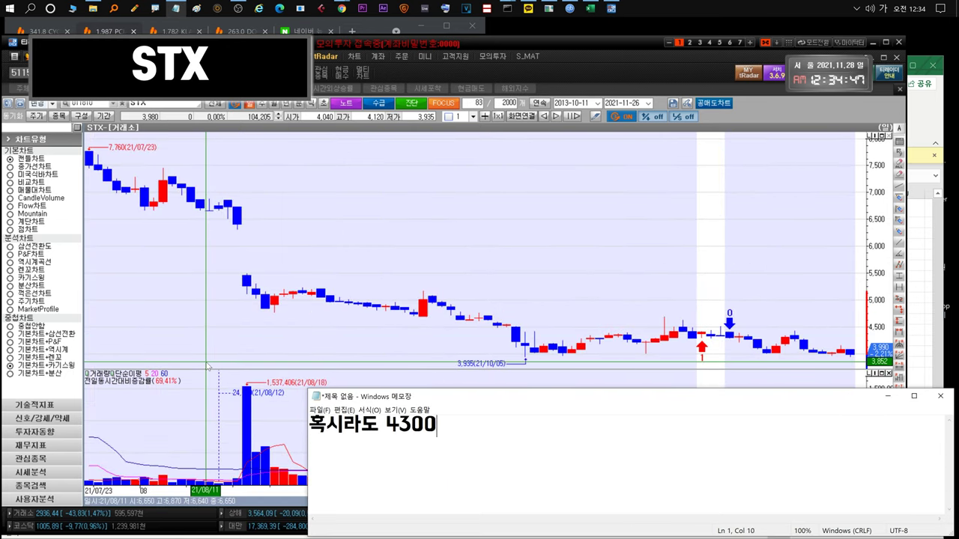
pyautogui.write('~4600부근.. 혹은 ')
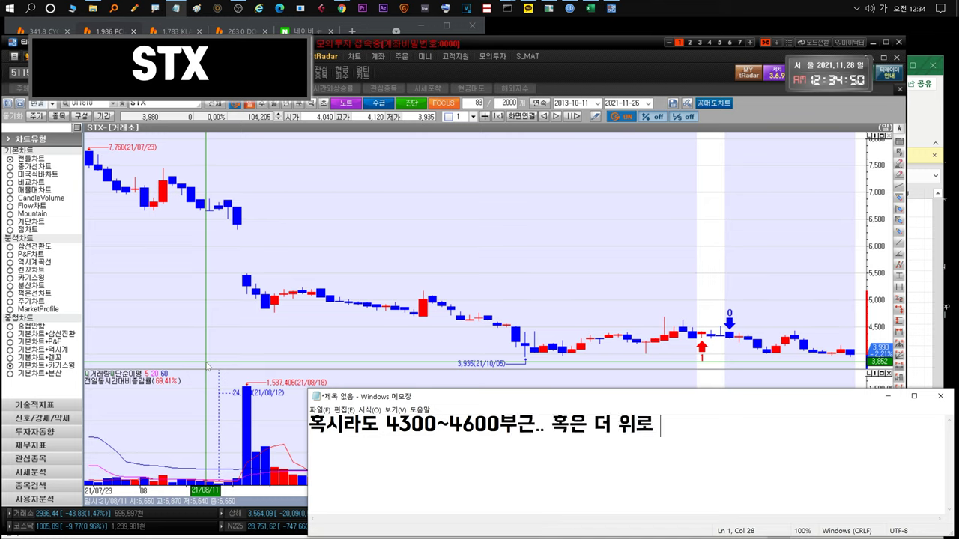
pyautogui.write('더 위로')
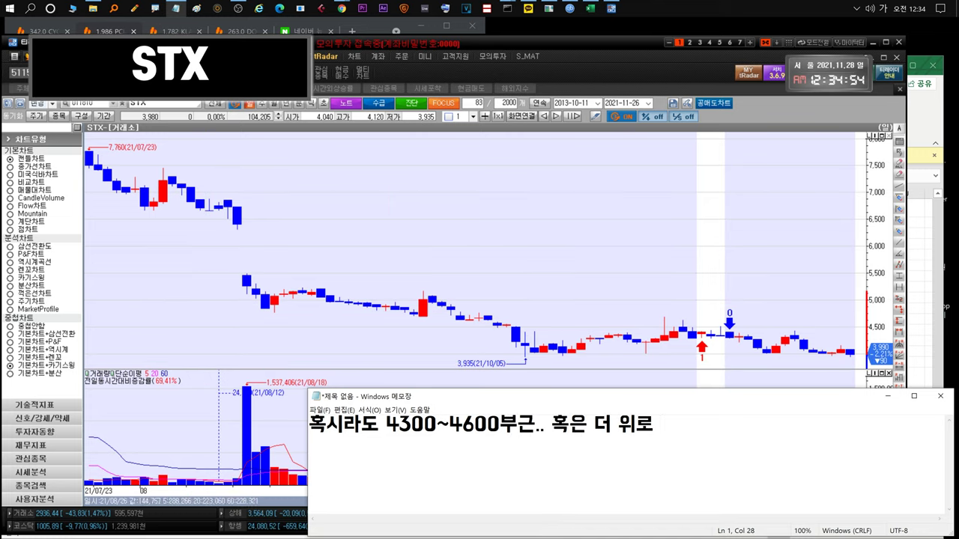
pyautogui.press('Return')
pyautogui.write('대략 5천원부근까지')
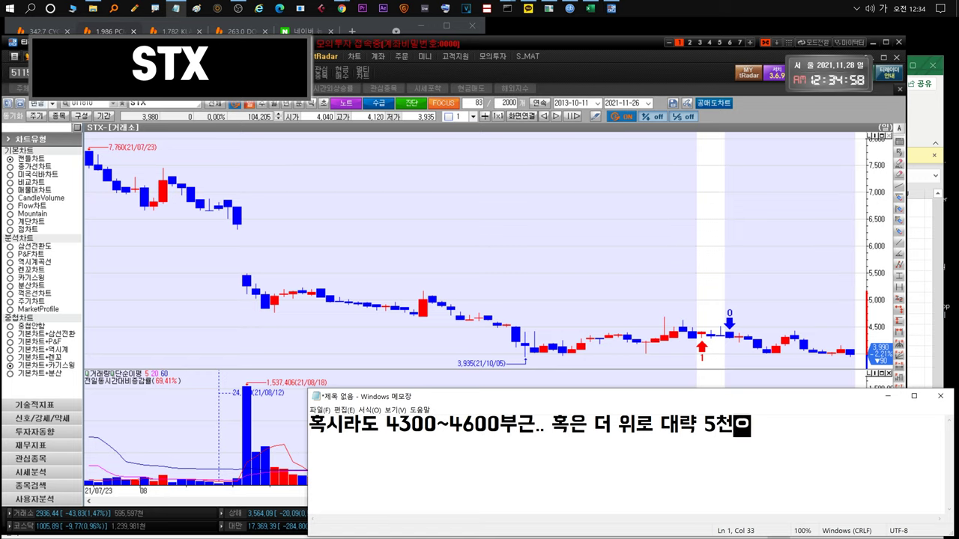
pyautogui.press('Return')
pyautogui.write('윗꼬리라')
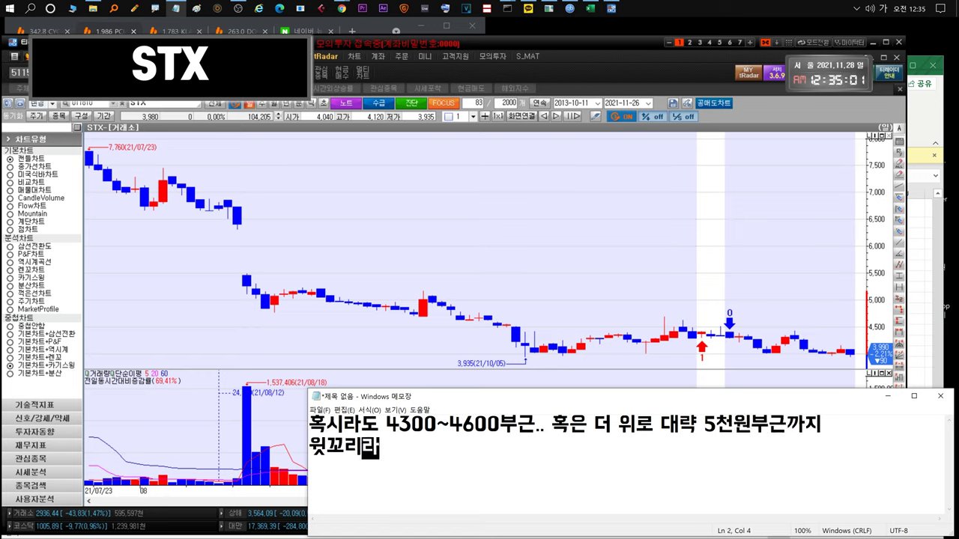
pyautogui.write('도 나오면 바로 털어내고게 좋으')
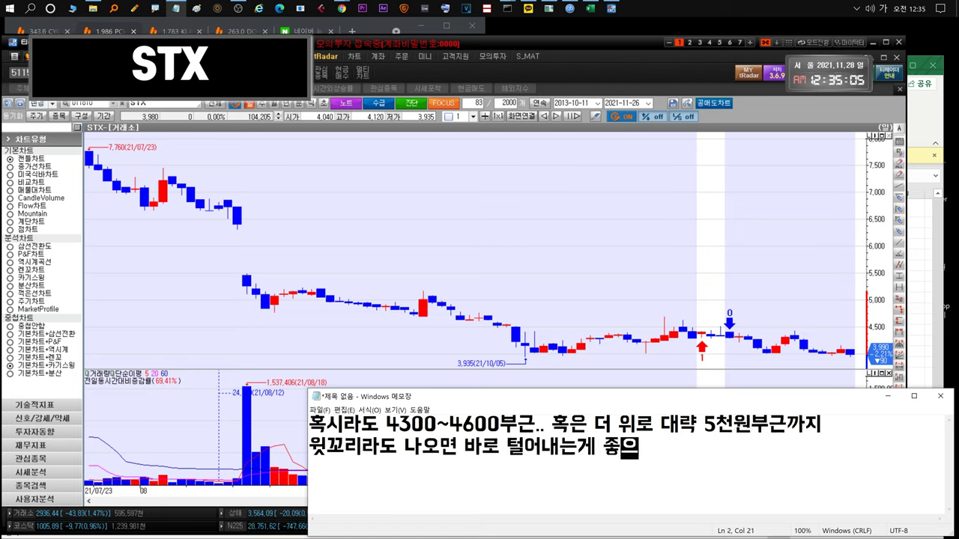
pyautogui.write('을것같아요 (코로나영향)')
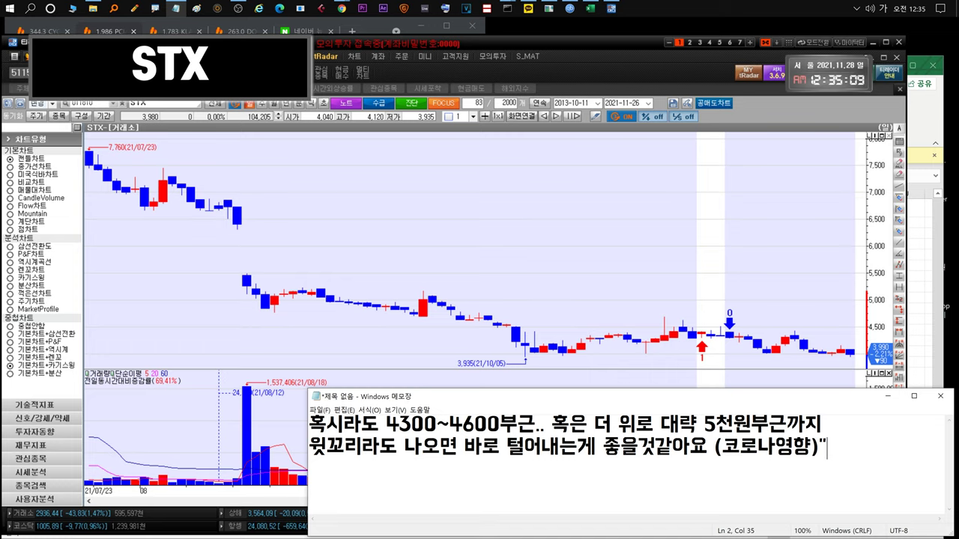
# Replace the note with "아니면 그냥 이런식으로 월요일 엄청 뺄수도있습니다." and clear it.
pyautogui.hotkey('ctrl', 'a')
pyautogui.press('BackSpace')
pyautogui.write('아림면 그냥 ')
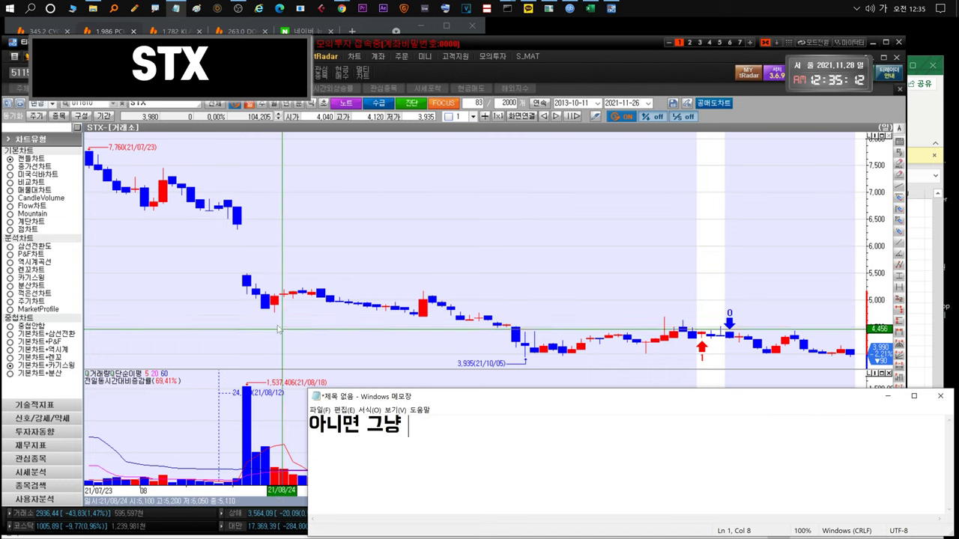
pyautogui.write('이런식으')
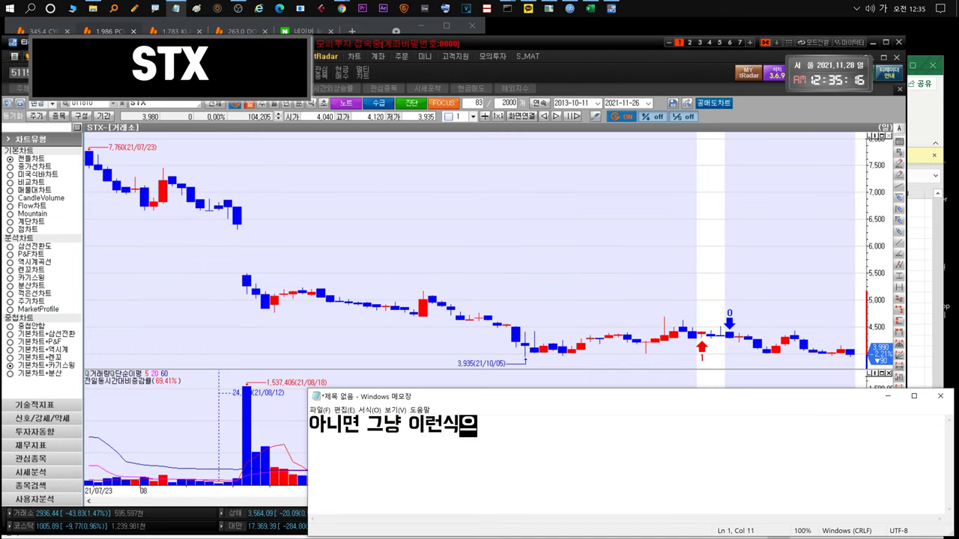
pyautogui.write('로 ㅓ 뮤월요일 엄청 빨수도있습니다.')
pyautogui.hotkey('ctrl', 'a')
pyautogui.press('Delete')
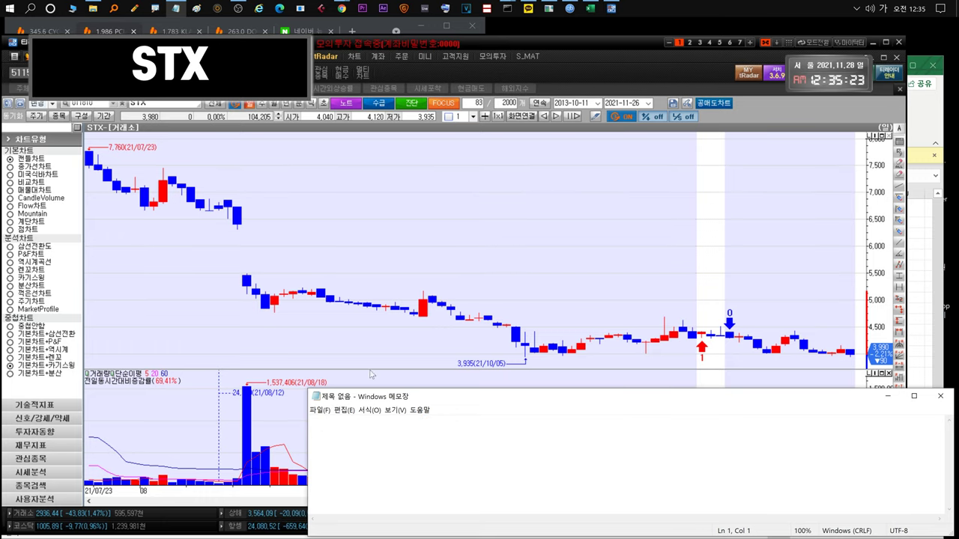
# Compare the STX chart with its March 2020 low and write "20.03년 차트랑 위치가 똑같다는데 너무 열받지만 어쩔수없죠.." and "매출도 안나오는회사니까요!!" on two lines.
pyautogui.click(169, 220)
pyautogui.moveTo(169, 220); pyautogui.dragTo(122, 335)
pyautogui.moveTo(576, 329); pyautogui.dragTo(854, 322)
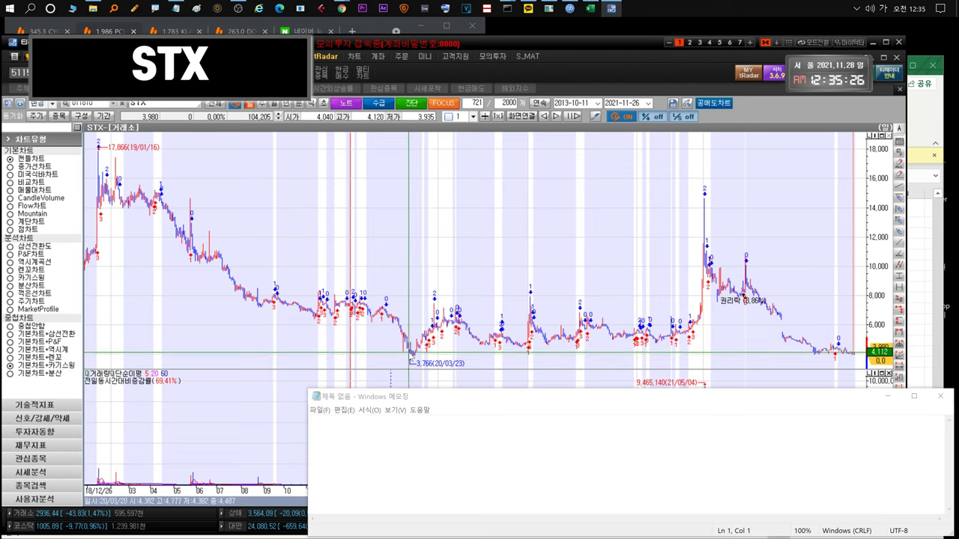
pyautogui.click(389, 418)
pyautogui.write('20.03년 차트랑 위치가 똑같다는데 너무 열받지만 어')
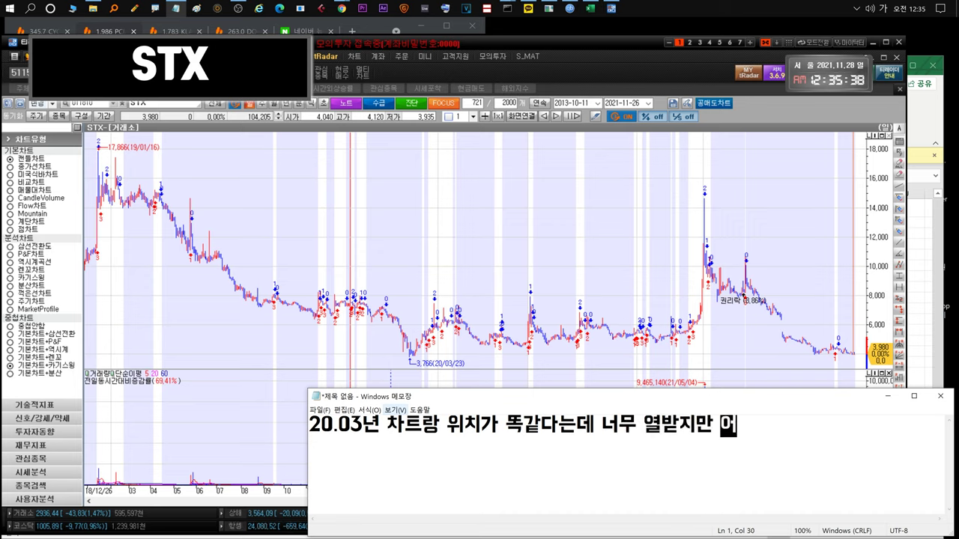
pyautogui.write('쩔수업없죠..')
pyautogui.press('Return')
pyautogui.write('매출도 안나')
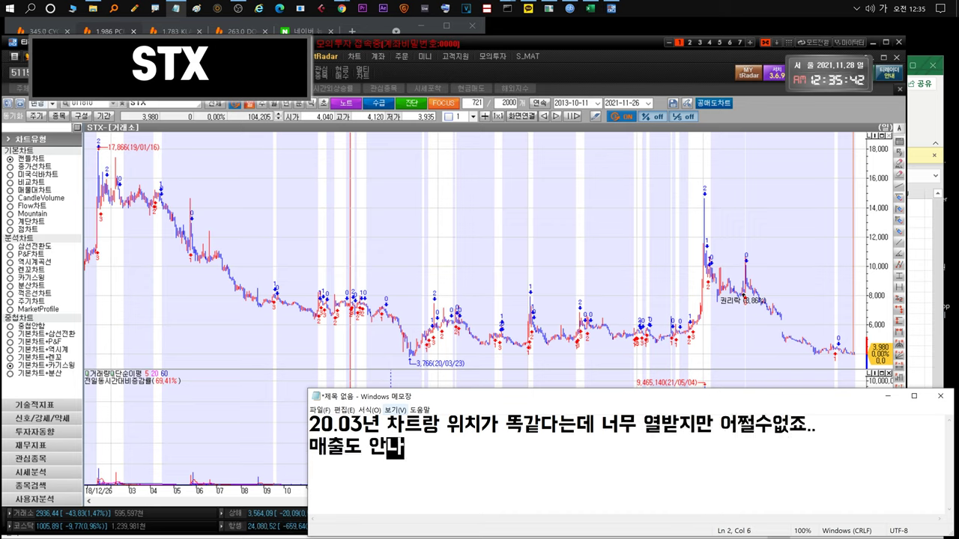
pyautogui.write('오는회사니까요!!')
# Replace the note with two lines: "코로나가 지금쯤이면 종식될줄알고 좀 버텼는데 4분기 재무재표보고" and "물량을 많이 줄일수도있습니다".
pyautogui.hotkey('ctrl', 'a')
pyautogui.press('BackSpace')
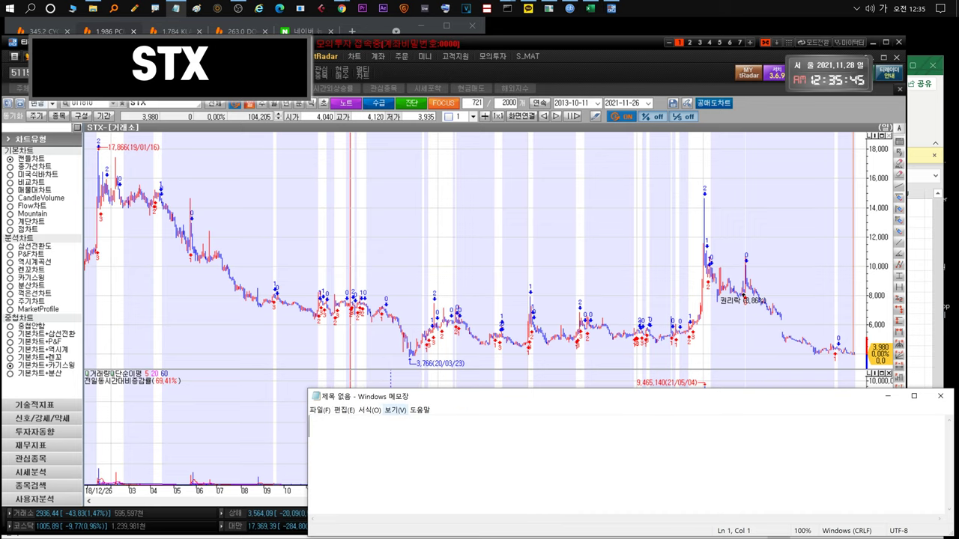
pyautogui.write('코로나')
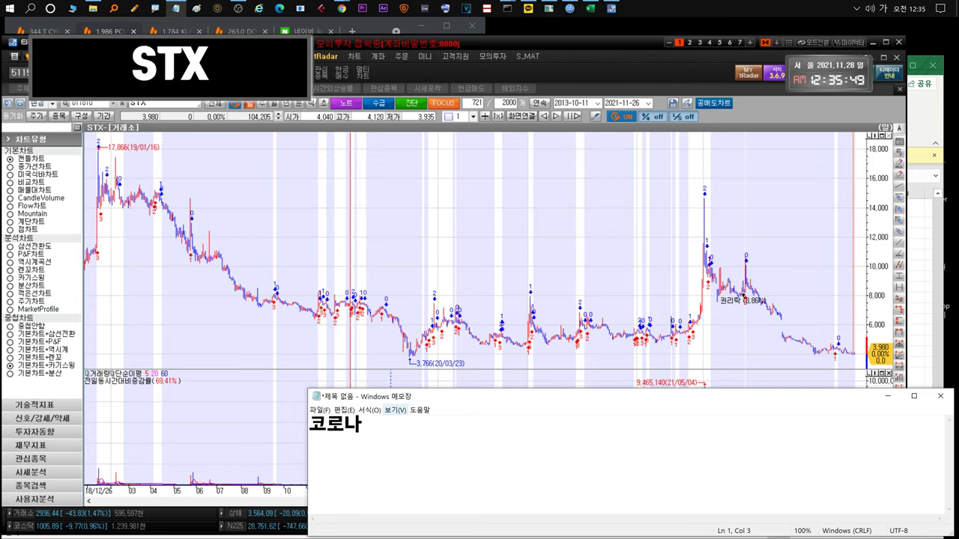
pyautogui.write('가 지금쯤이면 종식될주')
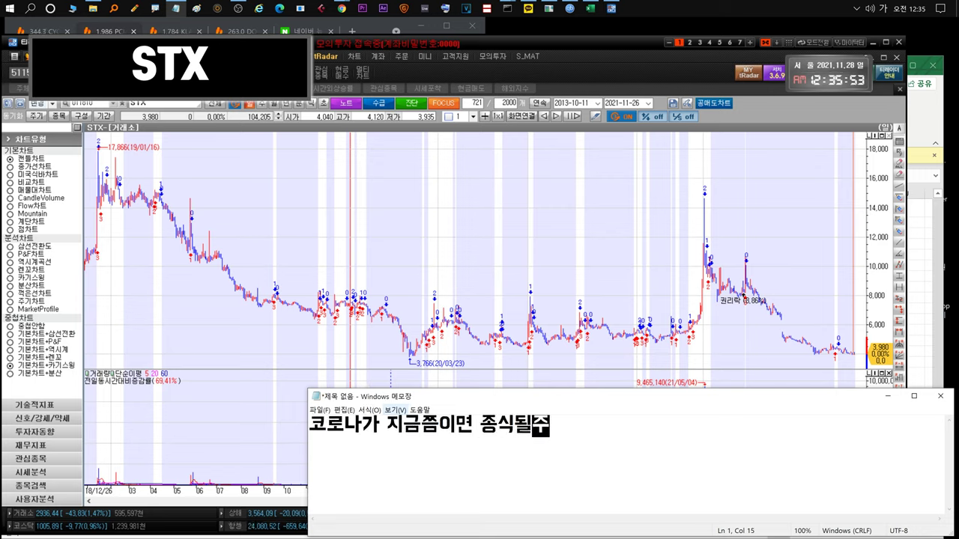
pyautogui.write('ㄹ알고 좀 버텼는데 ')
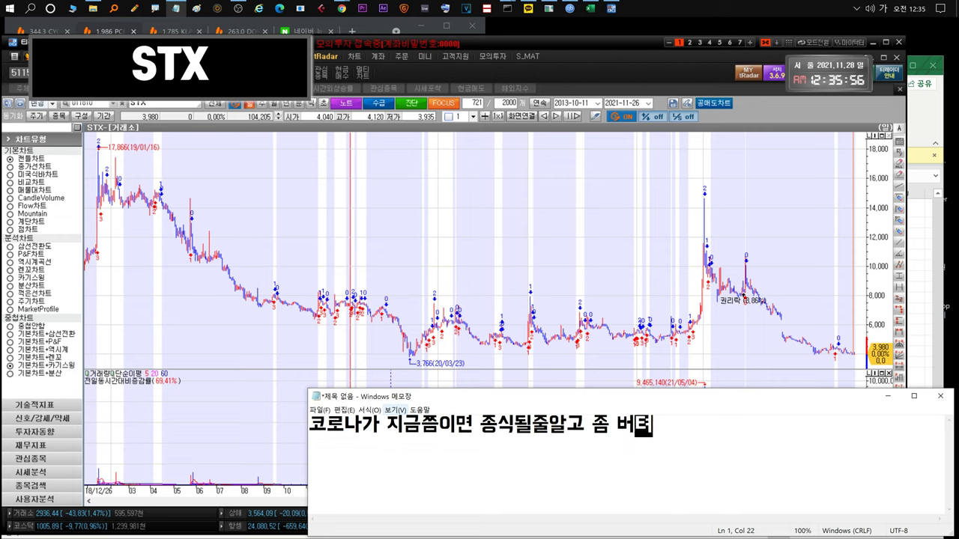
pyautogui.write('4ㅂ')
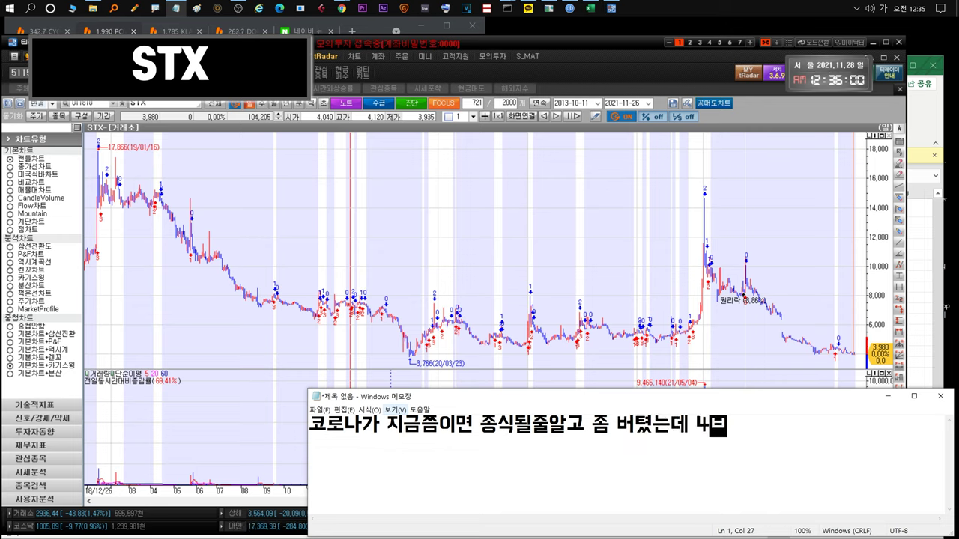
pyautogui.write('ㅜㄴ기')
pyautogui.write(' ㅁ')
pyautogui.write('재무재표')
pyautogui.write('ㅁ')
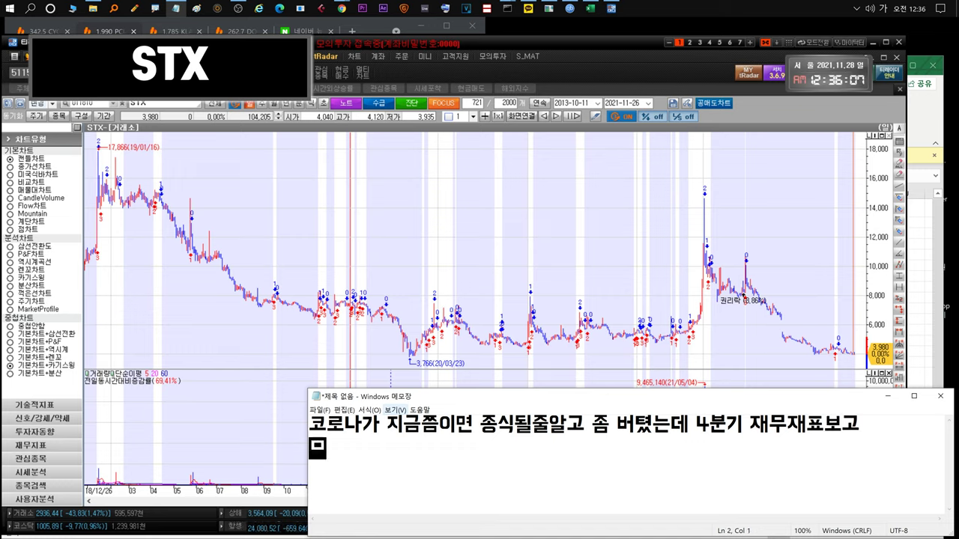
pyautogui.write('ㅜㄹㄹㅑㅇㅇ을 많이 줄일수도있습니다')
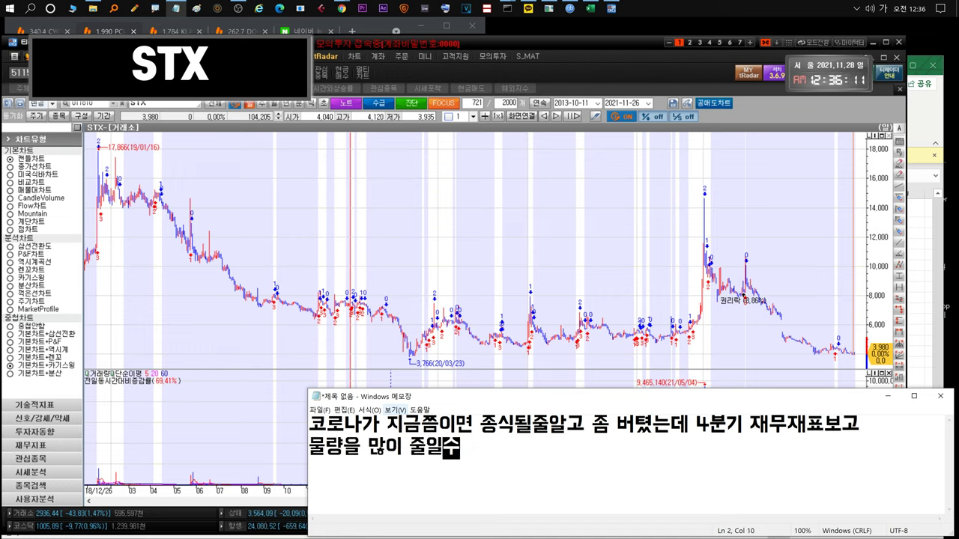
# Replace the note with "이런식으로 하면 위험한상태로가긴한데 아직 시간은있으니!!!".
pyautogui.hotkey('ctrl', 'a')
pyautogui.write('이런ㅅㅣㄱㅇㅡㅂ')
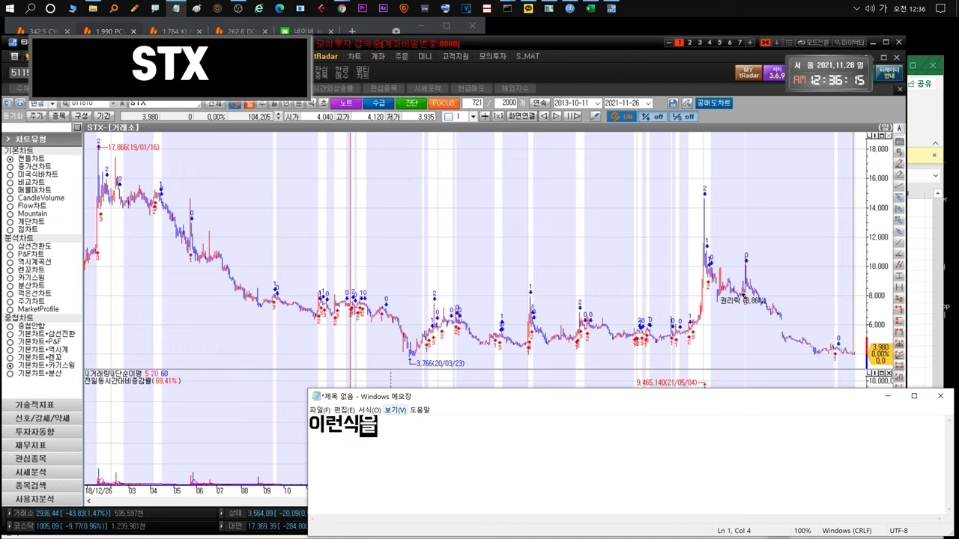
pyautogui.press('BackSpace')
pyautogui.write('로 하면 위험한상태로가긴한데')
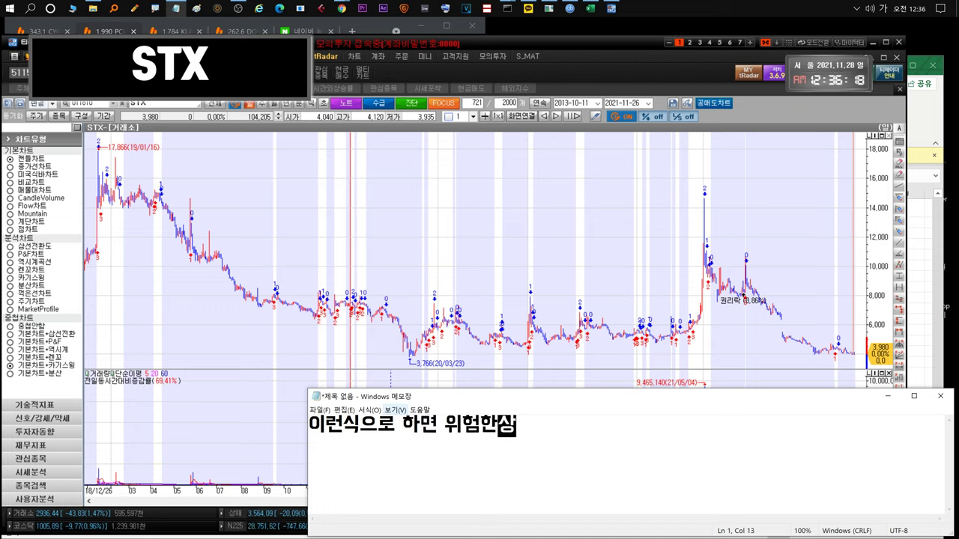
pyautogui.write(' 아직 시간은있으니!!!')
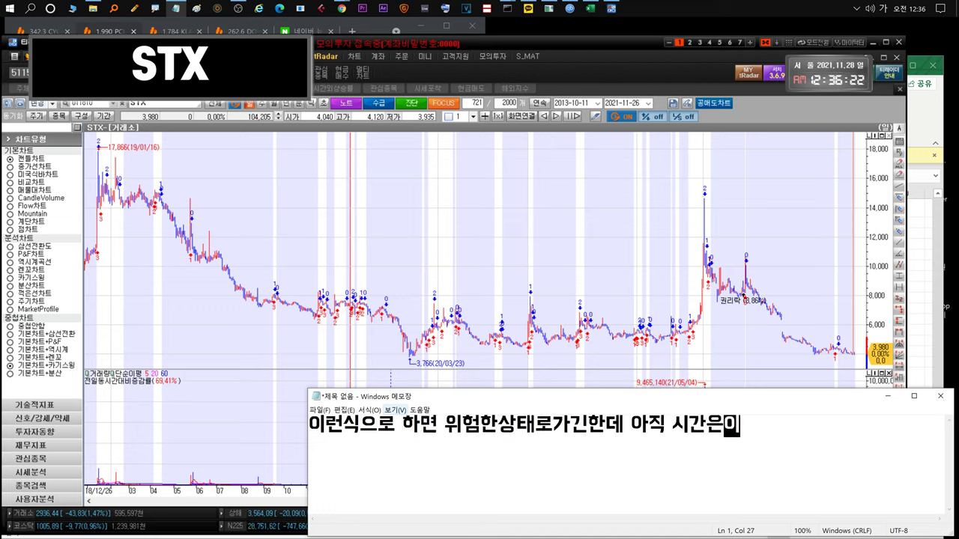
# Replace the note with two lines: "그리고 예수금이 좀 있어서 빠질때 반등노리고 작업좀할텐데...." and "아마 .. 예상이 안되네요!!".
pyautogui.hotkey('ctrl', 'a')
pyautogui.write('그리고 예수금이 ')
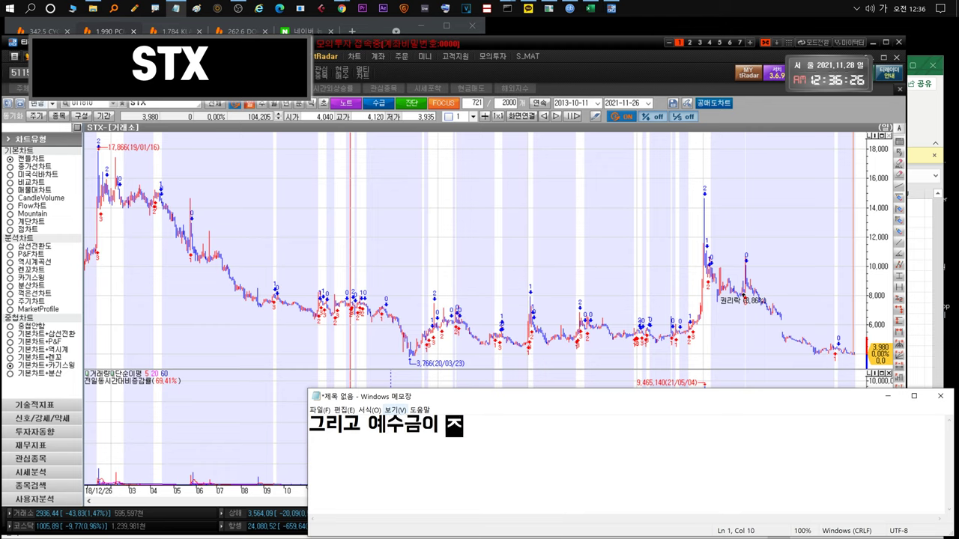
pyautogui.write('좀 있어서 빠질때 ')
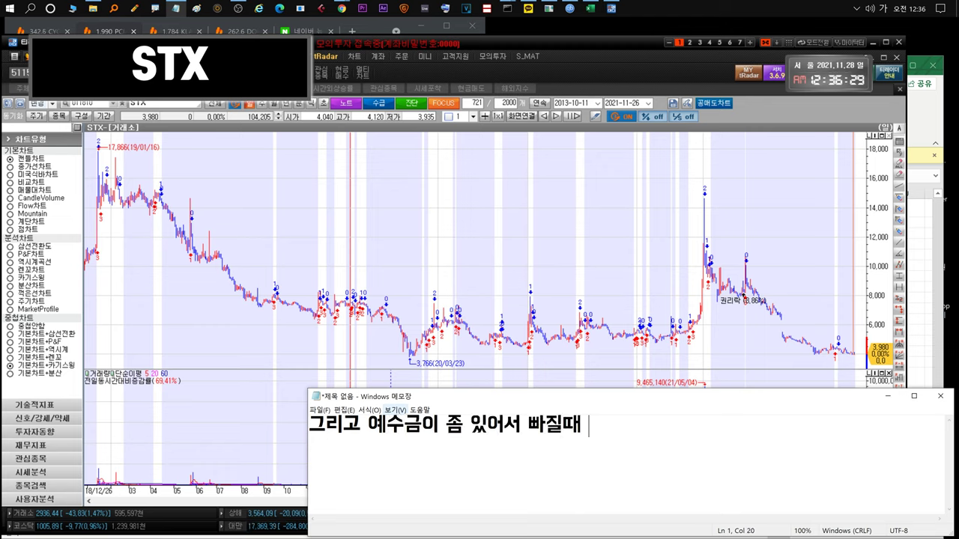
pyautogui.write('반등노리고 작업섬할텐데')
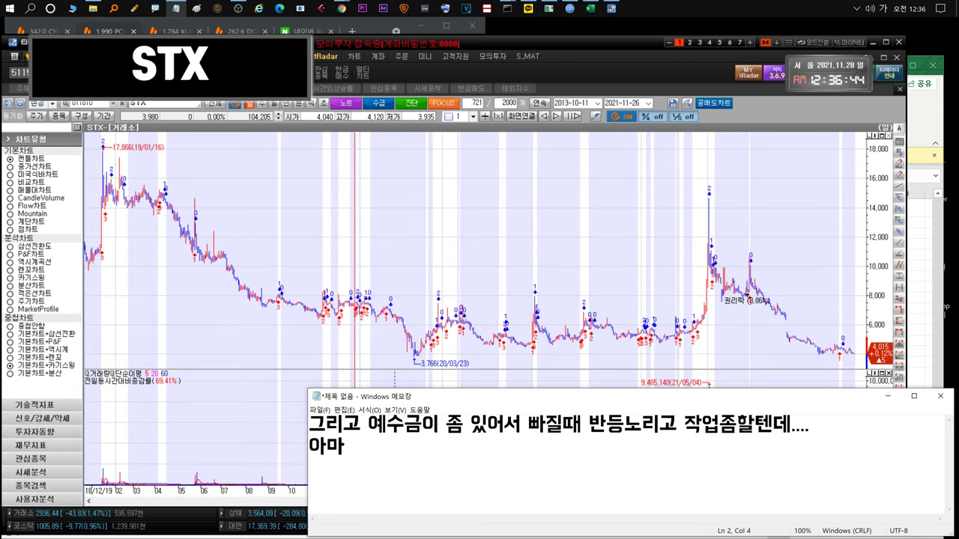
pyautogui.write('.... 아마 .. 예상이 안되네요!!')
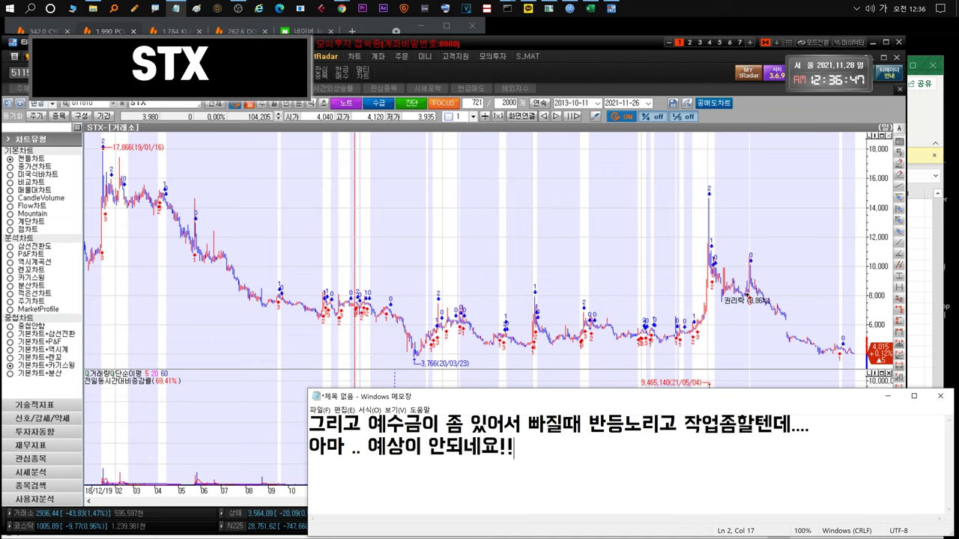
# Replace the note with two lines: "급락 전체적으로 많이나오면 전처럼 눌렸다가 올라가기보다" and "반등속도는 전체적으로 빠를것같습니다.".
pyautogui.hotkey('ctrl', 'a')
pyautogui.write('ㄱ락 전체적으로 많이나오면 전체렴')
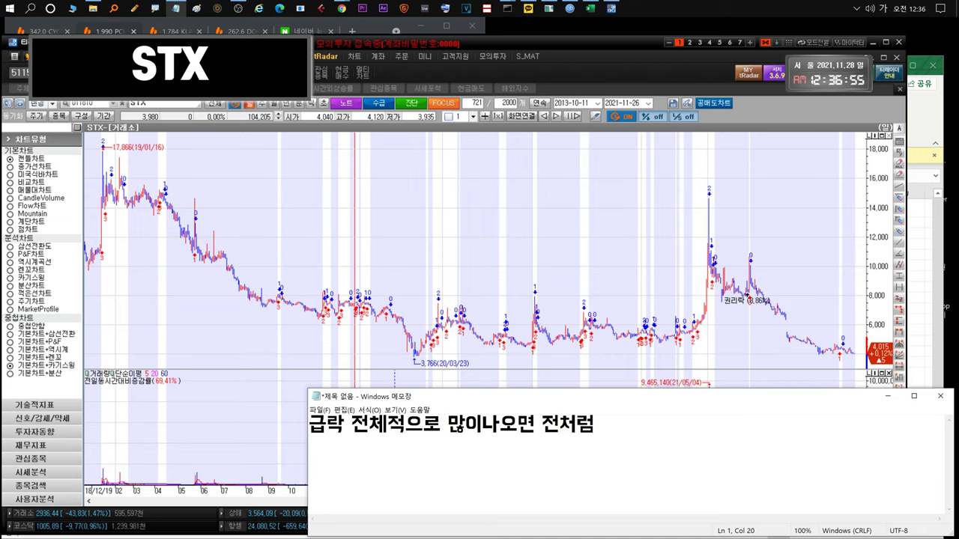
pyautogui.write(' 눌렀다가 올라가기보다')
pyautogui.press('Return')
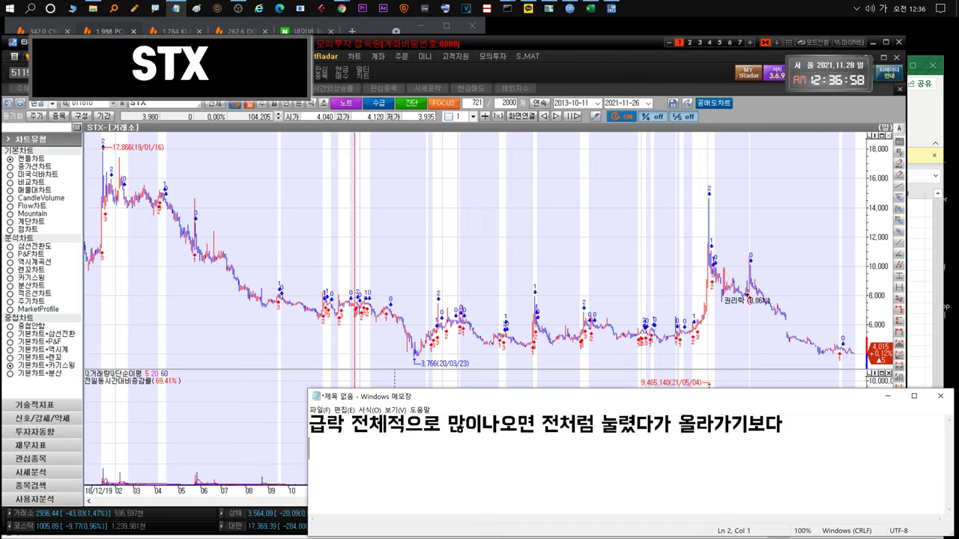
pyautogui.write('반등속도는 전체적으로 빠를것같습니다.')
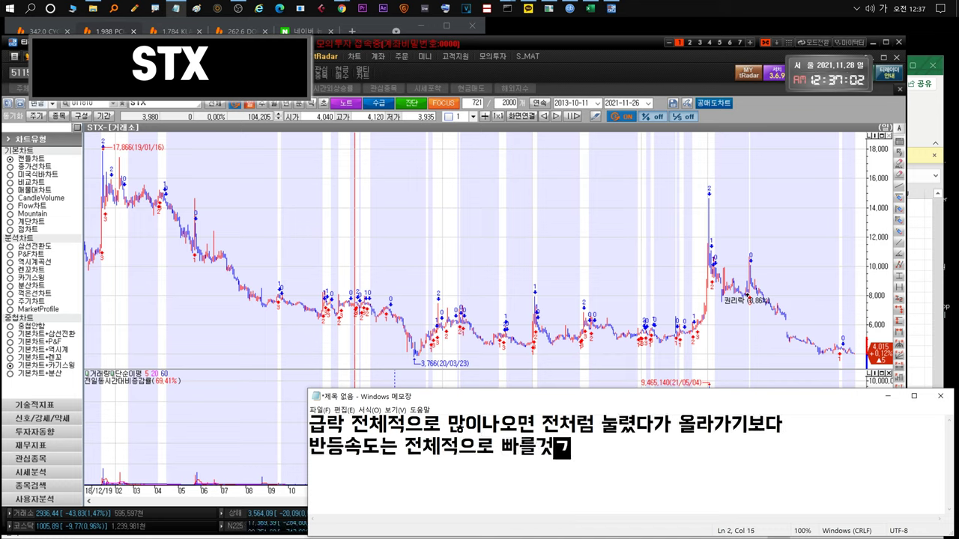
# Replace the note with "회복후 숏티지 난게 많아서 그런부분은 반영될거에요.".
pyautogui.hotkey('ctrl', 'a')
pyautogui.press('BackSpace')
pyautogui.write('회복')
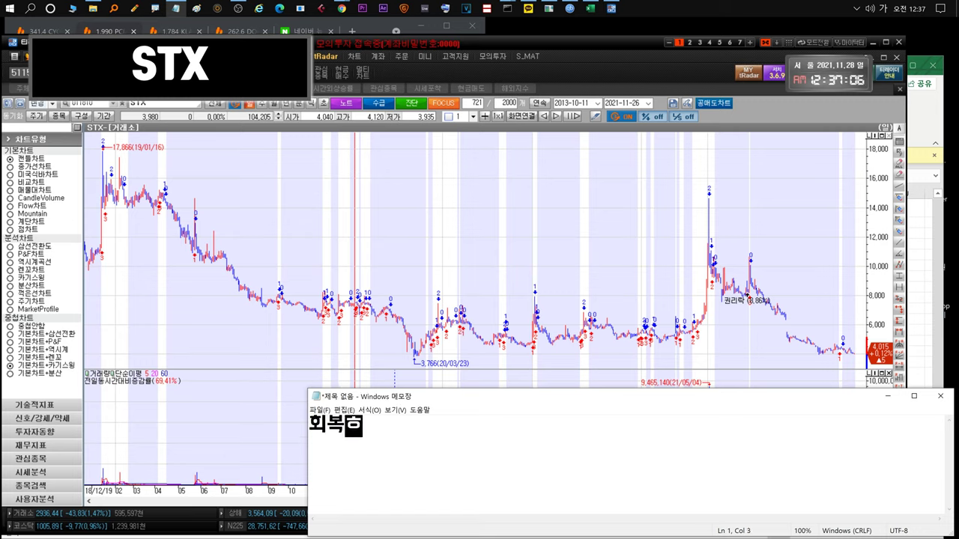
pyautogui.write('후 숏티지 난게 많이')
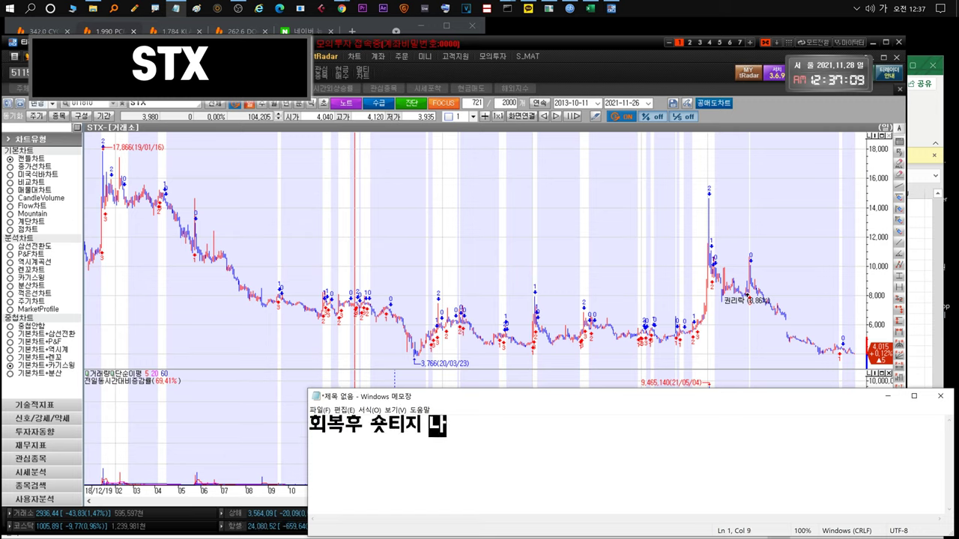
pyautogui.write('서 그런부분은 반영될거에요.')
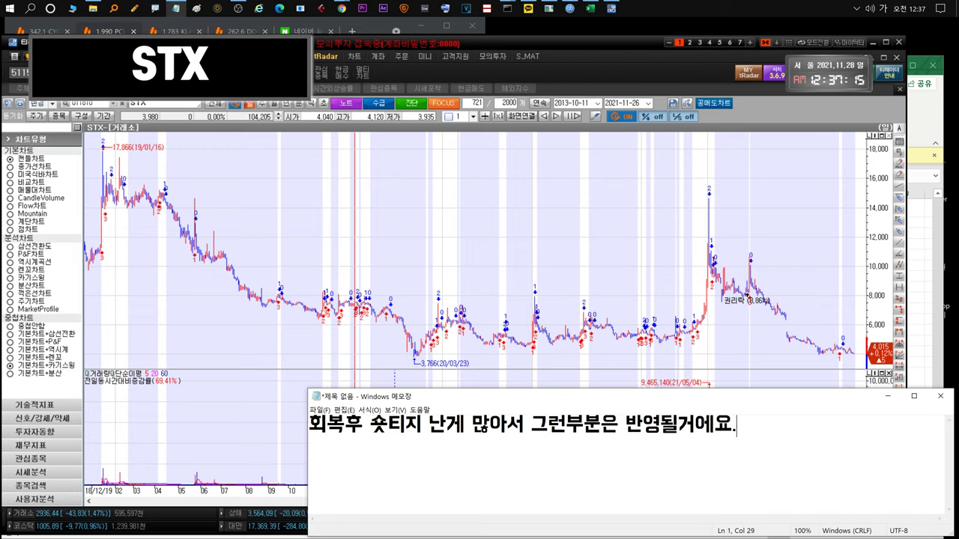
# Replace the note with "결론적으로!!!! 월요일 더 빠질것같고(1,2주정도는 빠지다가 적당히 오르고 반복나오지않을까싶고) 반등나올때 세게 나오겠죠.." and the line "반등나올때 추매한건 잘털어내는게 핵심".
pyautogui.hotkey('ctrl', 'a')
pyautogui.press('BackSpace')
pyautogui.write('결론적으로!')
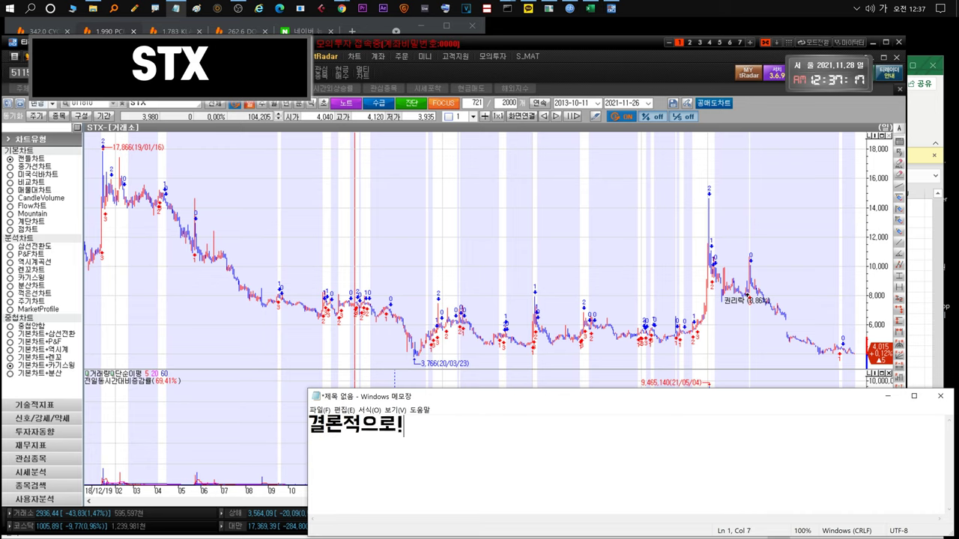
pyautogui.write('!!! 월요일 더 빠질것같')
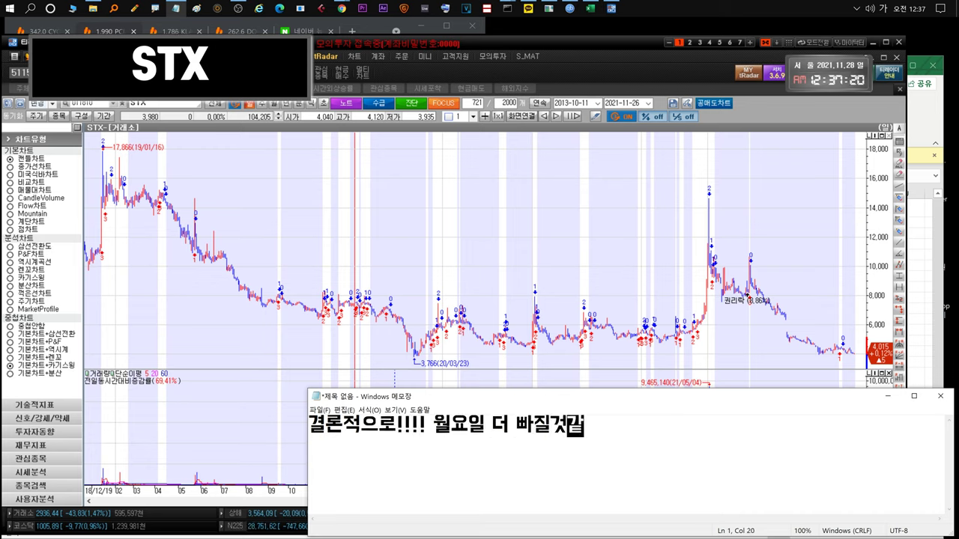
pyautogui.write('고(입,2주')
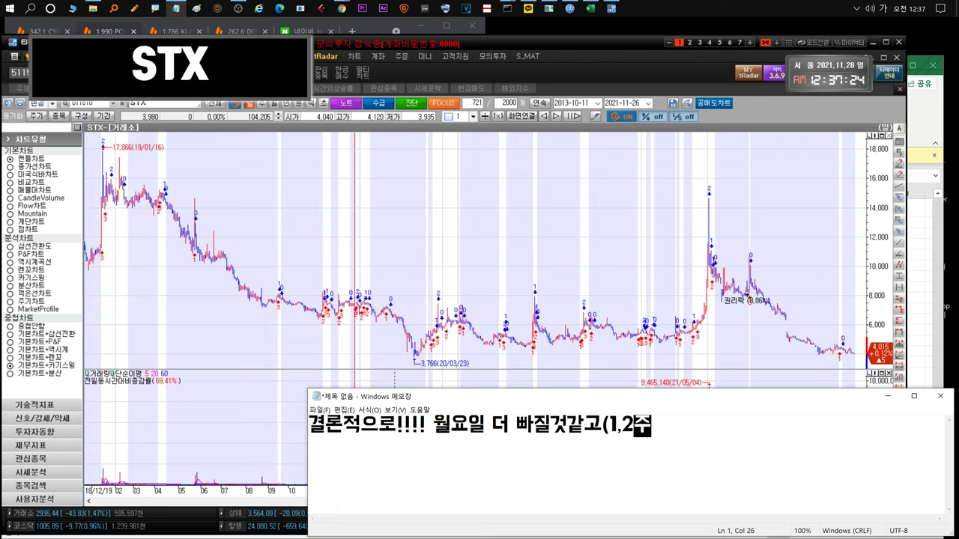
pyautogui.write('정도는 빠지다가 ')
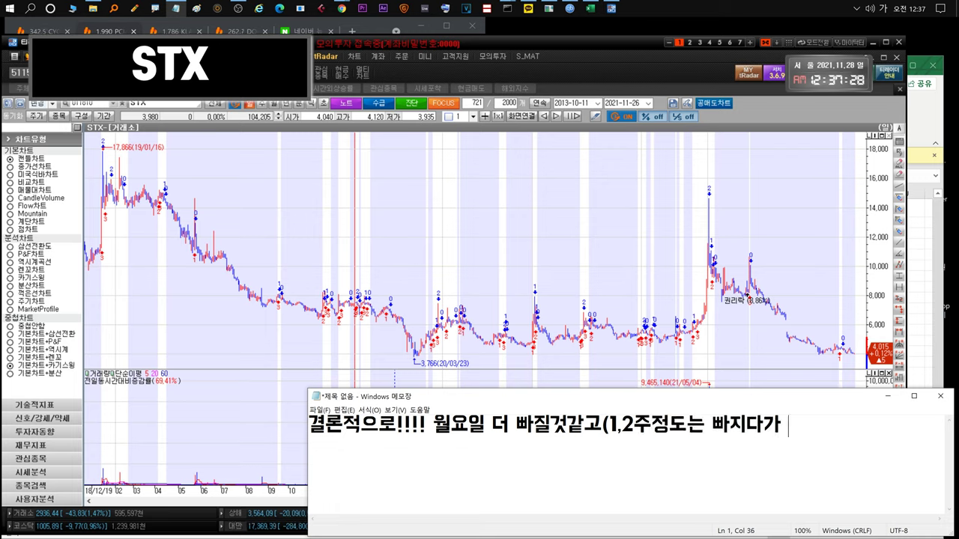
pyautogui.write('적당히 오르거')
pyautogui.write('복나오지않을까싶고) 반틈')
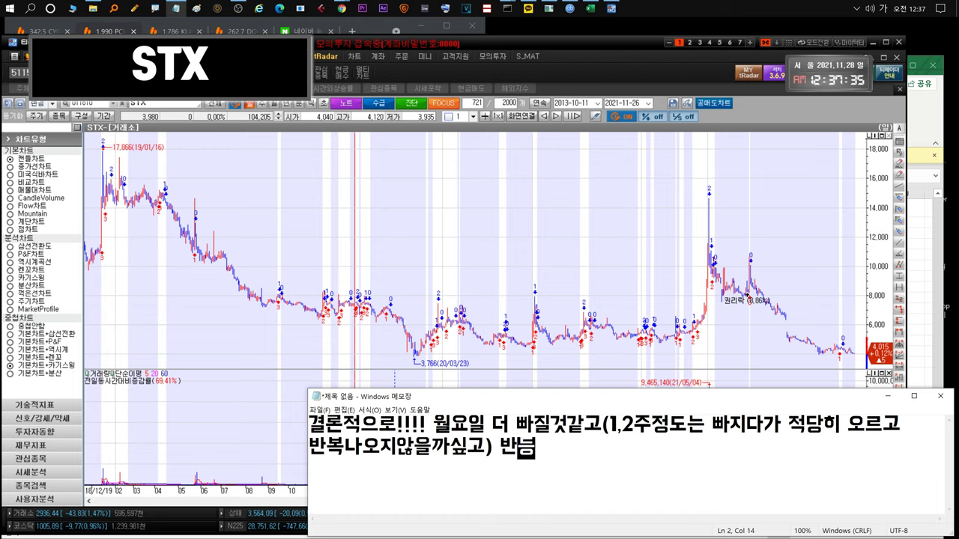
pyautogui.write('나올ㄸ 세게 나오겠죠..')
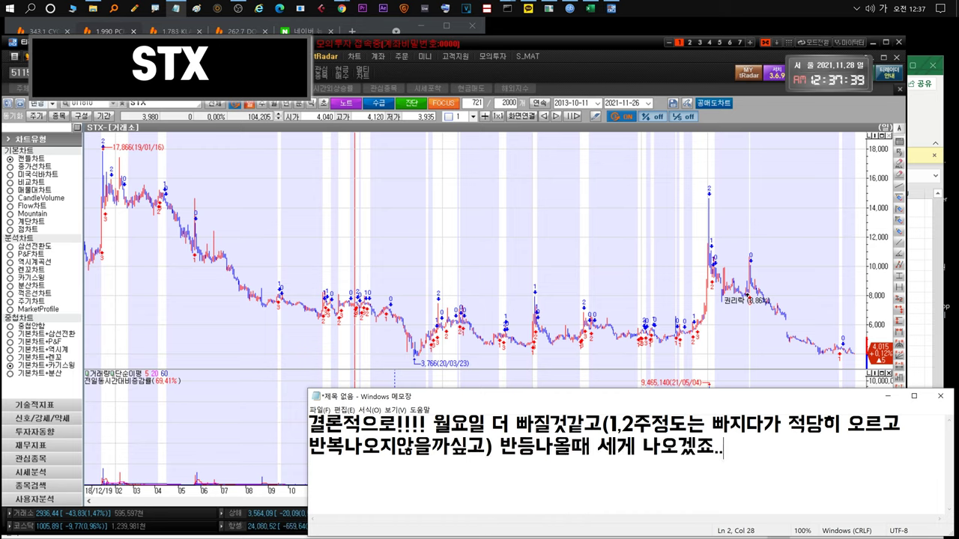
pyautogui.write('등나올때 추매한건 잘털어내')
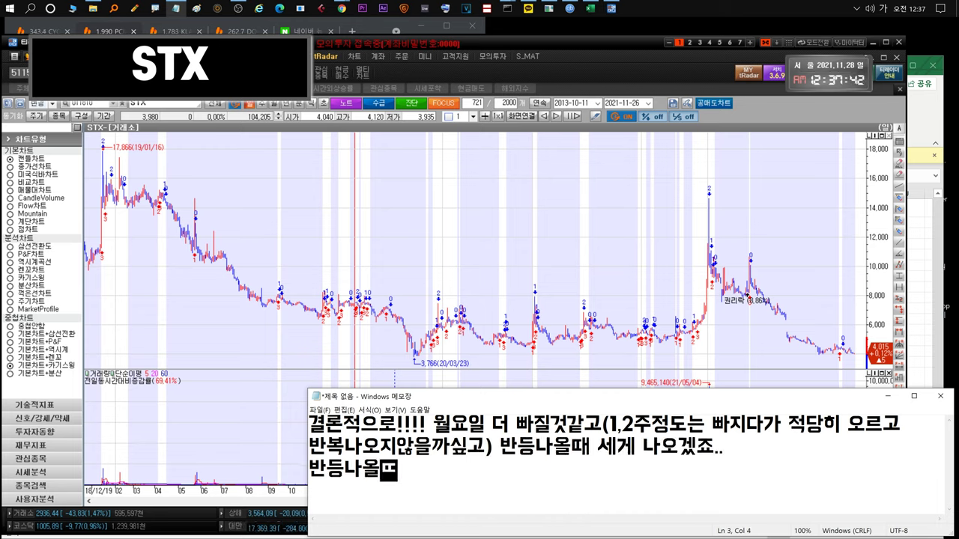
pyautogui.write('는게 핵심')
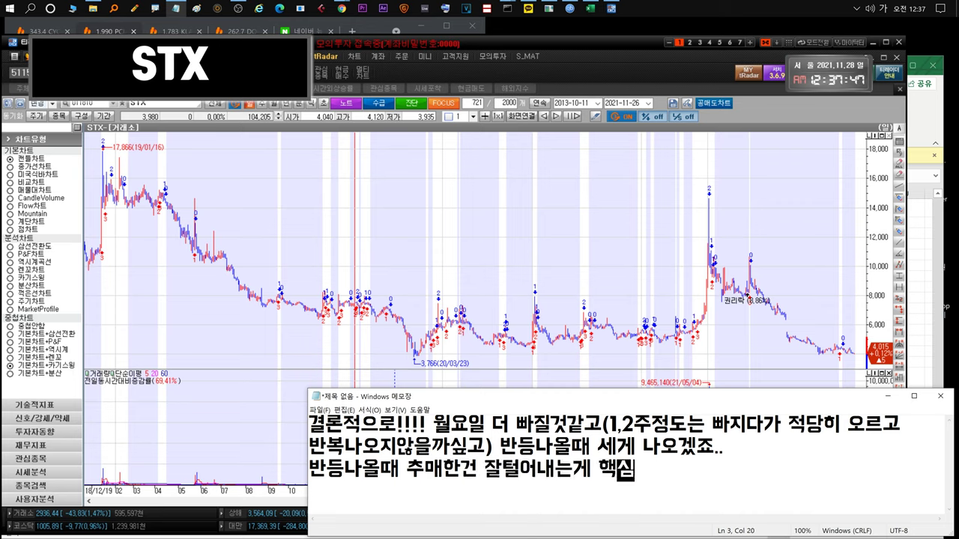
# Replace the note with "윗꼬리 급등 혹시라도 일주일안에 나오게되면 어느정도라도 매도하는게 좋을것같아요" and the line "코로나상황보고 대응하는게 ~~~~".
pyautogui.hotkey('ctrl', 'a')
pyautogui.press('BackSpace')
pyautogui.write('윗꼬리 급')
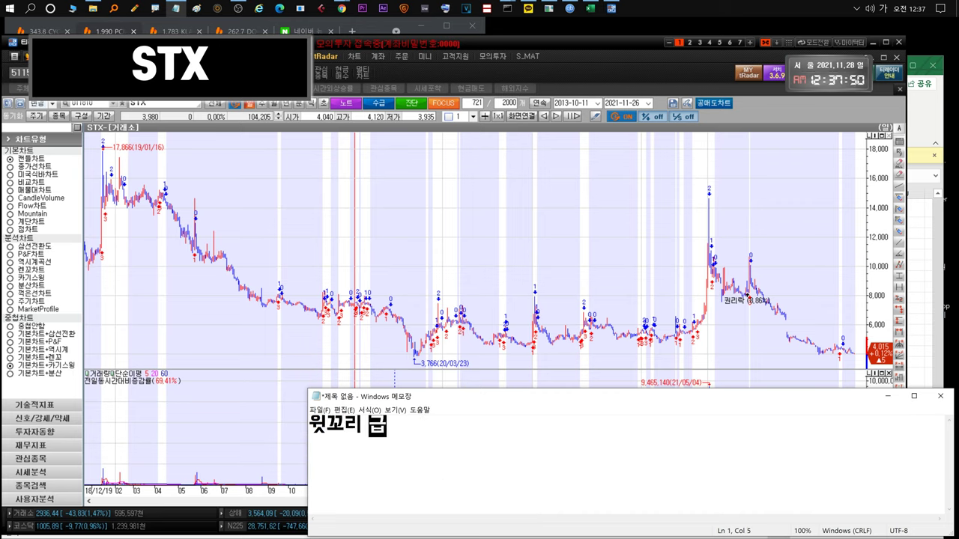
pyautogui.write('등 혹시라도 월요일이나')
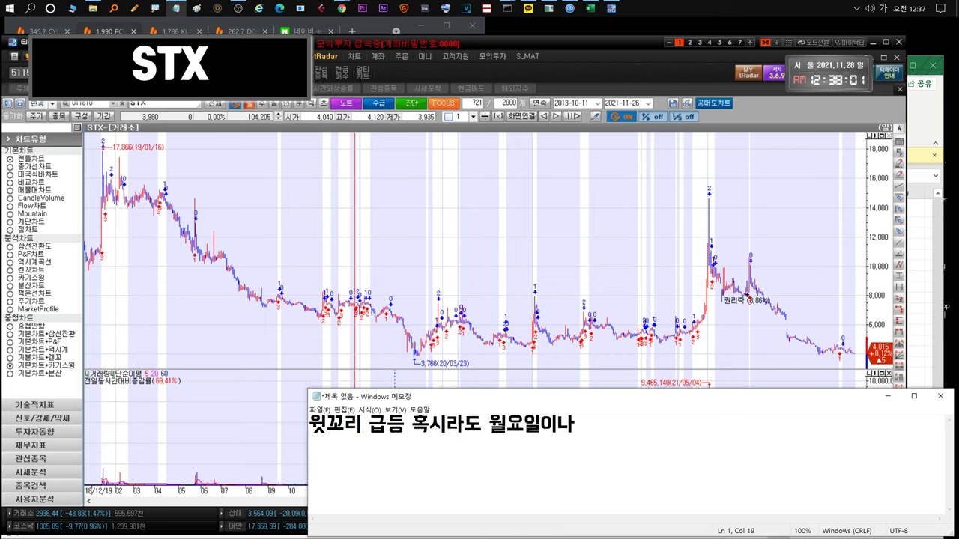
pyautogui.press('BackSpace')
pyautogui.press('BackSpace')
pyautogui.press('BackSpace')
pyautogui.press('BackSpace')
pyautogui.press('BackSpace')
pyautogui.write('일주일안에 나오게')
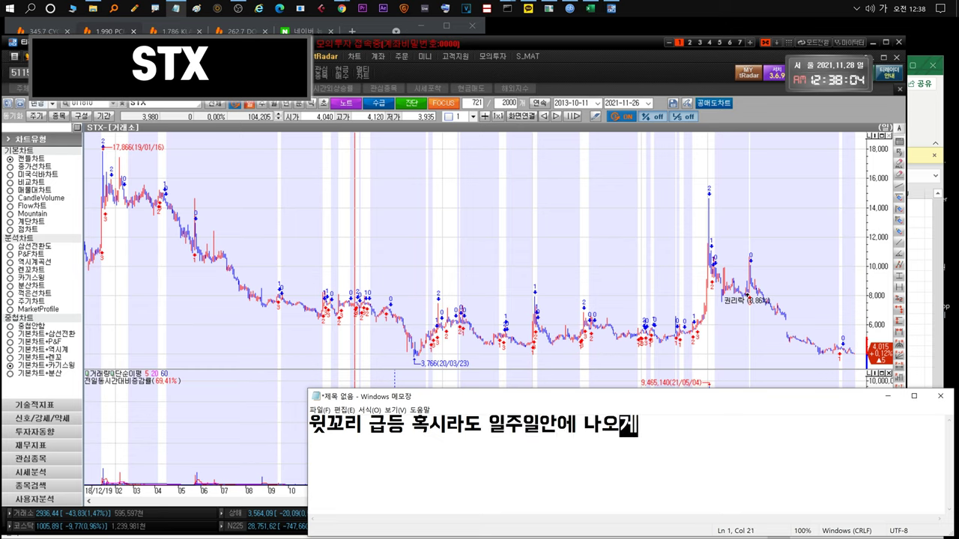
pyautogui.write('되면 어느정도라도 매도하는게 좋을것같아요')
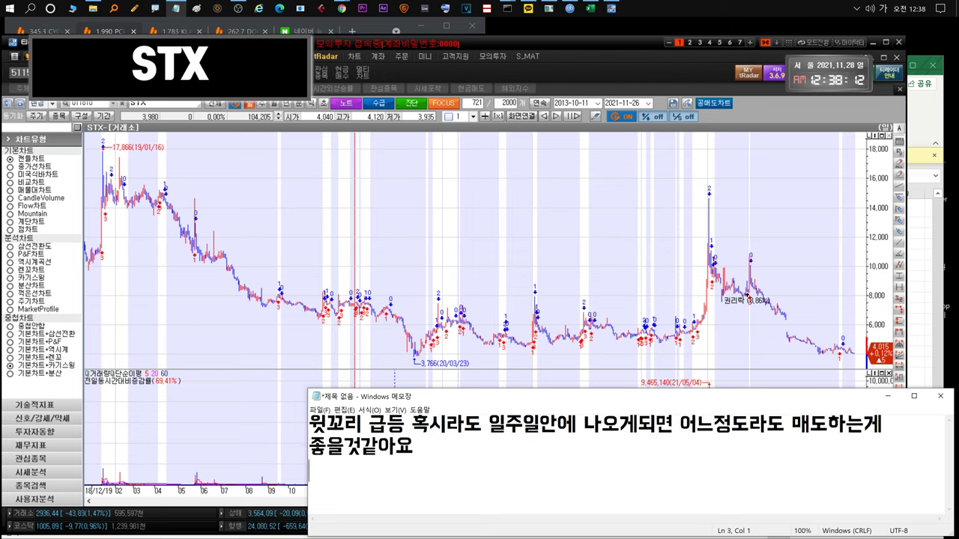
pyautogui.write('코로나하')
pyautogui.write('황보고 대응하는게 ~~~~')
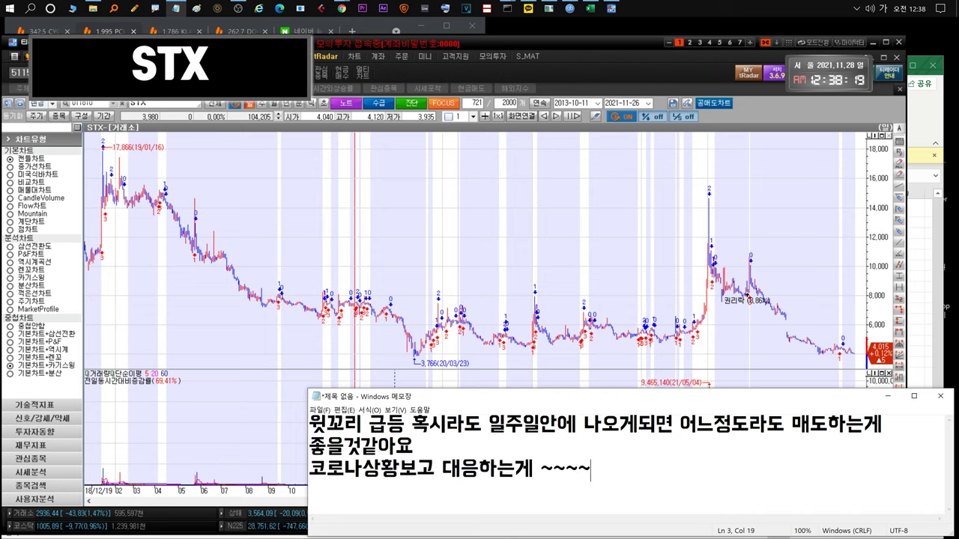
# Replace the note with "여러번봐도 화가나네요... 20.03이랑 차트가치가 같습니다.".
pyautogui.hotkey('ctrl', 'a')
pyautogui.press('BackSpace')
pyautogui.write('여러번봐도 화가나네요... 20.03이랑 차트')
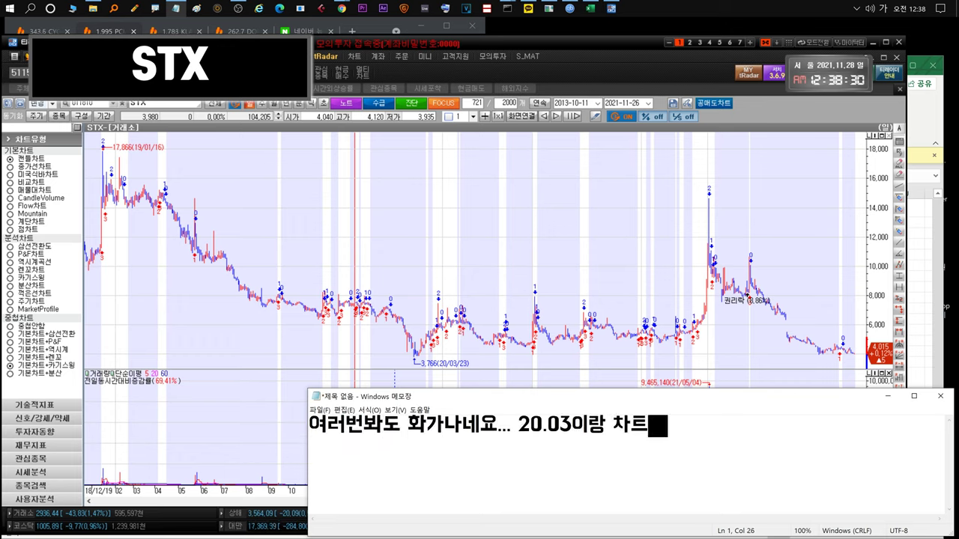
pyautogui.write('가치가 같습니다.')
# Start a blank note without saving the old one, and select STX중공업 in the trading platform's watchlist.
pyautogui.hotkey('ctrl', 'a')
pyautogui.hotkey('ctrl', 'n')
pyautogui.press('n')
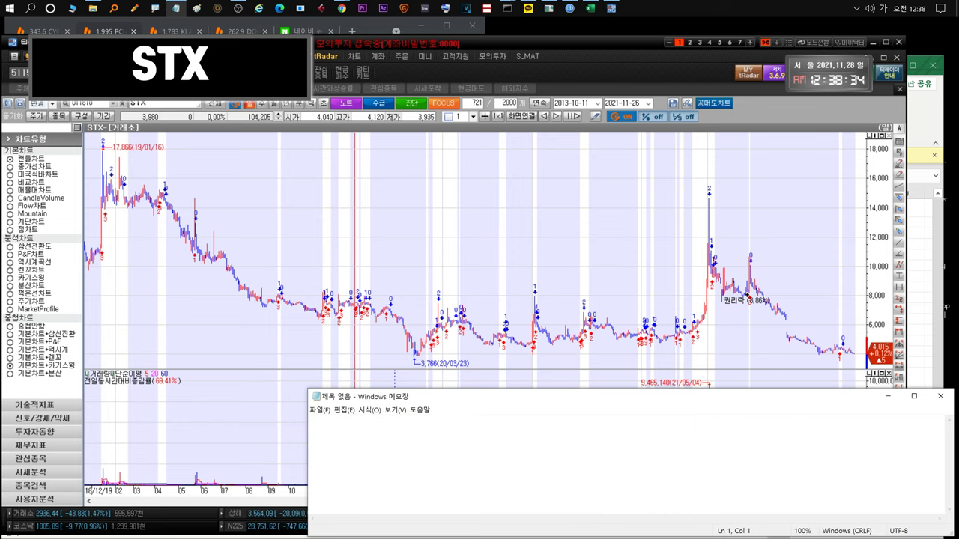
pyautogui.click(494, 283)
pyautogui.scroll(-5, 495, 282)
pyautogui.hotkey('ctrl', 'Tab')
pyautogui.click(80, 159)
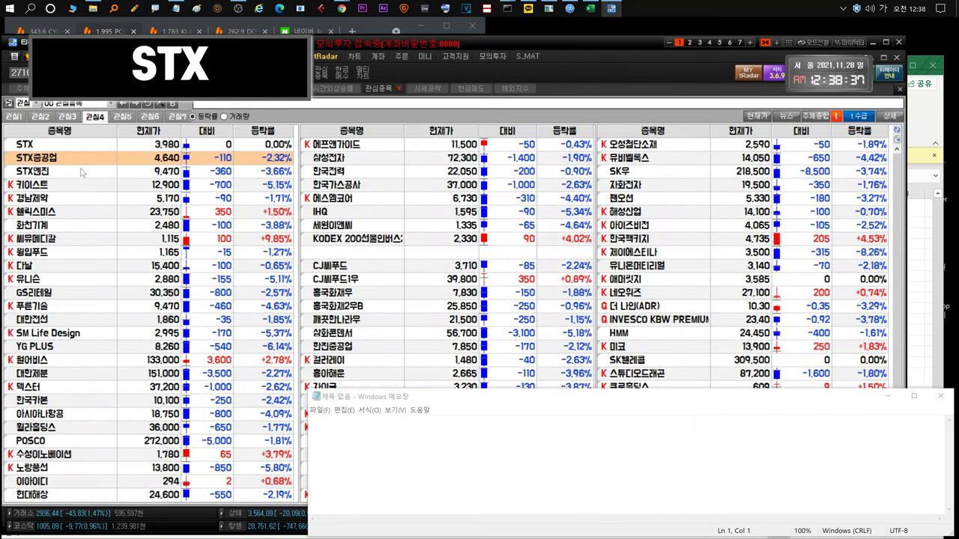
# Switch to the stock workbook in Excel and view the latest entries on the stx중 sheet.
pyautogui.hotkey('alt', 'Tab')
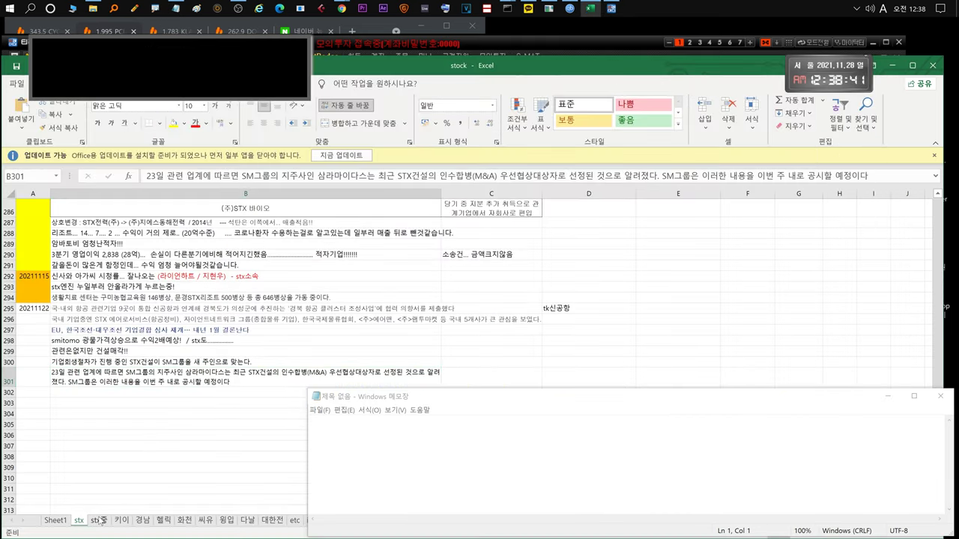
pyautogui.click(98, 520)
pyautogui.click(149, 451)
pyautogui.scroll(-2, 150, 449)
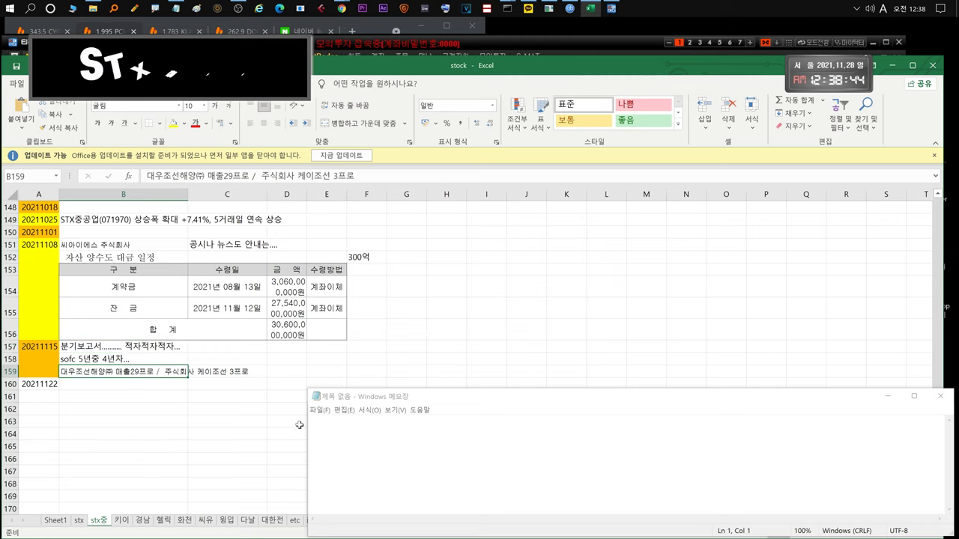
# Write two lines in the Notepad note: "...." and "중공업 할말이없네요.. 뉴스는 없었고".
pyautogui.click(324, 426)
pyautogui.write('....')
pyautogui.press('Return')
pyautogui.write('중공업 ')
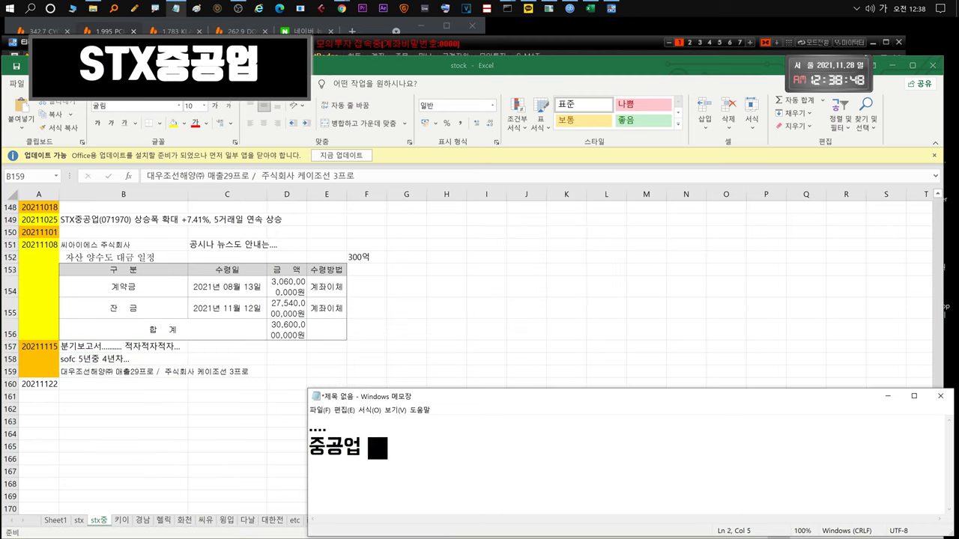
pyautogui.write('할말이없ㄴ요.. 뉴스는 없었고')
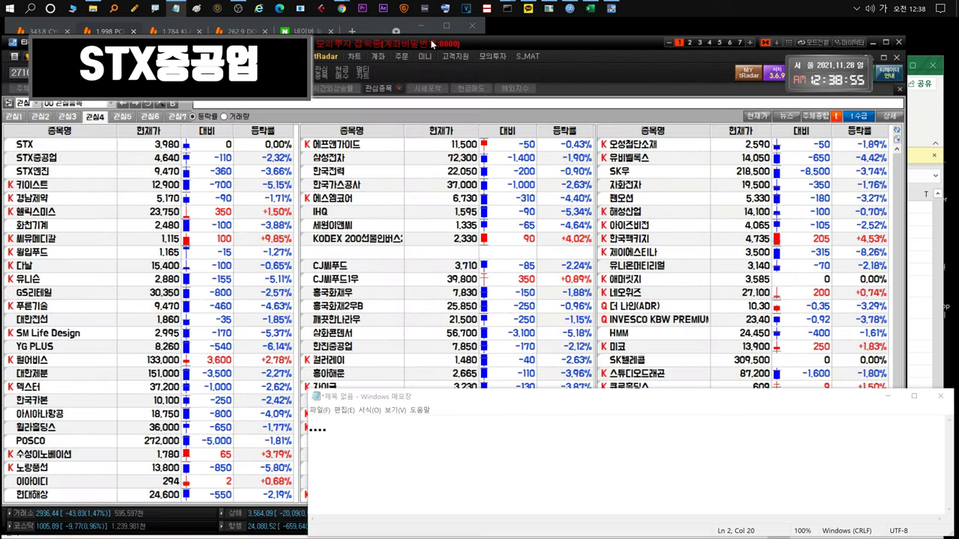
# Open the STX중공업 chart in the trading platform and replace the note with "4500정도까지 빠질줄알았는데 그래도 빠지는폭은 적었습니다.".
pyautogui.doubleClick(38, 154)
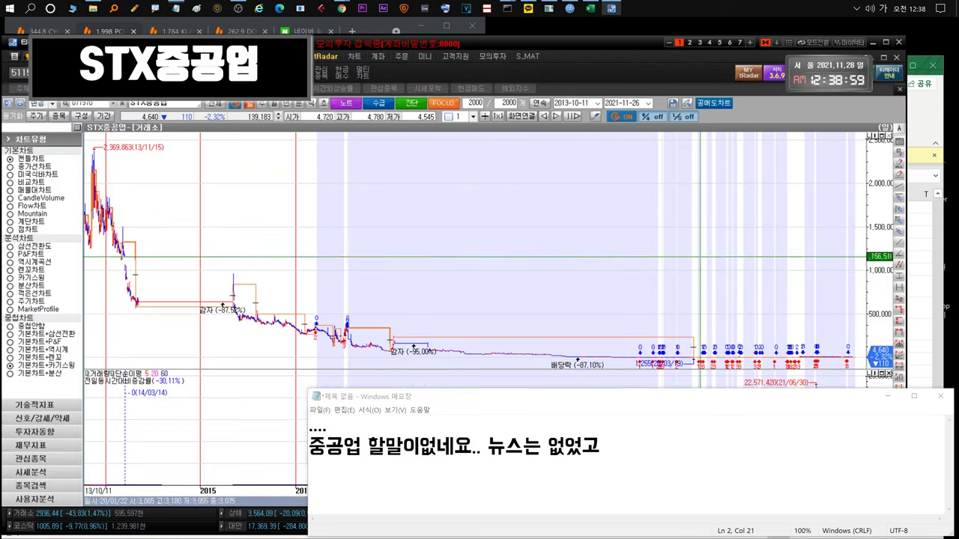
pyautogui.hotkey('ctrl', 'a')
pyautogui.write('4500정도까지')
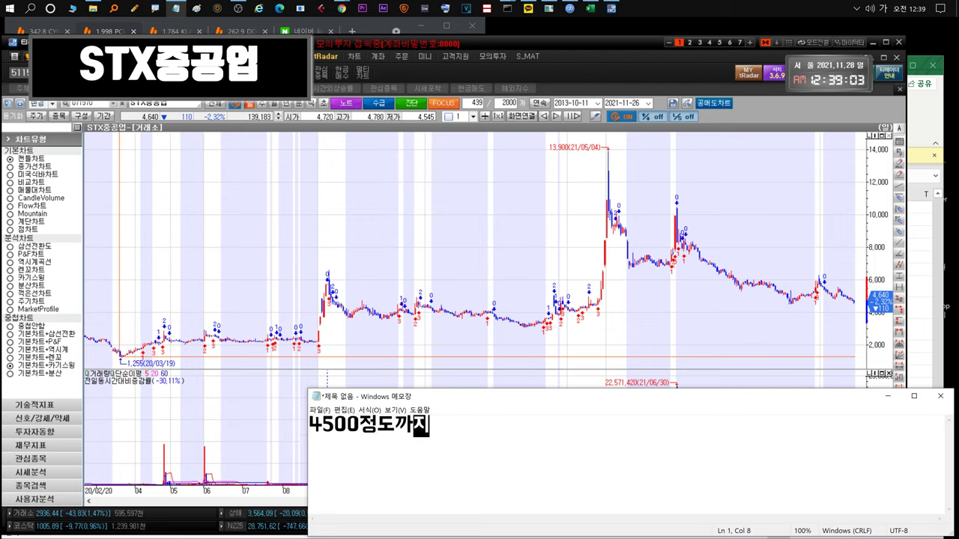
pyautogui.write(' 빠질줄알았는데 그래도 빠지는폭')
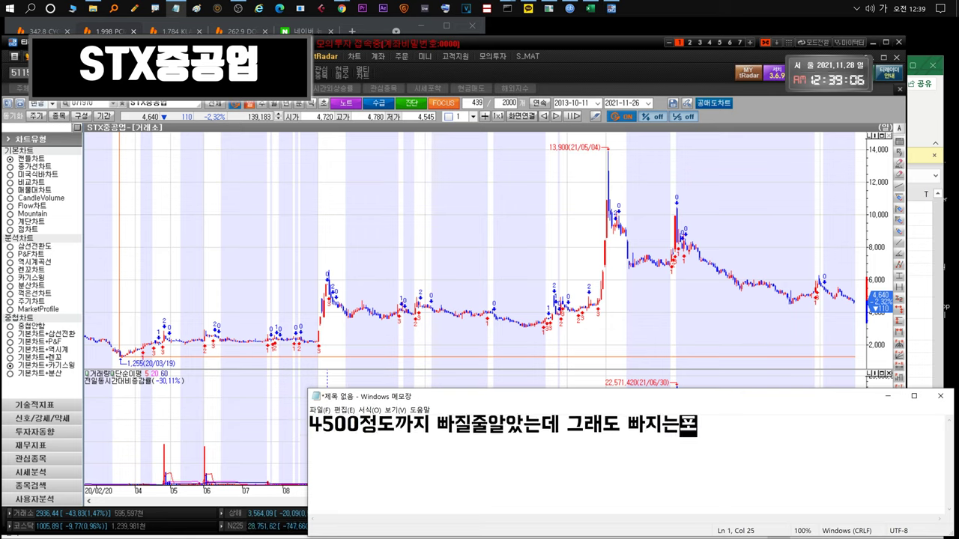
pyautogui.write('은 적었습니다.')
# Replace the note with "stx는 올릴려고하는데 일부러 여기서 누르는거죠....".
pyautogui.hotkey('ctrl', 'a')
pyautogui.press('BackSpace')
pyautogui.write('Stx는 올릴려고하는데 일부러 여기서 문')
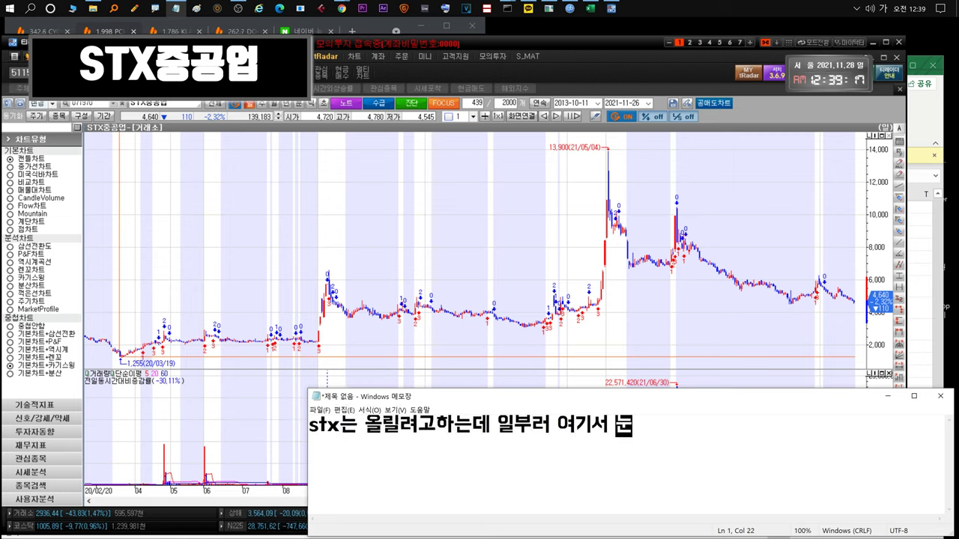
pyautogui.write('르는거죠....')
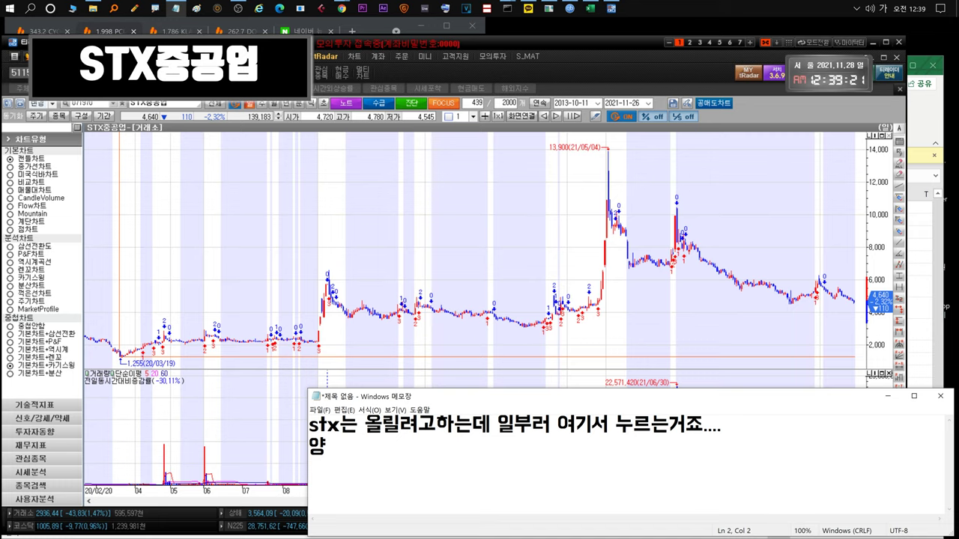
pyautogui.press('BackSpace')
pyautogui.press('BackSpace')
# Clear the note and write the short remark ending in "스럽습니다.".
pyautogui.hotkey('ctrl', 'a')
pyautogui.press('BackSpace')
pyautogui.press('Hangul')
pyautogui.write('스럽습니다.')
# Replace the note with two lines: "일단 코로나영향으로 더 뺄것같은데....." and "폭락한번 시원하게 나와도 이상하지않을것같습니다.".
pyautogui.hotkey('ctrl', 'a')
pyautogui.press('BackSpace')
pyautogui.write('일단 코로나영향읍')
pyautogui.write('로 ')
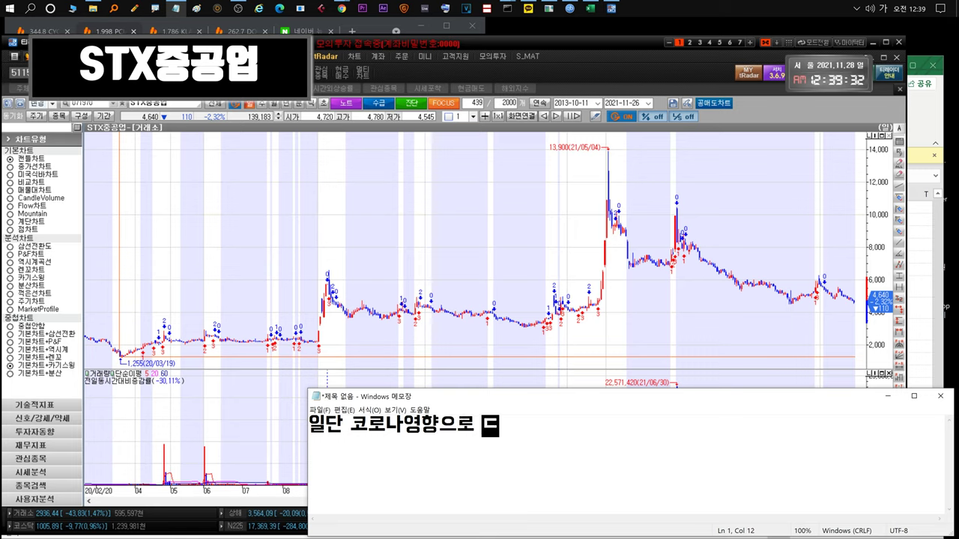
pyautogui.write('더 뺄것같은데.....')
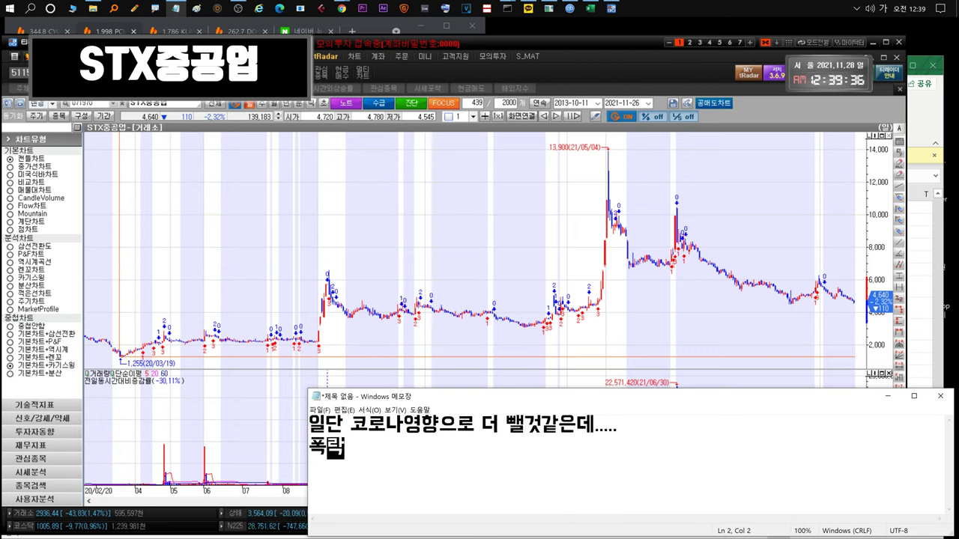
pyautogui.write('한번 시원하게 나와도 이상하지')
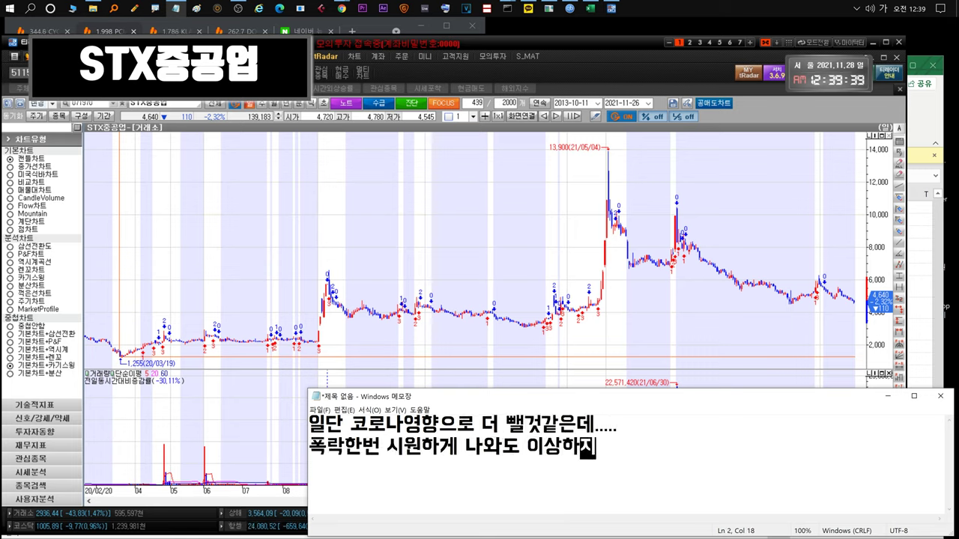
pyautogui.write('않을것같습니다.')
# Replace the note with "일부러 빼고싶은데 코로나핑계로 급락내기 좋아보입니다".
pyautogui.hotkey('ctrl', 'a')
pyautogui.press('BackSpace')
pyautogui.write('일부러 ')
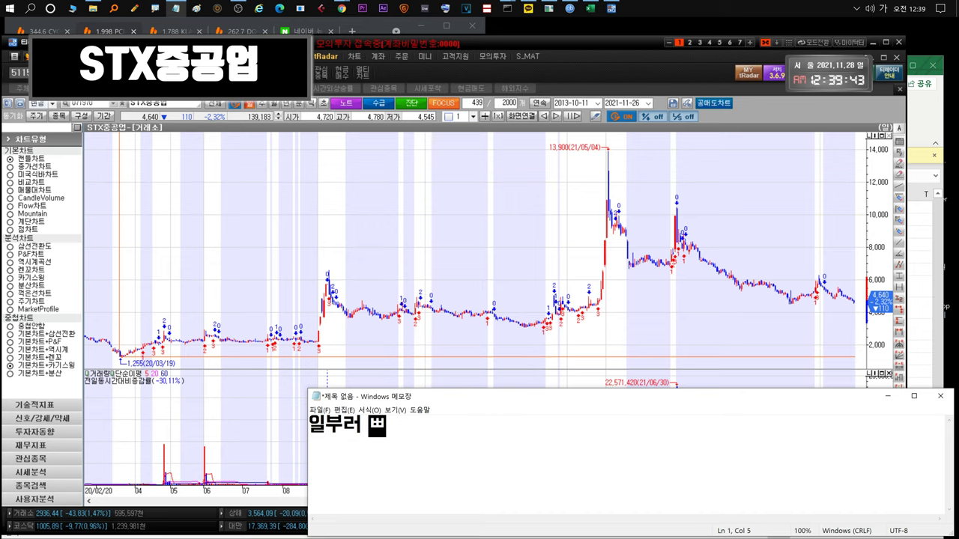
pyautogui.write('빼고싶은ㄷㅔ 코로나핑ㄱㅔ로 급락내기 좋아보입니다')
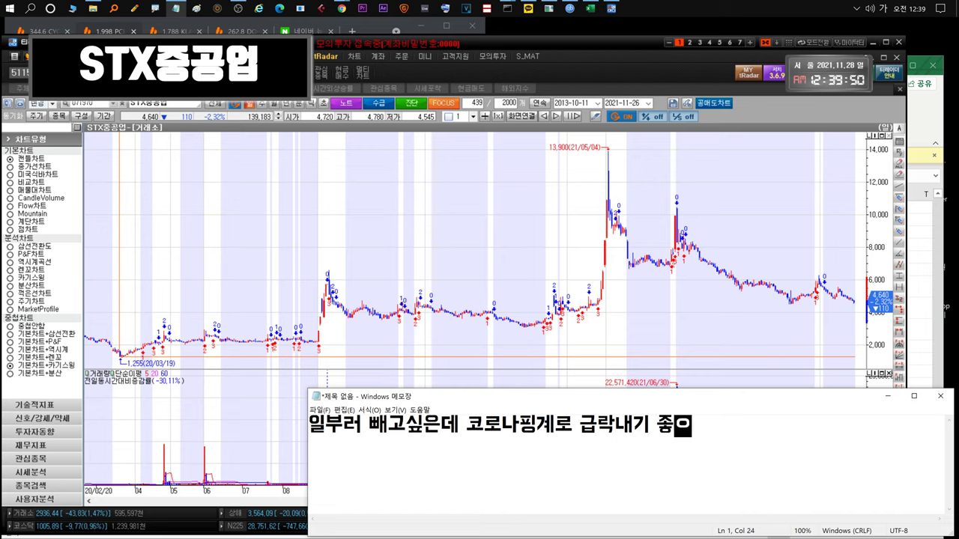
# Replace the note with "... 비중 더 늘리긴 싫은데 2500아래까지오면 더 비중늘릴예정이고!!".
pyautogui.hotkey('ctrl', 'a')
pyautogui.press('BackSpace')
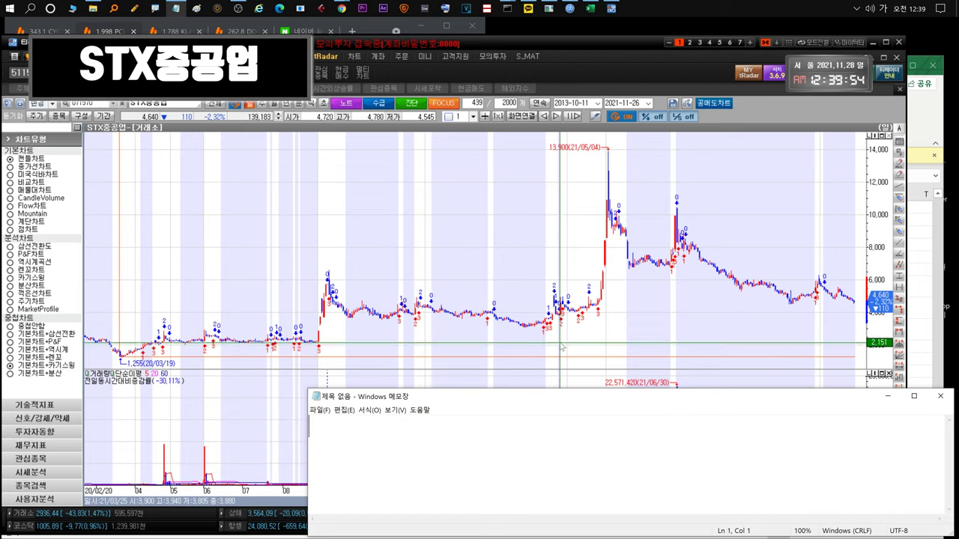
pyautogui.write('...')
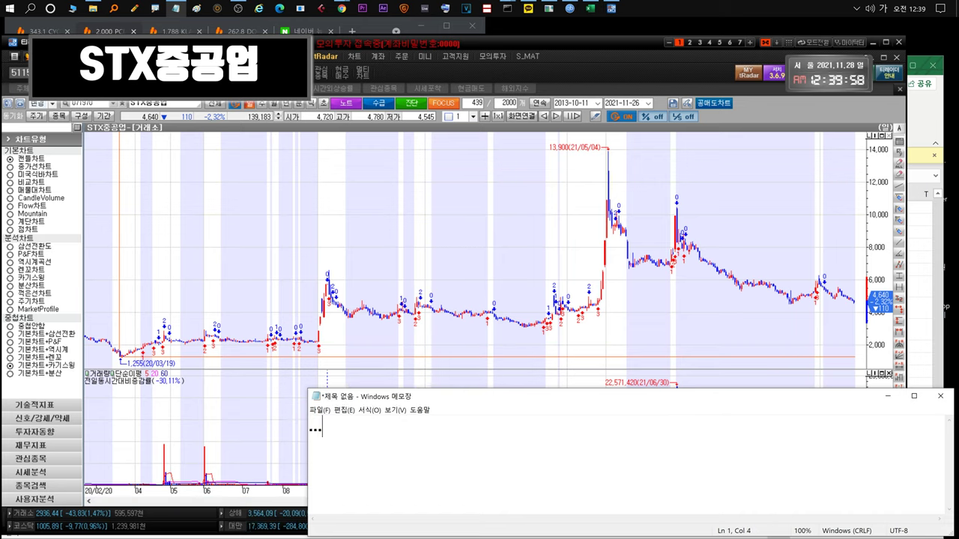
pyautogui.write(' 비중 덕 늘리긴 싫은데 ')
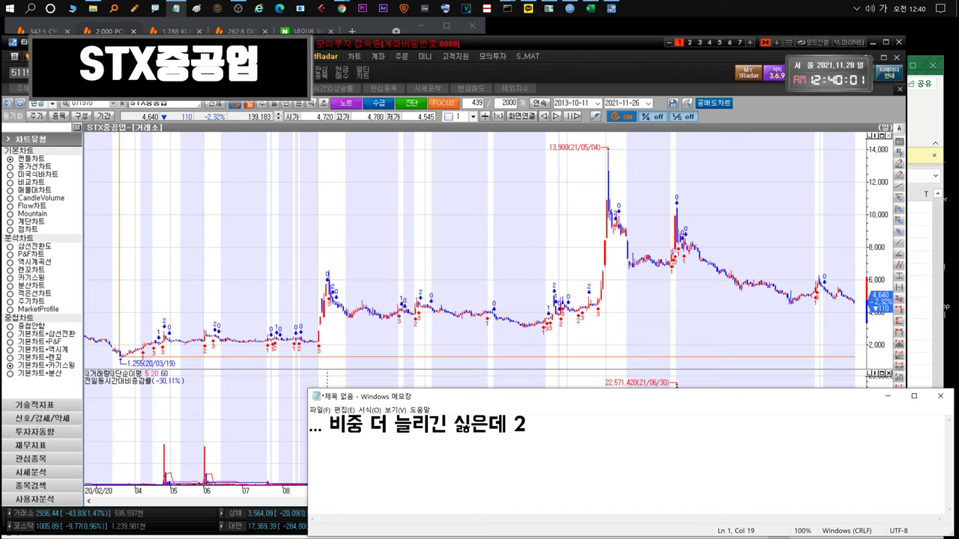
pyautogui.write('2500아래까지오면 ')
pyautogui.write('더 비중늘릴예정이고')
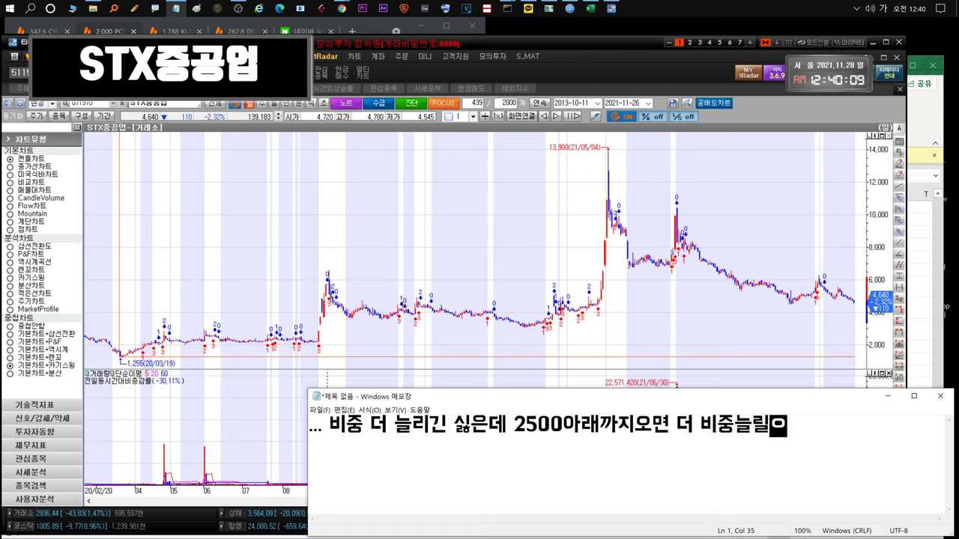
pyautogui.write('!!')
# Replace the note with two lines: "4천아래나 부근정도???" and "혹시 폭락나오면 4000원부근이 추매한거 정리하는타이밍이될수도있습니다.".
pyautogui.hotkey('ctrl', 'a')
pyautogui.press('BackSpace')
pyautogui.write('4')
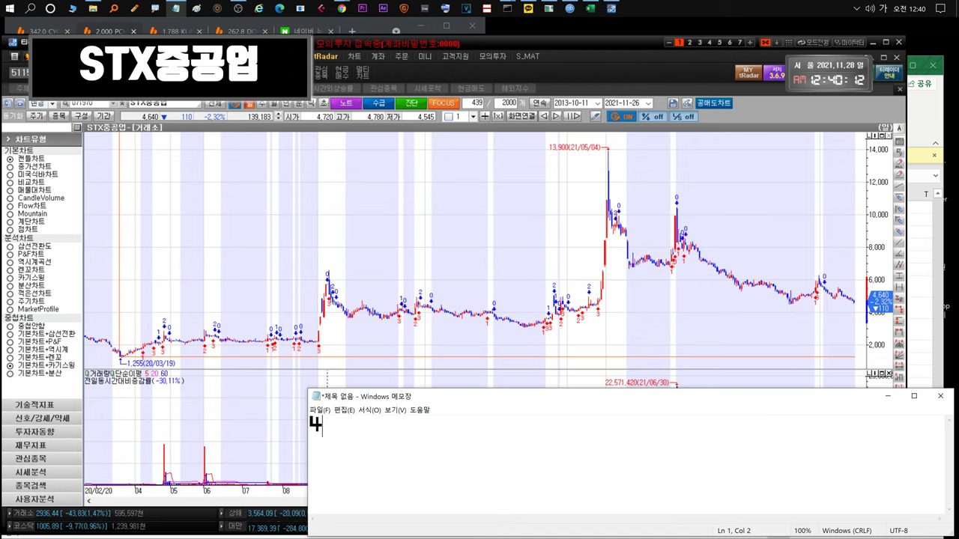
pyautogui.write('천아래나 부근정도???')
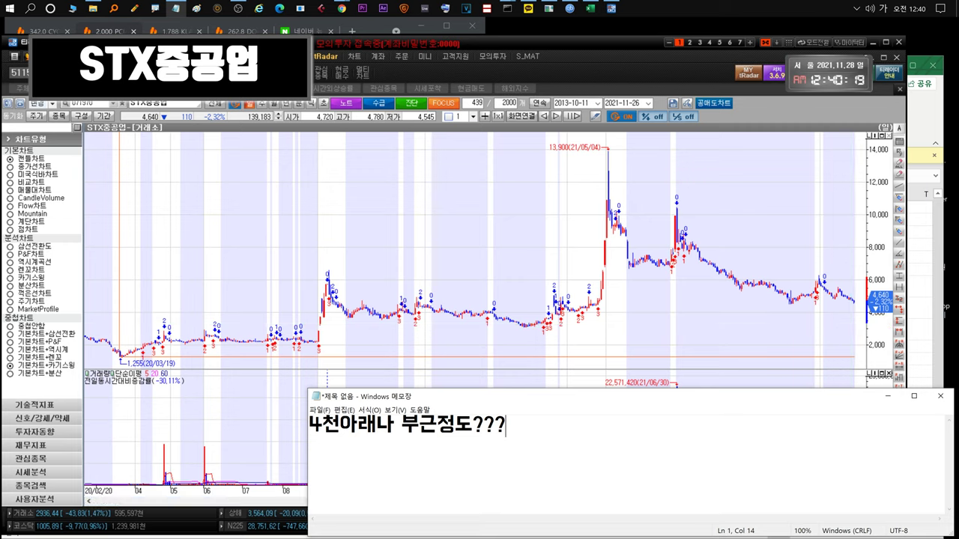
pyautogui.write('혹시 폭락나오면 ')
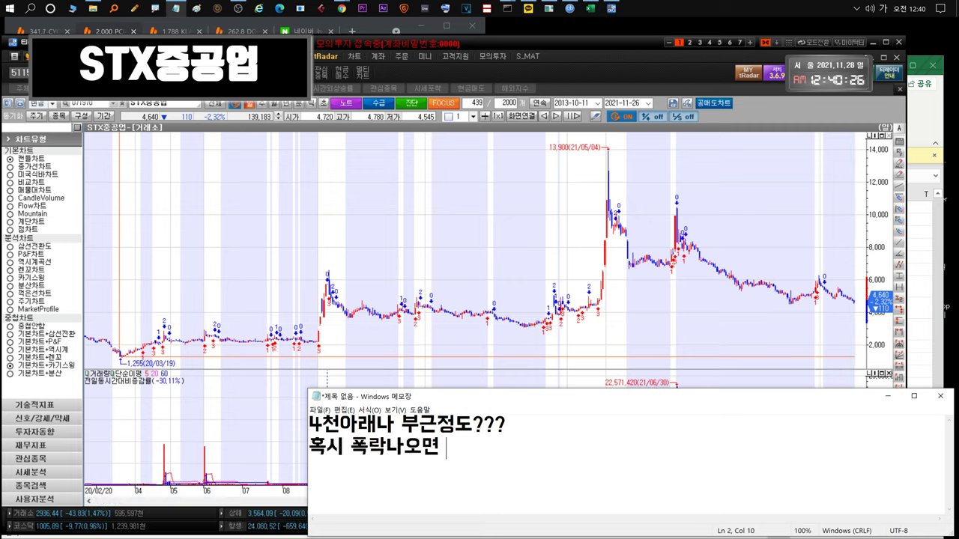
pyautogui.write('4000원부근이 추미한')
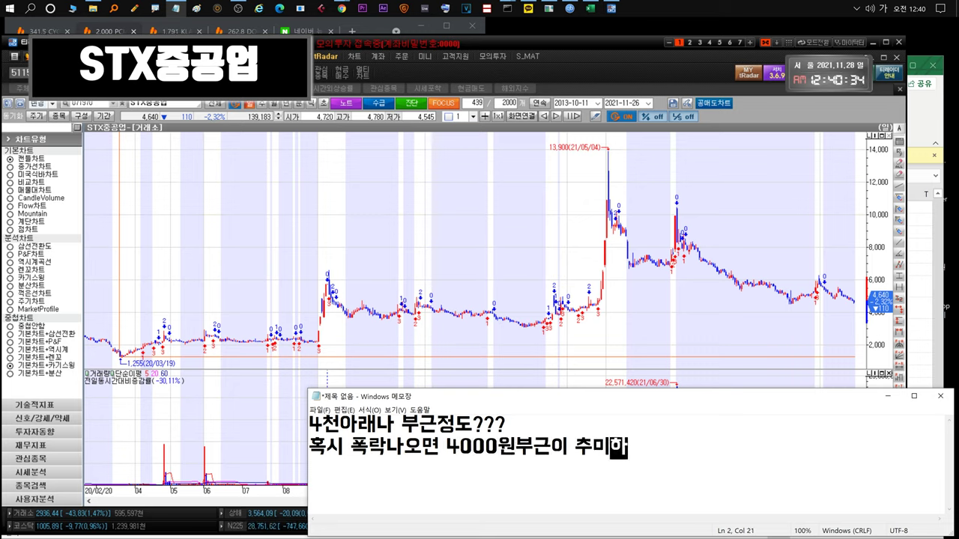
pyautogui.write('매한거')
pyautogui.press('BackSpace')
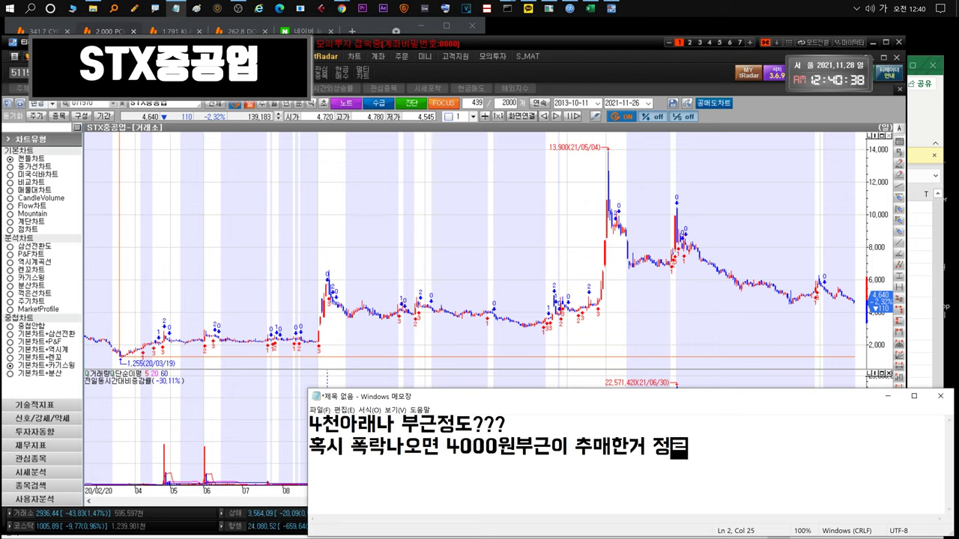
pyautogui.write('하는타이밍이될수도있습니다.')
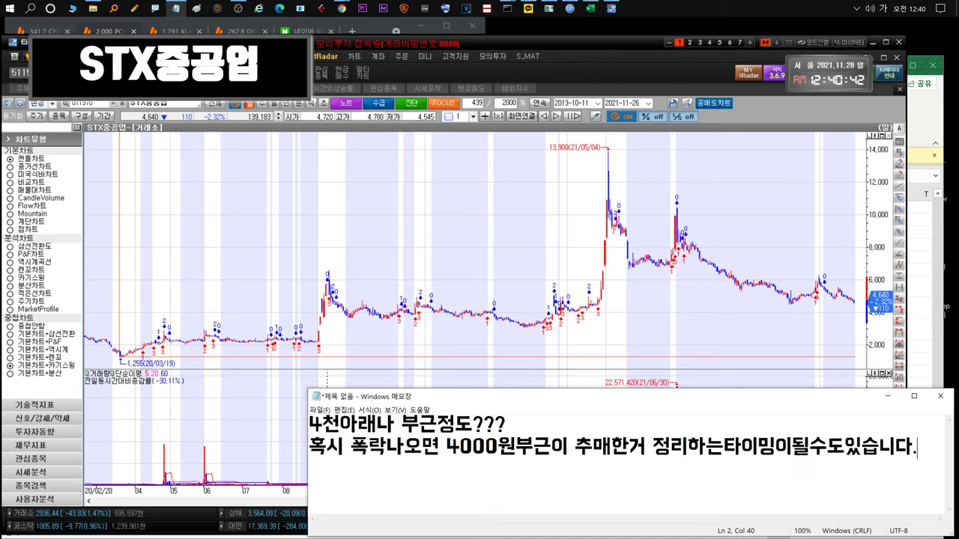
# Replace the note with "신종변이로.. 예측은 불가하니 존버로".
pyautogui.hotkey('ctrl', 'a')
pyautogui.press('Delete')
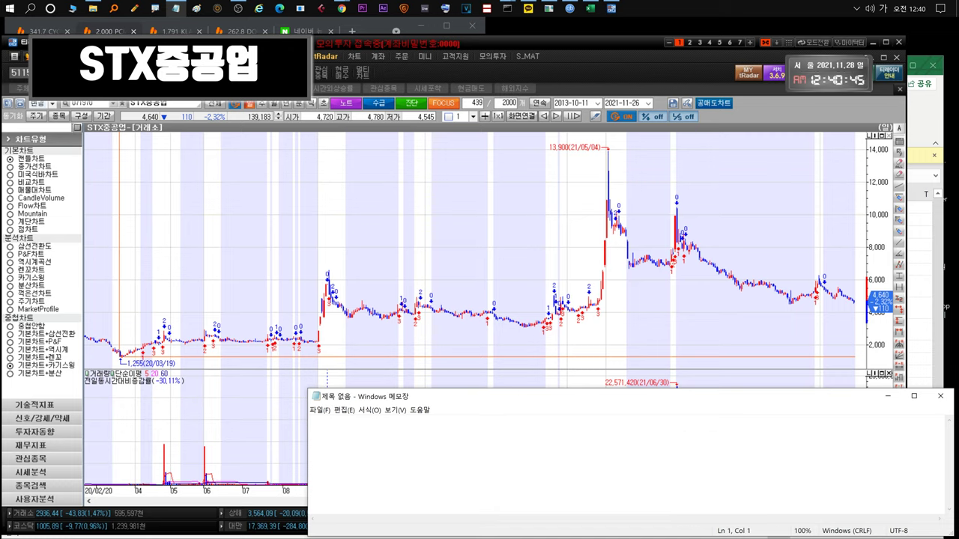
pyautogui.write('신종변이퀀')
pyautogui.write('.. 예측은 불가하니')
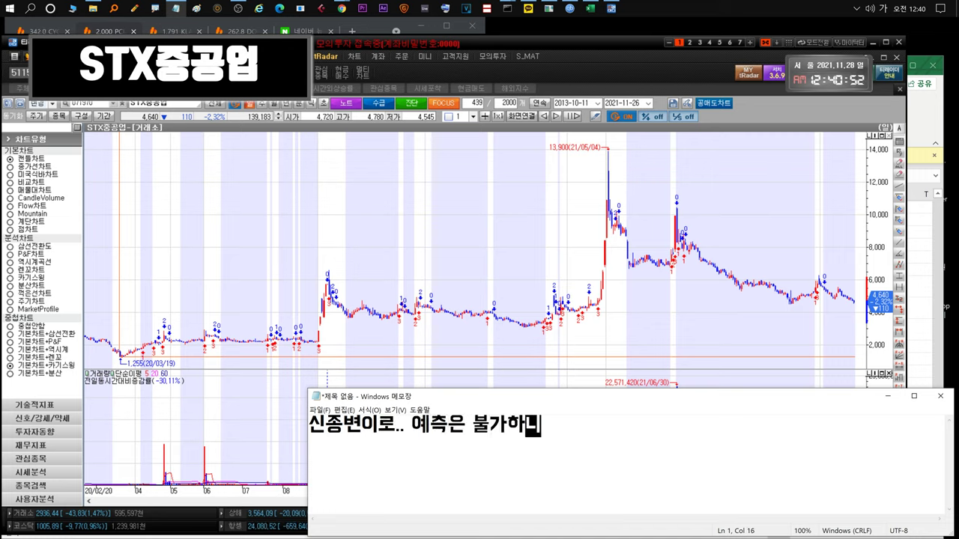
pyautogui.write(' 존버로;')
# Clear the note and review the latest news entries on the 키이 sheet of the stock workbook.
pyautogui.hotkey('ctrl', 'a')
pyautogui.press('Delete')
pyautogui.scroll(-3, 614, 297)
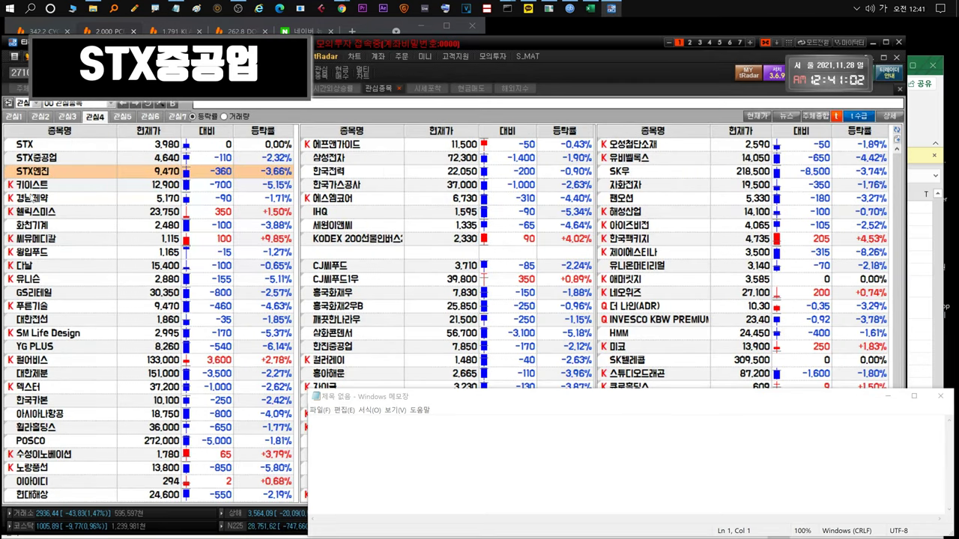
pyautogui.click(34, 187)
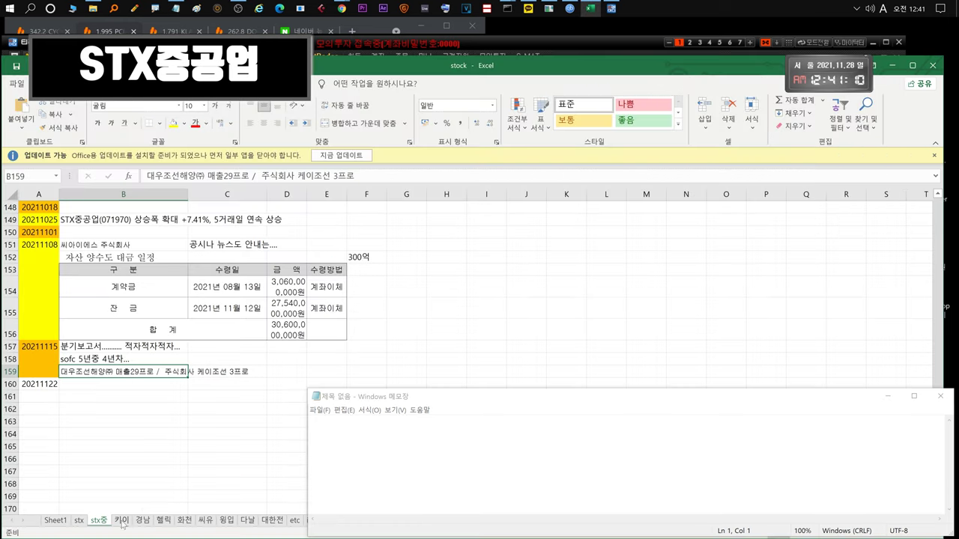
pyautogui.click(120, 519)
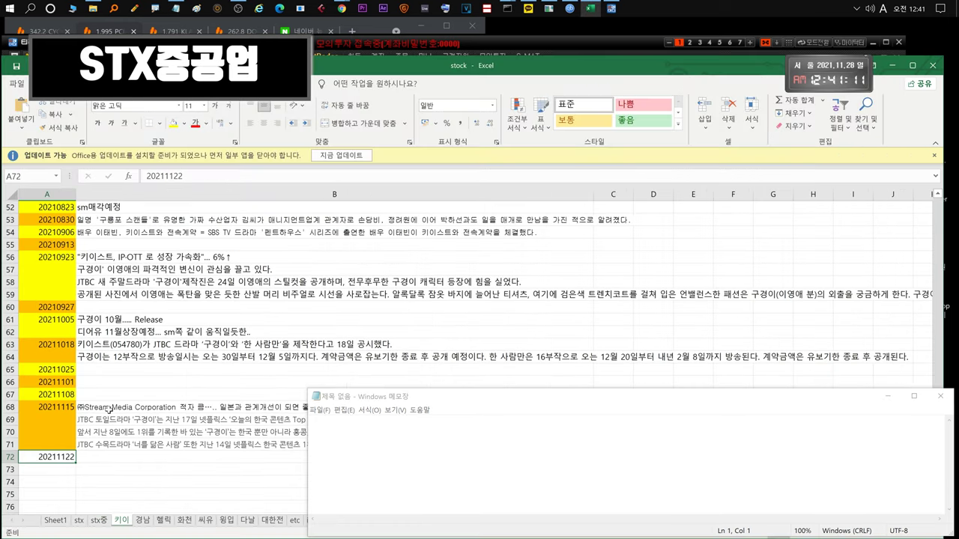
pyautogui.click(105, 468)
pyautogui.scroll(-4, 187, 231)
# Open the 키이스트 chart from the trading platform's watchlist and write the note "키이스트.... 일단 박스권하단... 살짝 밀리긴했는데".
pyautogui.click(330, 53)
pyautogui.click(330, 435)
pyautogui.write('키이스트.... 일컨')
pyautogui.doubleClick(42, 185)
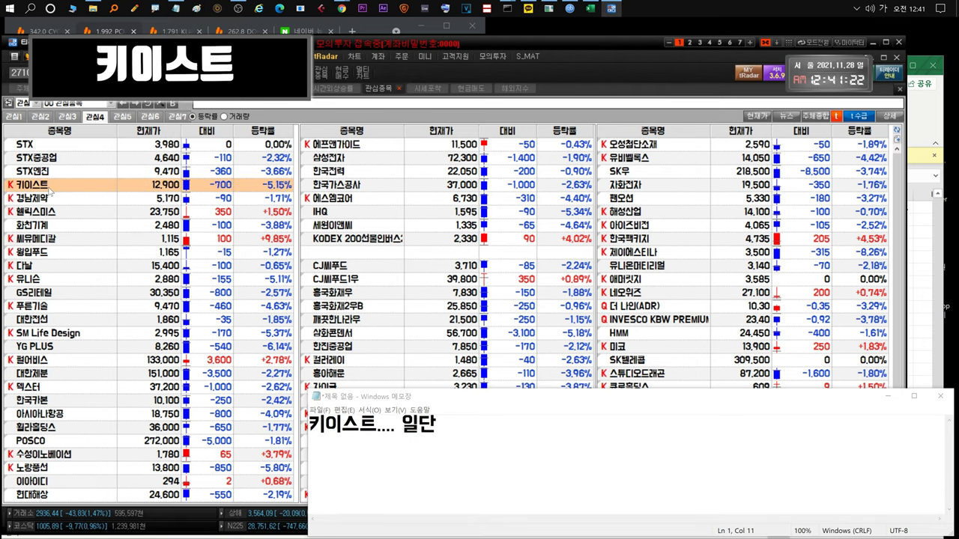
pyautogui.click(436, 425)
pyautogui.write('박스권하단... 살짝 밀')
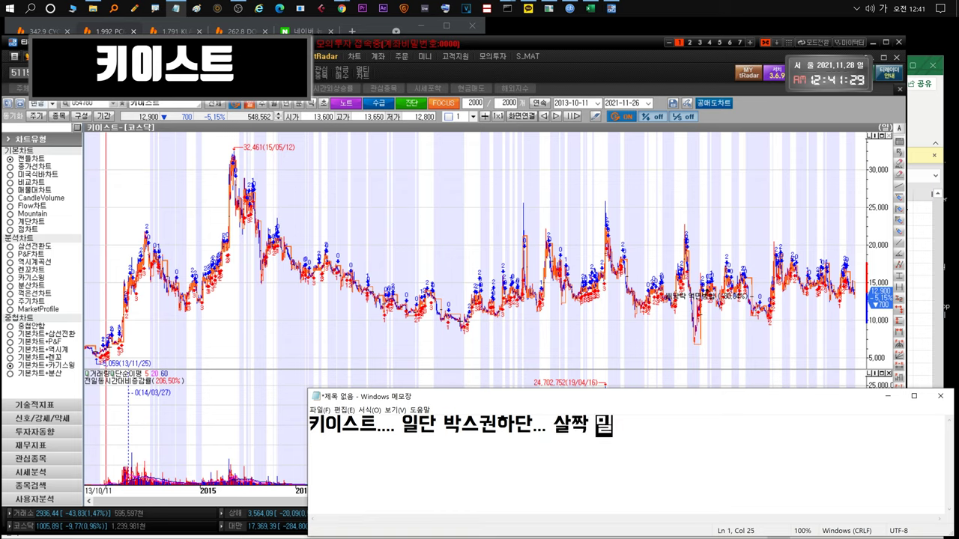
pyautogui.write('리긴해ㅆ는데')
# Replace the note with two lines: "바이러스변이로 더 빠질수도있겠죠..." and "만원아래로내려가면... 여유..가 될지모르겠는데 추매 더 할수도있습니".
pyautogui.hotkey('ctrl', 'a')
pyautogui.press('Delete')
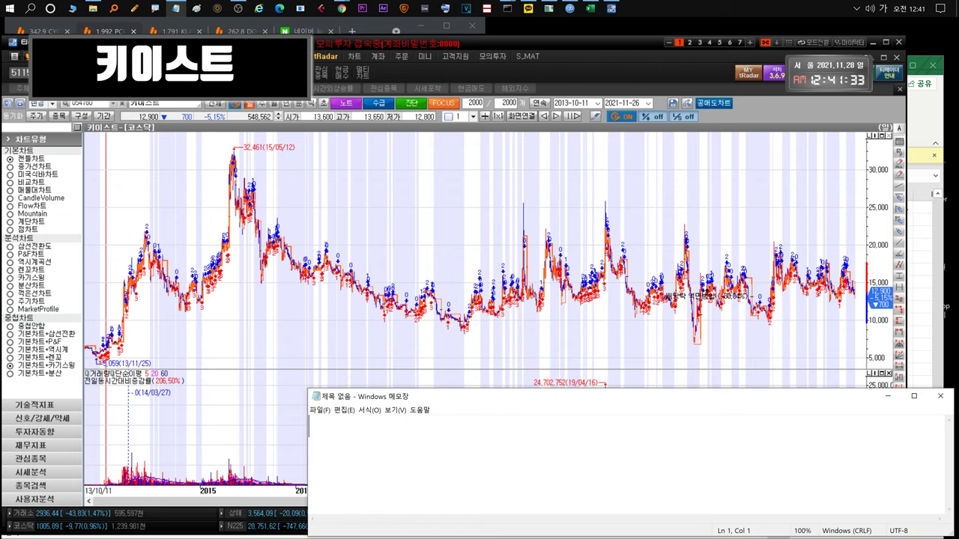
pyautogui.write('바이러스변이로 더 빠질수도있ㄱ')
pyautogui.write('ㅔㅆ죠...')
pyautogui.press('Return')
pyautogui.write('만원ㅇㅏ래로내려가면.')
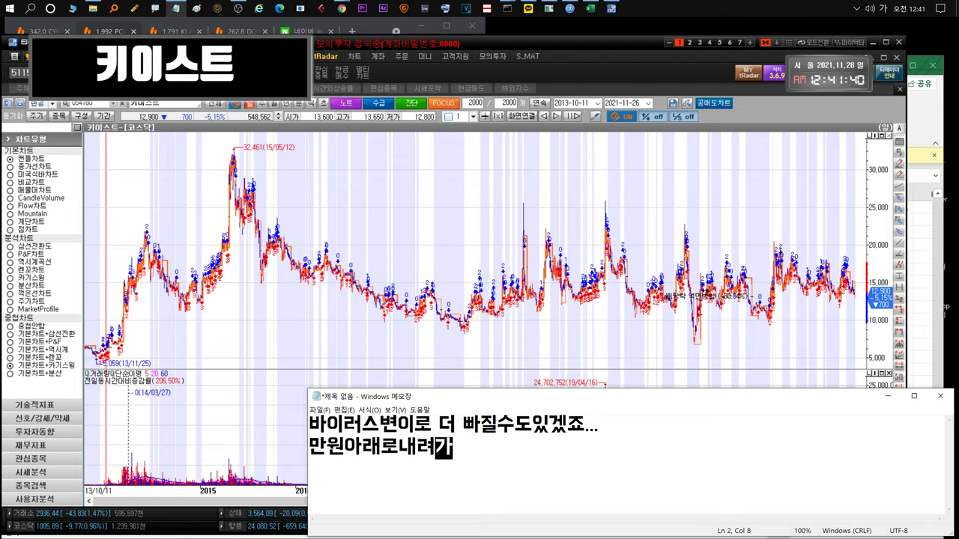
pyautogui.write('.. 여유')
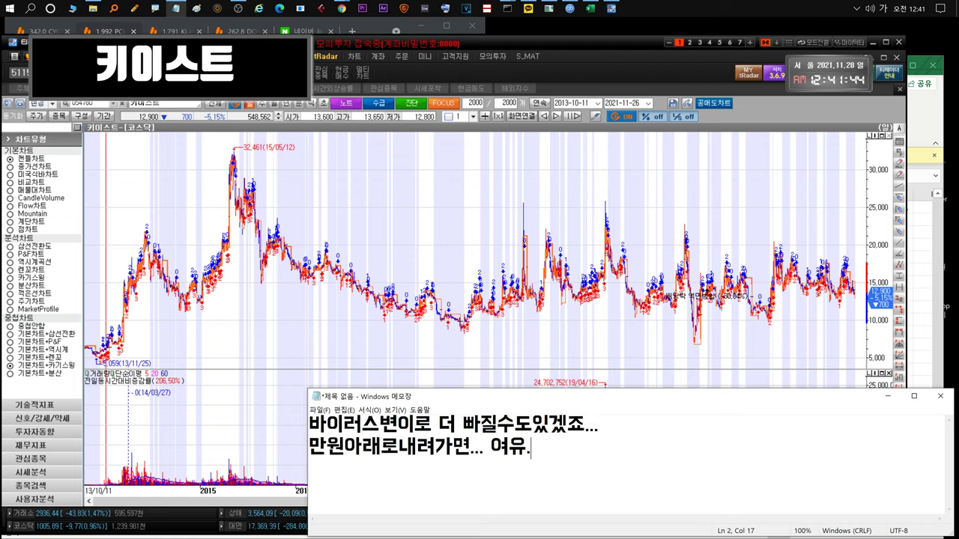
pyautogui.write('..가 될지모르겠는데 추매')
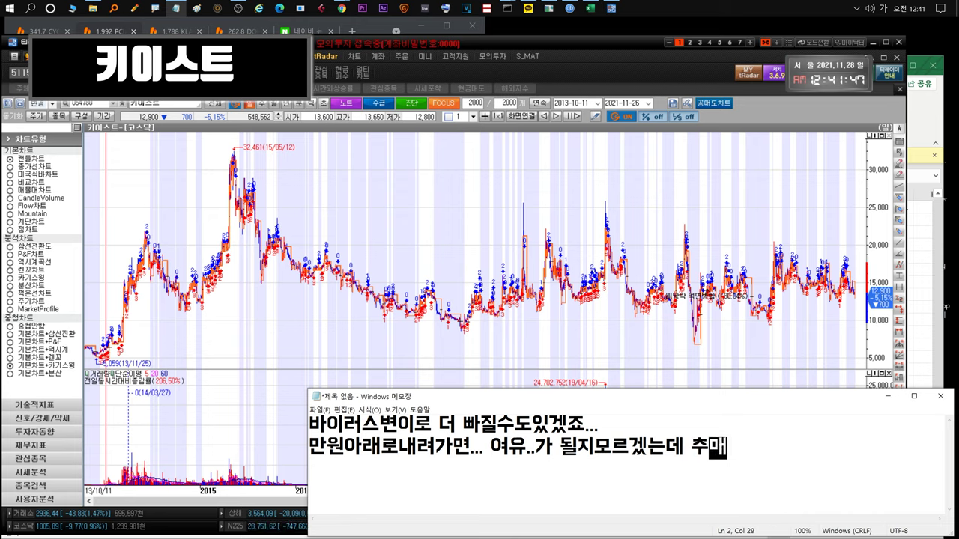
pyautogui.write(' ㄷㅓ 할수도있습니')
# Replace the note with "매각때까지는 버텨봐야겠어요" and clear it again.
pyautogui.hotkey('ctrl', 'a')
pyautogui.press('BackSpace')
pyautogui.write('매가ㄱ때까지는 버텨봐야게')
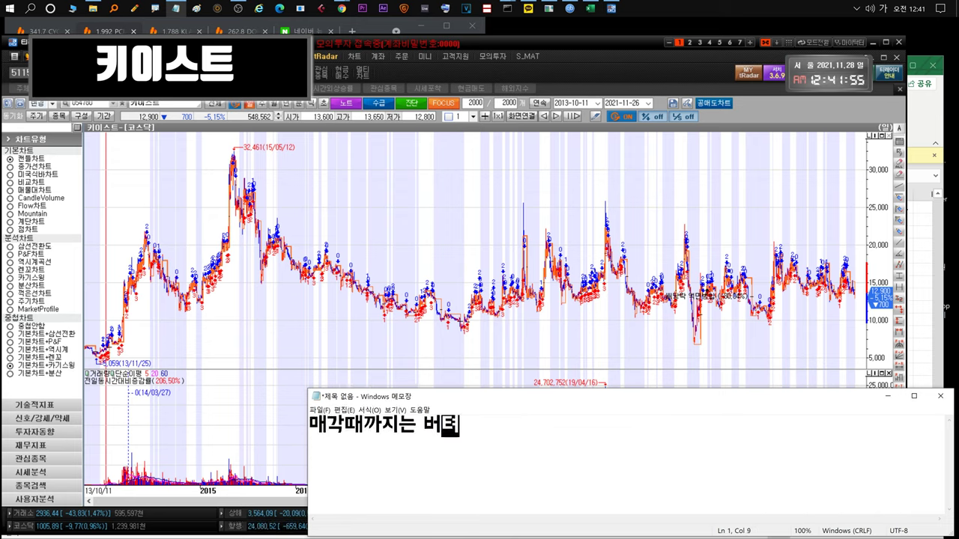
pyautogui.write('ㅆ어요')
pyautogui.hotkey('ctrl', 'a')
pyautogui.press('BackSpace')
# Open the 경남제약 chart from the watchlist, zoomed to its most recent stretch, and write "경남제약..." in the note.
pyautogui.click(632, 364)
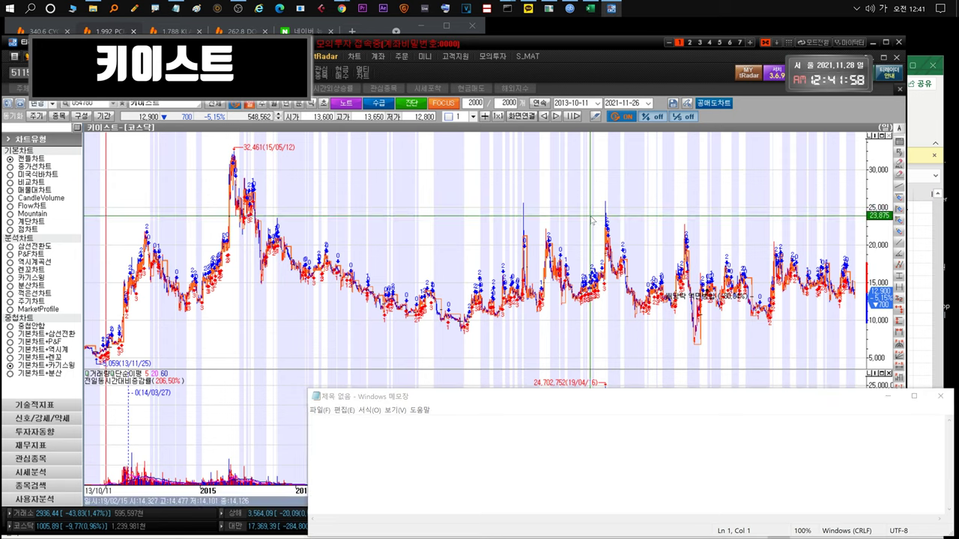
pyautogui.click(383, 89)
pyautogui.doubleClick(59, 198)
pyautogui.click(424, 433)
pyautogui.write('ㄱㅕㅇ남제약.')
pyautogui.moveTo(756, 295); pyautogui.dragTo(852, 355)
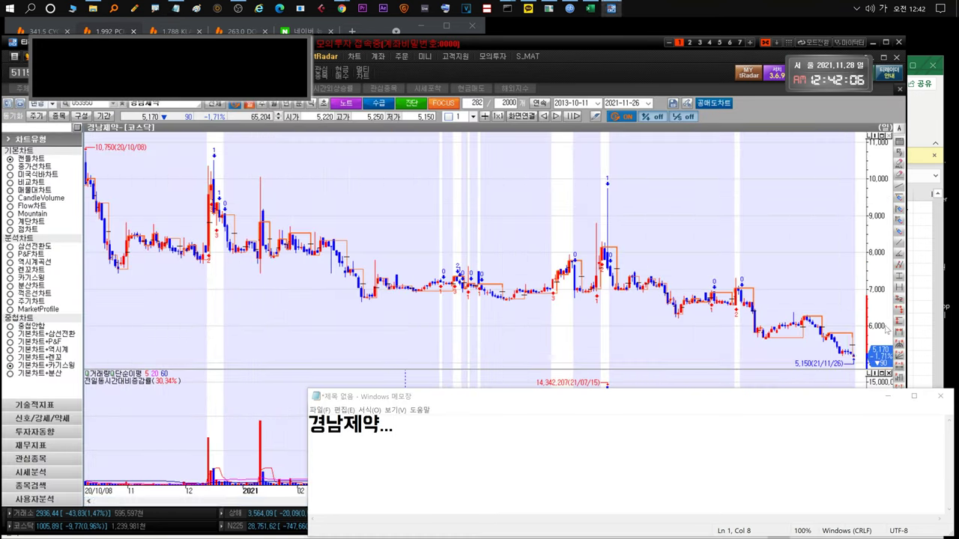
# Show the latest entries on the workbook's 경남 sheet and continue the note with "손절을 수요일이던가요.. 화요일인지 기억은안나는데".
pyautogui.click(923, 330)
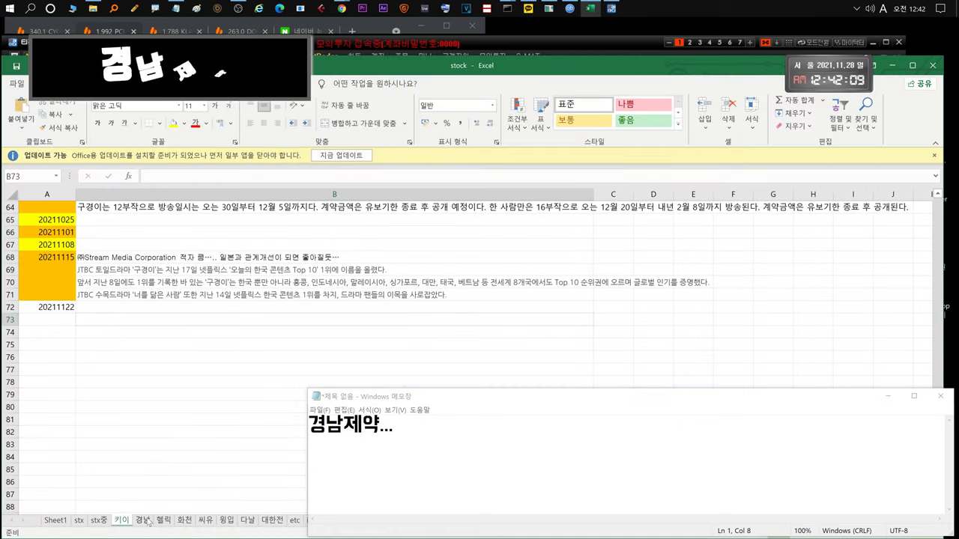
pyautogui.click(142, 520)
pyautogui.scroll(-3, 123, 357)
pyautogui.click(380, 427)
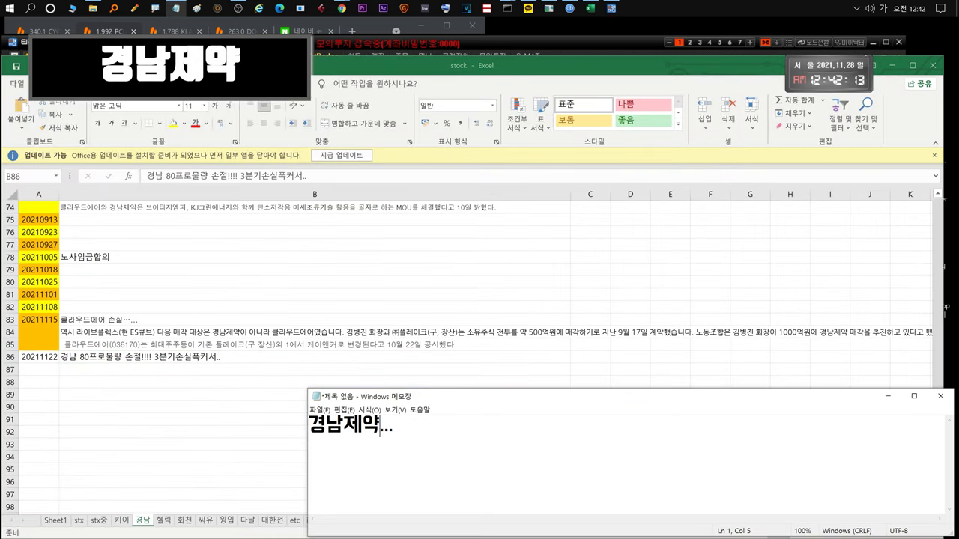
pyautogui.write('손절읍 수요일이던가요')
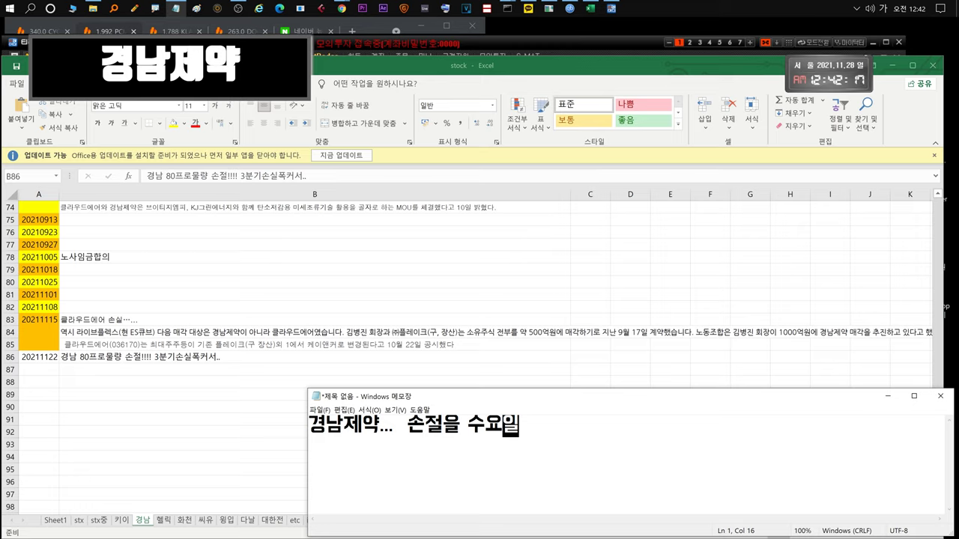
pyautogui.write('.. 화요일인')
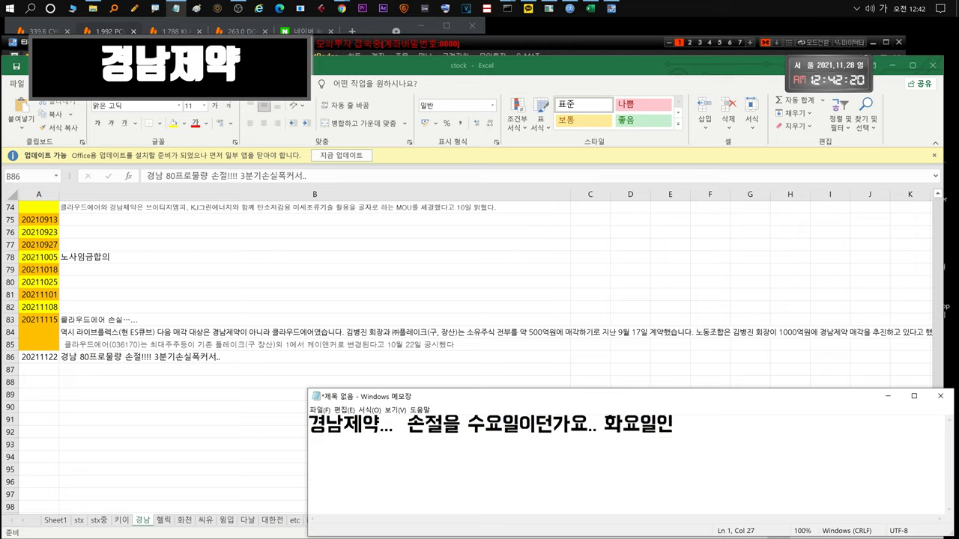
pyautogui.write('지 기억은안나는데')
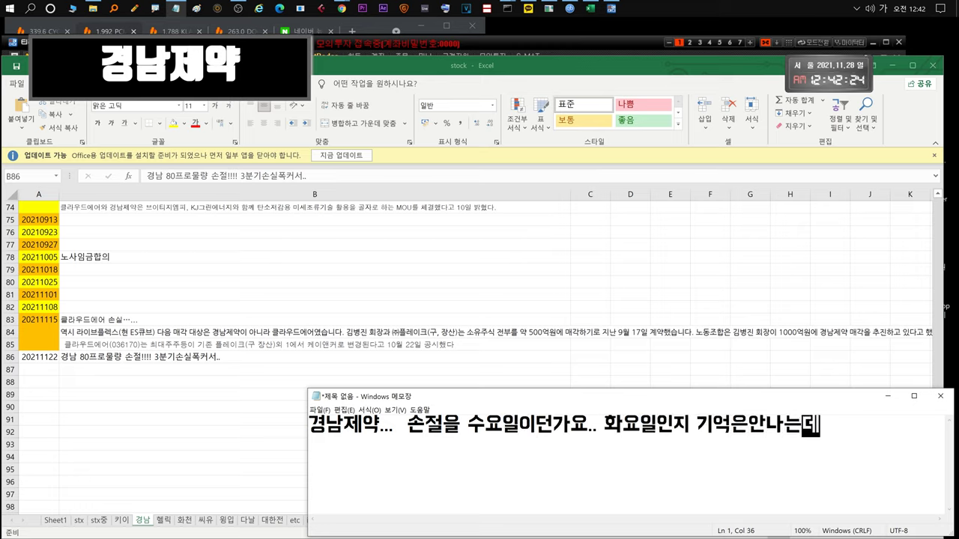
# Replace the note with "손실로 80~90프로정도 던졌습니다...".
pyautogui.hotkey('ctrl', 'a')
pyautogui.press('BackSpace')
pyautogui.write('손실로 80~90')
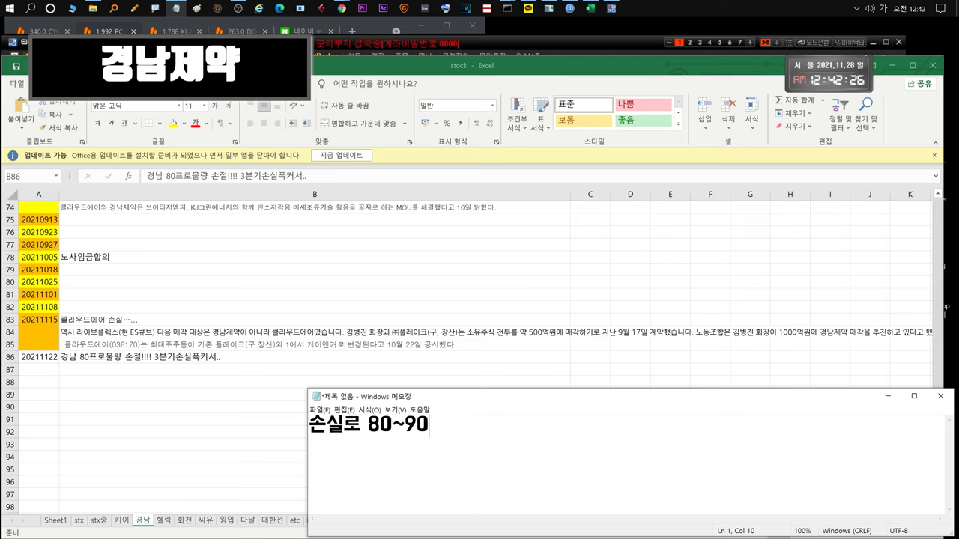
pyautogui.write('프로정도 던졌습니다...')
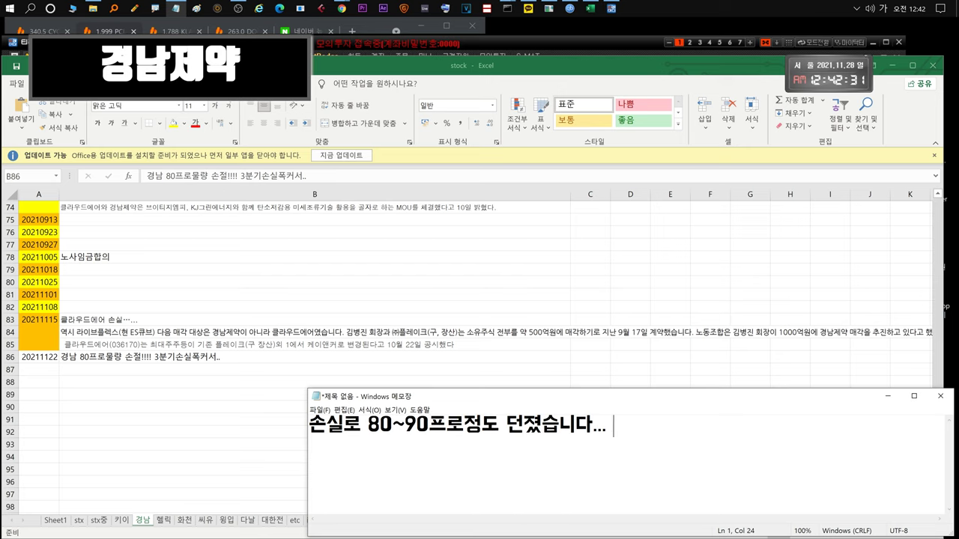
# Return to the 경남제약 chart and replace the note with "재무재표 아무리봐도 ...너무 안좋아서~~뭔짓을한건가싶음".
pyautogui.click(498, 49)
pyautogui.hotkey('ctrl', 'a')
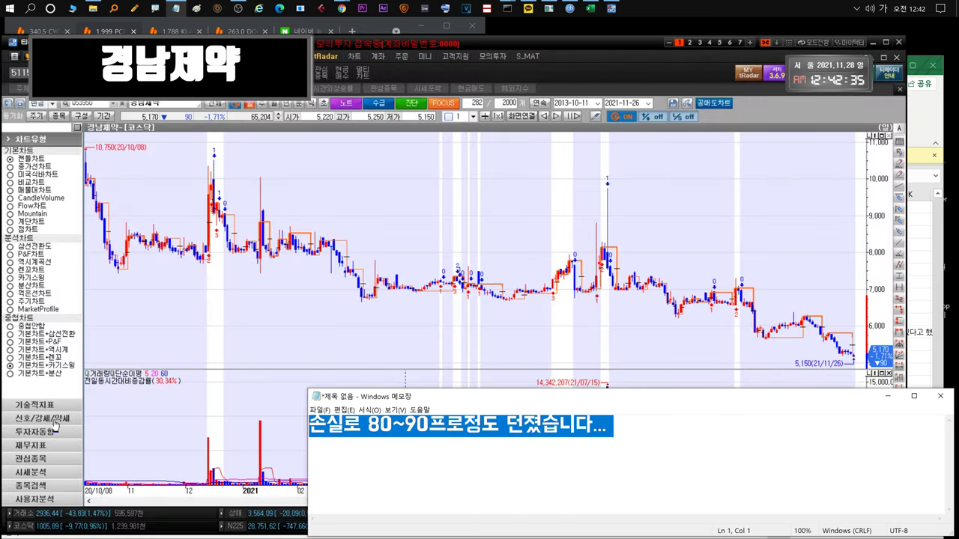
pyautogui.write('재무재표 아무리봐도')
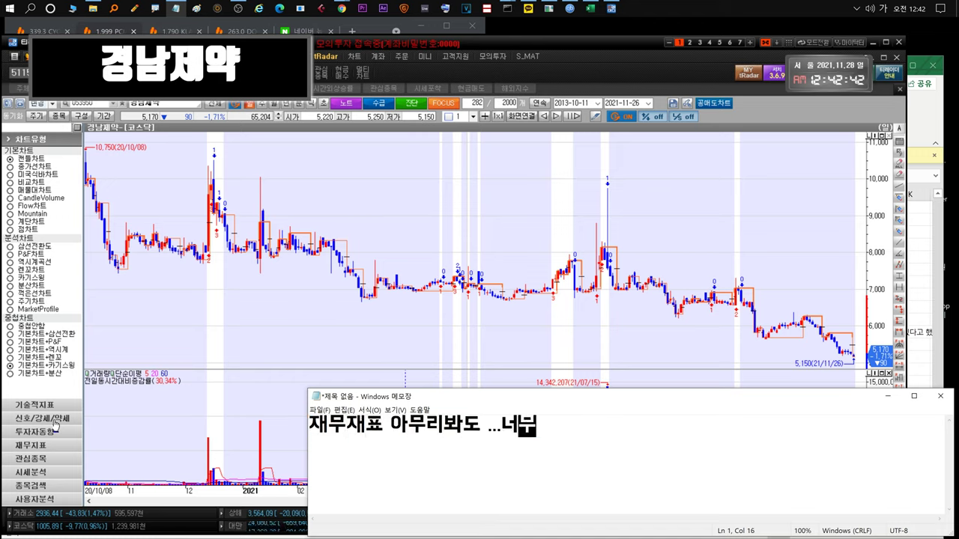
pyautogui.write(' ...너무 안좋아서~~')
pyautogui.press('Return')
pyautogui.write('무너지')
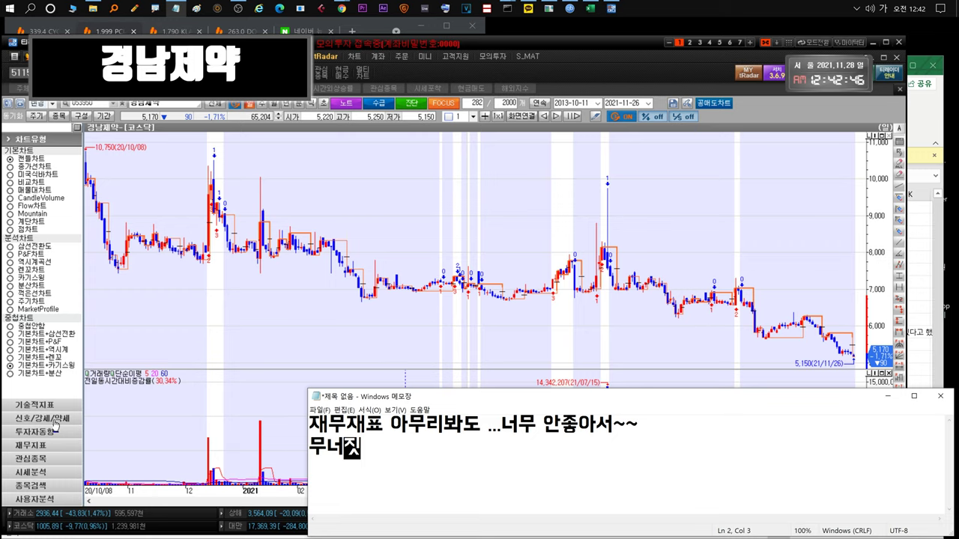
pyautogui.write('뭔짓을한건가싶음')
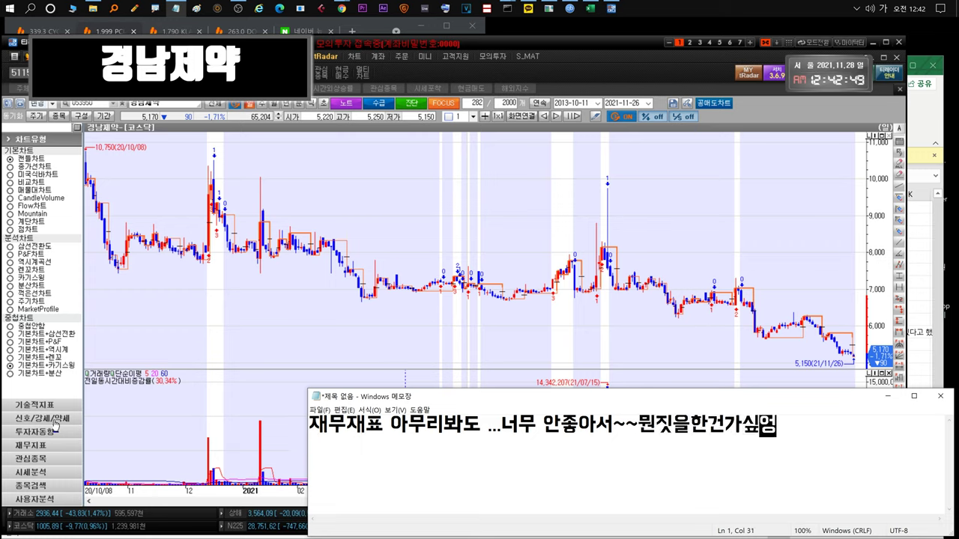
# Replace the note with "이렇게 손실폭이 나오기힘든데~~~".
pyautogui.hotkey('ctrl', 'a')
pyautogui.press('BackSpace')
pyautogui.write('이렇게 손실ㅇ')
pyautogui.write('이 ')
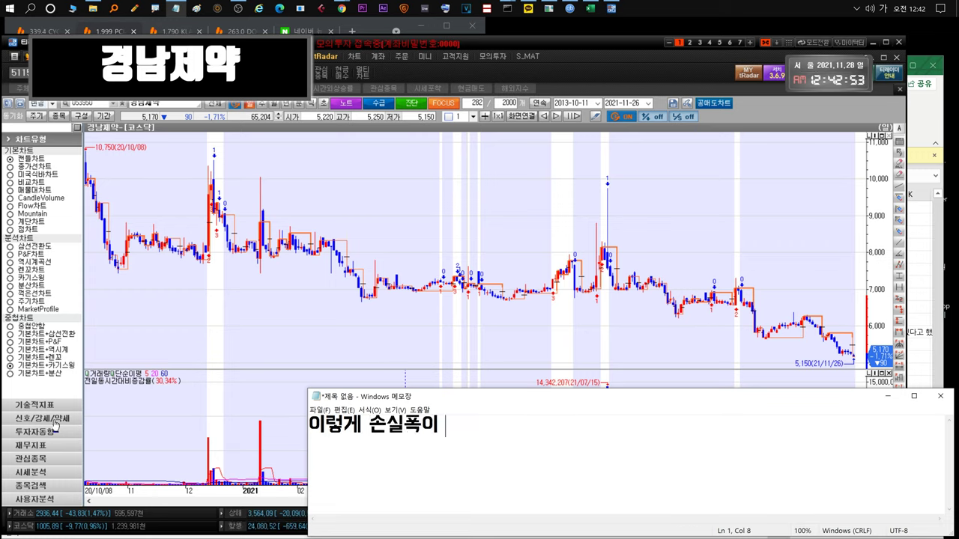
pyautogui.write('나오기힘든데~~~')
# Replace the note with "반등나오는거봐서 추매할수있으면하고 아니면 .... 정지되든말든" and a second line "나머지는 들고가다가 오르면 팔예정!!!".
pyautogui.hotkey('ctrl', 'a')
pyautogui.press('BackSpace')
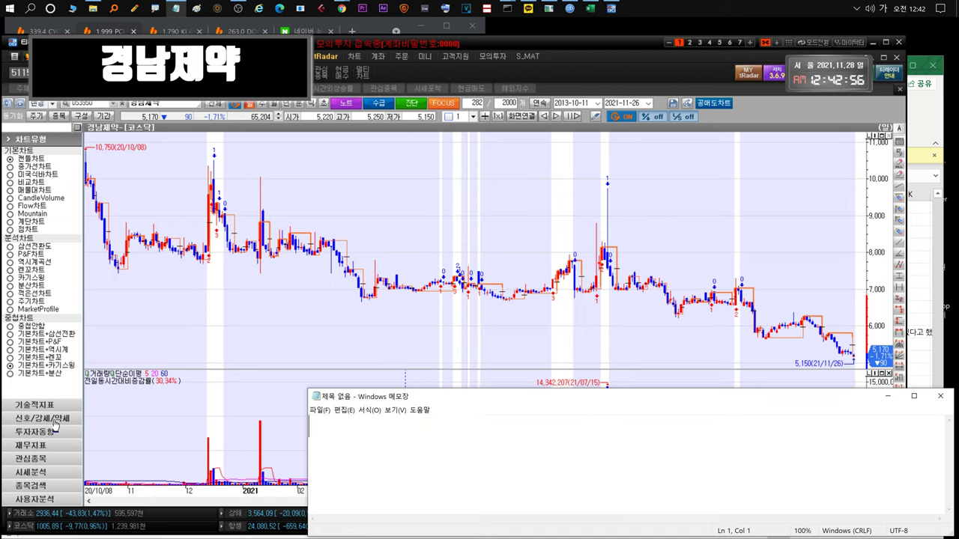
pyautogui.write('반등나오는거봐서 추매ㅂ')
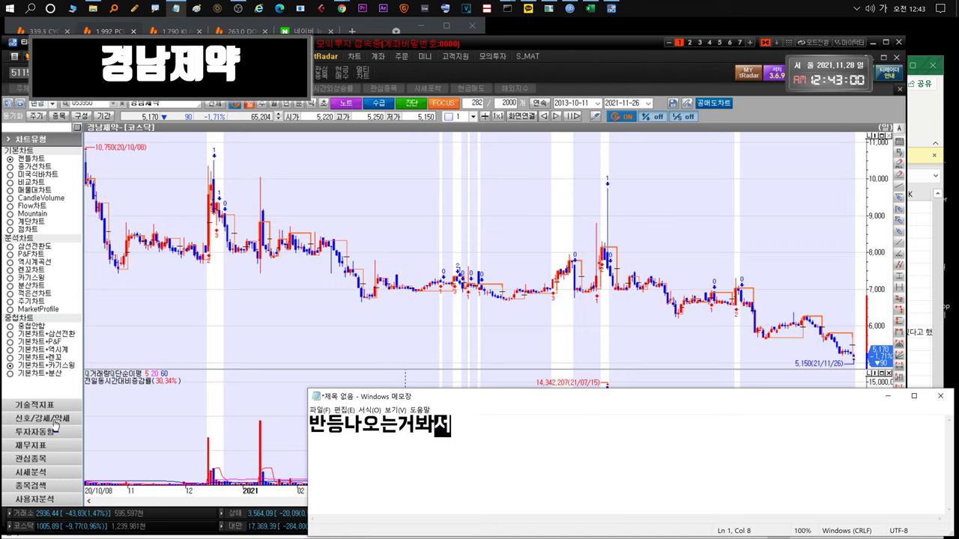
pyautogui.write('수있으면하고 아니며')
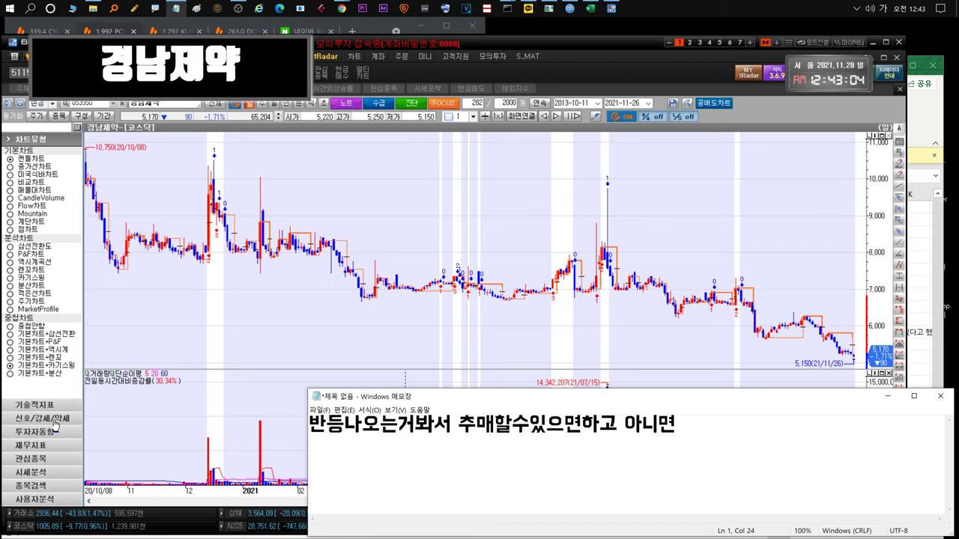
pyautogui.write('ㄴ .... 정지되든말든')
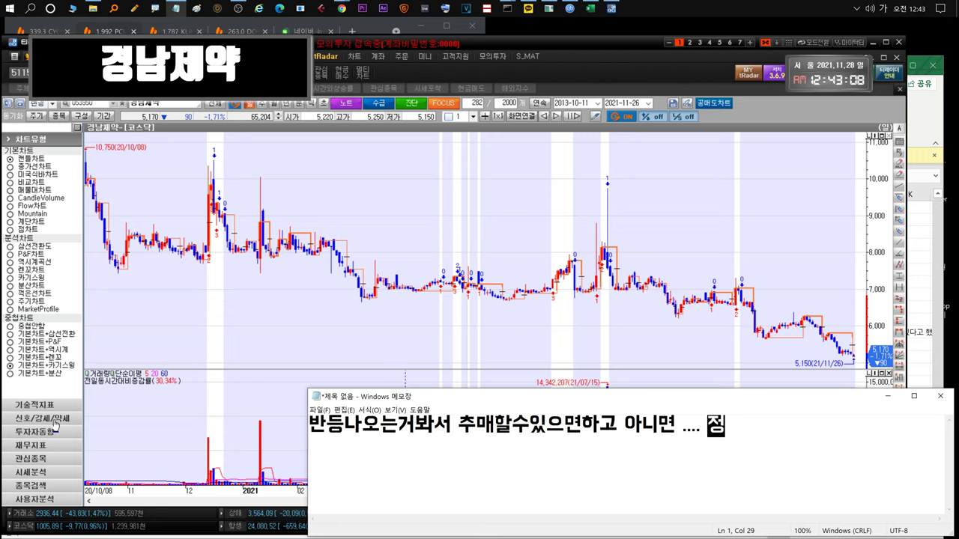
pyautogui.press('Return')
pyautogui.write('나머지는 들고가다가 ')
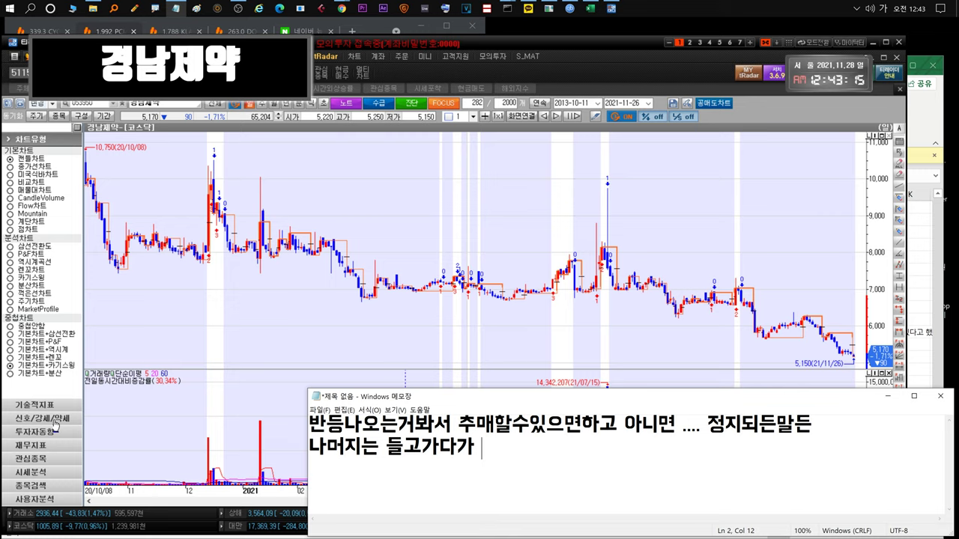
pyautogui.write('오르면 팔예정!!!')
# Replace the note with "거의 관종삭제수준으로 보고있습니다".
pyautogui.hotkey('ctrl', 'a')
pyautogui.write('거의 관')
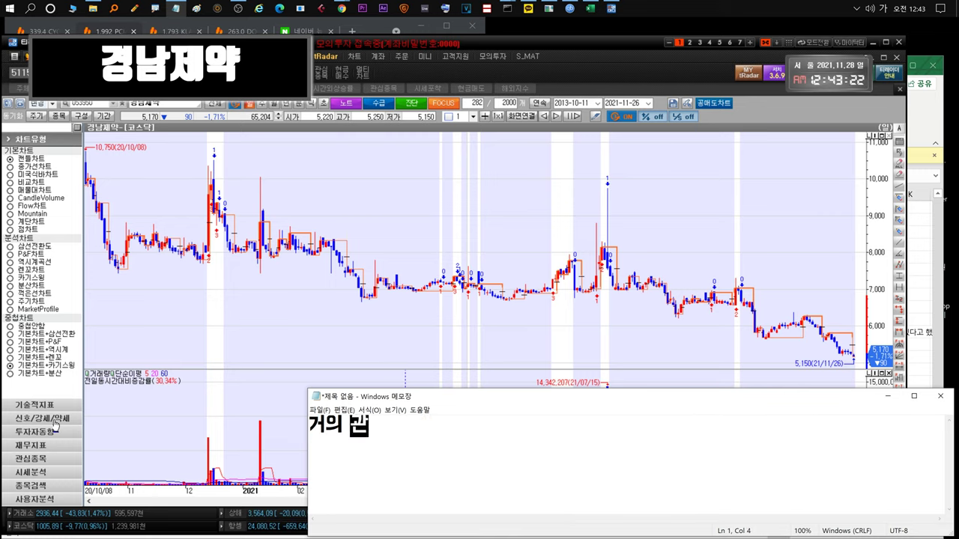
pyautogui.write('종삭제수준으로 보고있습니다')
# Clear the note, return from the 경남제약 chart to the watchlist and start a new note with "헬릭 ..".
pyautogui.hotkey('ctrl', 'a')
pyautogui.press('BackSpace')
pyautogui.moveTo(291, 187); pyautogui.dragTo(274, 194)
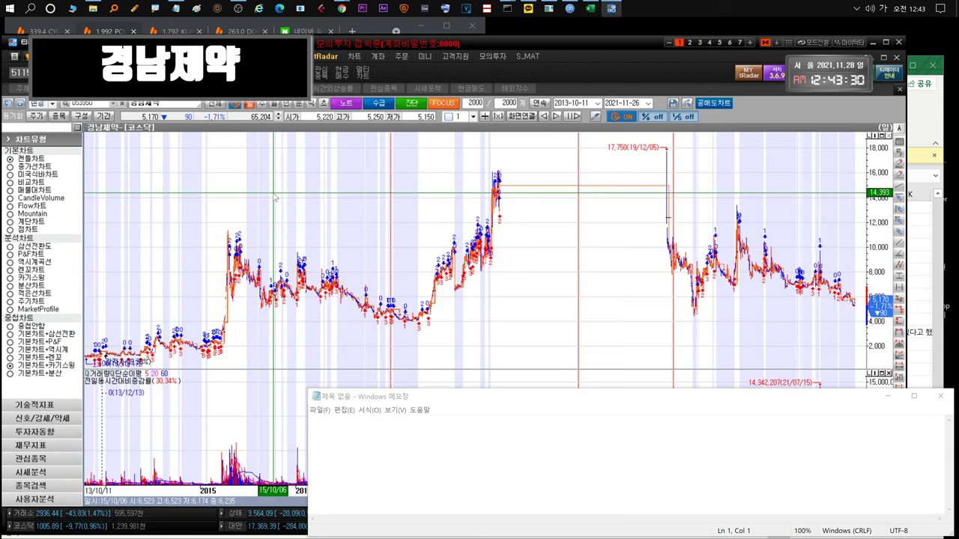
pyautogui.click(383, 89)
pyautogui.click(52, 213)
pyautogui.hotkey('alt', 'Tab')
pyautogui.write('헬리')
# Switch to the stock workbook and show the latest entries on the 헬릭 sheet.
pyautogui.click(921, 128)
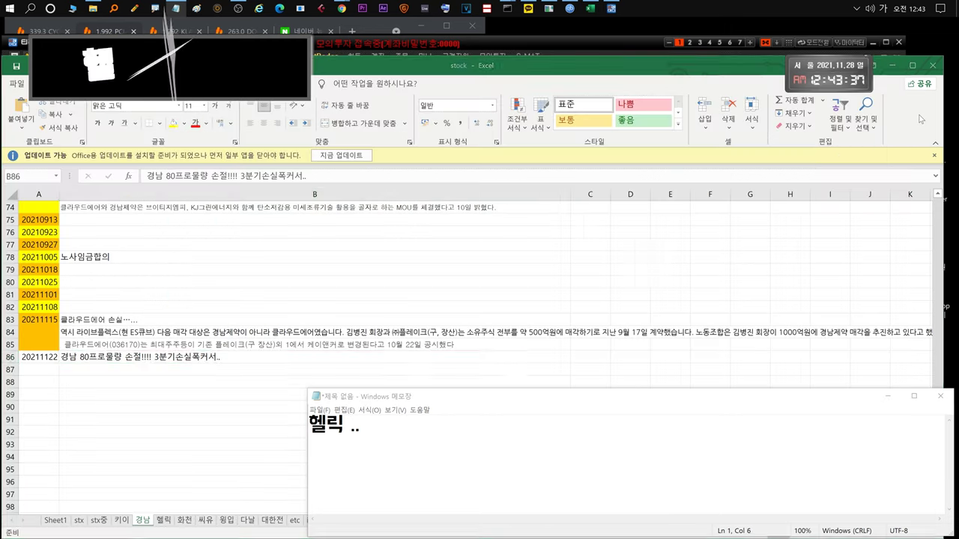
pyautogui.click(163, 520)
pyautogui.click(157, 441)
pyautogui.scroll(-2, 157, 439)
pyautogui.press('Up')
pyautogui.press('Up')
pyautogui.press('Up')
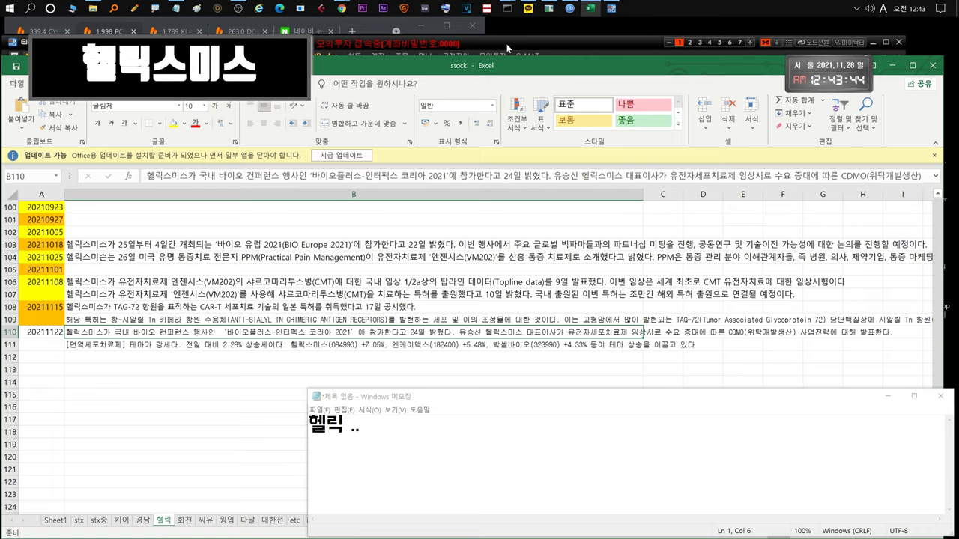
# Return to the trading platform's watchlist and continue the note with "바이오테마때문인지".
pyautogui.click(507, 44)
pyautogui.hotkey('alt', 'Tab')
pyautogui.write('바이오테마인')
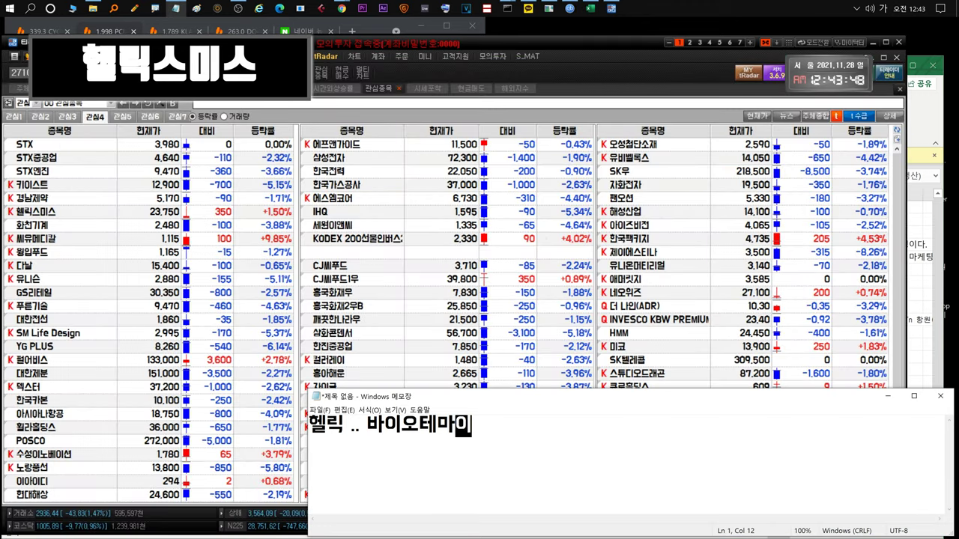
pyautogui.write('때문에')
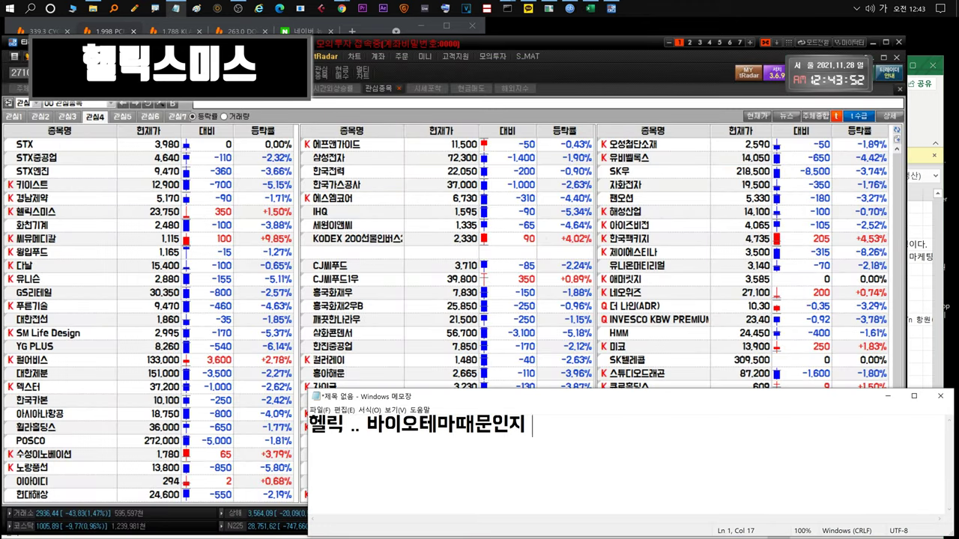
# Open the 헬릭스미스 chart over its most recent year and continue the note with "적정수준?이랄까요".
pyautogui.doubleClick(52, 216)
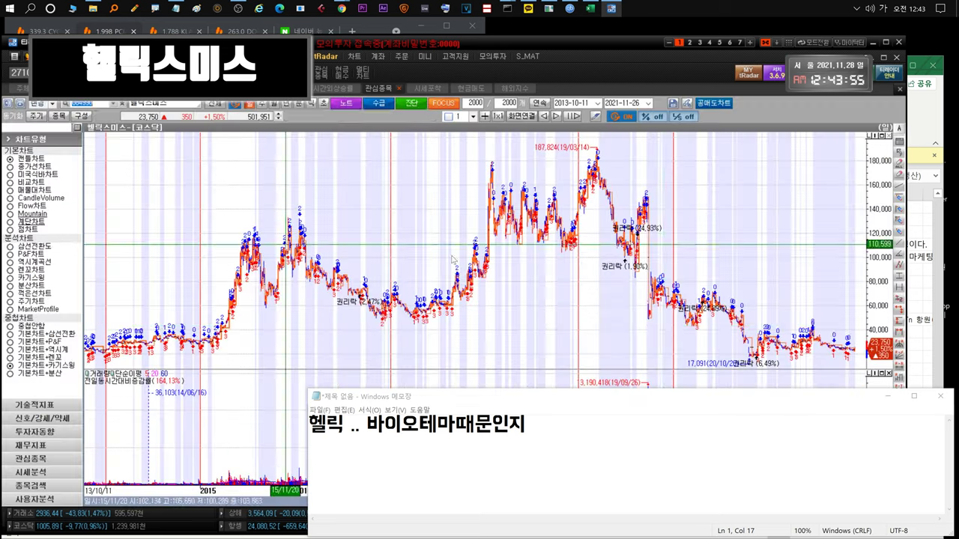
pyautogui.click(532, 426)
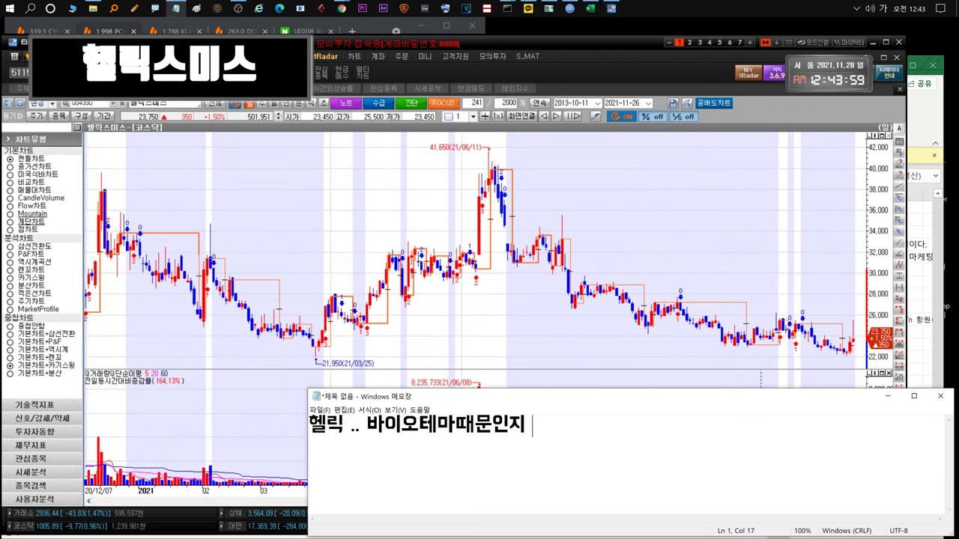
pyautogui.write('적정수준?이랄까요')
# Replace the note with "오를만큼만 딱 오르고 다시 조정!! 그리고 금요일은 바이러스때문에 빠진것같기도한데".
pyautogui.hotkey('ctrl', 'a')
pyautogui.press('BackSpace')
pyautogui.write('오를만큼만 딱 오트')
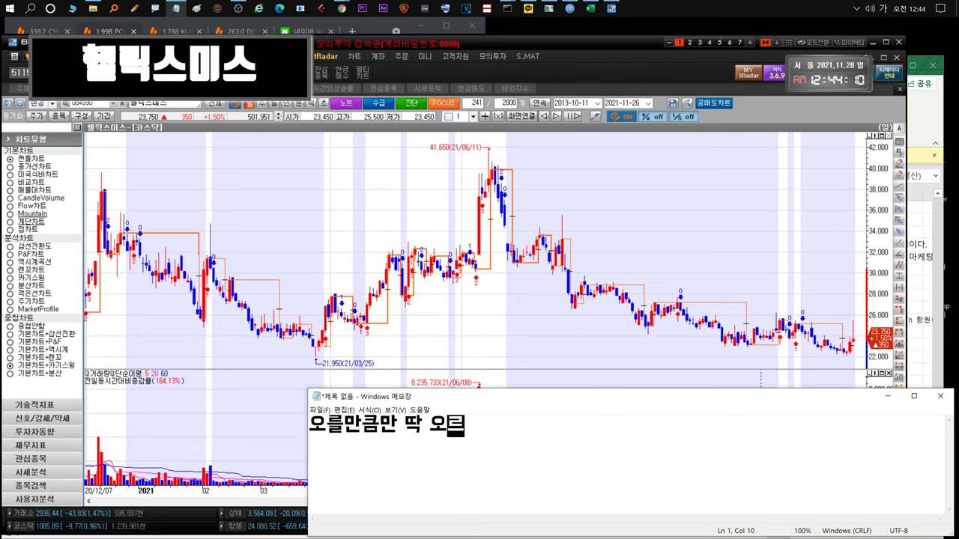
pyautogui.write('고 다시 조정!! 그리고 금요일읍')
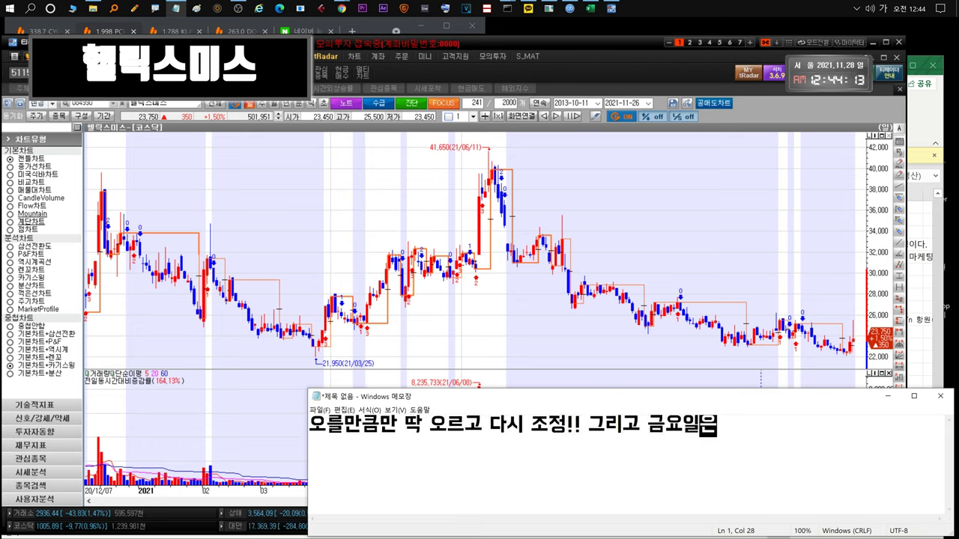
pyautogui.write(' 바이러스때문에 ㅁ')
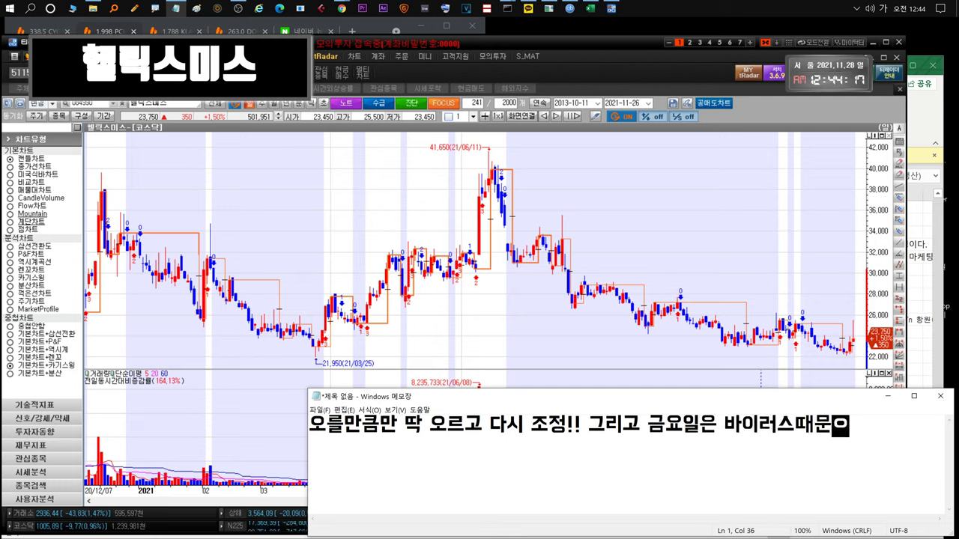
pyautogui.press('BackSpace')
pyautogui.write('빠진것같기도한데')
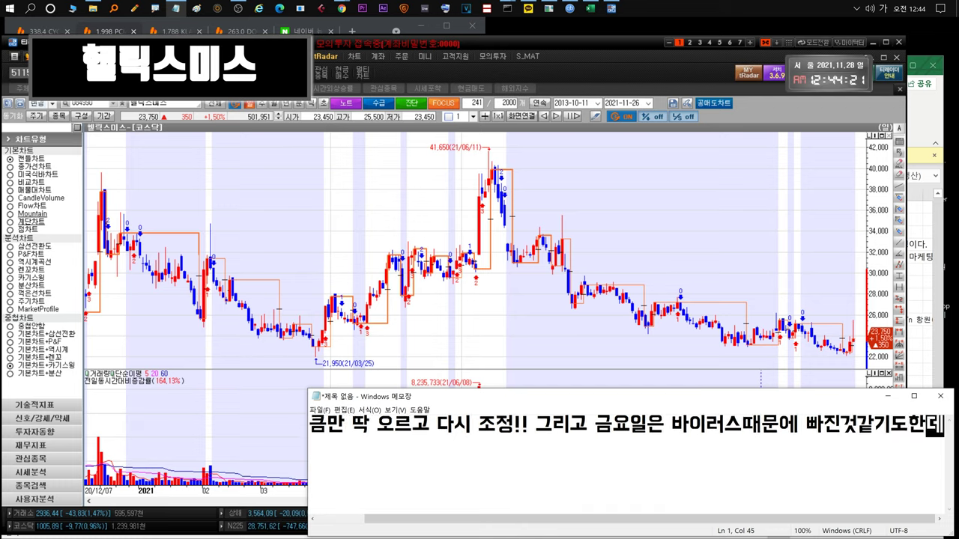
# Replace the note with "코로나변이로 어떻게될지모르겠지만 바이오쪽 (.. 특히 백신이나 키트주,교육주)".
pyautogui.hotkey('ctrl', 'a')
pyautogui.press('BackSpace')
pyautogui.write('코로나변')
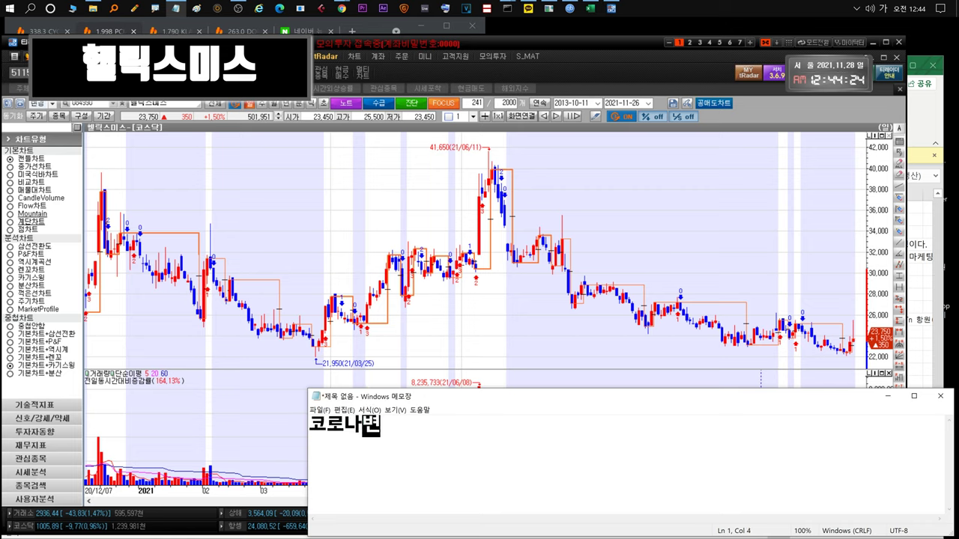
pyautogui.write('이로 어떻게될짐모르겠짐만 바이오ㅉ')
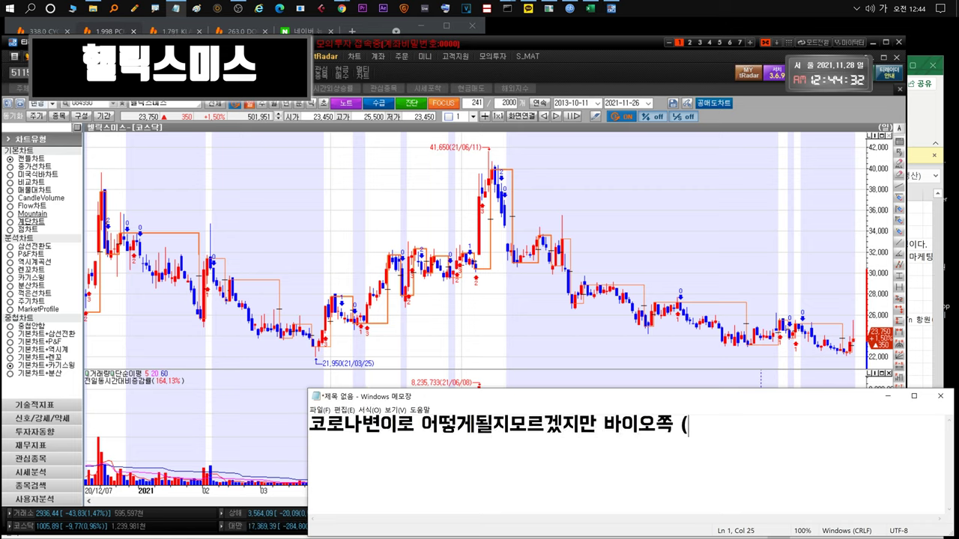
pyautogui.write('쪽 (.. 특히 백신')
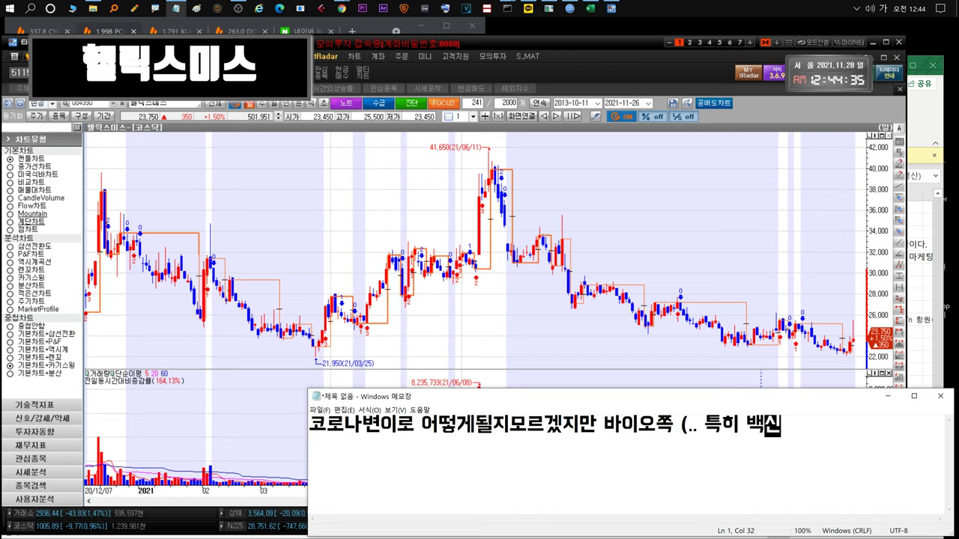
pyautogui.write('이나 키트주,교육주)')
# Replace the note with "상승이긴한다 ... 헬릭이랑은 상관이없죠!".
pyautogui.hotkey('ctrl', 'a')
pyautogui.press('BackSpace')
pyautogui.write('상승이')
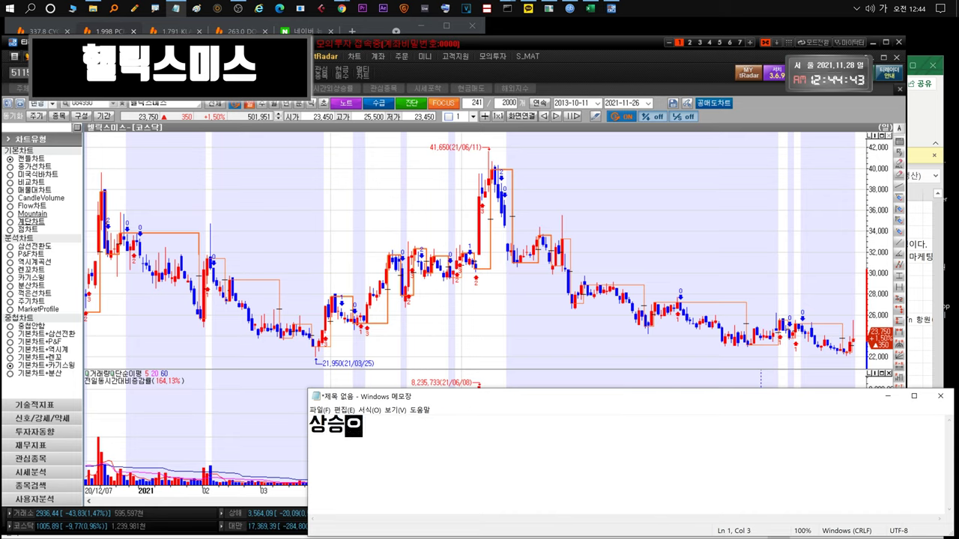
pyautogui.write('긴한다 ... 헬릭이랑은 상관이없죠!')
# Replace the note with "... 관망상태로 보고있습니다.".
pyautogui.hotkey('ctrl', 'a')
pyautogui.press('BackSpace')
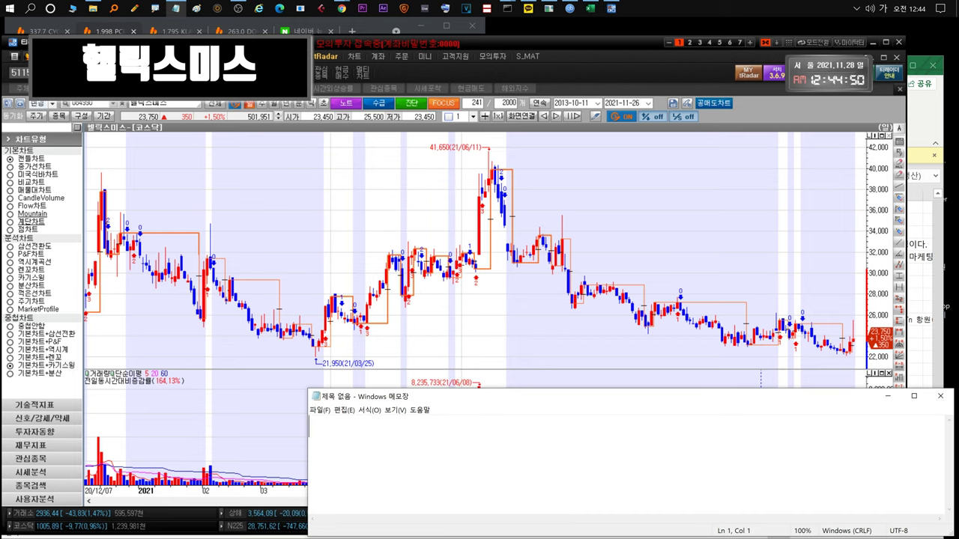
pyautogui.write('... ')
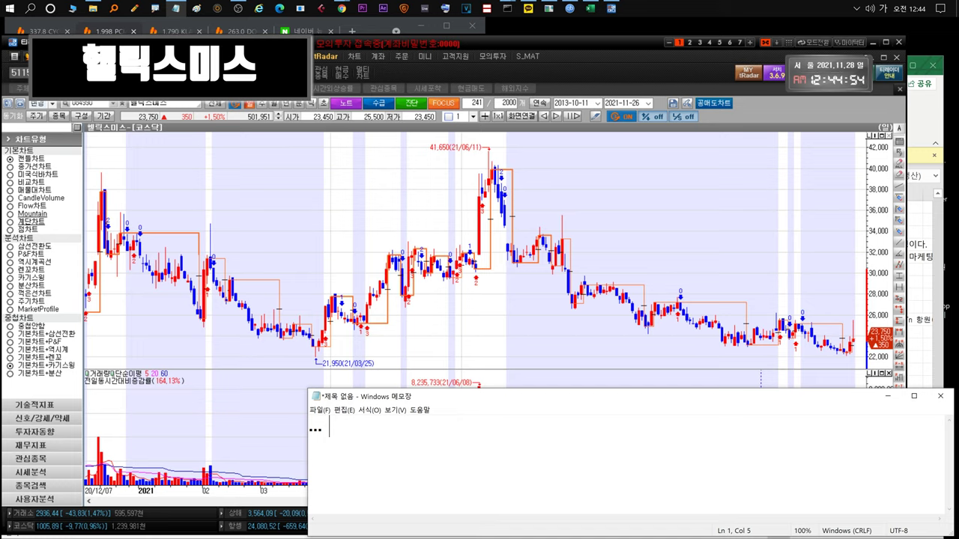
pyautogui.write('관망상태로 보고있습니다.')
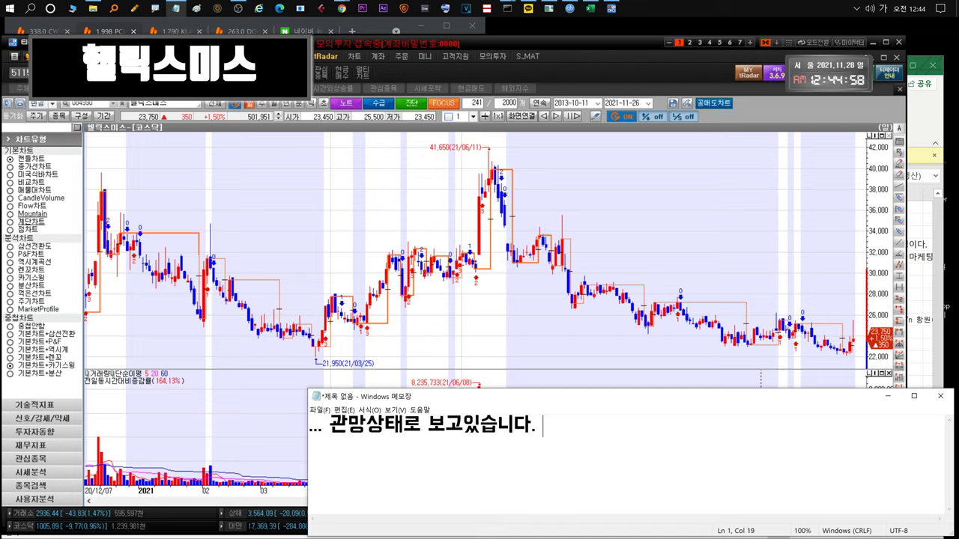
# Replace the note with "테마로 올라가면좋고.. 아니면 대기하고!!".
pyautogui.hotkey('ctrl', 'a')
pyautogui.press('BackSpace')
pyautogui.write('테마로 올라가면좋고.')
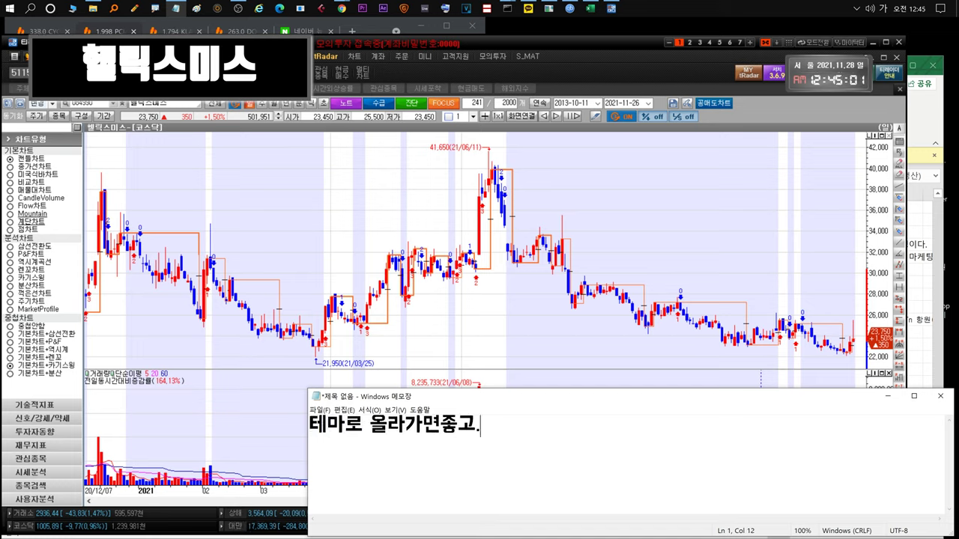
pyautogui.write('. 아니면 대기하고!!')
# Replace the note with "여기도 참;;" and shift the 헬릭스미스 chart to slightly earlier dates.
pyautogui.hotkey('ctrl', 'a')
pyautogui.press('BackSpace')
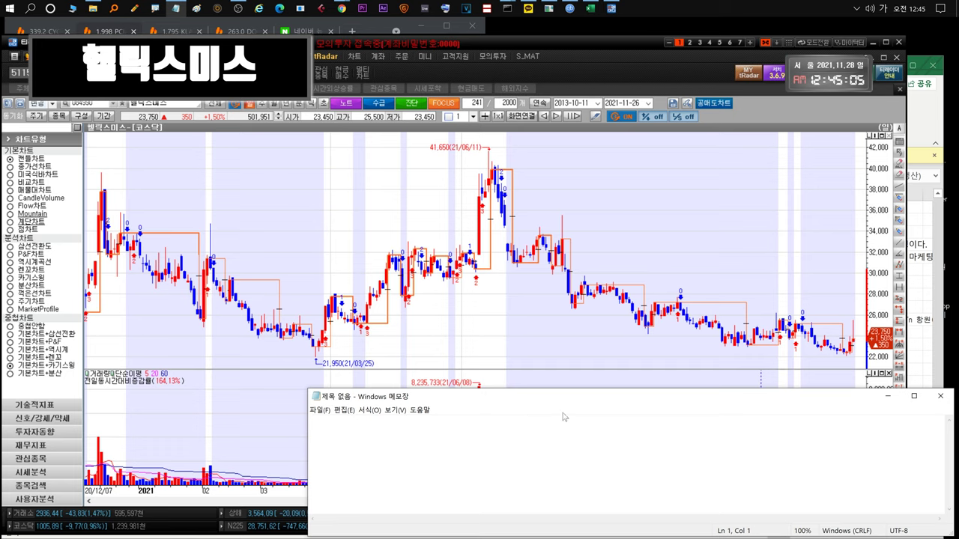
pyautogui.scroll(-2, 524, 319)
pyautogui.moveTo(621, 220); pyautogui.dragTo(896, 370)
pyautogui.click(599, 457)
pyautogui.write('여기도 참;;')
pyautogui.moveTo(515, 208); pyautogui.dragTo(479, 274)
pyautogui.moveTo(755, 153); pyautogui.dragTo(892, 201)
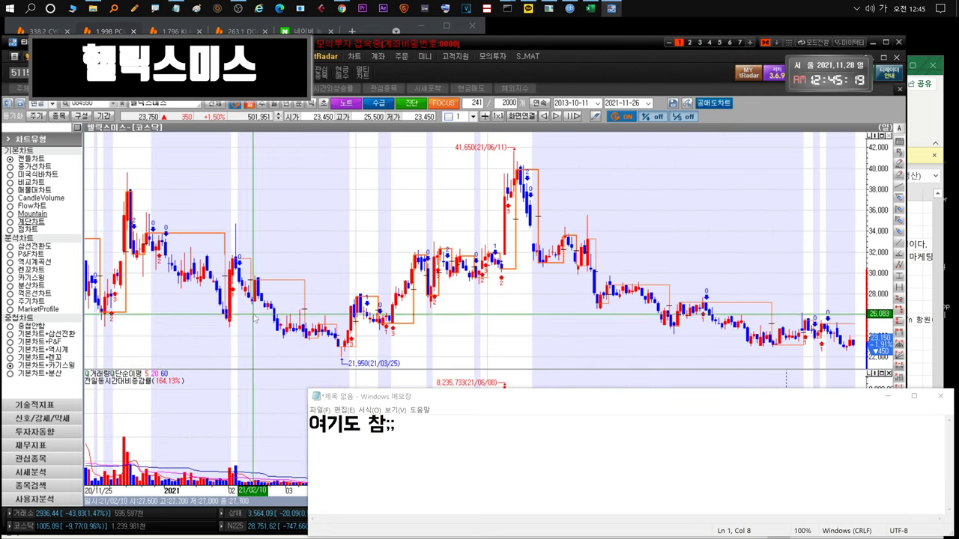
# Return to the watchlist, select 화천기계 and replace the note with "화천...".
pyautogui.press('Escape')
pyautogui.click(58, 225)
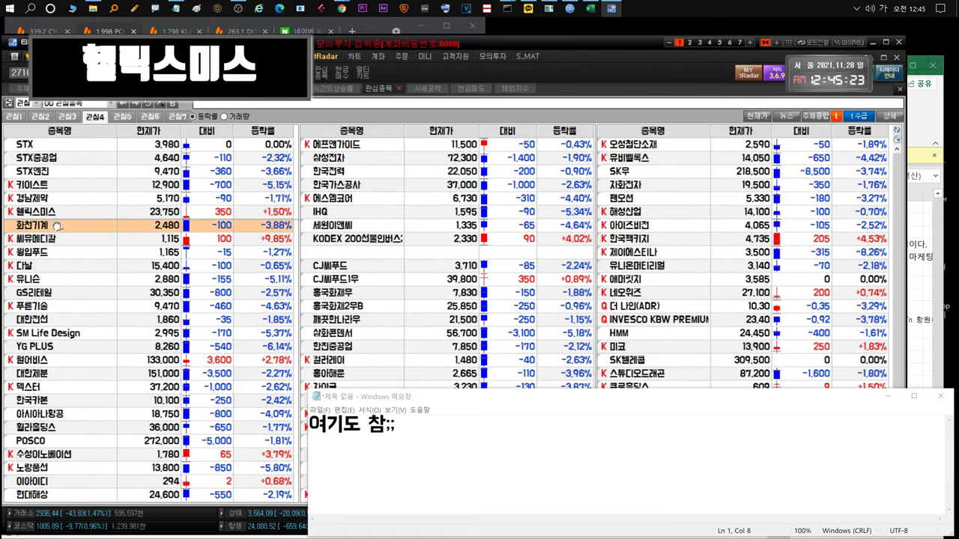
pyautogui.moveTo(396, 426); pyautogui.dragTo(219, 429)
pyautogui.write('화천...')
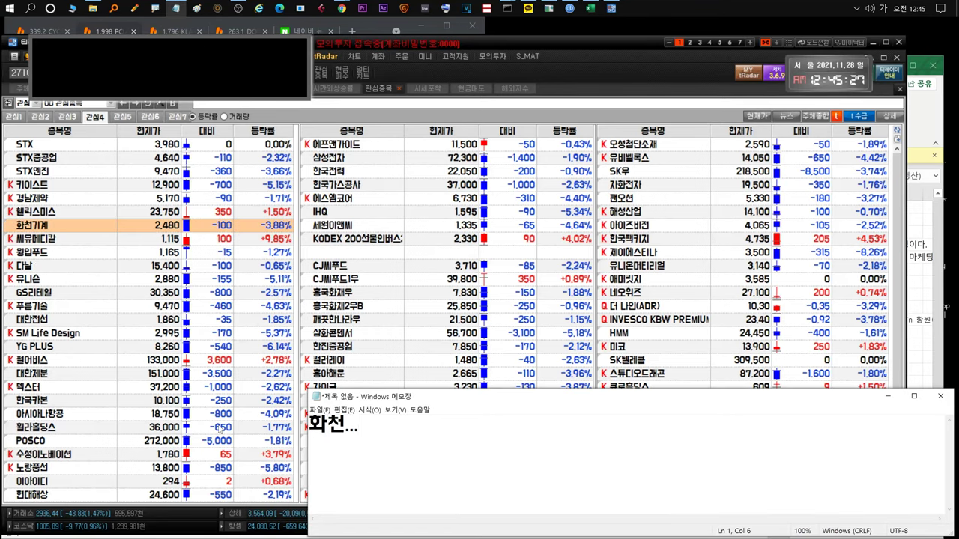
# Check the latest entries on the workbook's 화천 sheet and return to the watchlist and the note.
pyautogui.hotkey('alt', 'Tab')
pyautogui.click(183, 519)
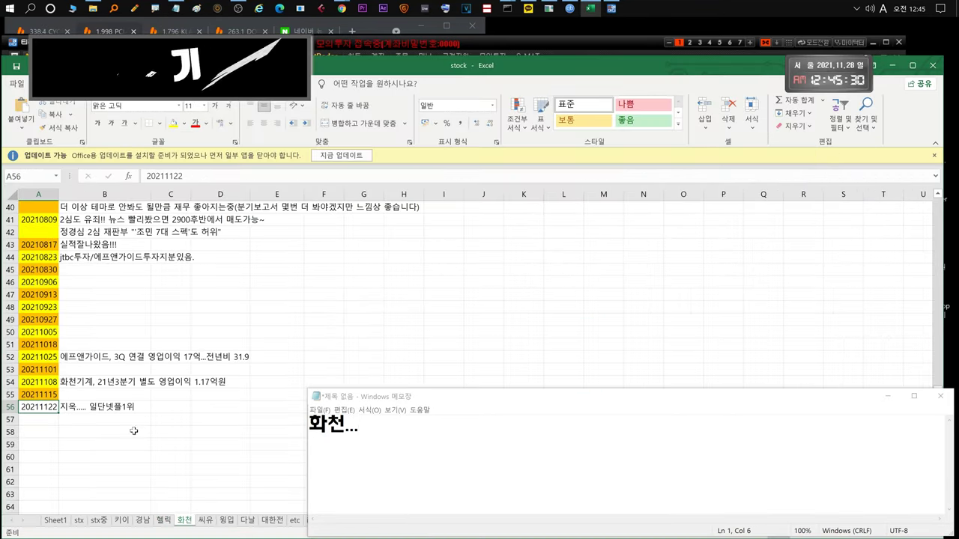
pyautogui.hotkey('alt', 'Tab')
pyautogui.click(62, 239)
pyautogui.write('...')
pyautogui.hotkey('alt', 'Tab')
# Continue the 화천 note with "사실 jtbc랑 제이콘텐트리랑 연결이 있긴한데.. 크게 수익이".
pyautogui.write('사실 jtbc')
pyautogui.press('Hangul')
pyautogui.write('랑 제이콘텐')
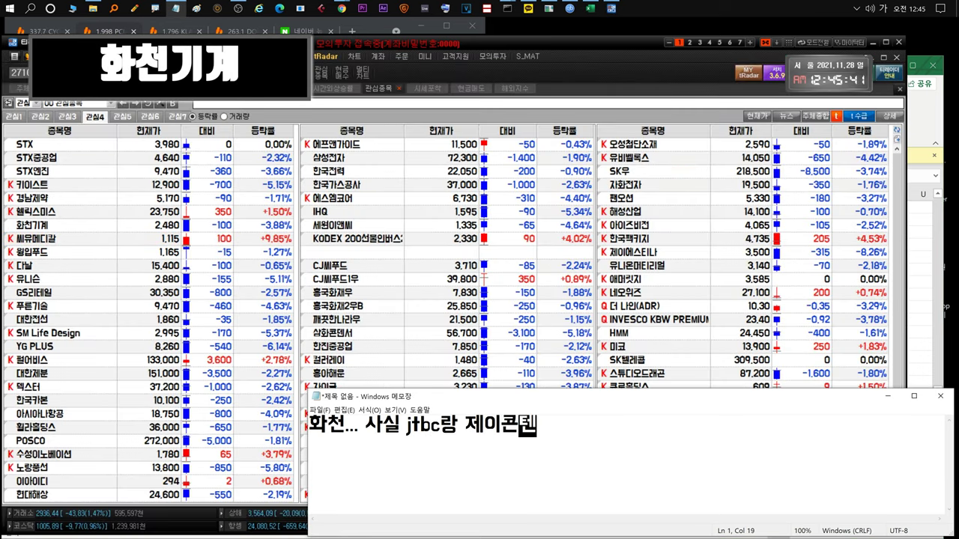
pyautogui.write('트리랑 연기이 있기낳ㄴ데 ')
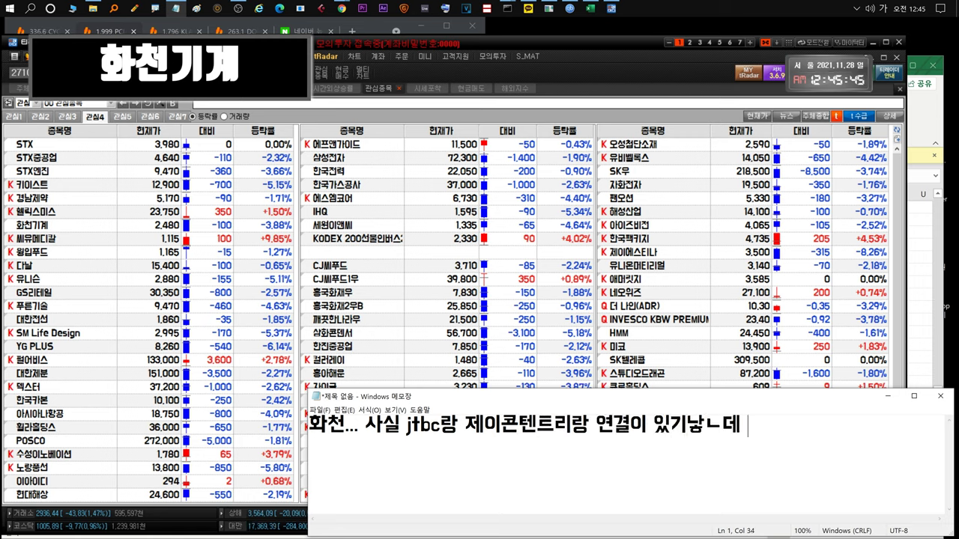
pyautogui.write('ㄴ한데.. 크게 수익이')
# Continue the 화천 note with "나올만한건 아니라서~~ 어쨌든 지옥 지금 보고있는데 나름 볼만한것같아요.. 더 보면 알겠습니다.".
pyautogui.press('Return')
pyautogui.write('나올만한건 아니라서~~ 어쨌든 지')
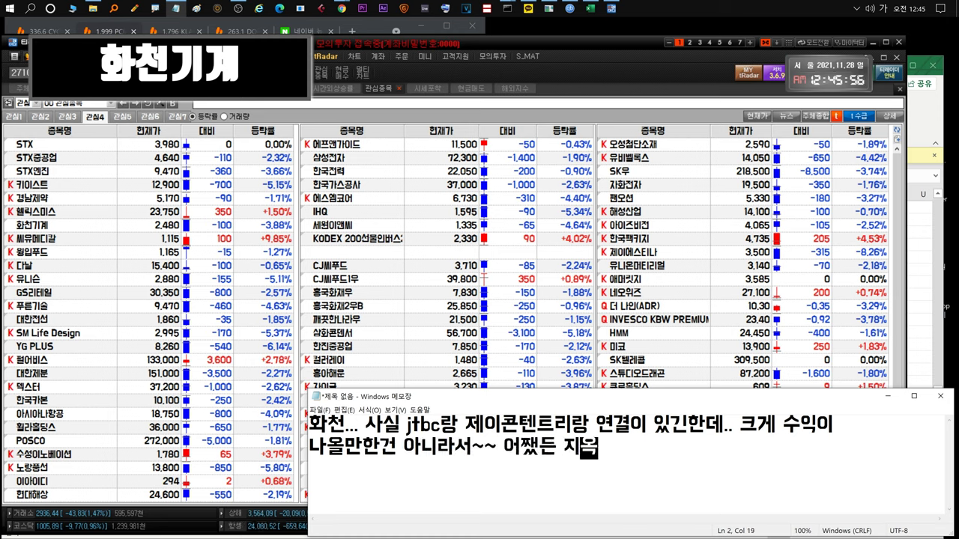
pyautogui.write('옥 지금 보고있는데')
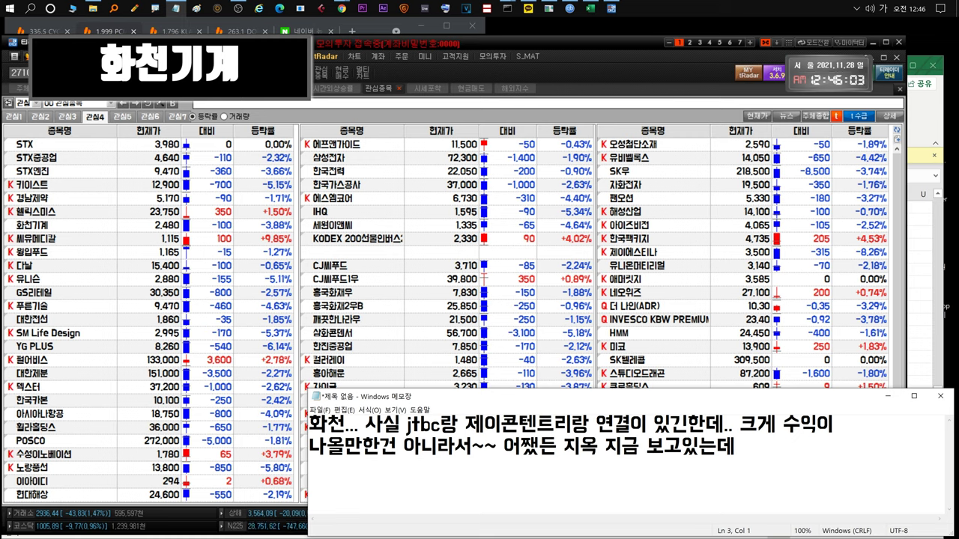
pyautogui.write('나름 볼만한것같아요.. 더 보면')
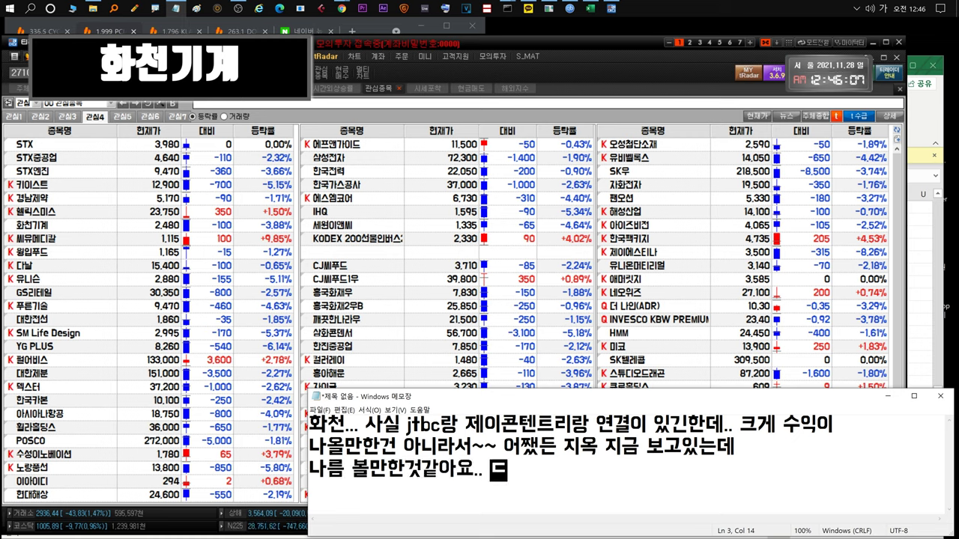
pyautogui.write(' 알겠습니다.')
# Clear the note and open the 화천기계 chart from the watchlist.
pyautogui.hotkey('ctrl', 'a')
pyautogui.press('BackSpace')
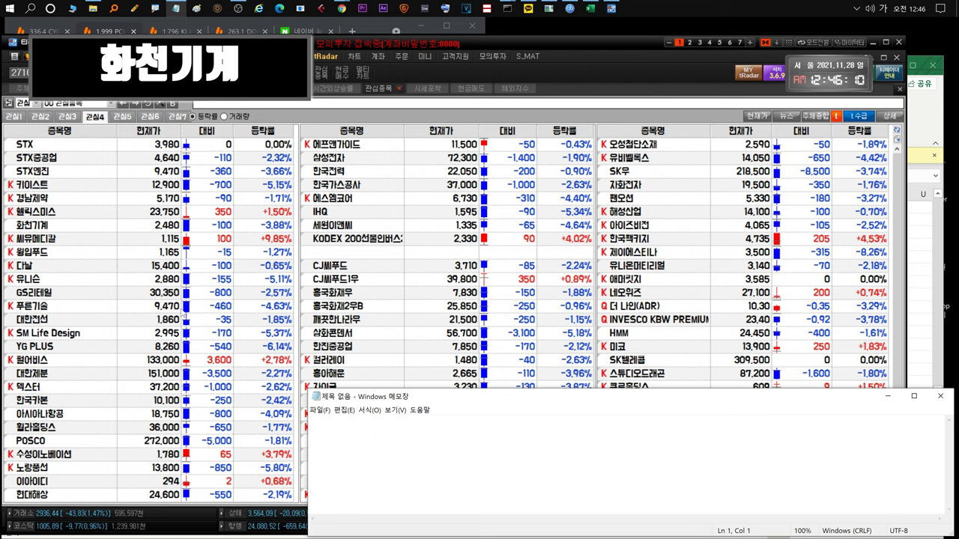
pyautogui.click(58, 225)
pyautogui.doubleClick(59, 225)
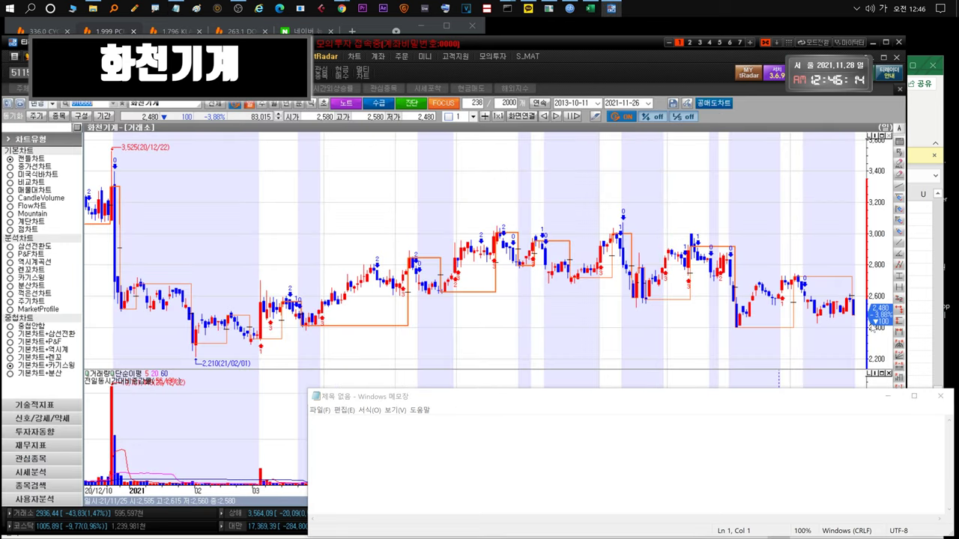
# Write "금요일 코로나 변이로 밀렸는데... 월요일 더 빠질것같아요." in the empty note, across two lines.
pyautogui.click(311, 422)
pyautogui.write('금요일')
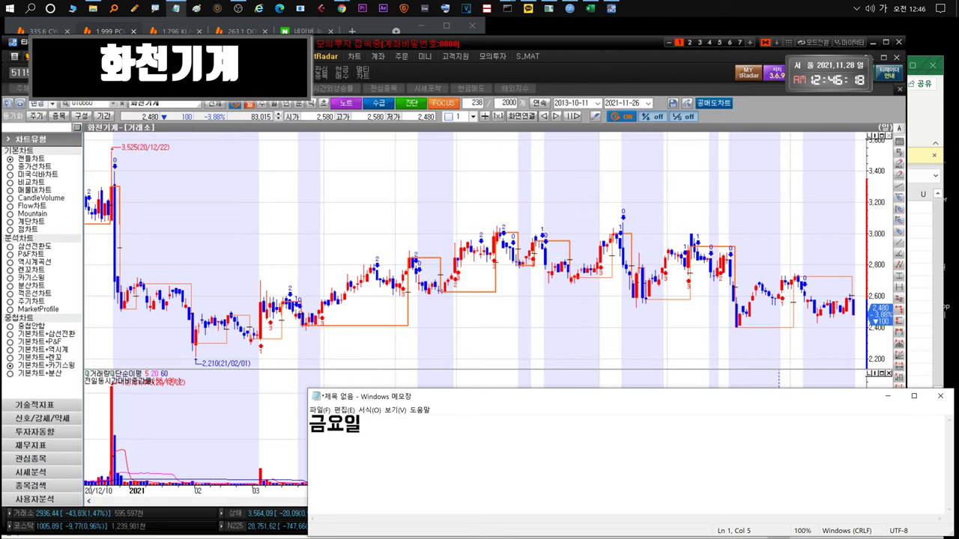
pyautogui.write(' 코로나 변이로 밀렸')
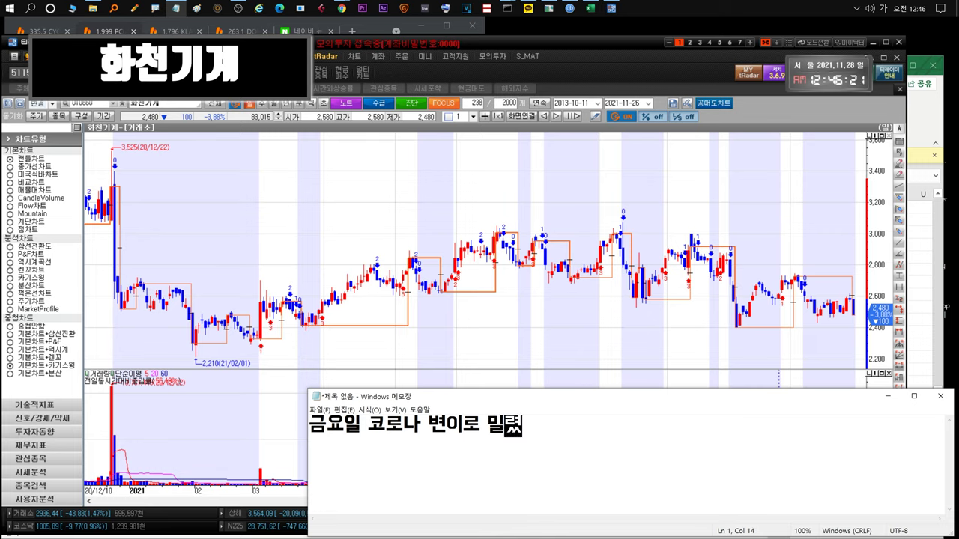
pyautogui.write('는데...')
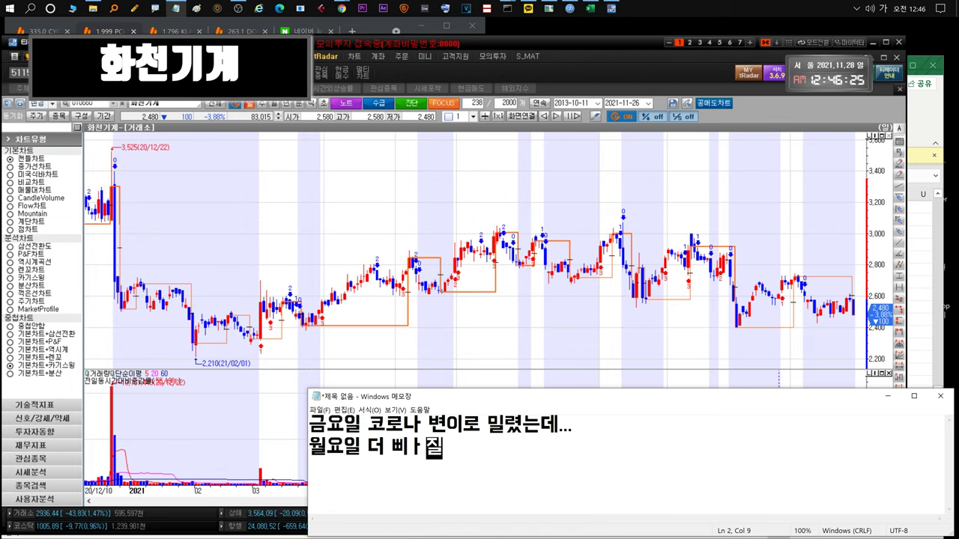
pyautogui.write('빠질것같아요.')
# Widen the 화천기계 chart back to September 2019 and replace the note with "1300원까지는 ..".
pyautogui.hotkey('ctrl', 'a')
pyautogui.press('BackSpace')
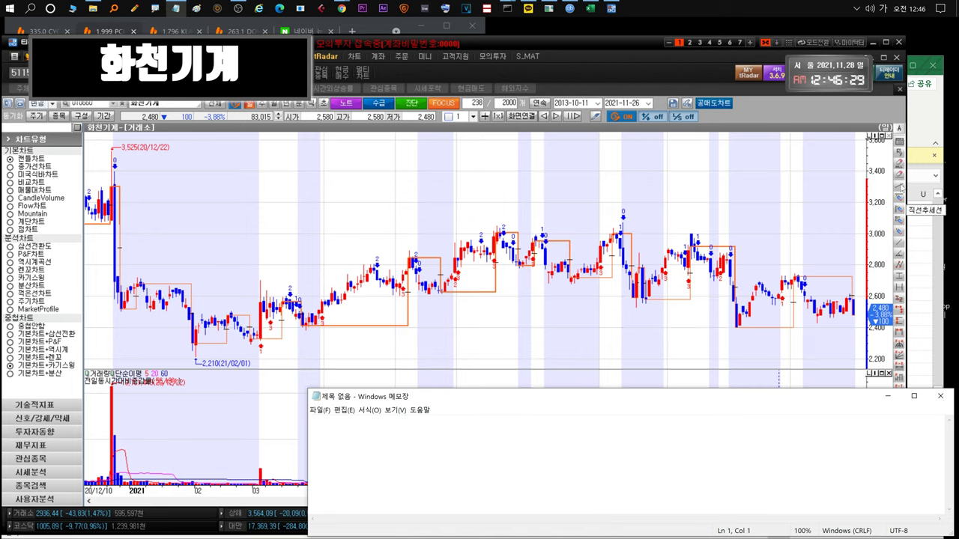
pyautogui.click(215, 104)
pyautogui.moveTo(649, 348); pyautogui.dragTo(861, 349)
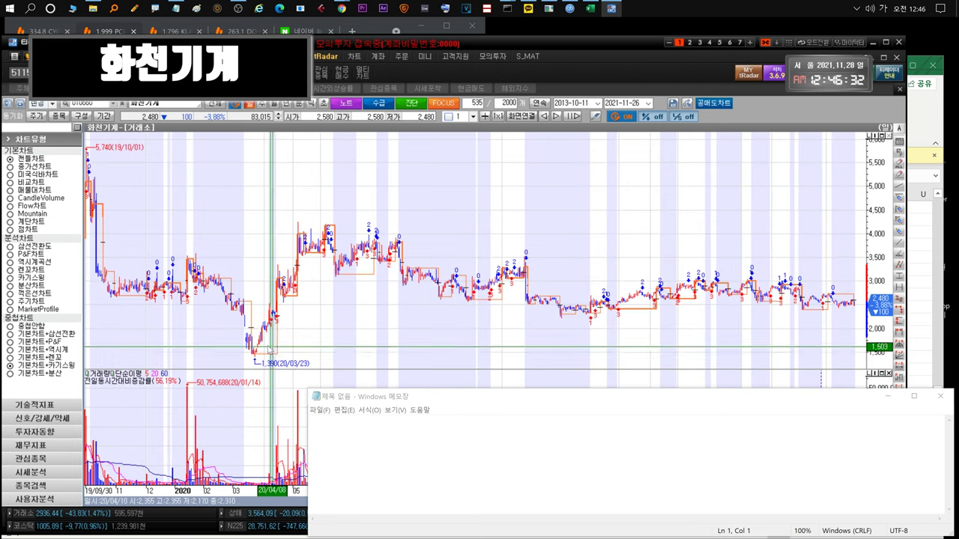
pyautogui.click(359, 434)
pyautogui.write('1300원까지는 ..')
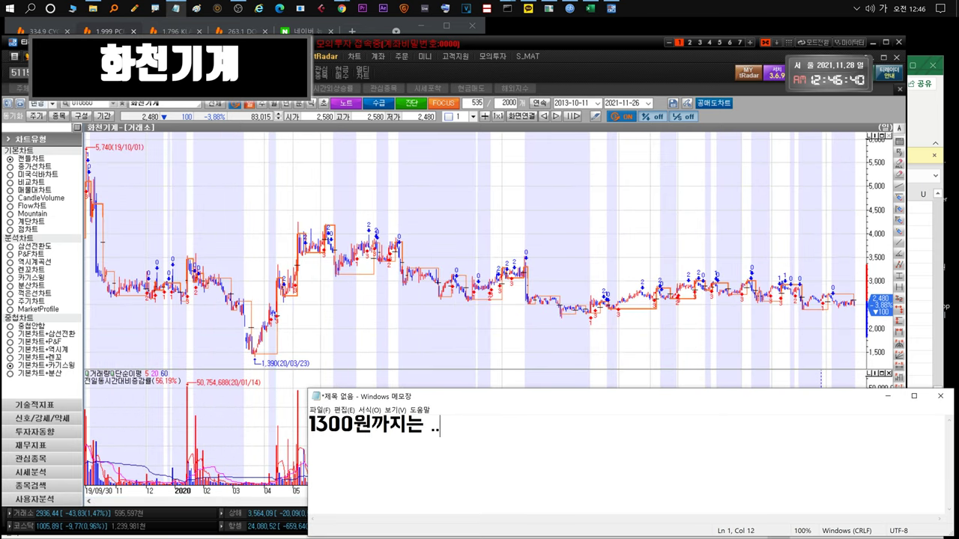
# Complete the note to read "1300원까지는 ... 심각하면 내려갈수도있겠네요" and clear it.
pyautogui.write('. 심각하면')
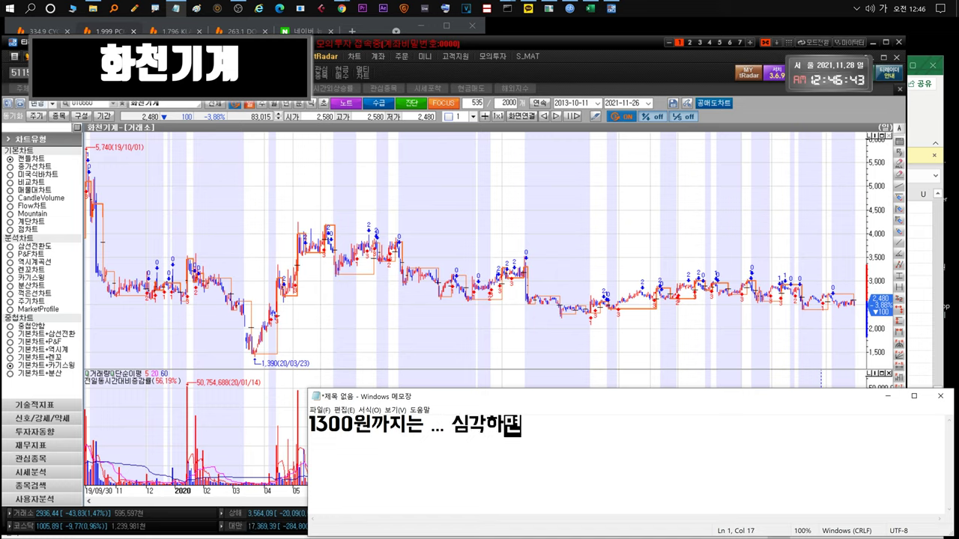
pyautogui.write(' 내려갈수도있겠네요')
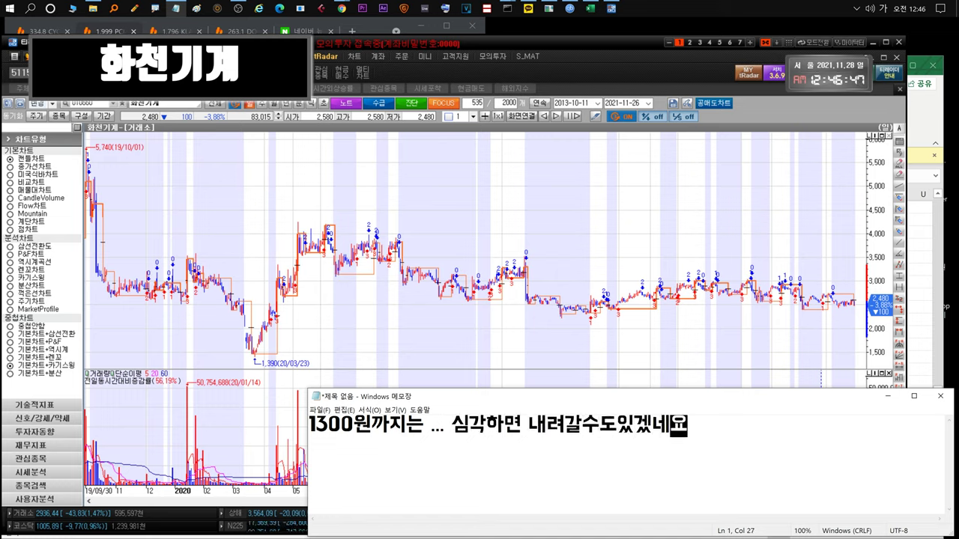
pyautogui.hotkey('ctrl', 'a')
pyautogui.press('BackSpace')
# Write and clear two short notes: one on a faster rebound, one on collecting shares around 2천원 or lower for the longer run.
pyautogui.write('반등속도큼 더 빠를겁니다.')
pyautogui.hotkey('ctrl', 'a')
pyautogui.press('BackSpace')
pyautogui.write('2천원정도 도? 나 그 아래면 줍줍해서 나중을 노려도 될것가같아요')
pyautogui.hotkey('ctrl', 'a')
pyautogui.press('BackSpace')
# Write the note "일단.... 코로나상황을 잘보면서 대응해야할것같습니다." and clear it.
pyautogui.write('일드')
pyautogui.write('.... 코로나상황을 잘보면서 ')
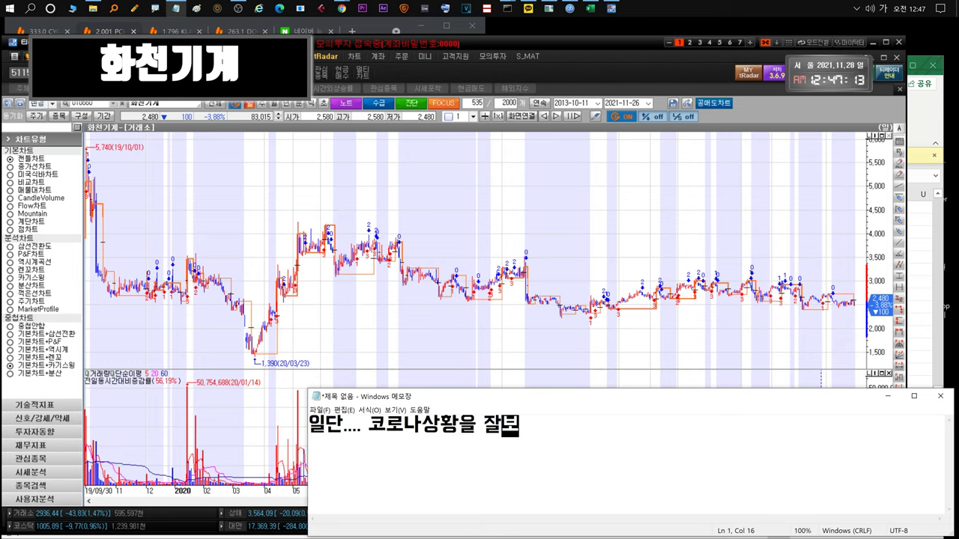
pyautogui.write('대응해야할것같습니다.')
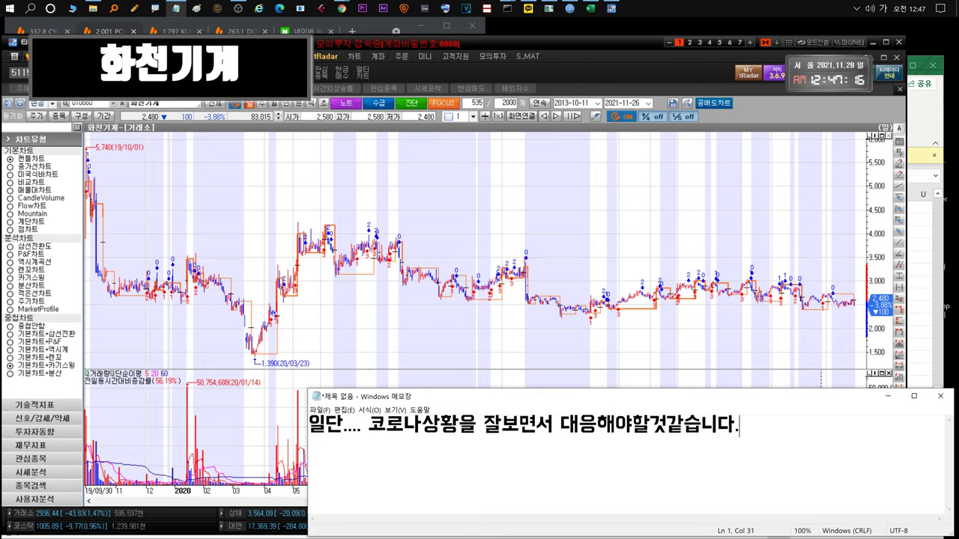
pyautogui.hotkey('ctrl', 'a')
pyautogui.press('BackSpace')
# Switch to the trading program and display the daily chart of 씨유메디칼 from the watchlist.
pyautogui.click(528, 382)
pyautogui.scroll(-3, 514, 293)
pyautogui.press('Escape')
pyautogui.doubleClick(45, 239)
pyautogui.scroll(3, 799, 364)
# Return to Notepad, write the remark "왜 올랐는지 모르겠지만 ... 갈때는 되긴했" about the rise, and clear it.
pyautogui.click(799, 442)
pyautogui.write('ㅇ')
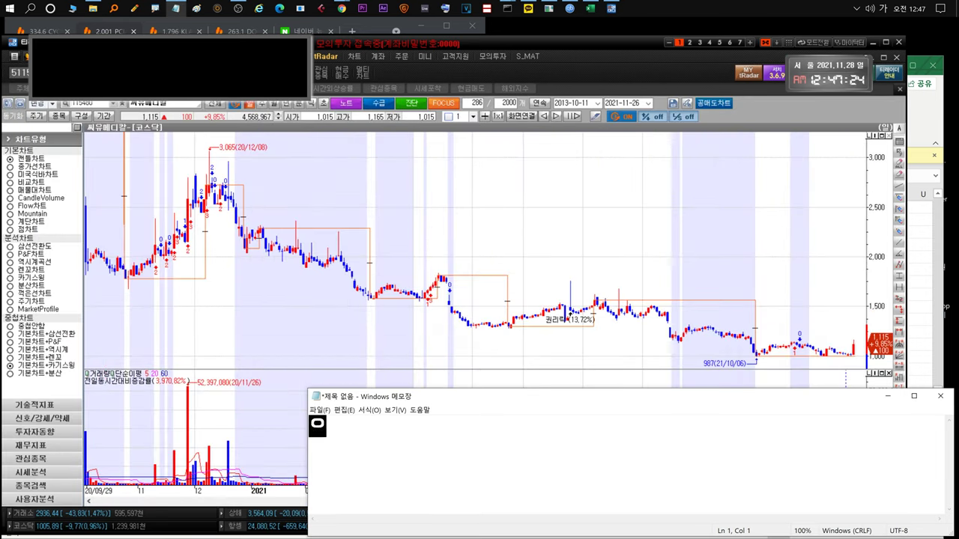
pyautogui.write('왜 올랐는지 모르겠지만 ... 갈대큼')
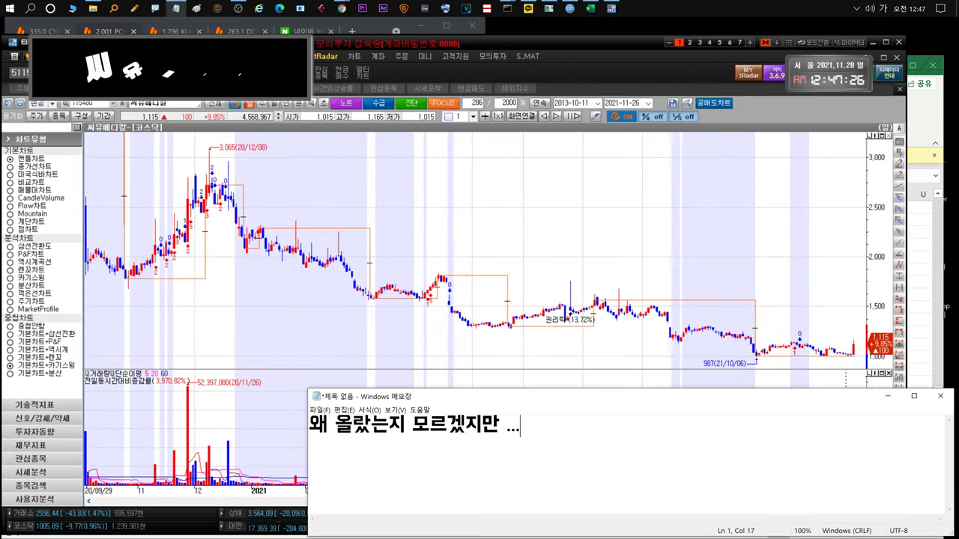
pyautogui.press('BackSpace')
pyautogui.press('BackSpace')
pyautogui.press('BackSpace')
pyautogui.write('갈때는 되긴했')
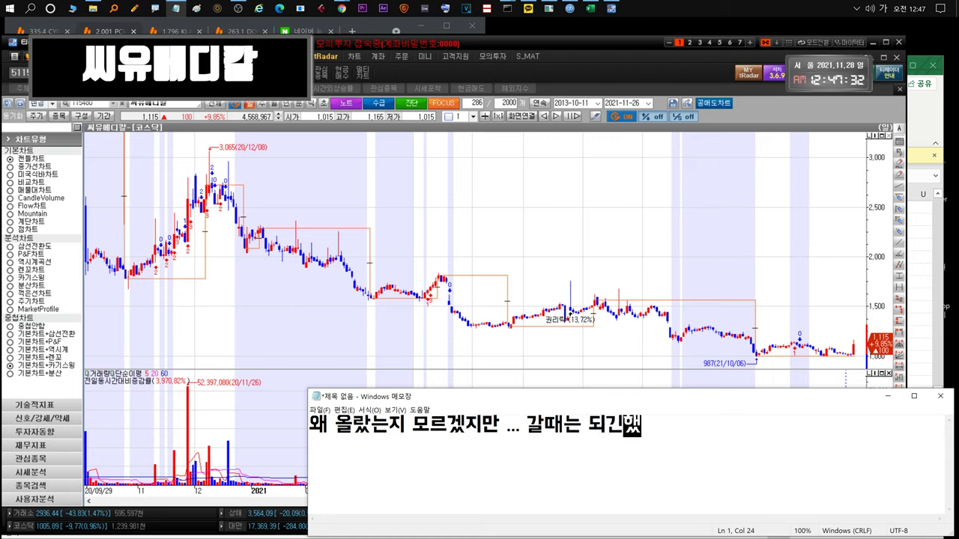
pyautogui.hotkey('ctrl', 'a')
pyautogui.press('BackSpace')
# Write the note "경남제약 좀 정리해서 일부 추매를했는데 금요일 정리를했습니다...".
pyautogui.write('경남제약 좀')
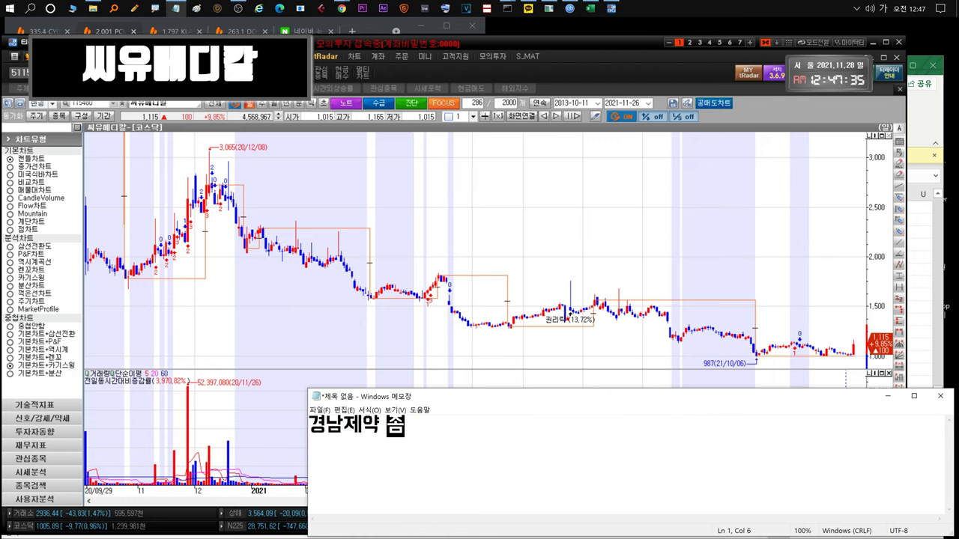
pyautogui.write(' 정리해서 일부')
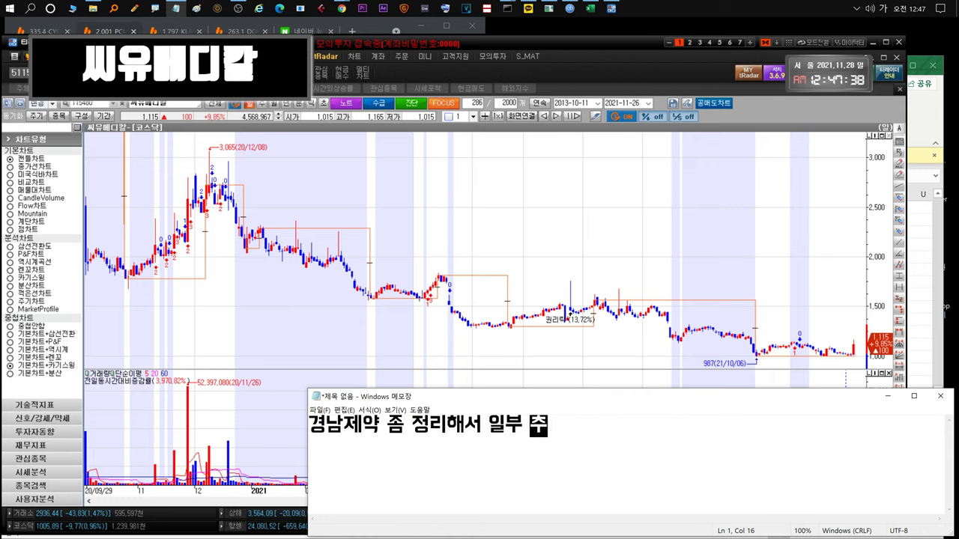
pyautogui.write(' 추매를했는데 금요일 정리를했')
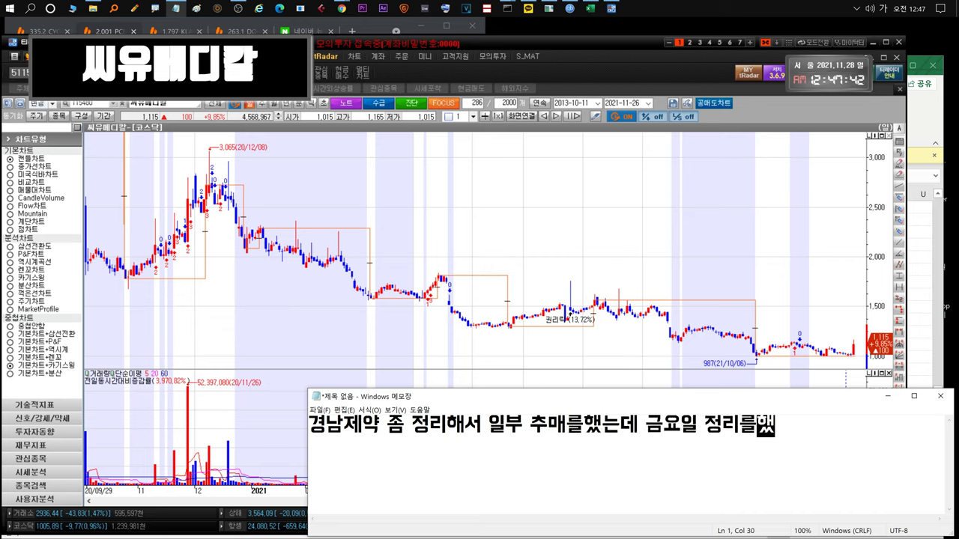
pyautogui.write('습니다...')
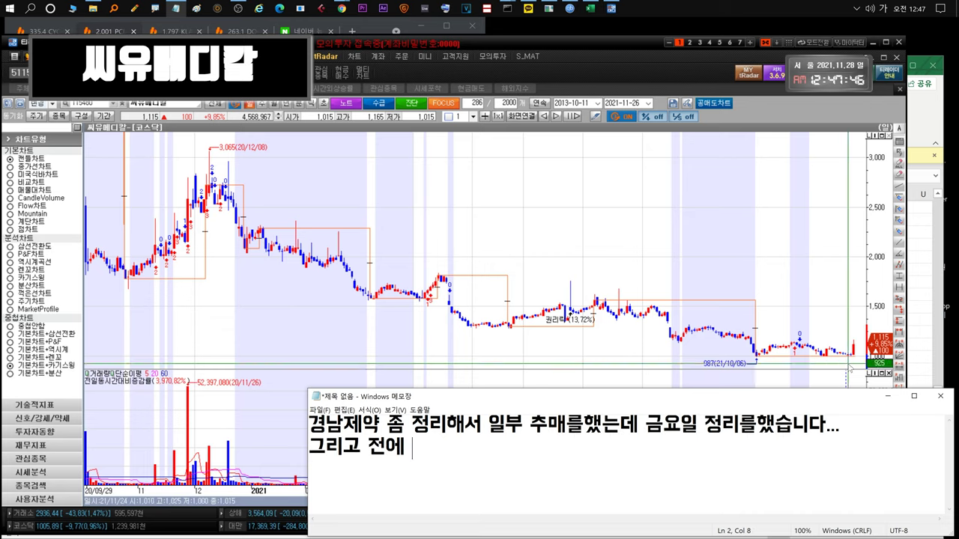
# Add a second line reading "그리고 전에 1100원에 정리해야할물량은 일단 냅뒀습니다.".
pyautogui.write(' 1100원')
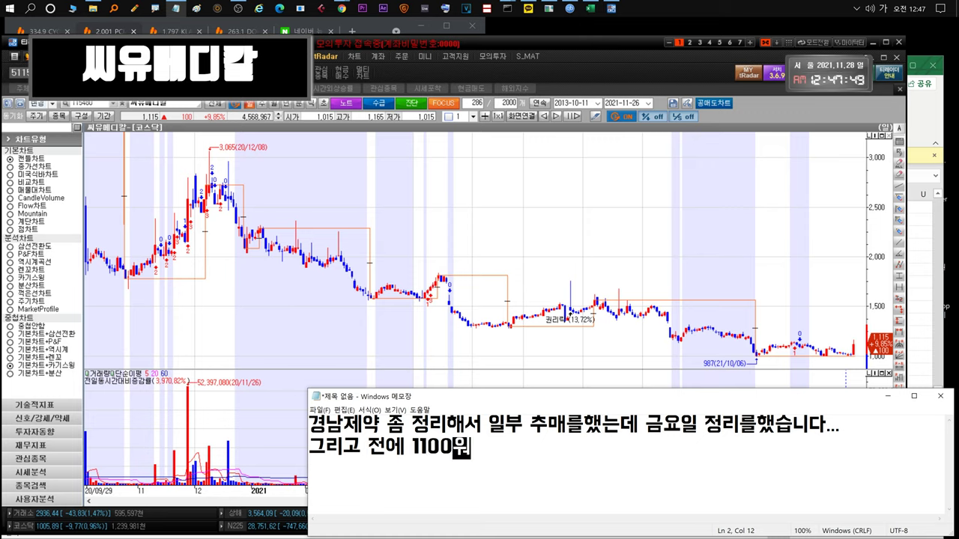
pyautogui.write('에 정리해야할물량은 일')
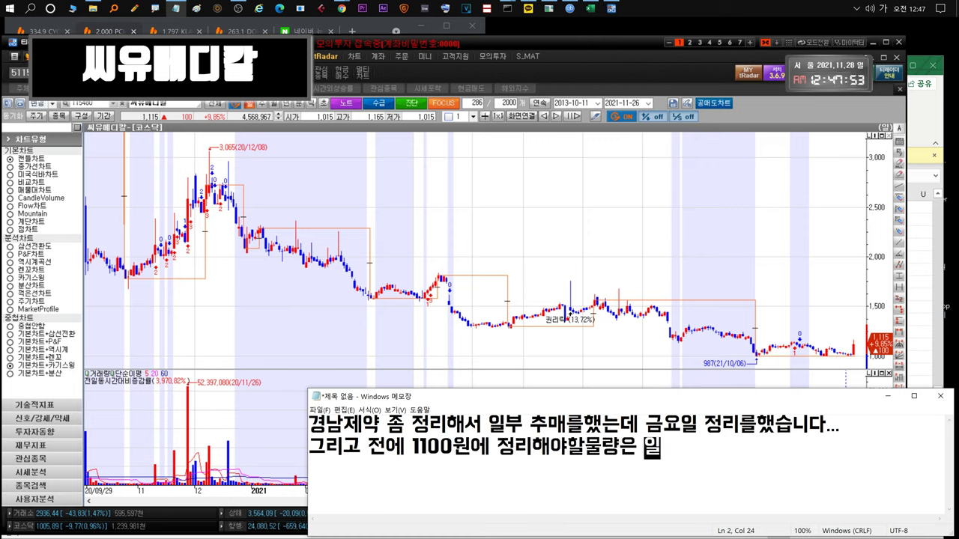
pyautogui.write('단 냈었')
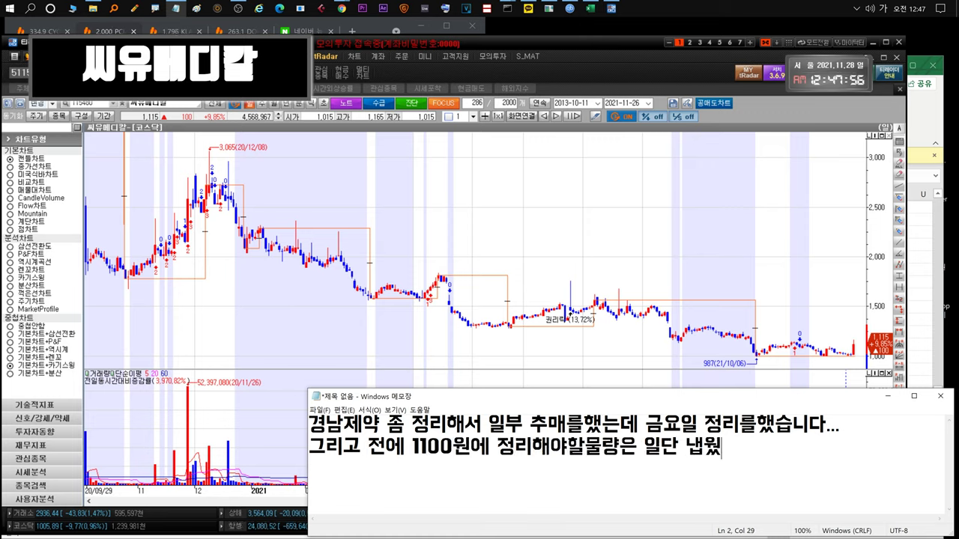
pyautogui.write('뒀습ㄴ')
# Add the line "혹시 월요일 좀 더 오르면 1200원대나... 1300원대 정리할생각입니다." and clear the whole note.
pyautogui.write('시 월요이ㄹ 좀 더 오르면 1200')
pyautogui.write('ㄴ대나... 1300원대 정리할생각인')
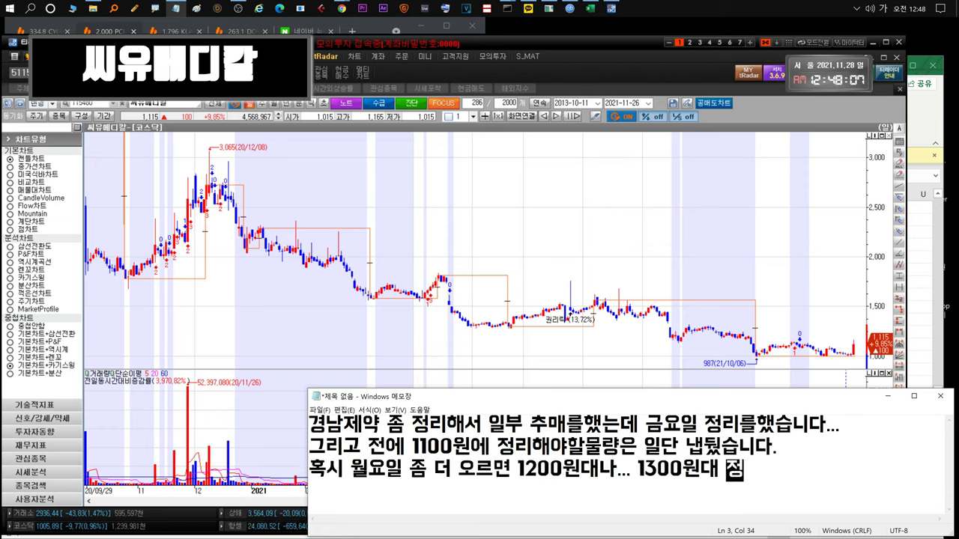
pyautogui.write('ㅂ니다.')
pyautogui.hotkey('ctrl', 'a')
pyautogui.press('Delete')
# Write the note "코로나때문에.. (변이) 어찌될지 모르겟는데 금요일 수급 좋았습니다." and clear it.
pyautogui.write('코로나')
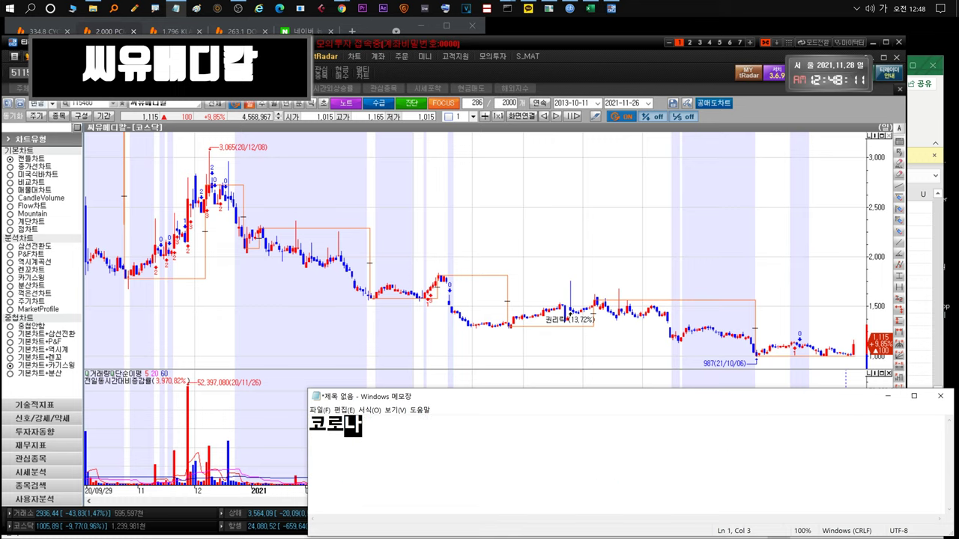
pyautogui.write('때문에.. (변이)')
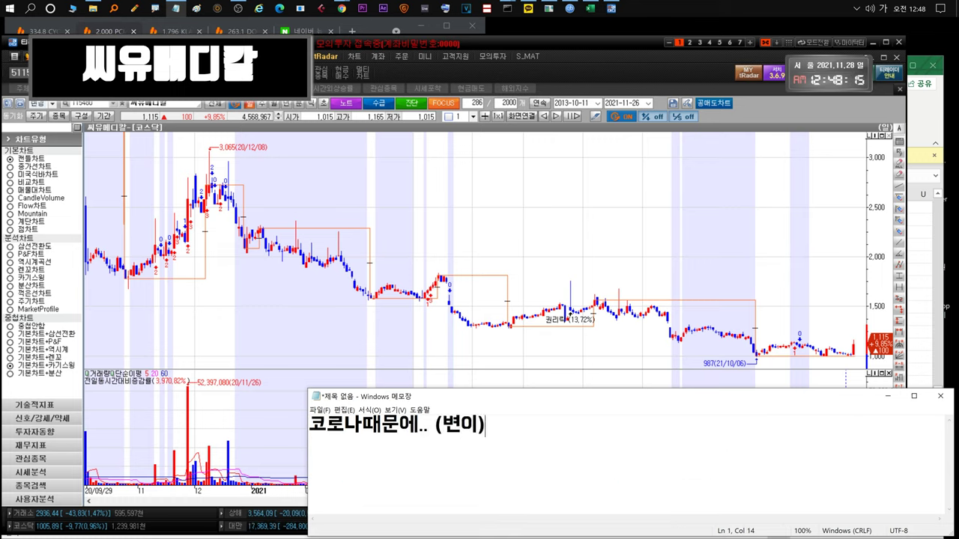
pyautogui.write(' 어찌될지 모르겠는데 ')
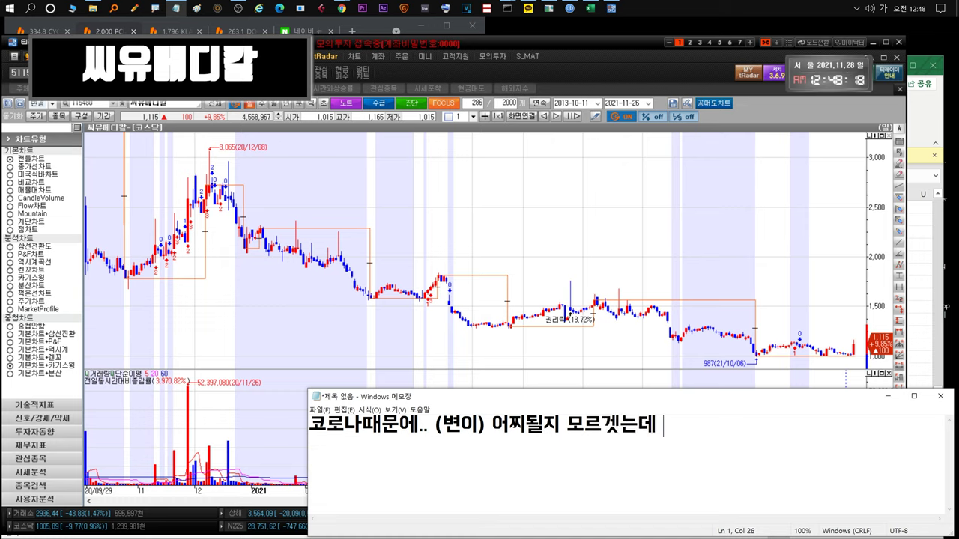
pyautogui.write('금요일')
pyautogui.write(' 수급 좋았습니다.')
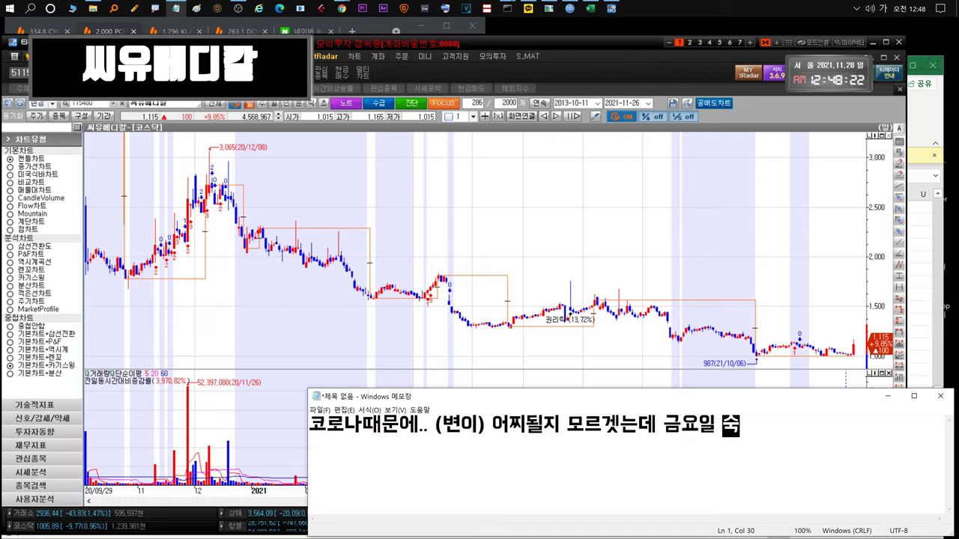
pyautogui.hotkey('ctrl', 'a')
pyautogui.press('Delete')
# Write the closing wish "... 올라가주길!!!" for the stock and clear it.
pyautogui.write('... ')
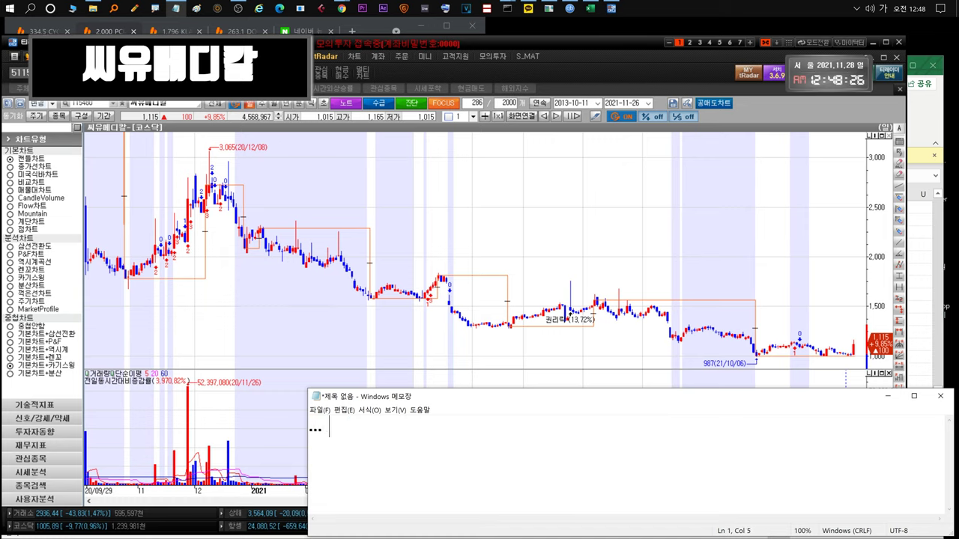
pyautogui.write('올라가주길!!!')
pyautogui.hotkey('ctrl', 'a')
pyautogui.press('Delete')
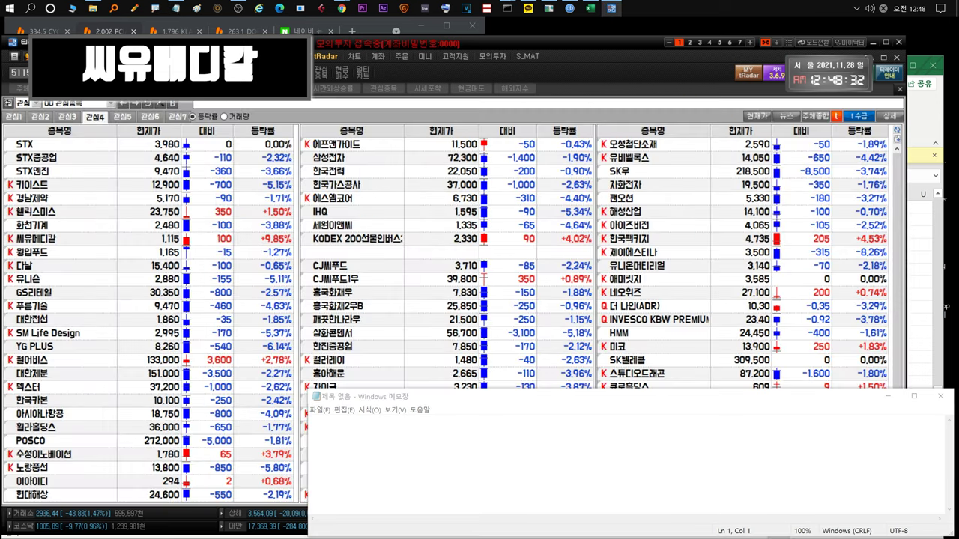
# Switch to the stock workbook in Excel and go through the 20211115 entries on the 씨유 sheet, ending on cell B149.
pyautogui.click(591, 8)
pyautogui.click(209, 522)
pyautogui.scroll(-2, 141, 405)
pyautogui.click(120, 345)
pyautogui.click(113, 321)
pyautogui.click(113, 333)
# Note in Notepad "저번주에 얘기안했는데... 분기보고서 괜찮았습니다." and "그리고 CB만기전취득!!! 좋아요... 1664짜리~~ 유증도 1300부근".
pyautogui.click(359, 442)
pyautogui.write('ㅈ번주에 ')
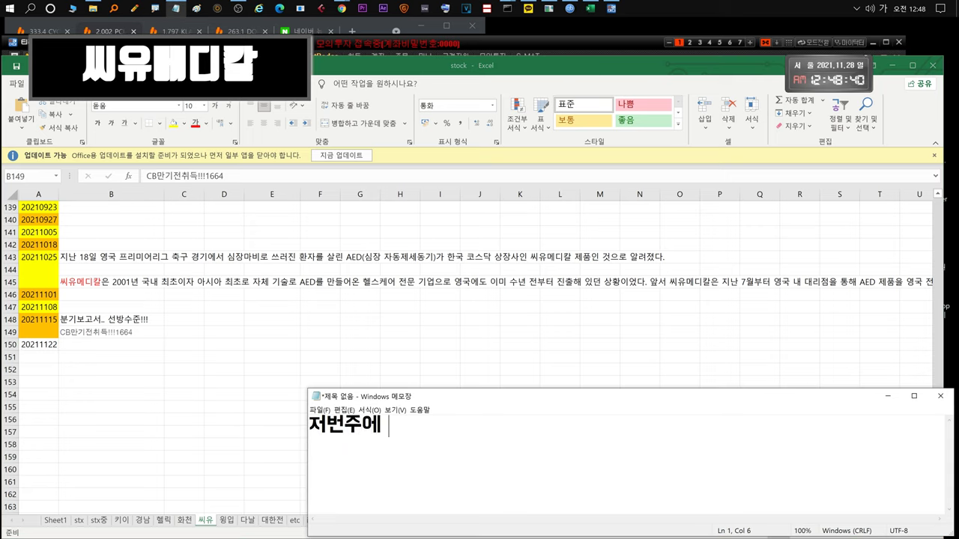
pyautogui.write('얘기안했느데... 분기보고서 괜찮았습ㄴ')
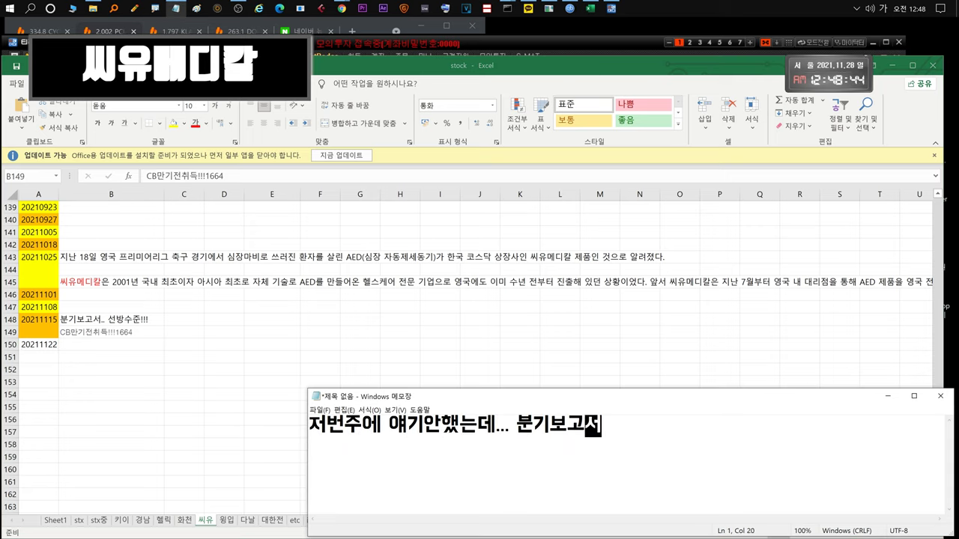
pyautogui.write('그리고 CB만기전취득!!! 좋임')
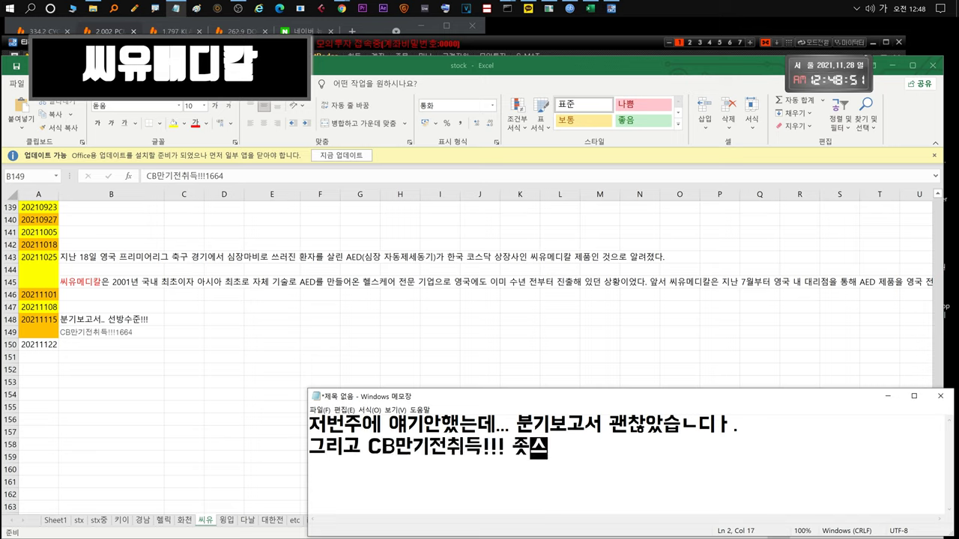
pyautogui.write('요... 1664짜ㄹ리~~ 유증도 130')
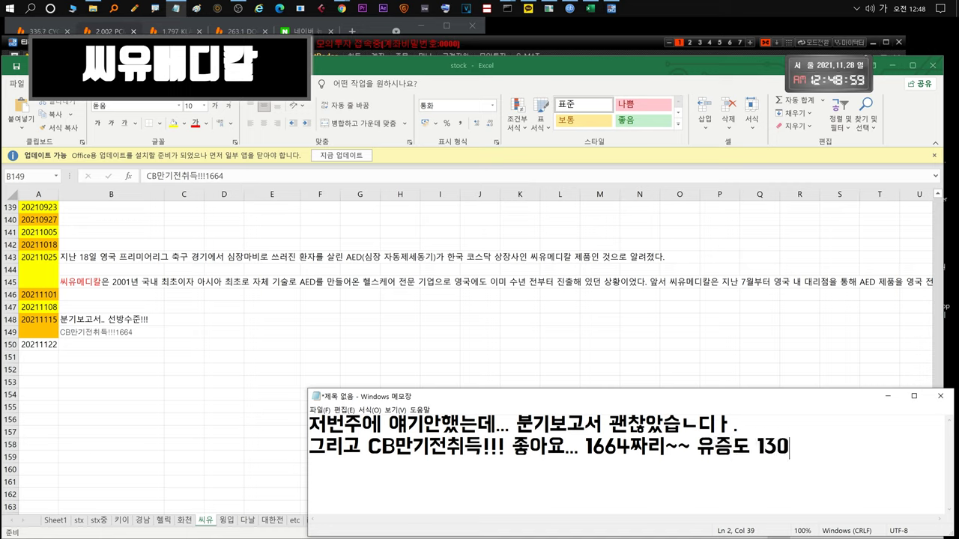
# Add the line "그냥 여기는 빠지면 줍줍 계속하시면됩니다." and clear the whole note.
pyautogui.write('빠지면')
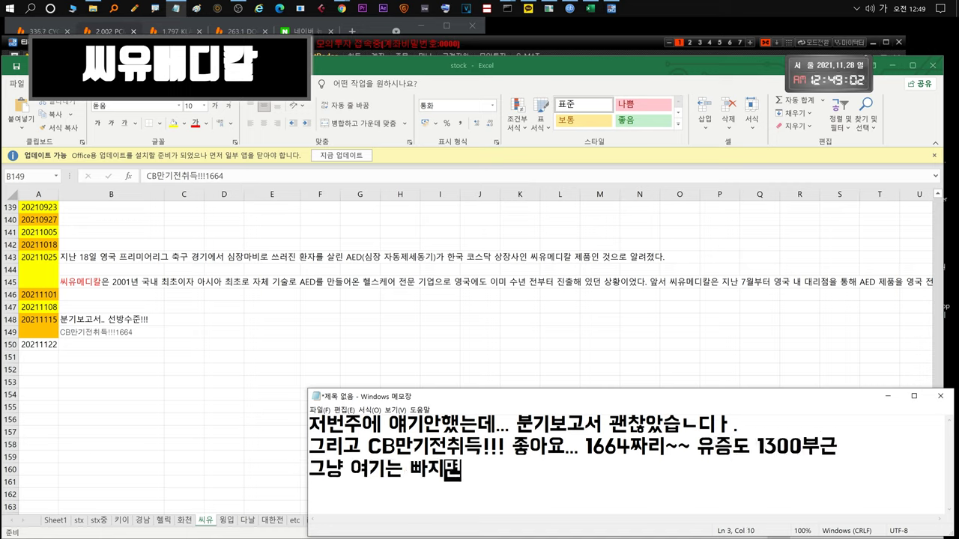
pyautogui.write(' 주 계속하시면되빈ㄷ')
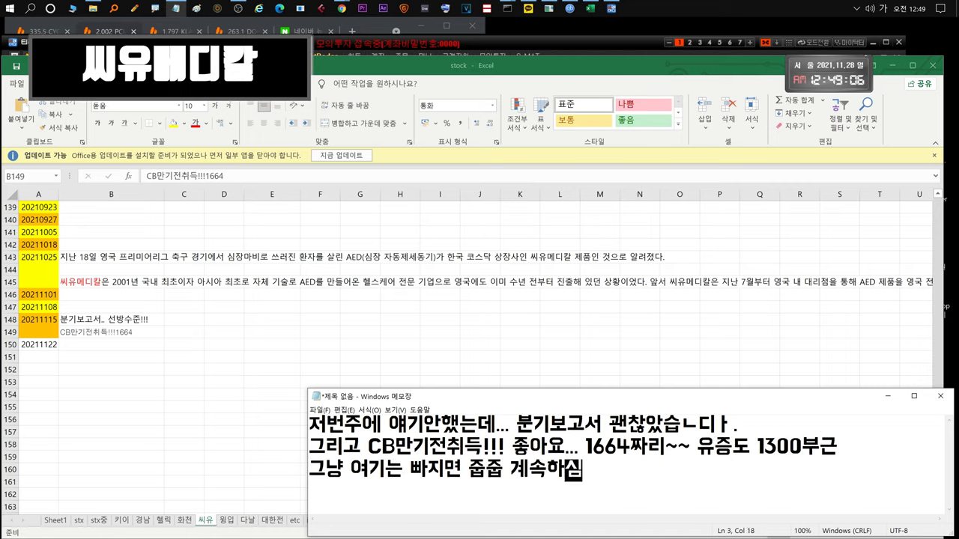
pyautogui.write('면됩니다.')
pyautogui.hotkey('ctrl', 'a')
pyautogui.press('Delete')
# Bring the trading program's watchlist to the front for 윙입푸드 and start a Notepad note reading "윙입.....".
pyautogui.hotkey('alt', 'Tab')
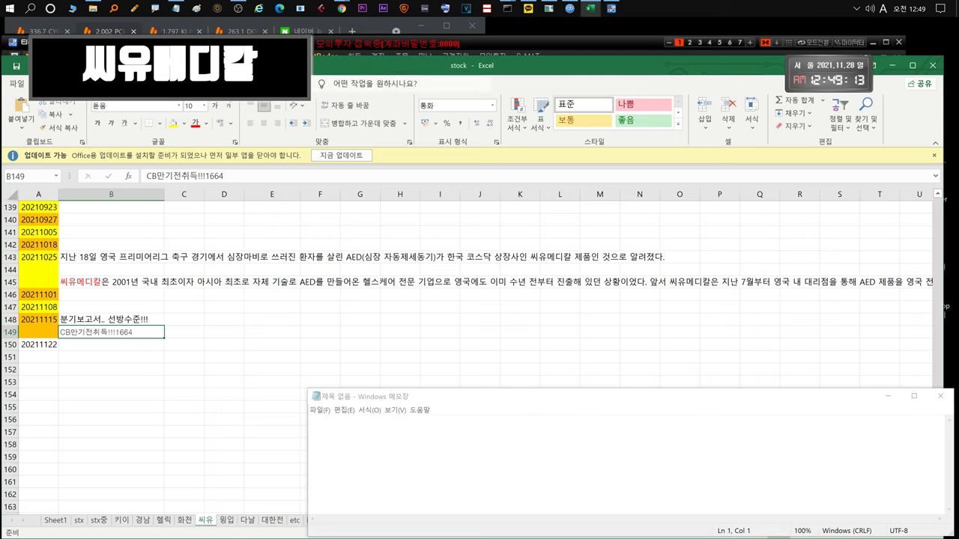
pyautogui.click(396, 50)
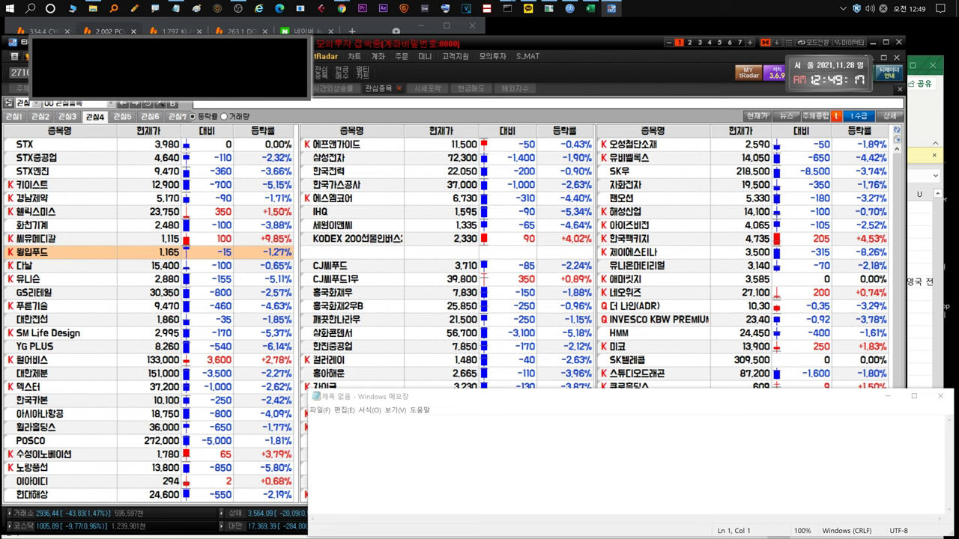
pyautogui.hotkey('alt', 'Tab')
pyautogui.write('윙입')
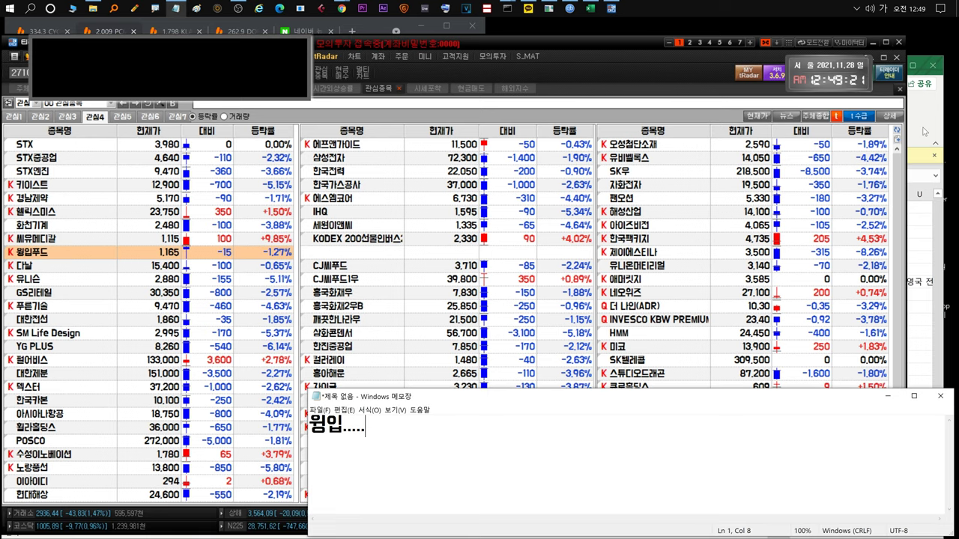
# Switch to the stock workbook in Excel, show the 윙입 sheet and select the 20211122 news entry in cell B75.
pyautogui.click(922, 129)
pyautogui.click(226, 520)
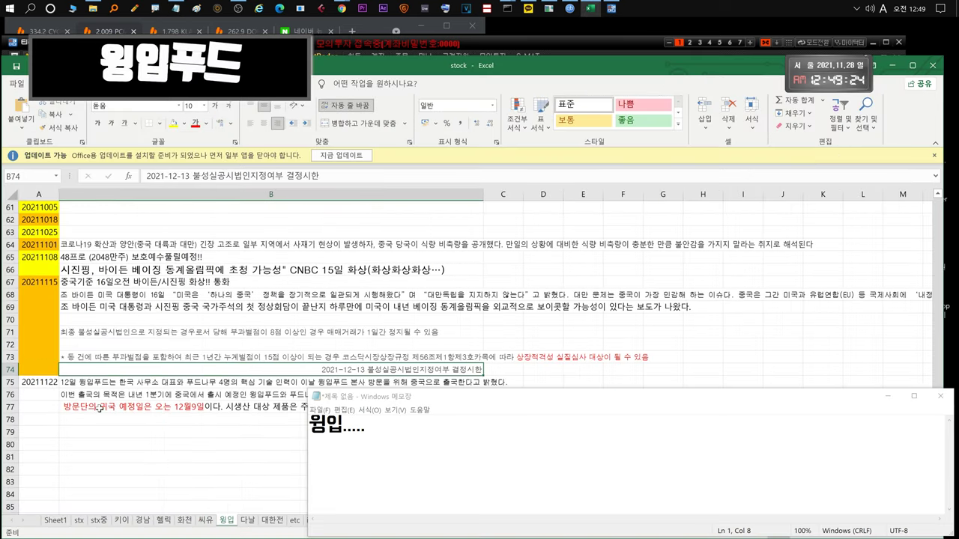
pyautogui.scroll(-2, 100, 408)
pyautogui.click(194, 307)
# Add a second line to the Notepad note: "전 뉴스 다시가져온건데 푸드나무에서 12.09에 귀국예정~~~".
pyautogui.click(357, 416)
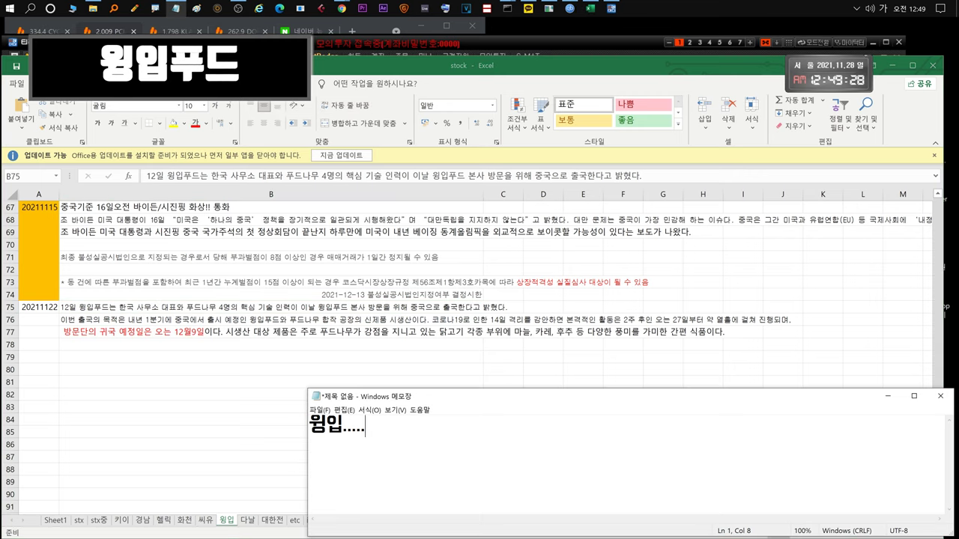
pyautogui.write('전 뉴스 다시가져온건데 ')
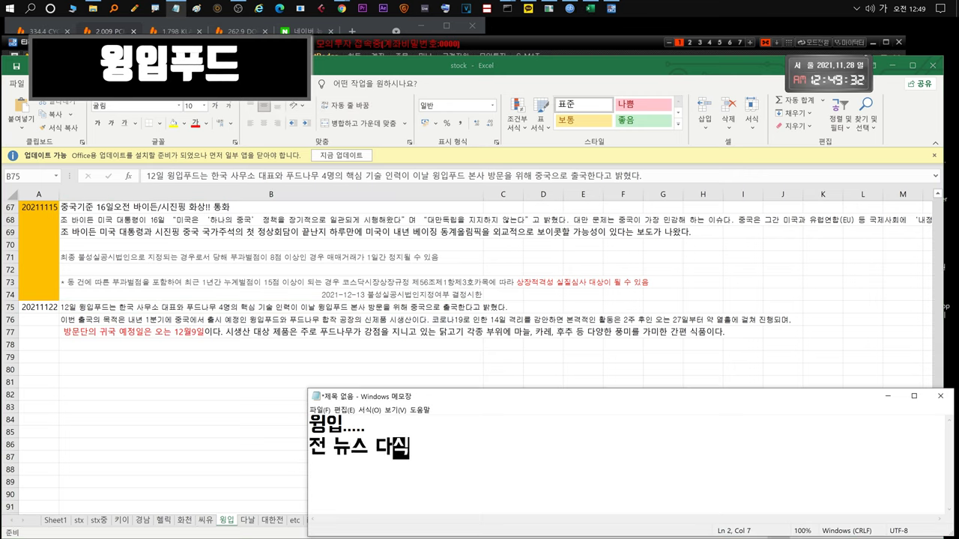
pyautogui.write('푸드나무에')
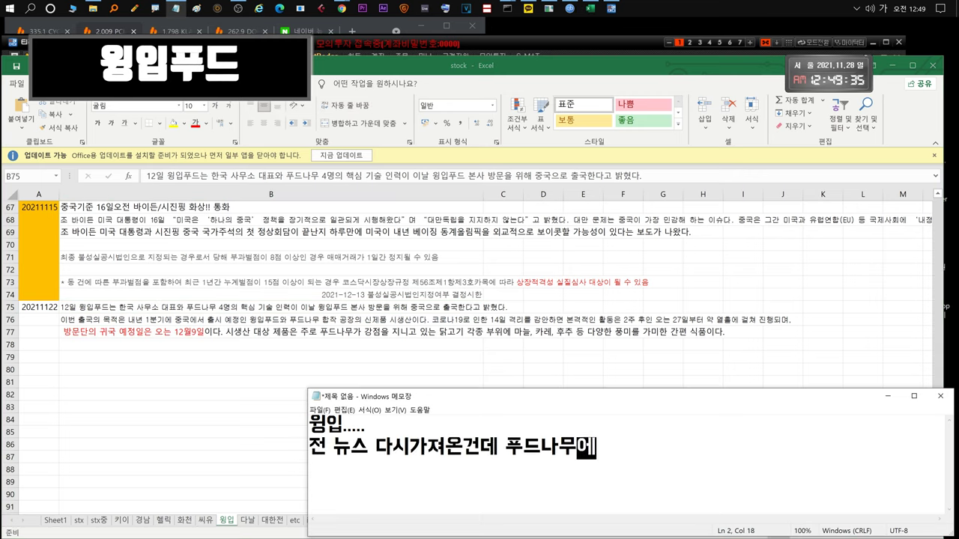
pyautogui.write('서 12.09에 귀국예정~')
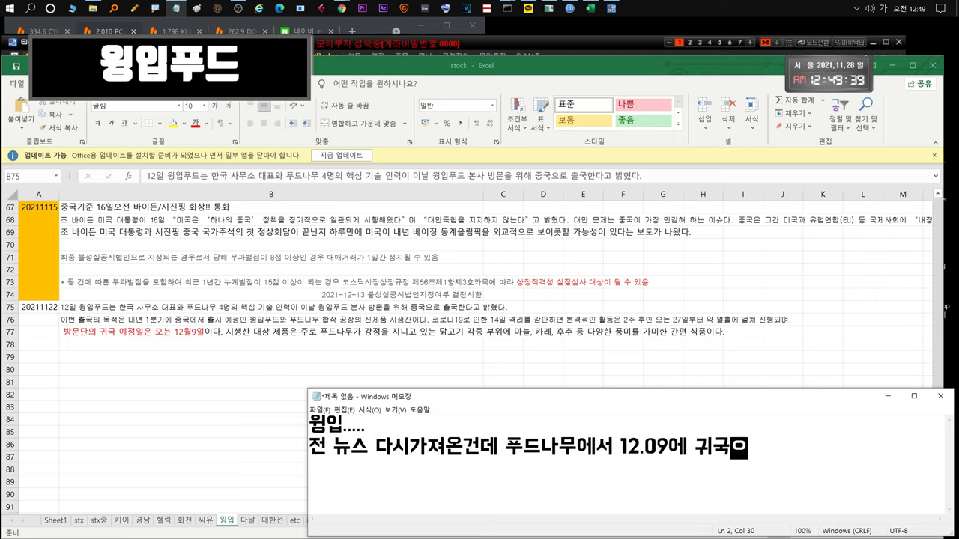
# Replace the whole note with "코로나..... . . 영향으로 승인이 늦춰질지 아닐지 알수가없습니다".
pyautogui.hotkey('ctrl', 'a')
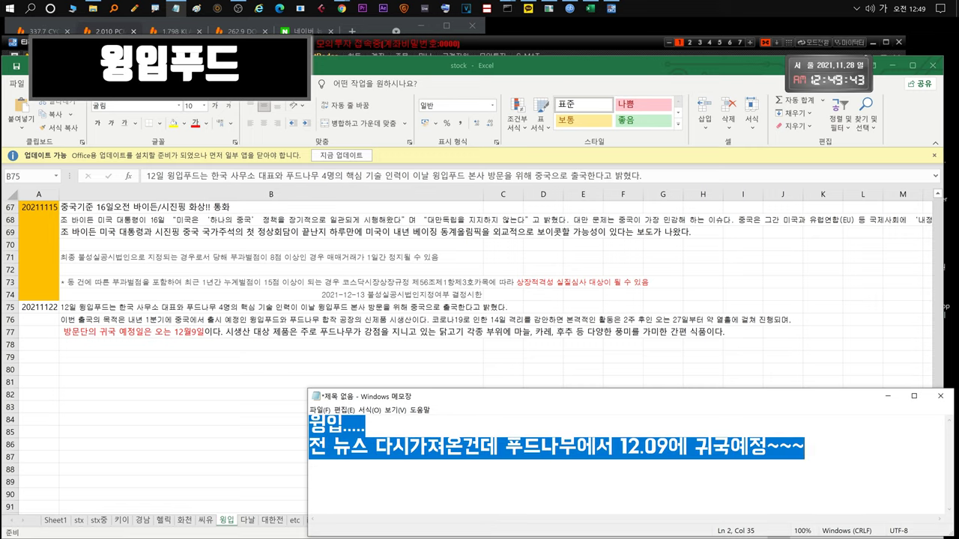
pyautogui.press('Delete')
pyautogui.write('코로나..... . . 영향으로 승인이 늦춰질지 아닐지 알수가없습니다')
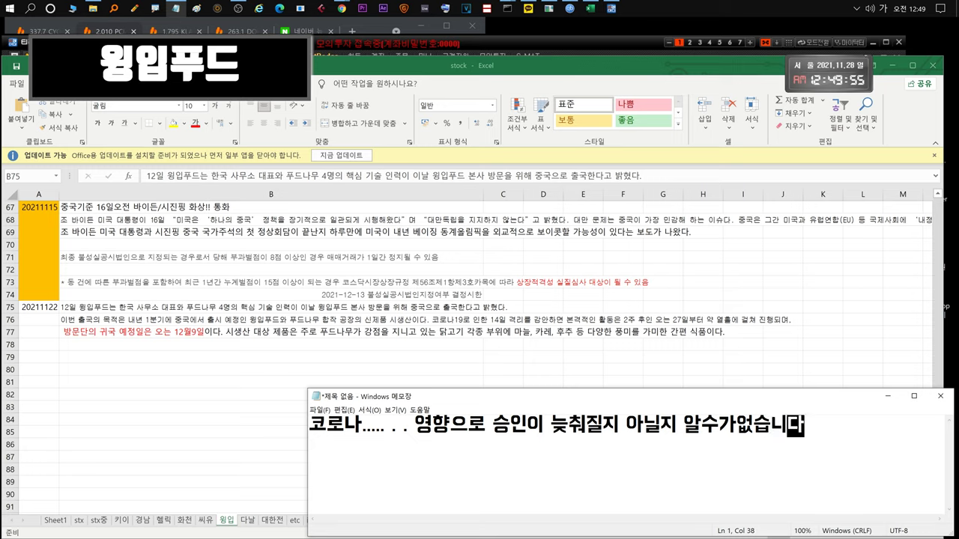
# Replace the note with two lines: "어쨌든 9일 귀국하고 좋은소식과함께 재무재표도 공개되면!!" and "나이스~~~~일것으로!".
pyautogui.hotkey('ctrl', 'a')
pyautogui.press('BackSpace')
pyautogui.write('어쨌든')
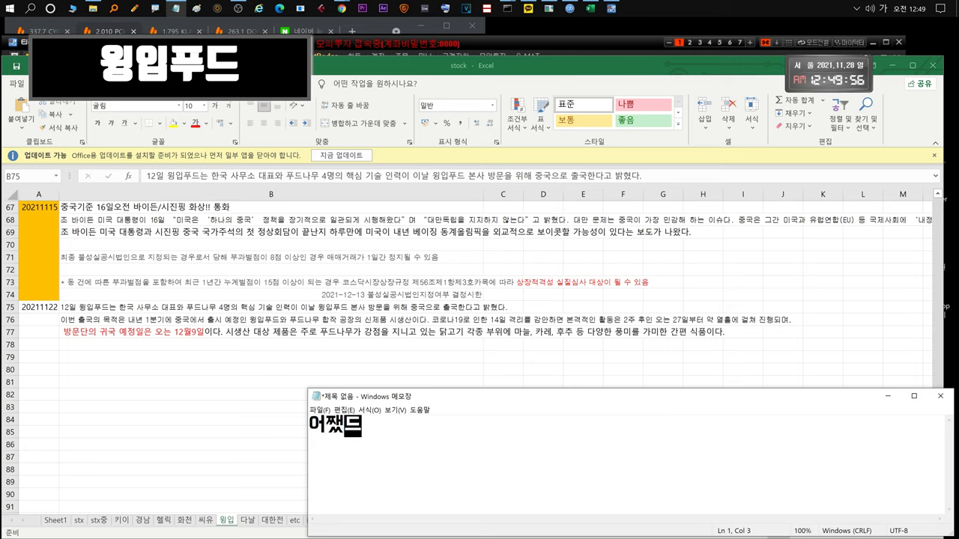
pyautogui.write(' 9일 ')
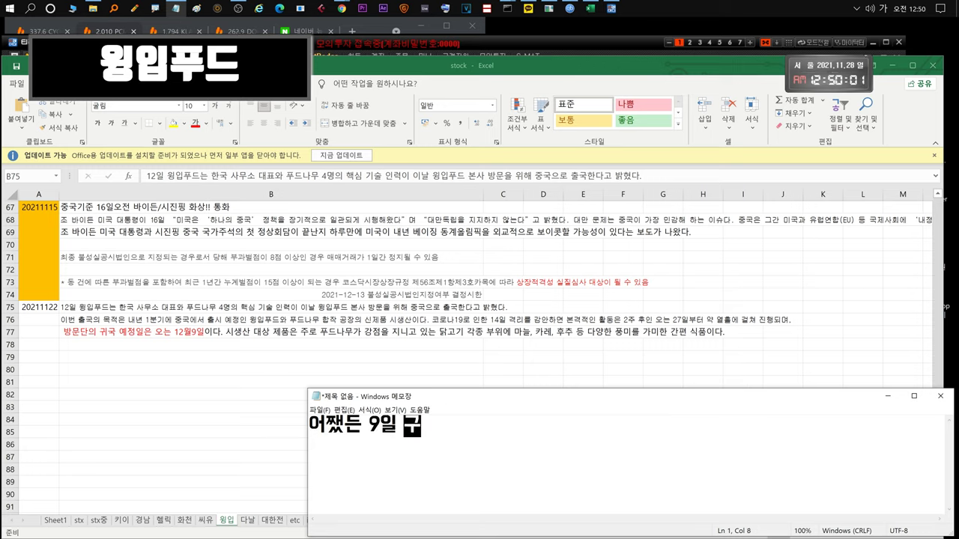
pyautogui.write('귀국하고 좋은소식과함')
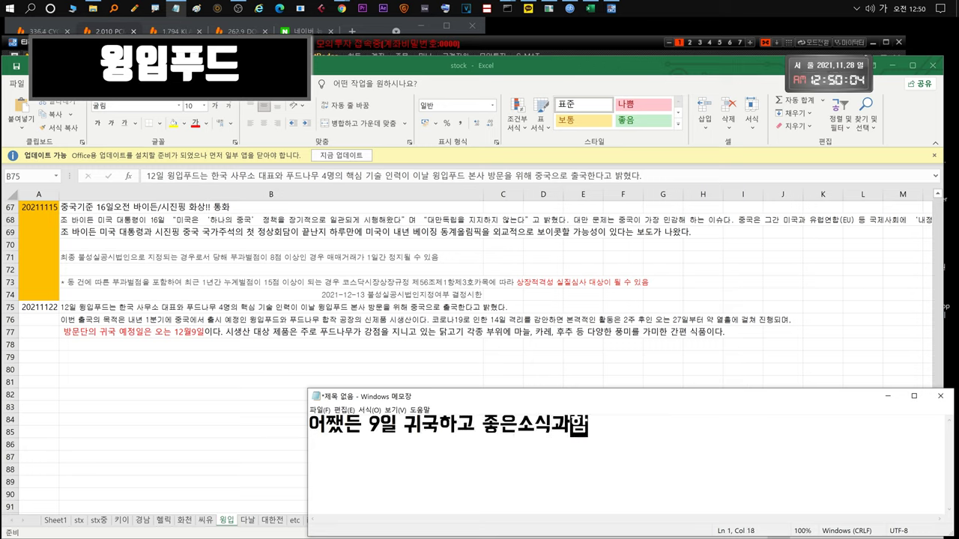
pyautogui.write('께 재무재표도 공개되면!!')
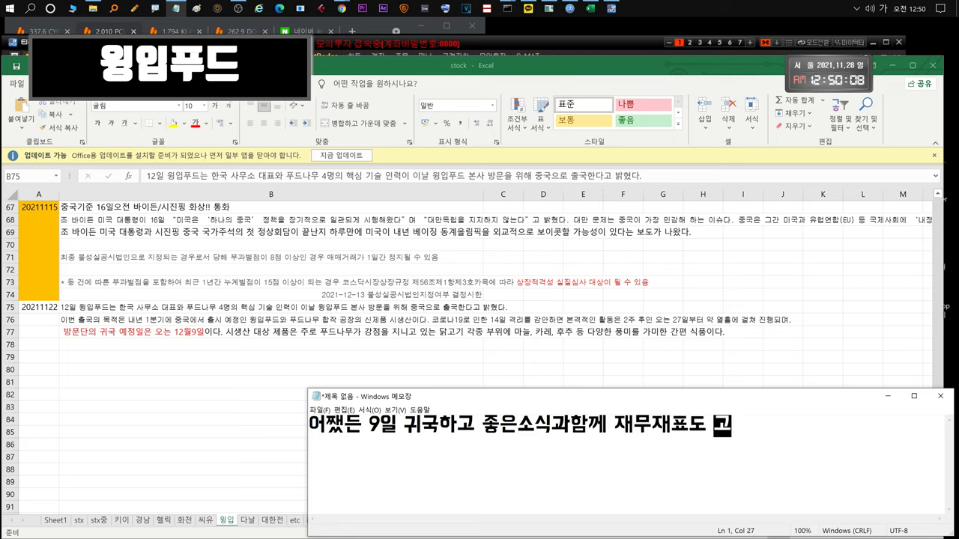
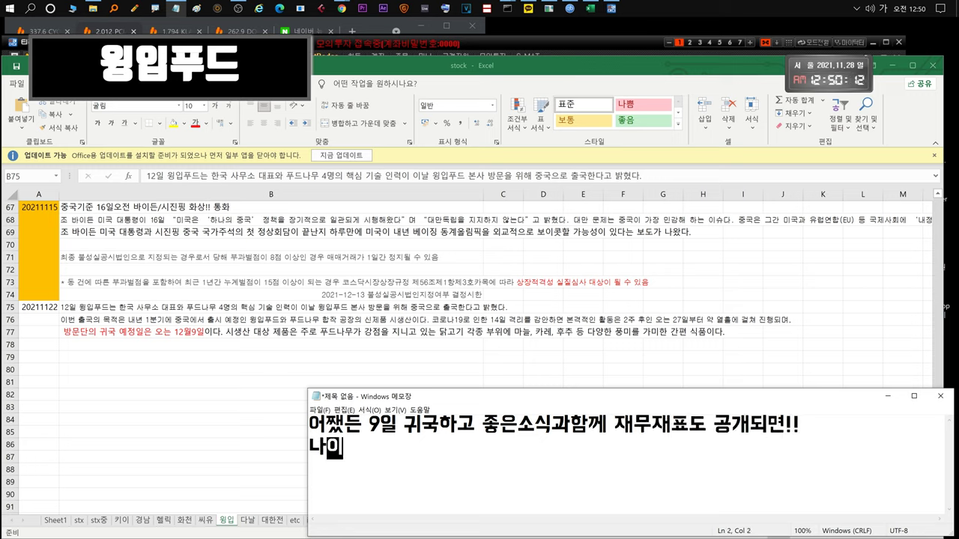
pyautogui.write('으로!')
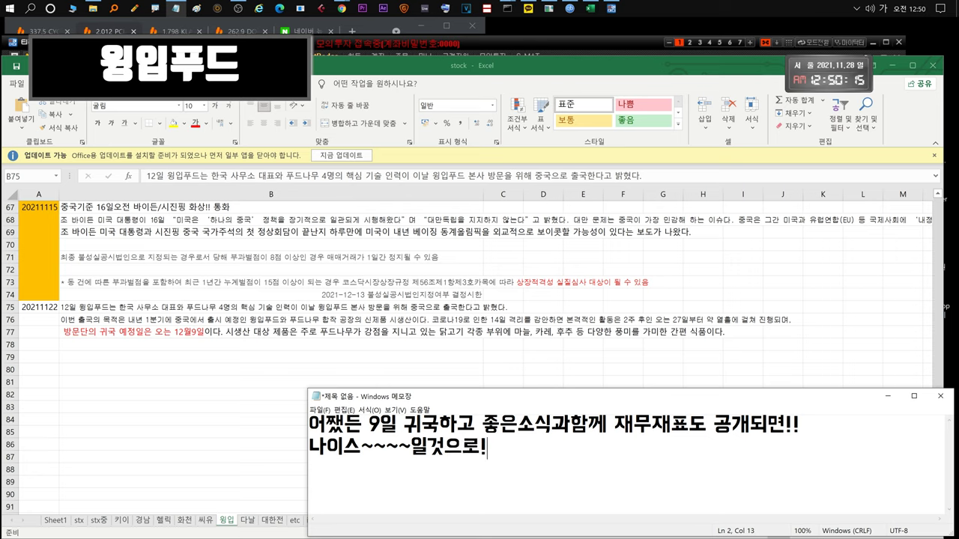
# Replace the note with the chart comment "차트는... 엉망입니다." and select all of its text.
pyautogui.hotkey('ctrl', 'a')
pyautogui.press('BackSpace')
pyautogui.write('차트는... 엉망입니다.')
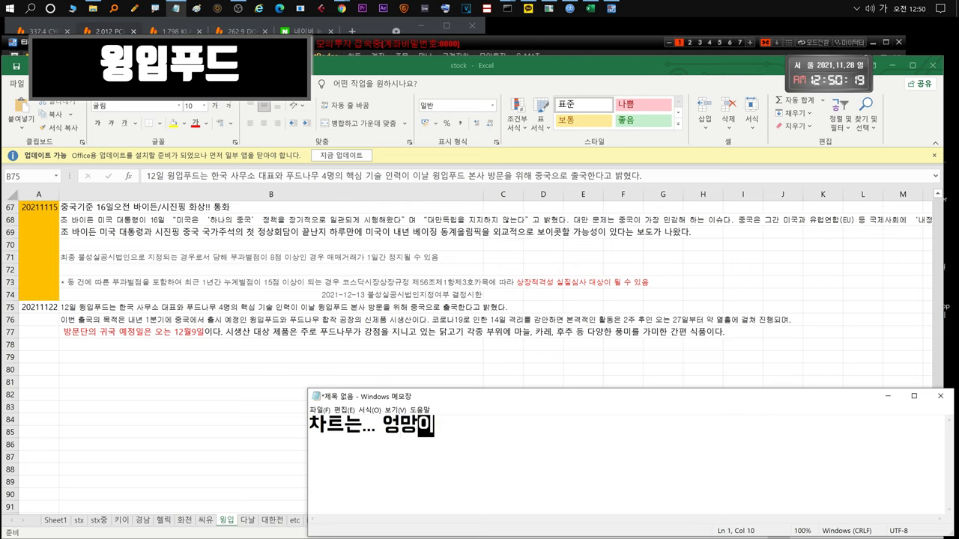
pyautogui.hotkey('ctrl', 'a')
# Switch to the trading program's watchlist and open the price chart of 윙입푸드.
pyautogui.click(225, 42)
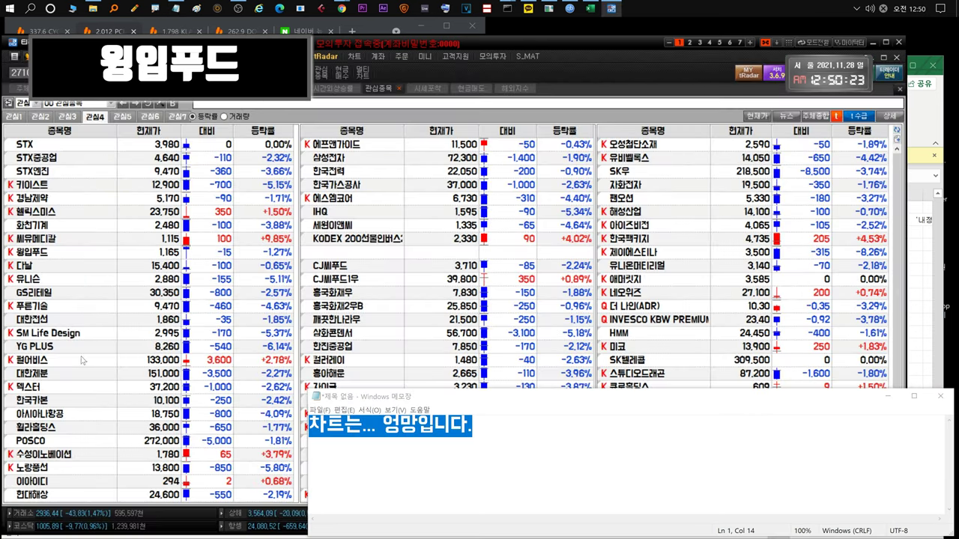
pyautogui.click(43, 252)
pyautogui.doubleClick(45, 254)
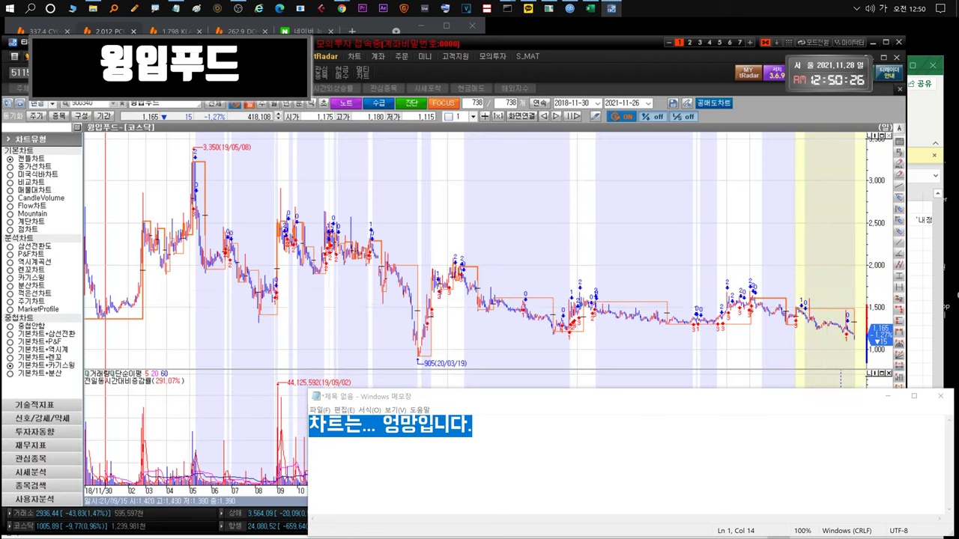
# Replace the Notepad text with "코로나영향으로 더 빠질수도있어요..가뜩이나 중국테마 인정안해주는데".
pyautogui.click(698, 457)
pyautogui.hotkey('ctrl', 'a')
pyautogui.write('코로나영향ㅇ')
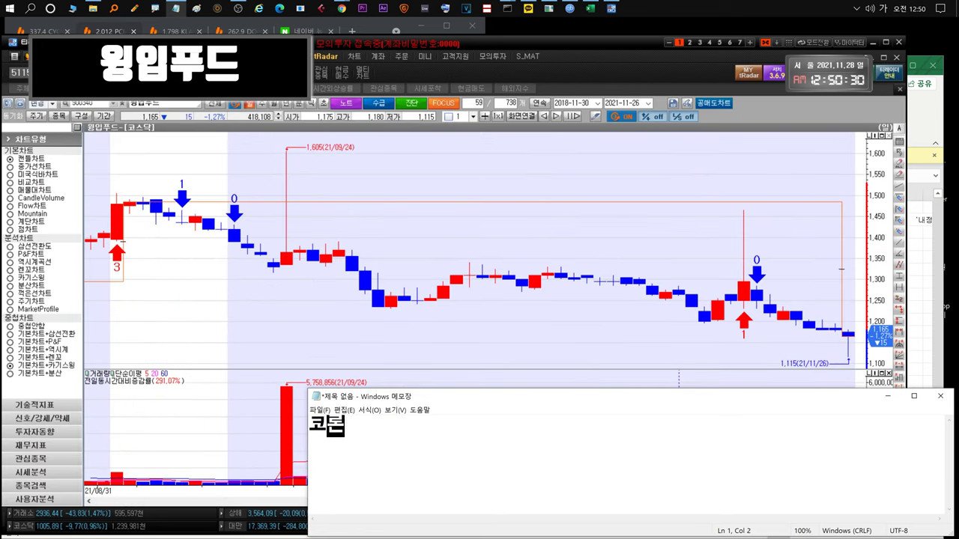
pyautogui.write('로 더 빠질수도있어')
pyautogui.write('요..가뜩인나 중국테마  늬')
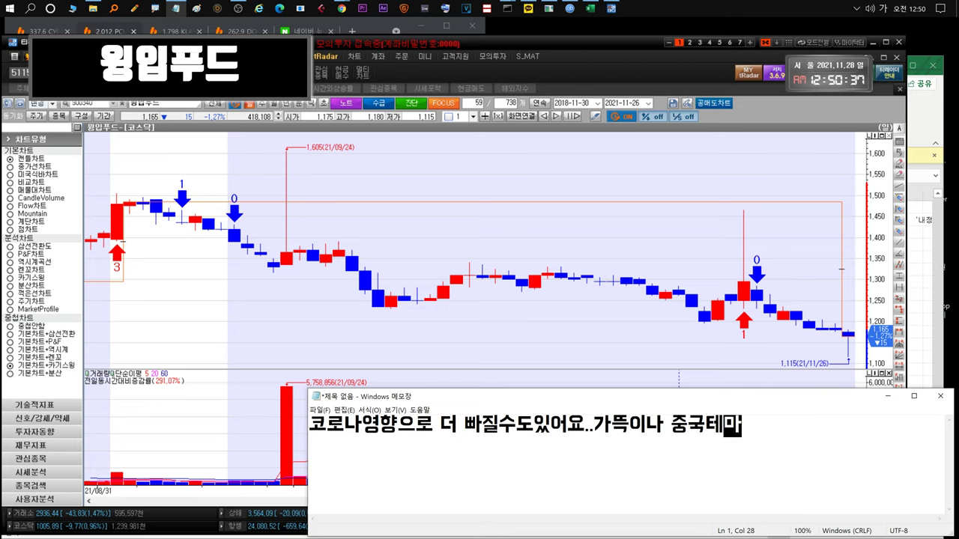
pyautogui.write('정안해주는데')
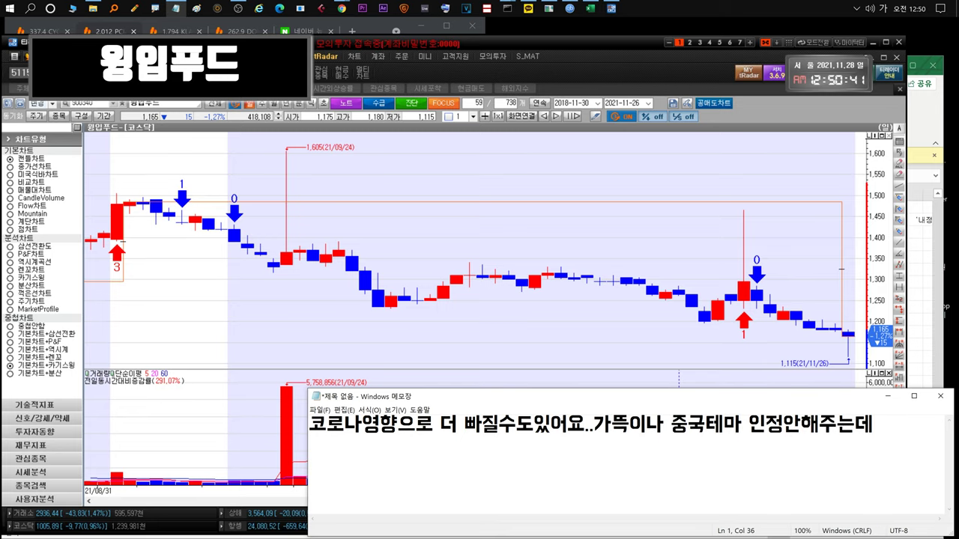
# Clear the note and show the full 윙입푸드 price history from 2018 to 2021 in the chart.
pyautogui.hotkey('ctrl', 'a')
pyautogui.press('BackSpace')
pyautogui.click(501, 347)
pyautogui.scroll(-10, 501, 347)
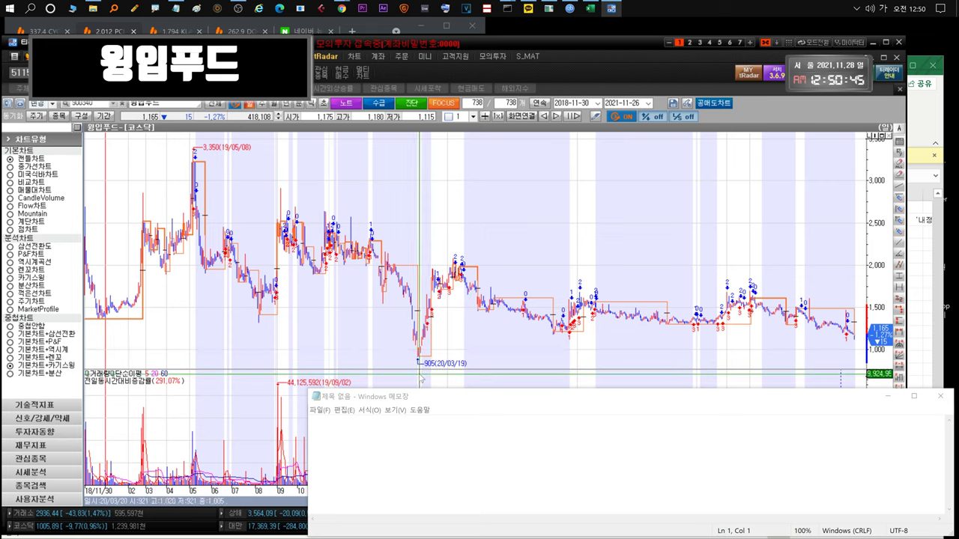
# Write in the empty note "900원대까지 빠졌으니 다시 동전주될수도있습니다.".
pyautogui.click(418, 442)
pyautogui.press('BackSpace')
pyautogui.press('BackSpace')
pyautogui.write('900원대까지 빠졌음')
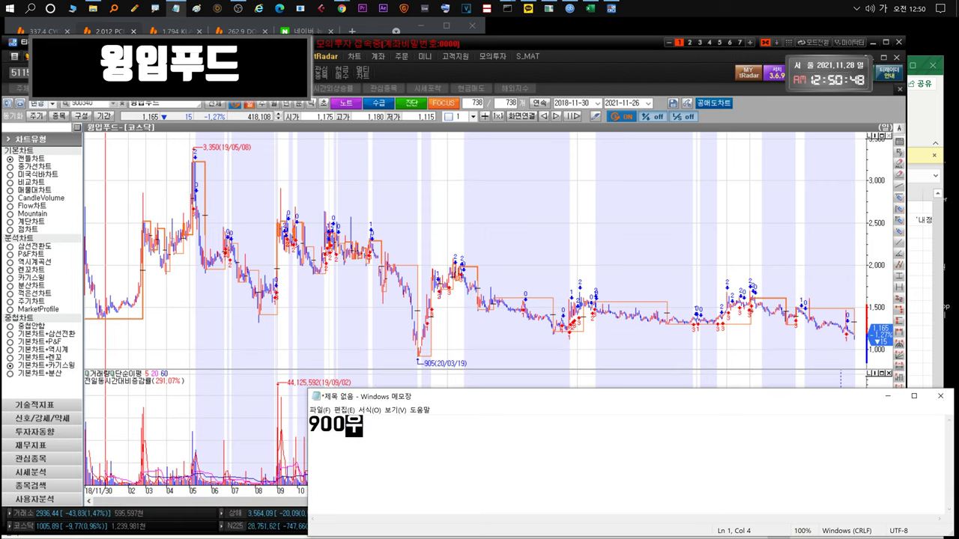
pyautogui.write('니 다시 동전주될수도있습니다.')
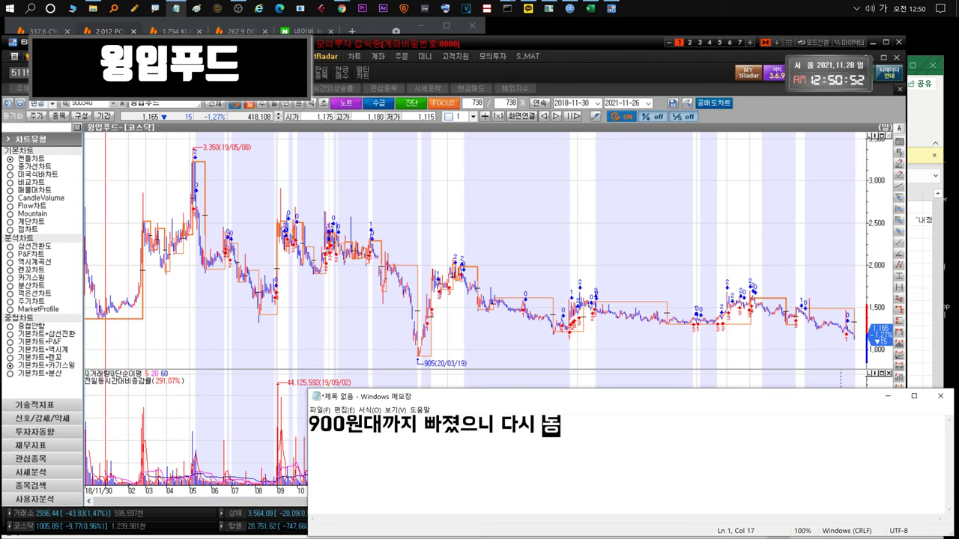
# Replace the note with "솔직히 짜증나는데... . . 참고있습니다".
pyautogui.hotkey('ctrl', 'a')
pyautogui.press('Delete')
pyautogui.write('솔지')
pyautogui.write('히 짜증나')
pyautogui.write('는데')
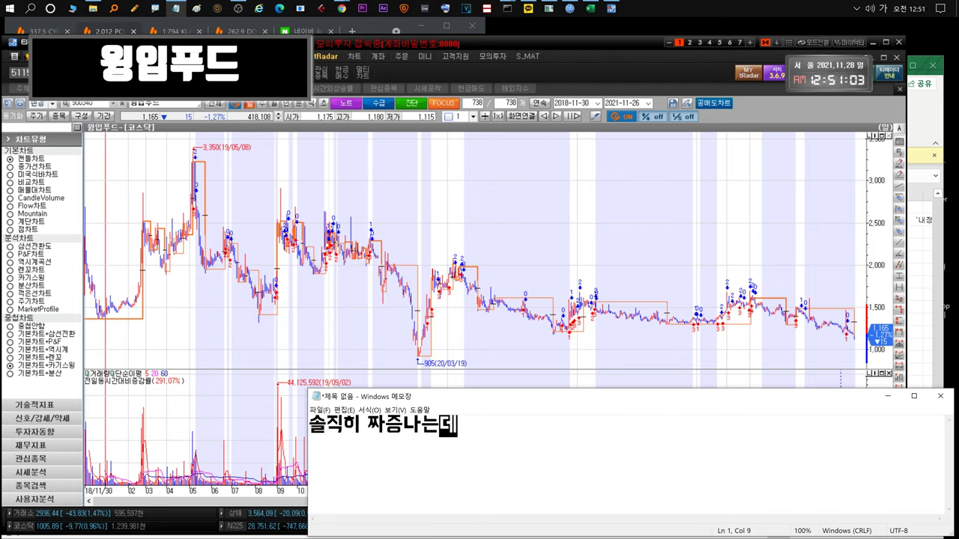
pyautogui.write('... . . 참고있습니다')
# Replace the note with the sell-timing comment "매도타이밍만 잘노리면되니까요... 주식이 항상 그렇습니다.".
pyautogui.hotkey('ctrl', 'a')
pyautogui.press('Delete')
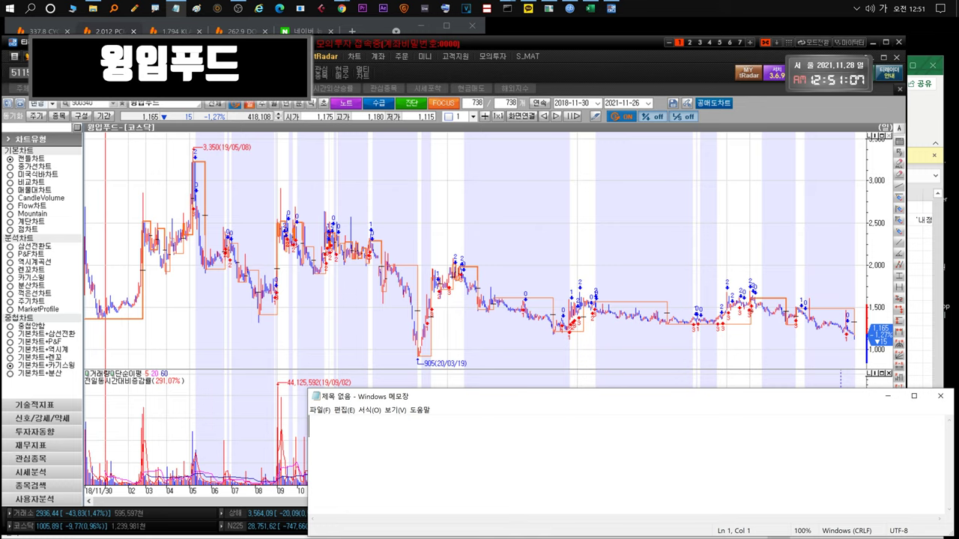
pyautogui.write('매도타이밍만 잘노리면되')
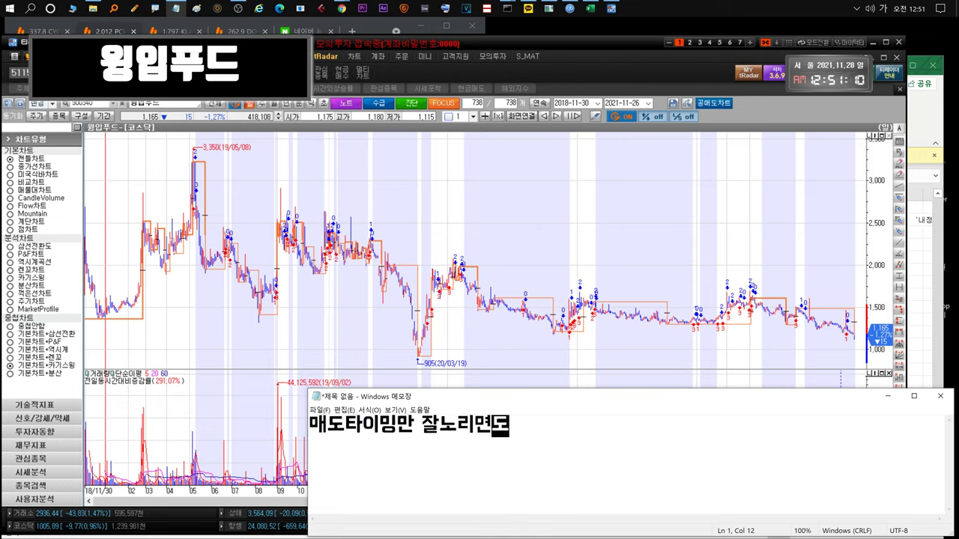
pyautogui.write('니까요... 주식이 항상 그렇습니다.')
# Replace the note with the short remark "과정이 힘들어요..".
pyautogui.hotkey('ctrl', 'a')
pyautogui.press('Delete')
pyautogui.write('과점이 힘들어요.')
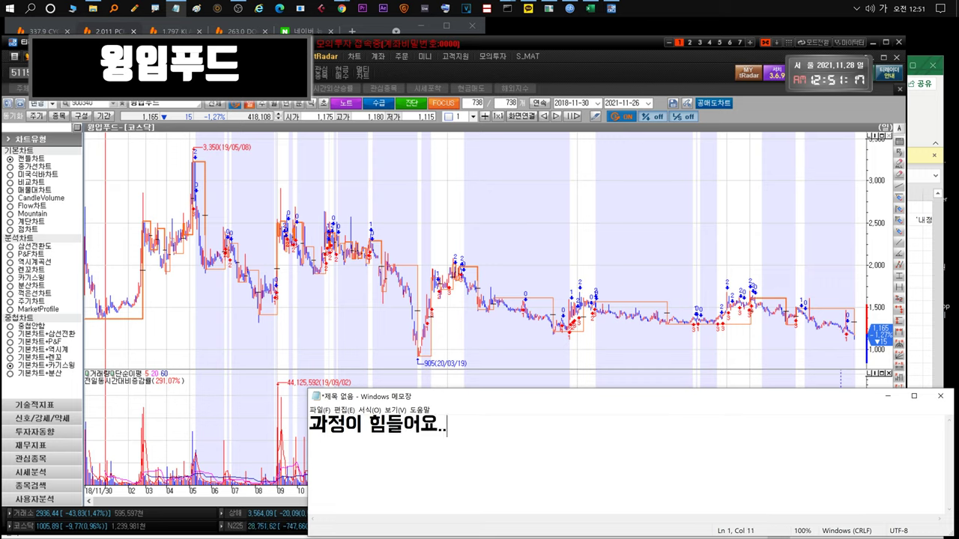
# Replace the note with the penalty-point comment "여기..... 공시내용으로만보면 벌점 크진않을것같기도한데~~~".
pyautogui.hotkey('ctrl', 'a')
pyautogui.press('Delete')
pyautogui.write('여기..')
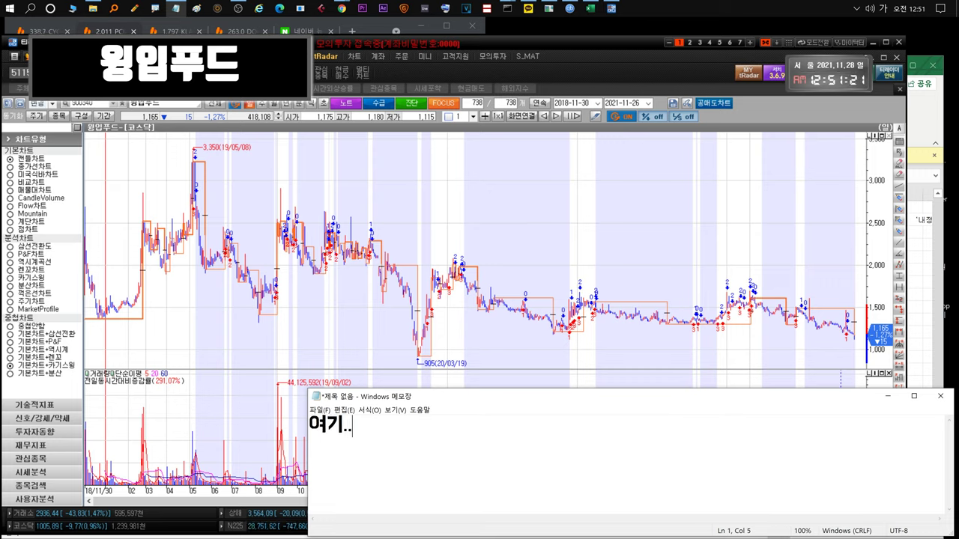
pyautogui.write('... 공시내엄으로만보면 ')
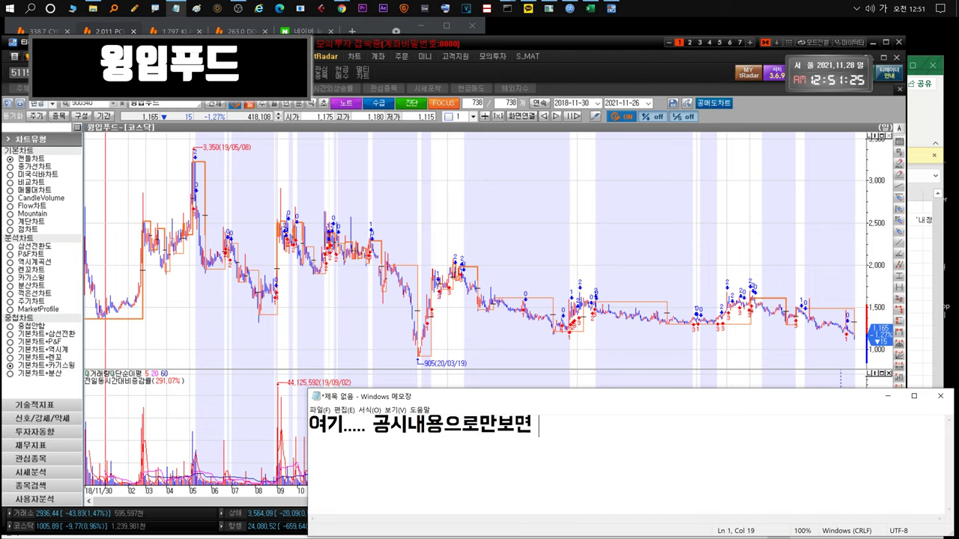
pyautogui.write('벌점 크진않을것같기도한데~~~')
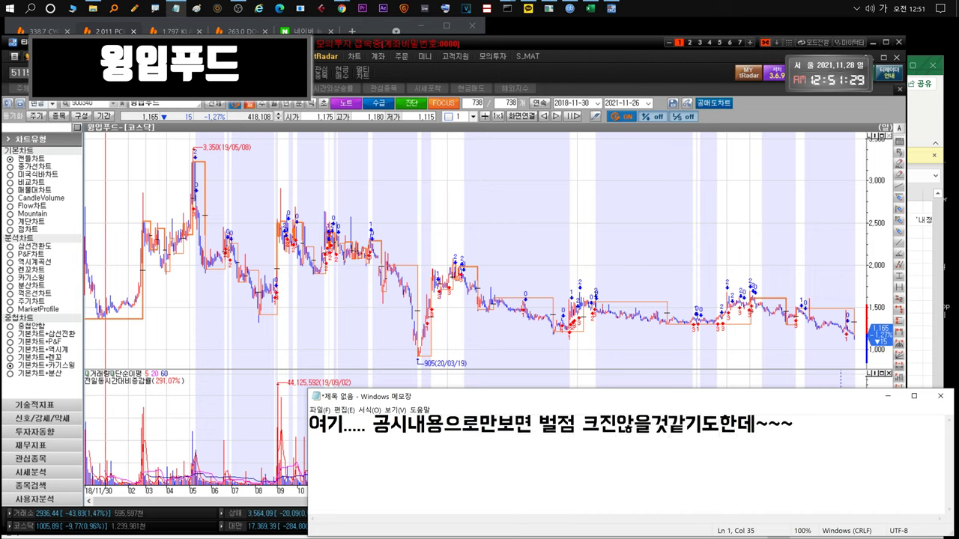
# Replace the note with "제가 평소에 보던 공시내용이 아니라 어떻게 결정될지 모르겠네요".
pyautogui.hotkey('ctrl', 'a')
pyautogui.press('BackSpace')
pyautogui.write('제가 평소에 보더')
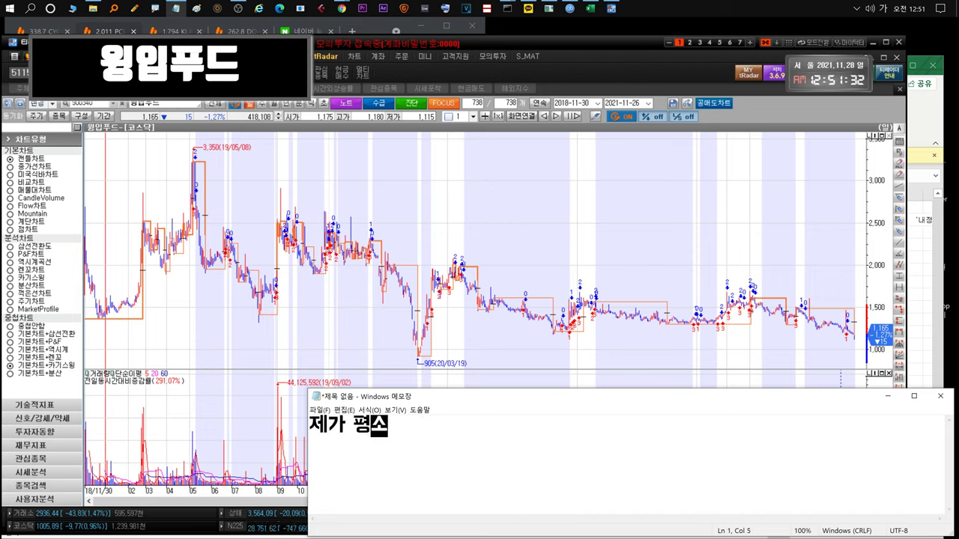
pyautogui.write(' 공시내용이')
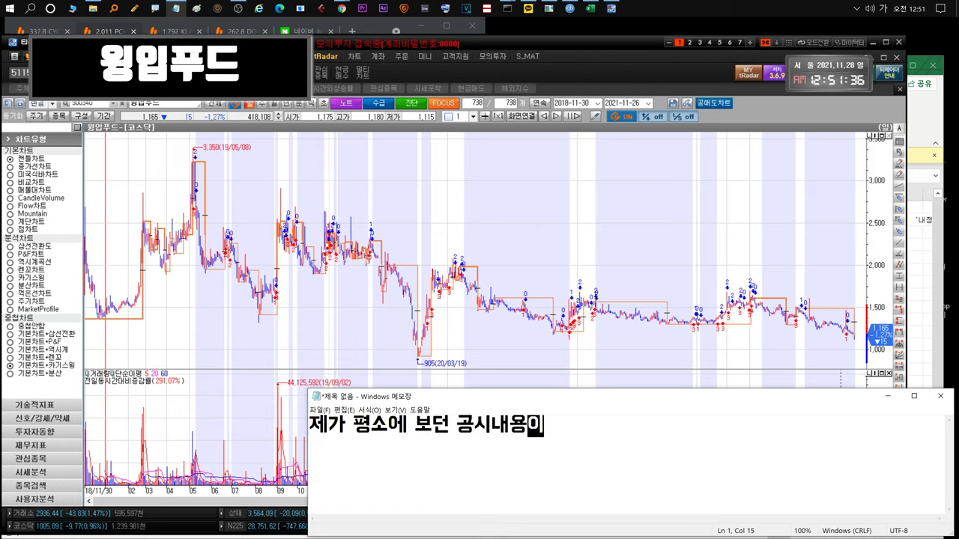
pyautogui.write(' 아니라 어떻게 결저정될지 모르겠네요')
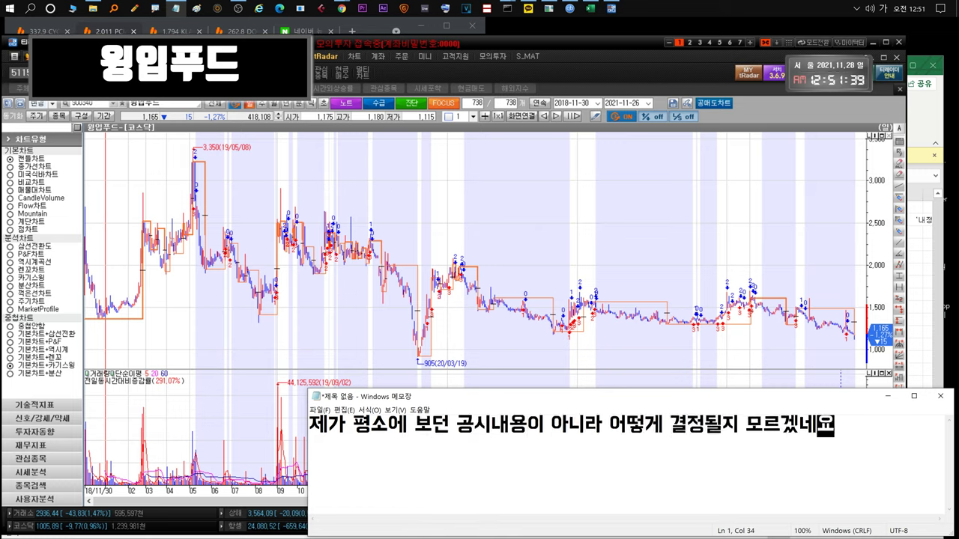
# Replace the note with two lines: "어쨌든 푸드나무쪽 좋은결과 나오고 재무재표나오면" and "주가는 반등 아주 세게 나올수있으니 ..... 잘 버텨봐야겠습니다".
pyautogui.hotkey('ctrl', 'a')
pyautogui.press('BackSpace')
pyautogui.write('어쨌든 푸드나무쪽')
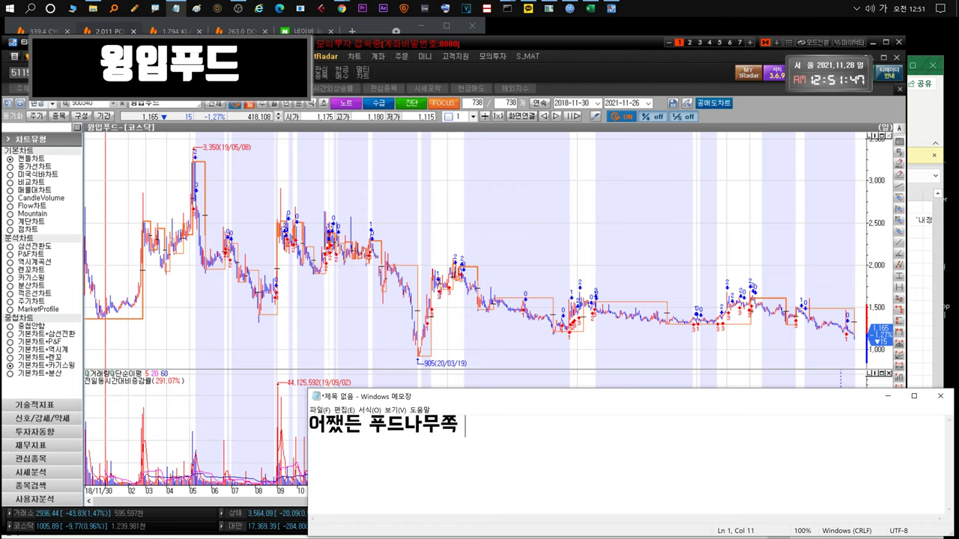
pyautogui.write(' 좋은결과 나오고 재무재표나오면')
pyautogui.press('Return')
pyautogui.write('주가는 반등 이')
pyautogui.write('주 세게 나올수있으니 ....')
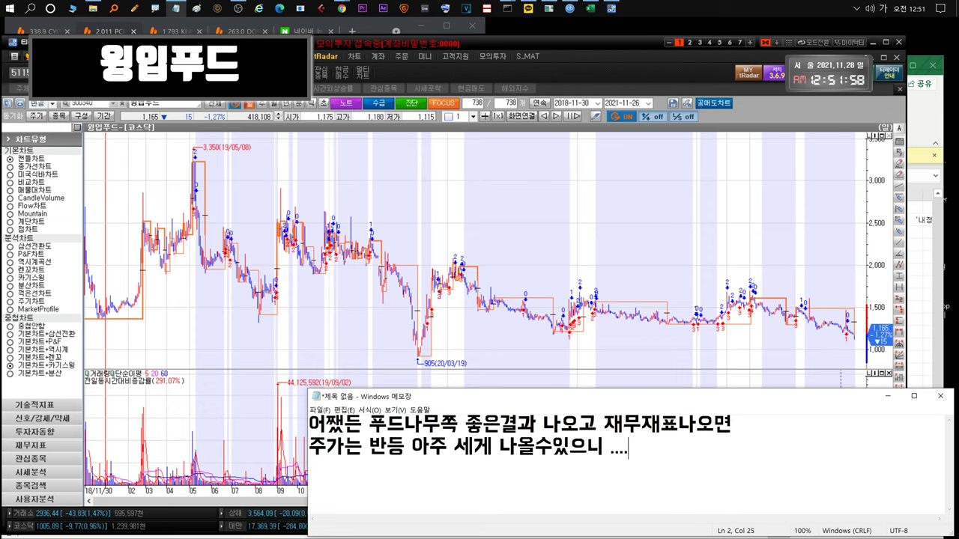
pyautogui.write('. 잘 버텨봐야겠')
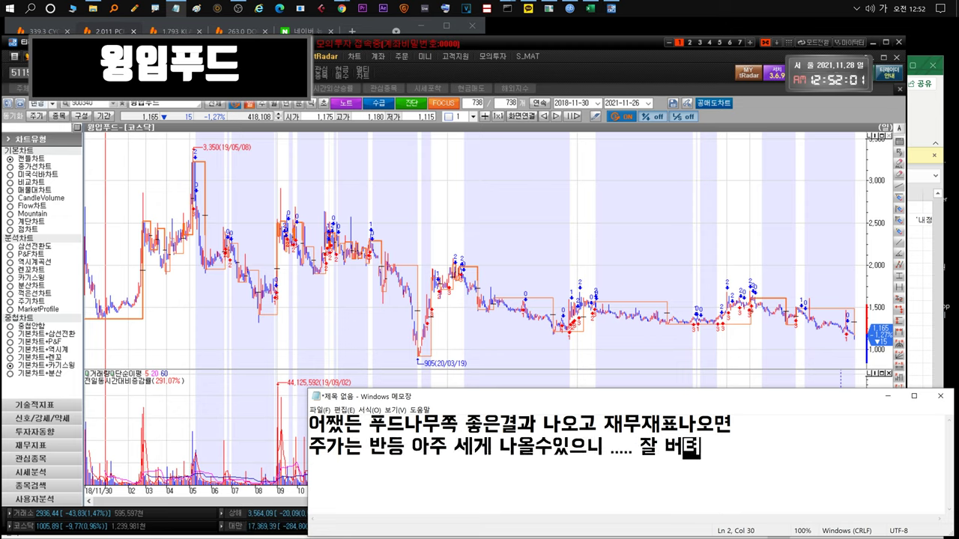
pyautogui.write('습니다')
# Replace the note with "진짜 스트레스받고있습니다. 최근에 악재나온후로!!!".
pyautogui.hotkey('ctrl', 'a')
pyautogui.write('진짜')
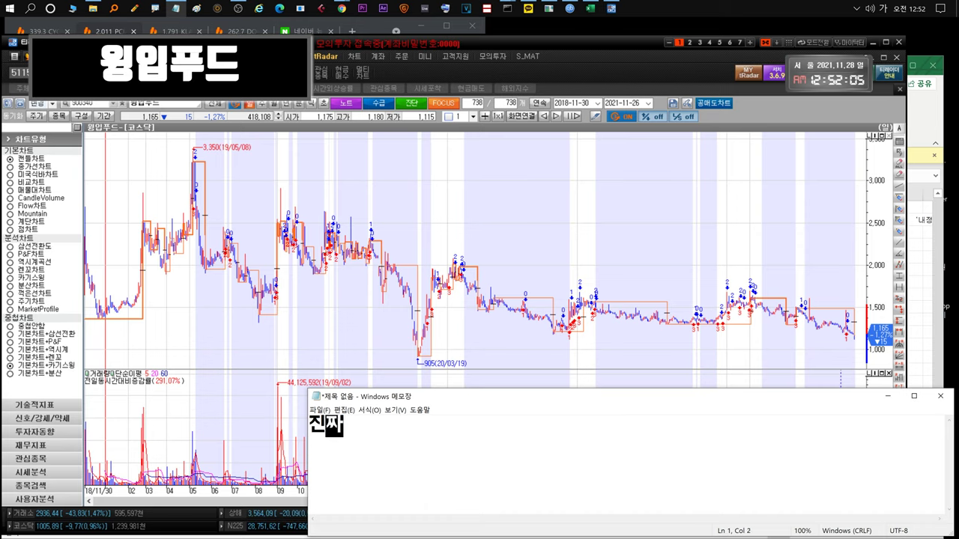
pyautogui.write(' 스트레스받고있습니다. 최근에')
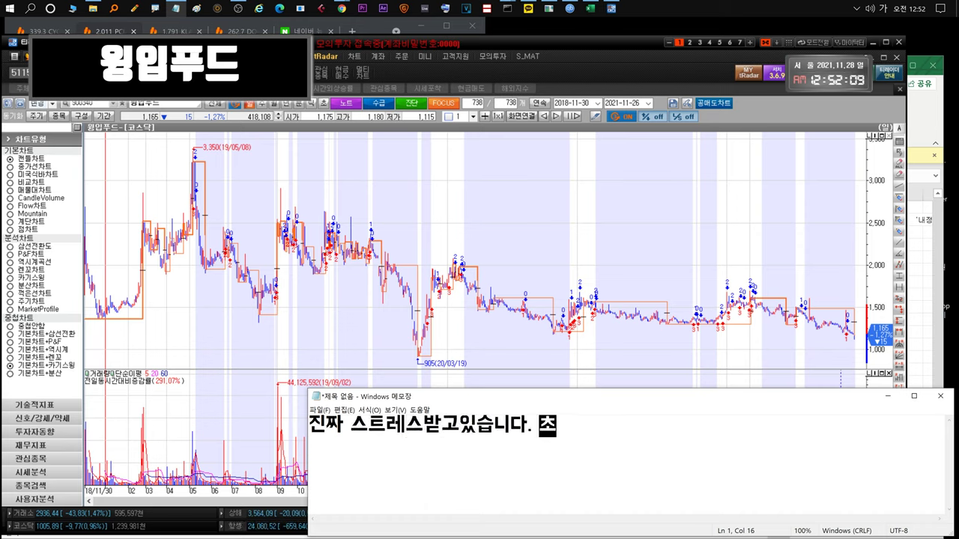
pyautogui.write(' 악재나온후로!!!')
# Replace the note with "추매도 악재공시로 안하는상황!!".
pyautogui.hotkey('ctrl', 'a')
pyautogui.press('BackSpace')
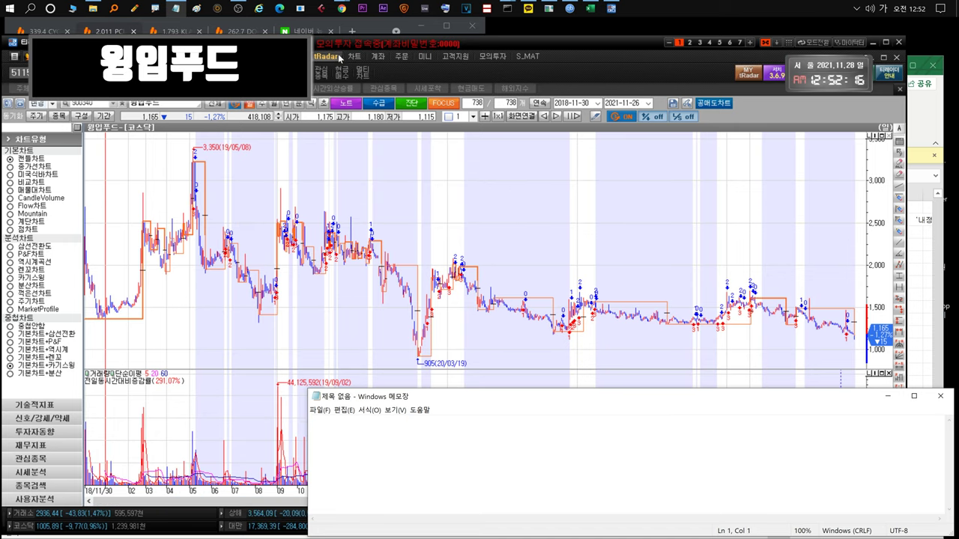
pyautogui.write('추매도할수')
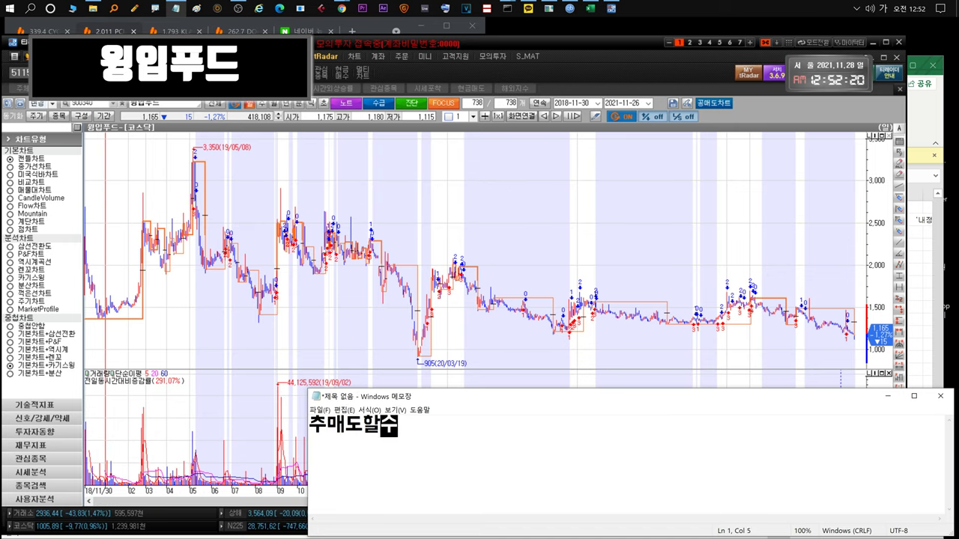
pyautogui.write('없어요...')
pyautogui.press('BackSpace')
pyautogui.press('BackSpace')
pyautogui.press('BackSpace')
pyautogui.press('BackSpace')
pyautogui.press('BackSpace')
pyautogui.press('BackSpace')
pyautogui.press('BackSpace')
pyautogui.press('BackSpace')
pyautogui.press('BackSpace')
pyautogui.press('BackSpace')
pyautogui.press('BackSpace')
pyautogui.press('BackSpace')
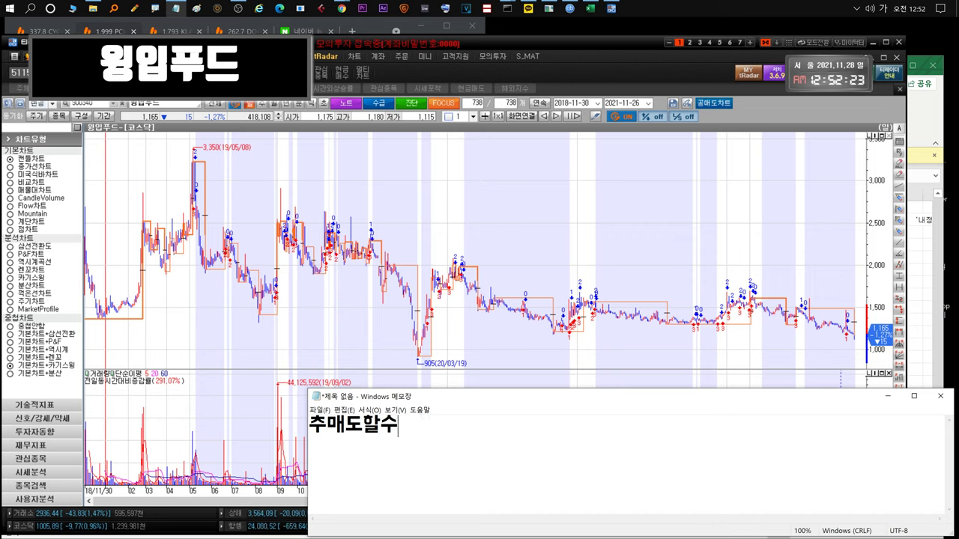
pyautogui.write('추매도 아')
pyautogui.write('재공시로 안하는상황!!')
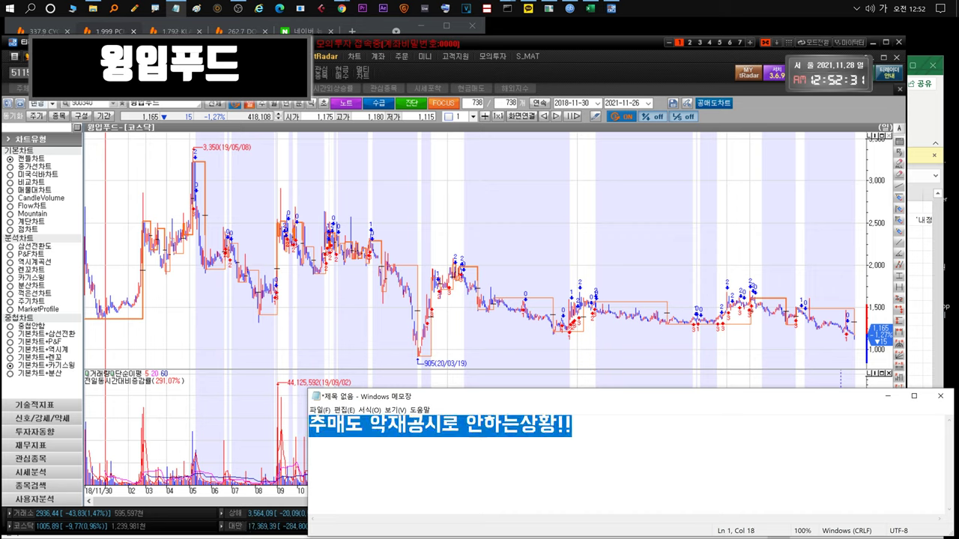
# Clear the note and zoom the 윙입푸드 daily chart in on the latest candles, from 21/08/31 to 21/11/26.
pyautogui.click(364, 425)
pyautogui.hotkey('ctrl', 'a')
pyautogui.press('BackSpace')
pyautogui.moveTo(794, 310); pyautogui.dragTo(861, 311)
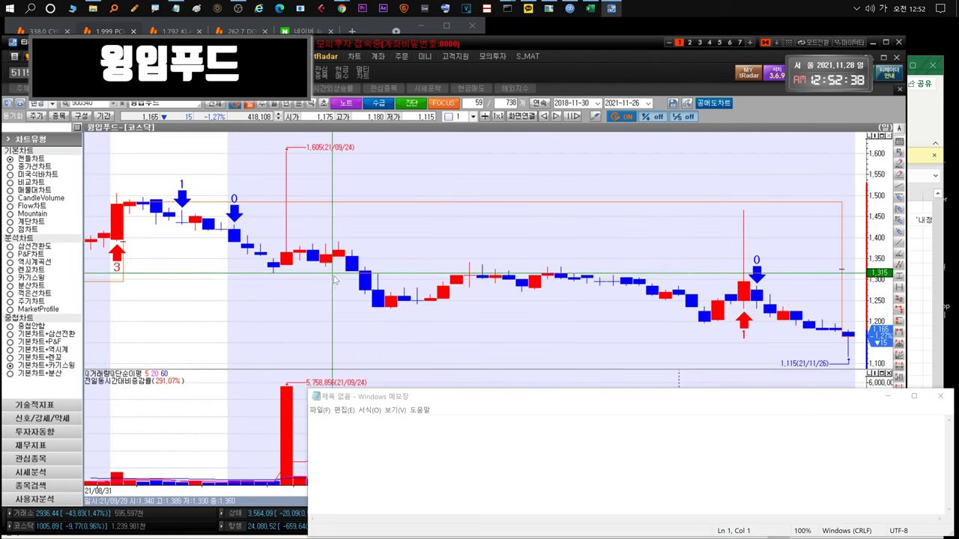
# Select 다날 in the watchlist, then switch to the Excel stock workbook and select cell B212 on the 다날 sheet.
pyautogui.click(380, 88)
pyautogui.click(53, 266)
pyautogui.click(359, 427)
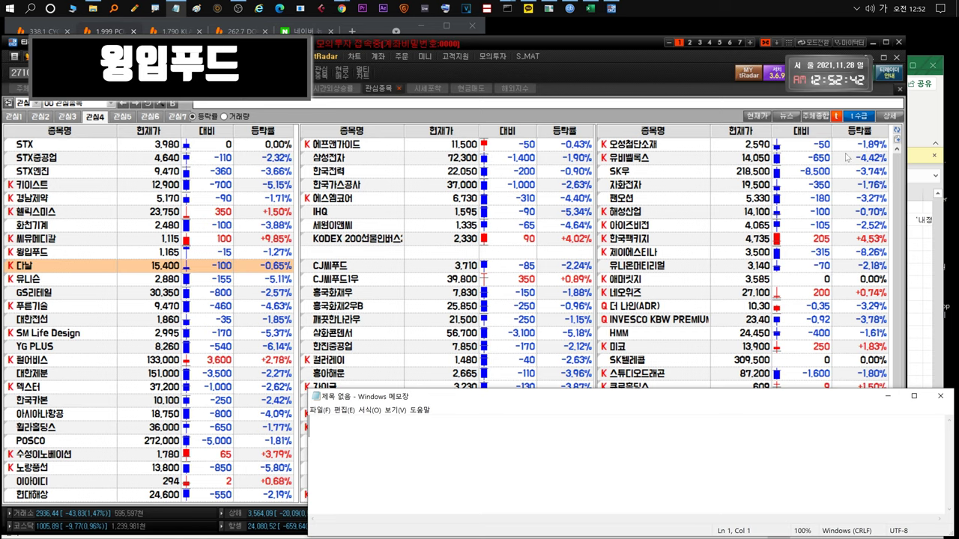
pyautogui.click(920, 113)
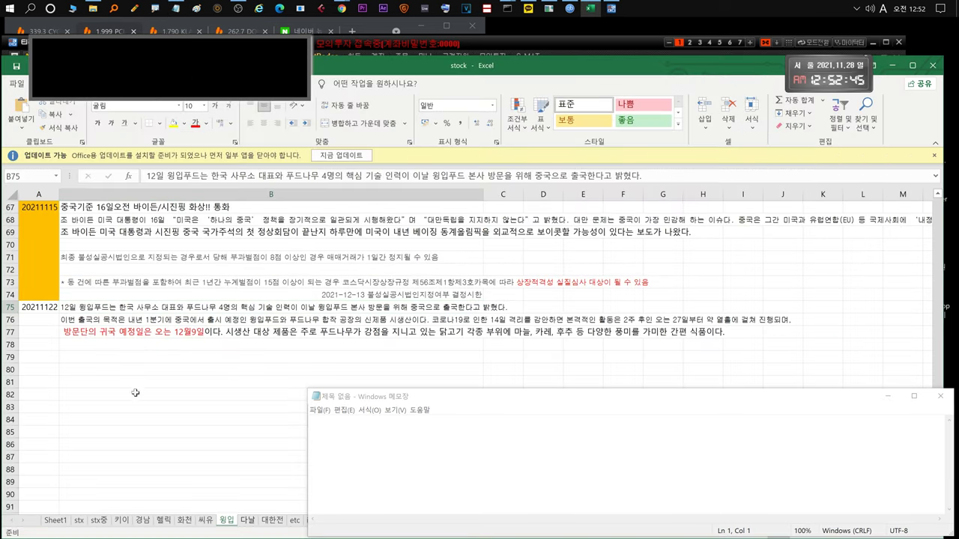
pyautogui.hotkey('ctrl', 'pagedown')
pyautogui.click(231, 299)
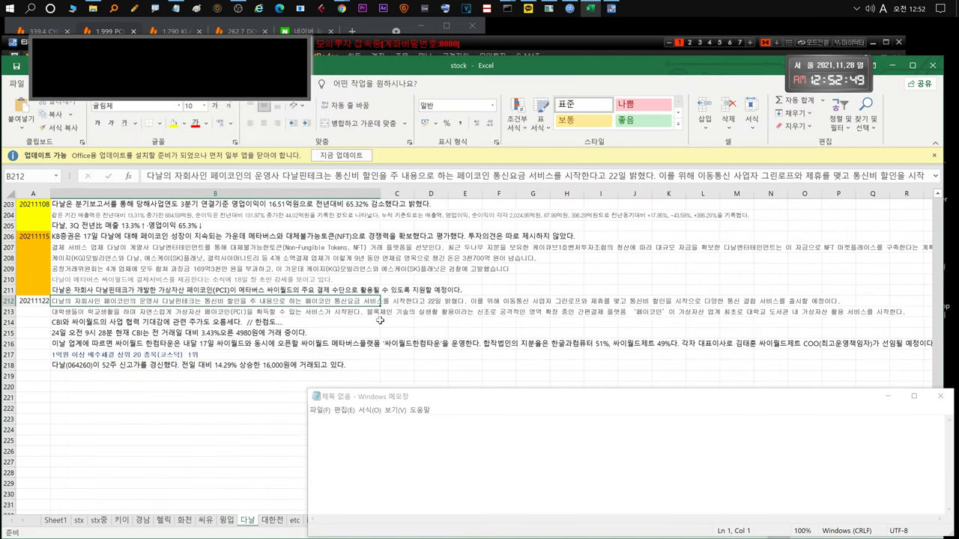
# Switch to Notepad and write two lines: "통신비할인... 그린로프(어딘지몰라요)" and "일단 페이코인쪽이 메인쪽은 많이 끌고오지는 못하는상황이긴한데".
pyautogui.click(365, 435)
pyautogui.write('통신비할인...')
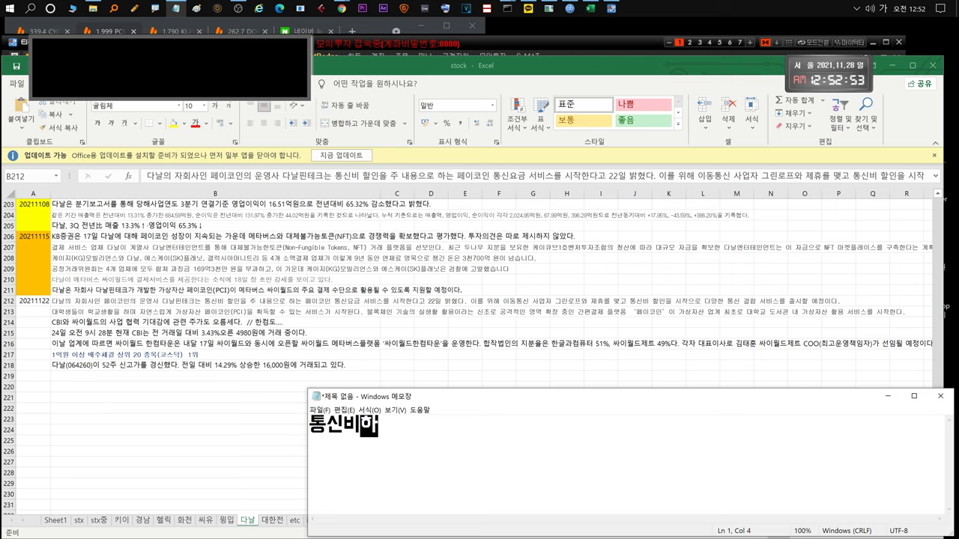
pyautogui.write('  그린로프')
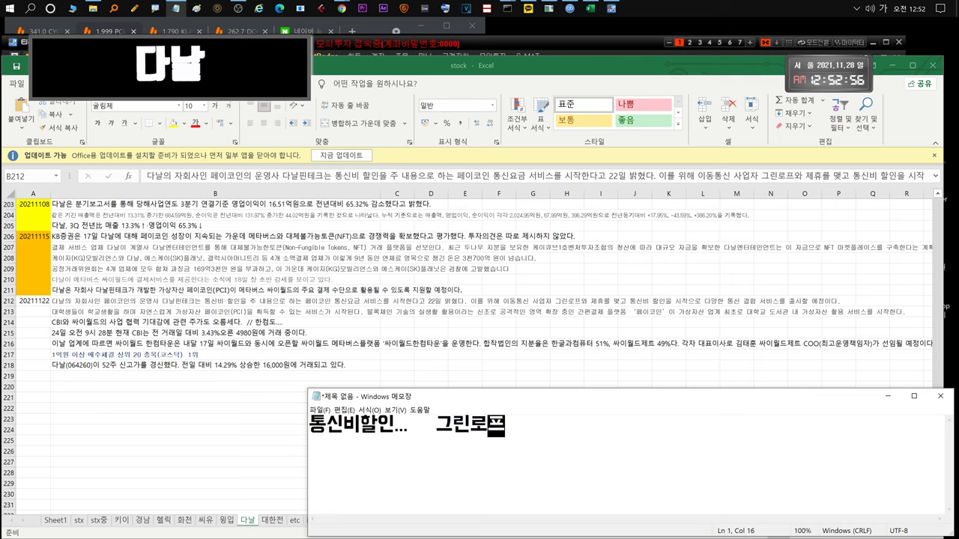
pyautogui.write('(어딘지몰림일단 페이코인쪽이 |')
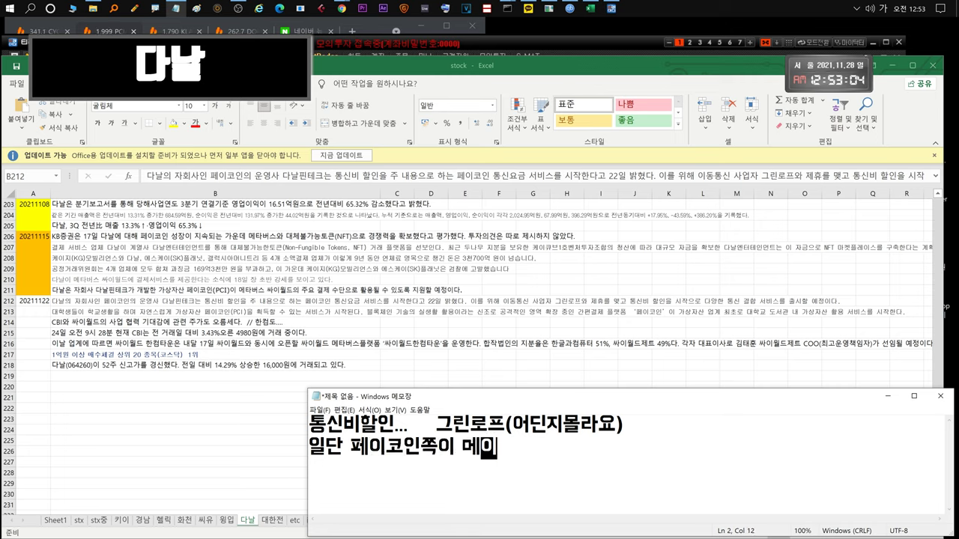
pyautogui.write('인쪽은 많이 끌고오지는 ')
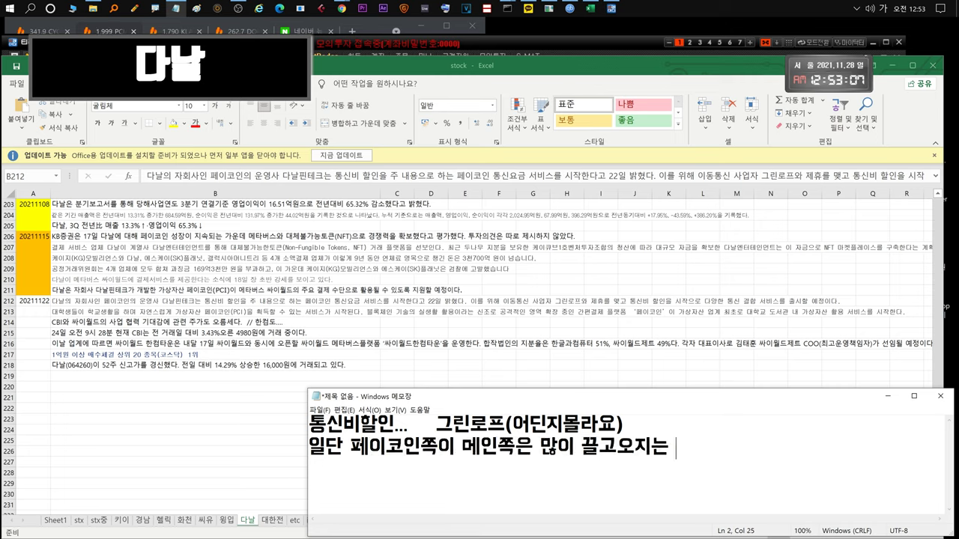
pyautogui.write('못하는상황이긴한ㄷ')
# Replace the note with "싸이월드쪽 잘 터지면 연결이 커지긴할겁니다.".
pyautogui.hotkey('ctrl', 'a')
pyautogui.press('BackSpace')
pyautogui.write('싸이월드ㅉ쪽 잘 터지')
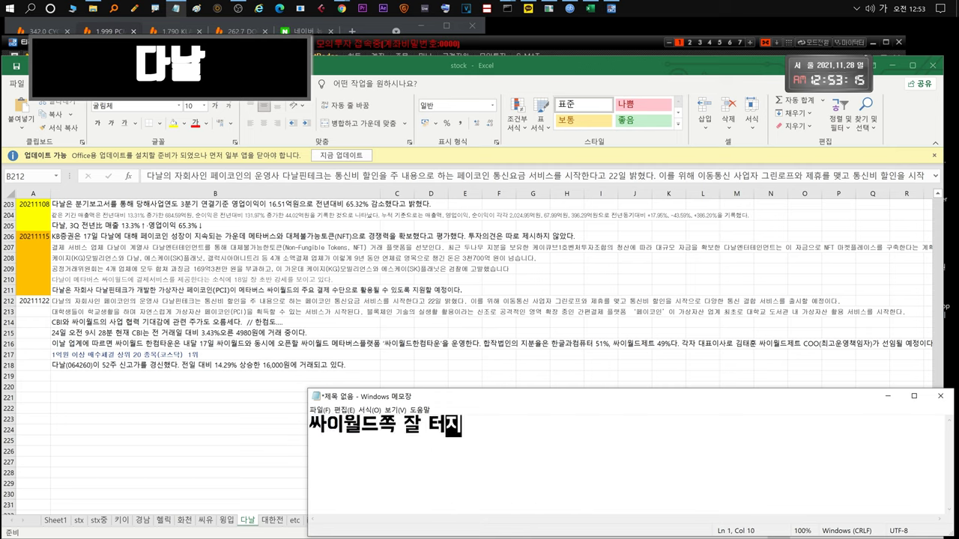
pyautogui.write('면 연결ㅇㅣ 커지긴할겁니다.')
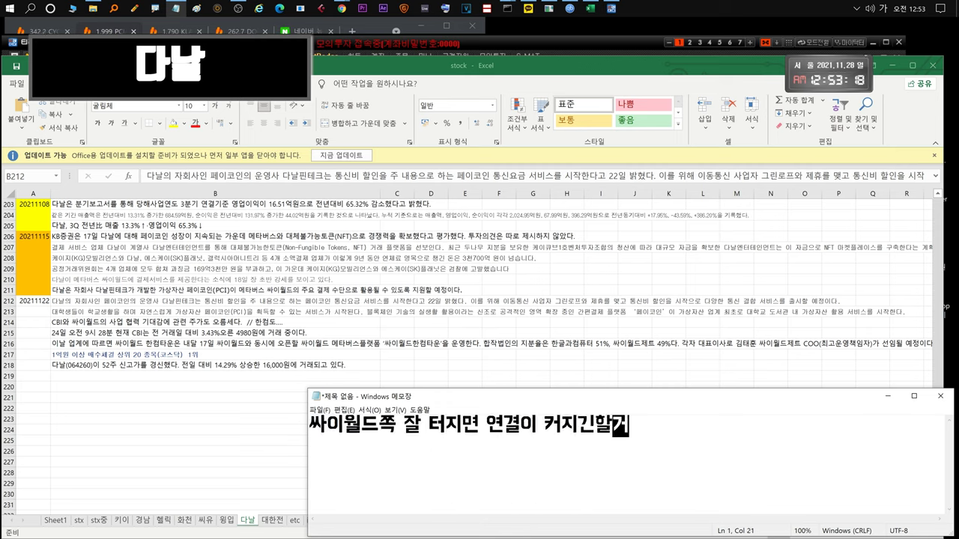
# Replace the note with "왠지 잘안될것같긴한데...... . . . 그래도 잘됐으면 좋겠다는생각해봄".
pyautogui.hotkey('ctrl', 'a')
pyautogui.press('BackSpace')
pyautogui.write('왠지 접')
pyautogui.press('BackSpace')
pyautogui.press('BackSpace')
pyautogui.write('잘안될것같긴ㅂ')
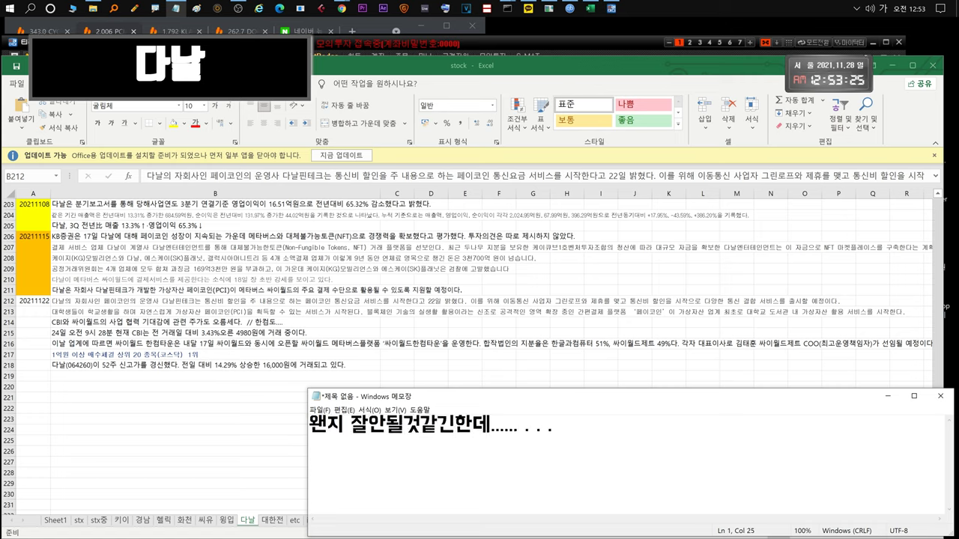
pyautogui.write(' 그래도 잘됐으면 좋겠다')
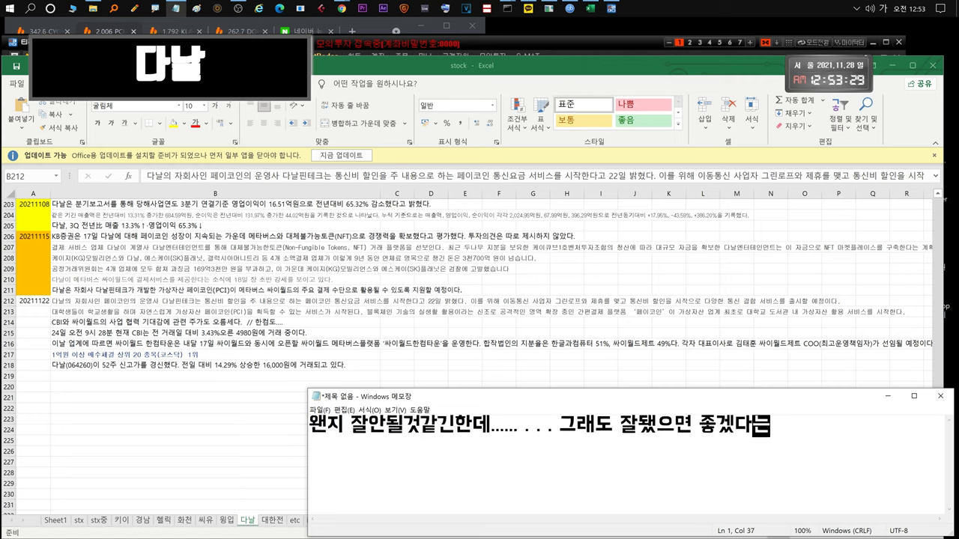
pyautogui.write('는생각해봄')
# Replace the note with a short follow-up remark beginning "그래야 다날도".
pyautogui.hotkey('ctrl', 'a')
pyautogui.press('BackSpace')
pyautogui.write('그래야 다ㅂ')
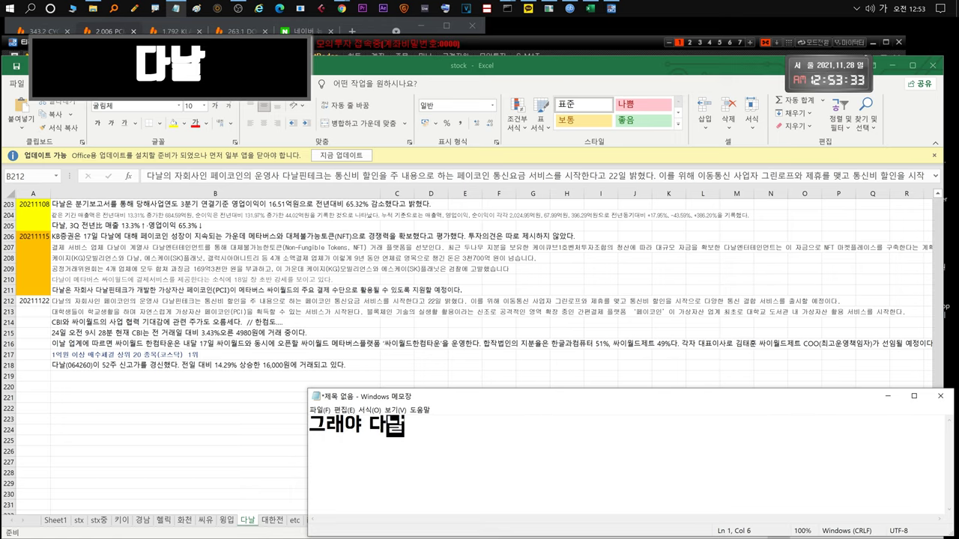
pyautogui.press('BackSpace')
pyautogui.write('날도 ㅁ낭커졌다')
# Clear the note, select the CBI news in cell B214, and write "CBI....한컴 연결됐고.. 그나마 한컴이 운영이나 이런부분 잘".
pyautogui.hotkey('ctrl', 'a')
pyautogui.press('BackSpace')
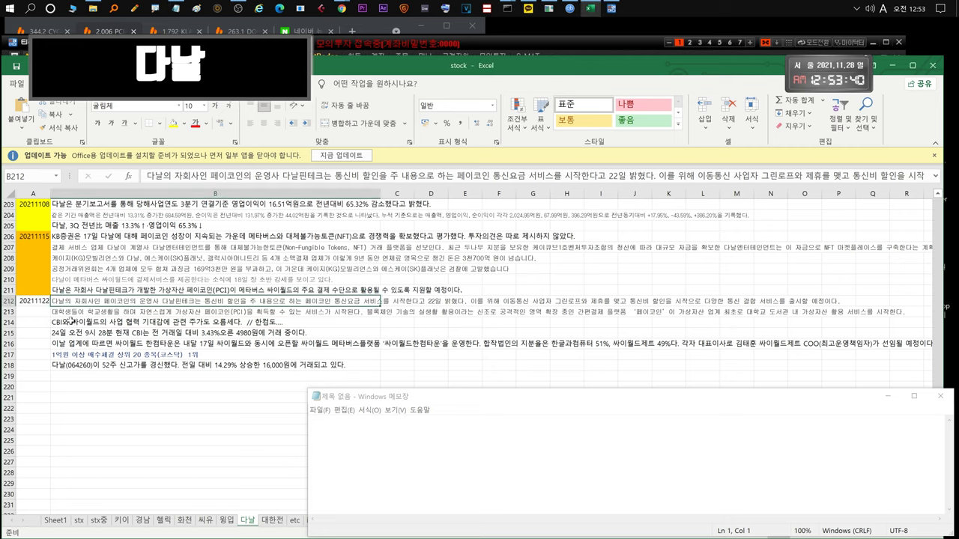
pyautogui.click(93, 317)
pyautogui.hotkey('alt', 'Tab')
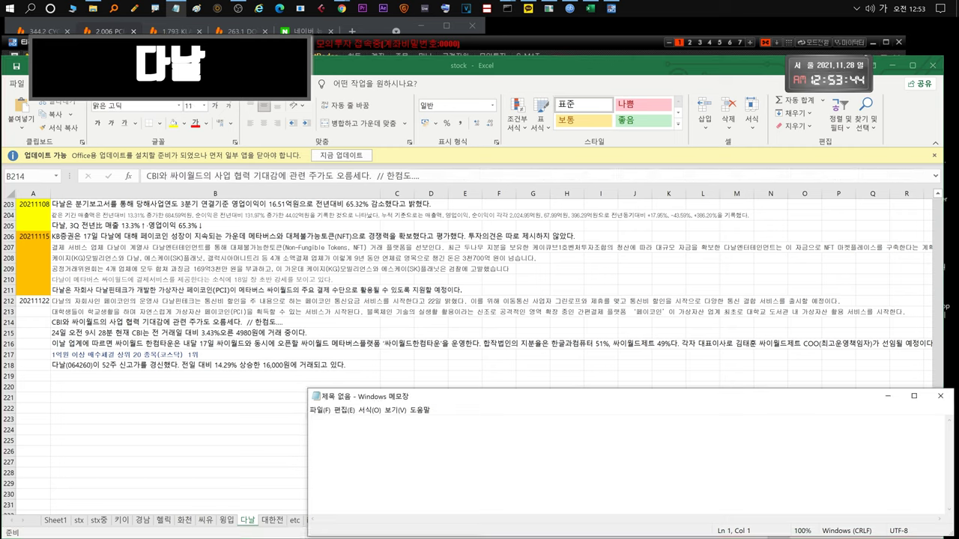
pyautogui.press('Hangul')
pyautogui.write('CBI....')
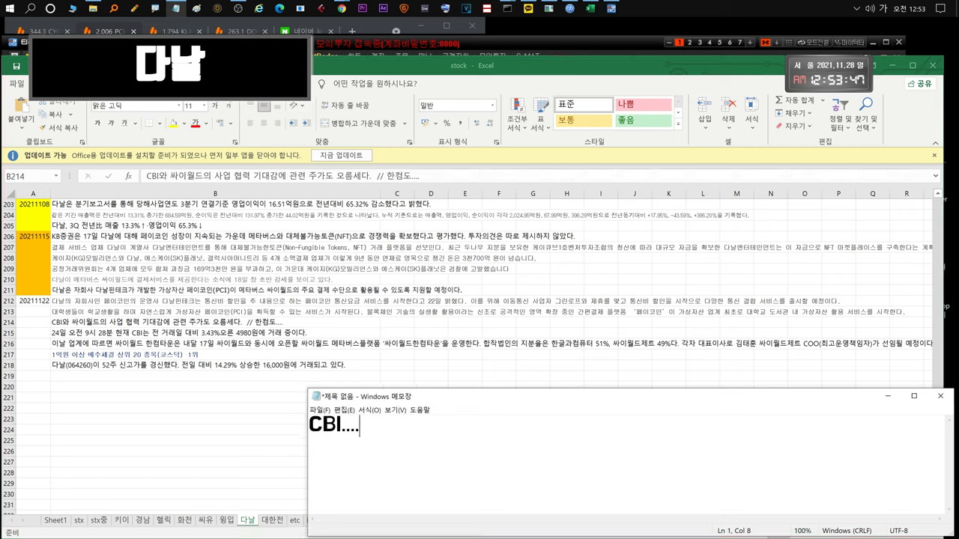
pyautogui.write('한컴  연결되ㅆ고.. 그나마 한ㄱㅓㅁ이 운영')
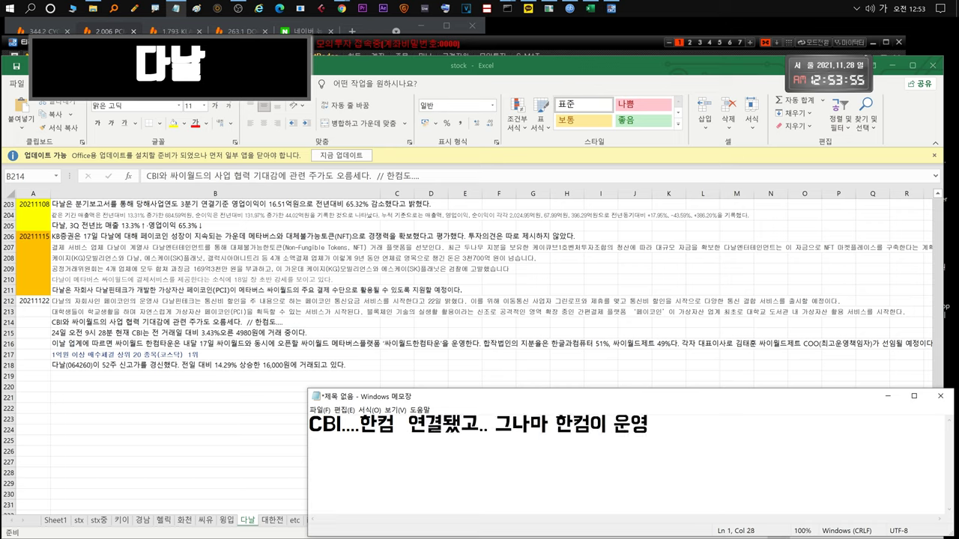
pyautogui.write('이나 이런부분 잡')
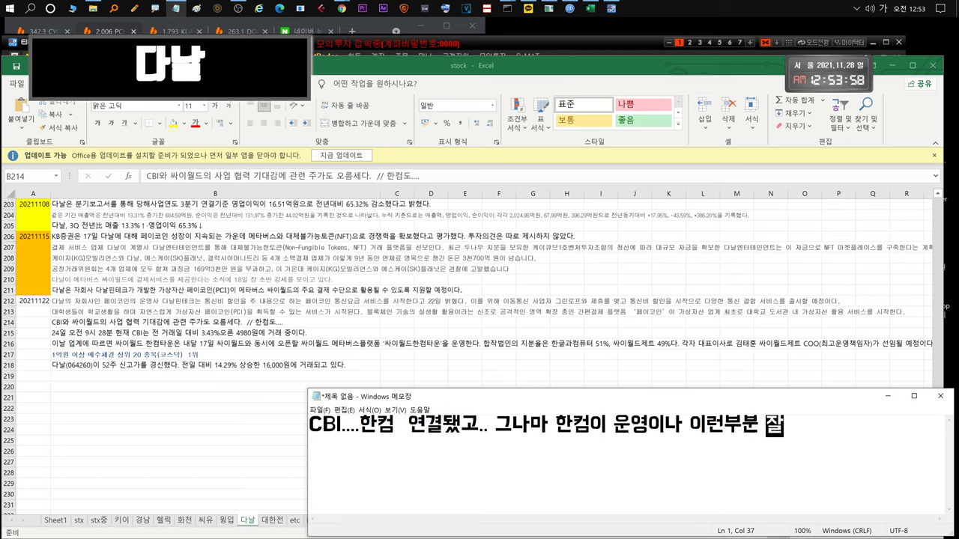
# Rewrite the CBI note's ending after "한컴이" as "전체적인건 잘 잡아줘서", adding a second line "잘될것같은?? 느낌은 있긴합니다만!!!!".
pyautogui.press('BackSpace')
pyautogui.press('BackSpace')
pyautogui.press('BackSpace')
pyautogui.press('BackSpace')
pyautogui.press('BackSpace')
pyautogui.press('BackSpace')
pyautogui.press('BackSpace')
pyautogui.press('BackSpace')
pyautogui.press('BackSpace')
pyautogui.press('BackSpace')
pyautogui.press('BackSpace')
pyautogui.press('BackSpace')
pyautogui.write('저ㄴ체적으')
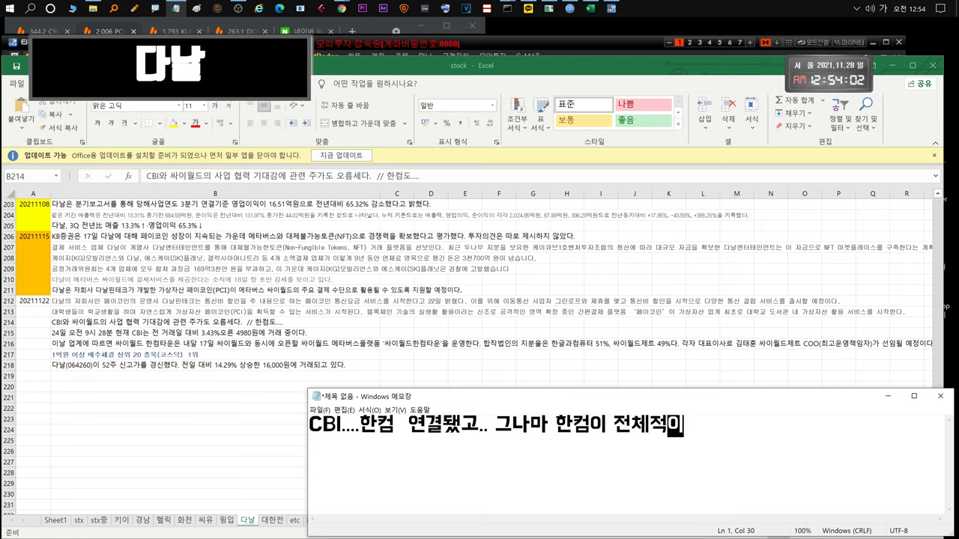
pyautogui.write('ㄴ건 잘 자ㅂ아줘')
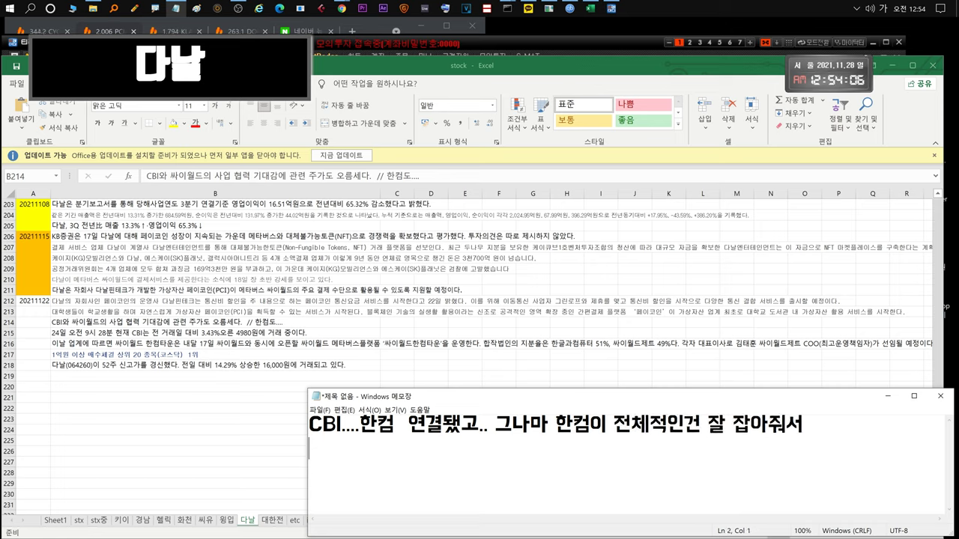
pyautogui.write('잘될것같음')
pyautogui.write('?? 느낌은 있ㄱㅣㄴ합니다만!!!!')
# Clear the note, consult the 싸이월드 한컴타운 news in row 216, and write "17일.... 얼마안남았네요".
pyautogui.hotkey('ctrl', 'a')
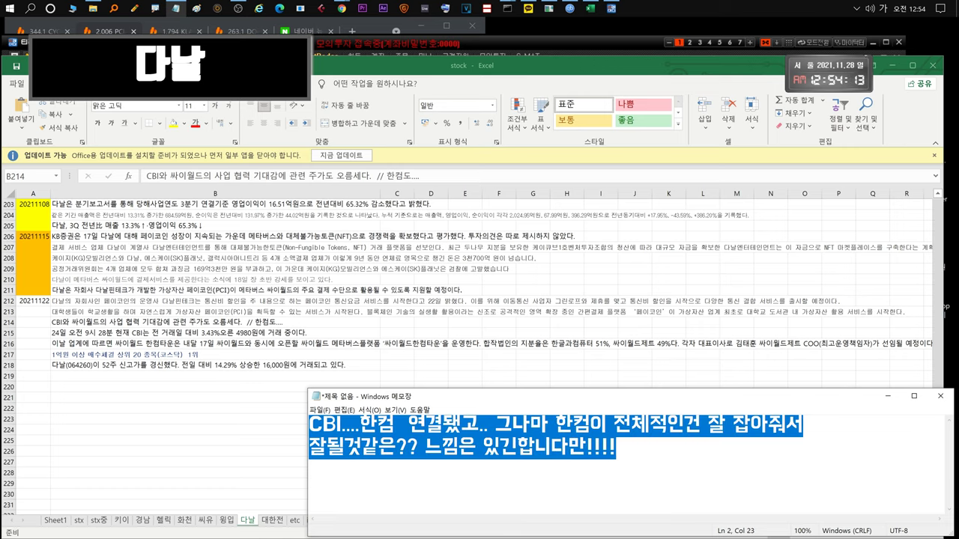
pyautogui.press('BackSpace')
pyautogui.click(214, 343)
pyautogui.click(354, 428)
pyautogui.write('17일...')
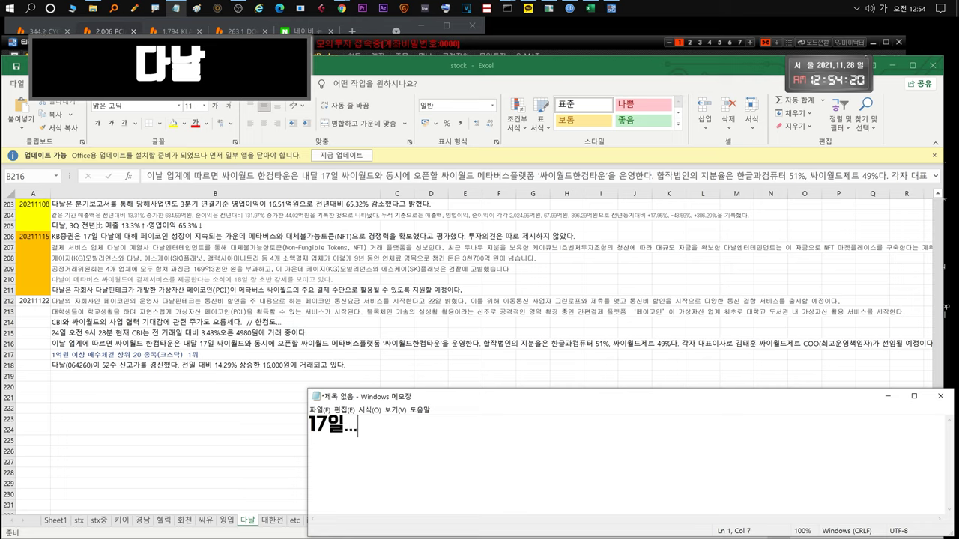
pyautogui.click(589, 344)
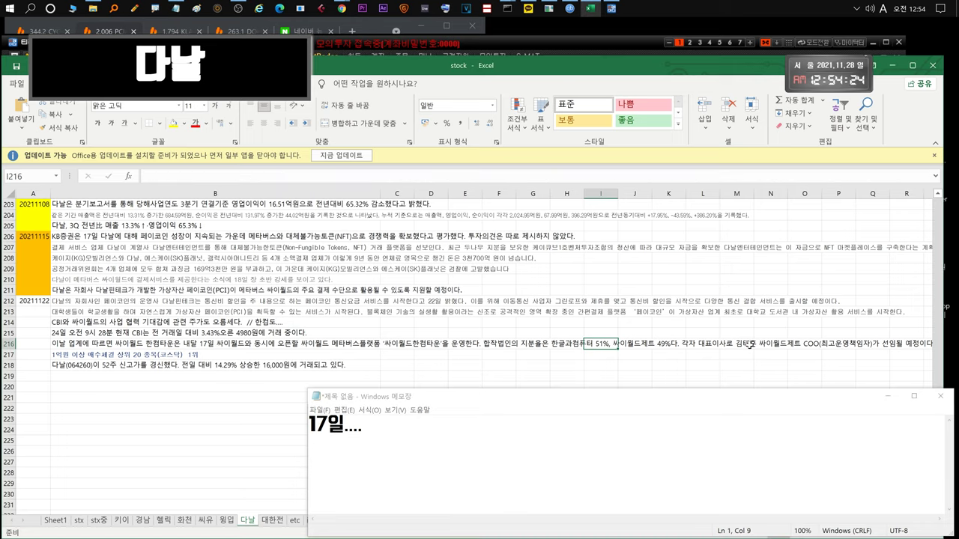
pyautogui.hotkey('alt', 'Tab')
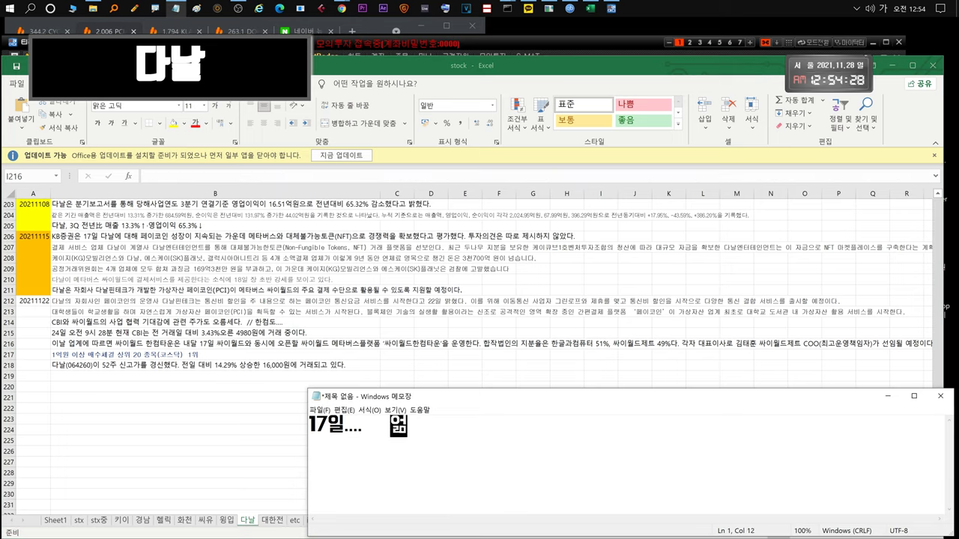
pyautogui.write('얼마안남았네요')
# Replace the note with "인트로메딕이 싸이월드빨로 엄청 오를수도있으니 단타 좋아하시는분들은".
pyautogui.hotkey('ctrl', 'a')
pyautogui.write('인트로메뉴')
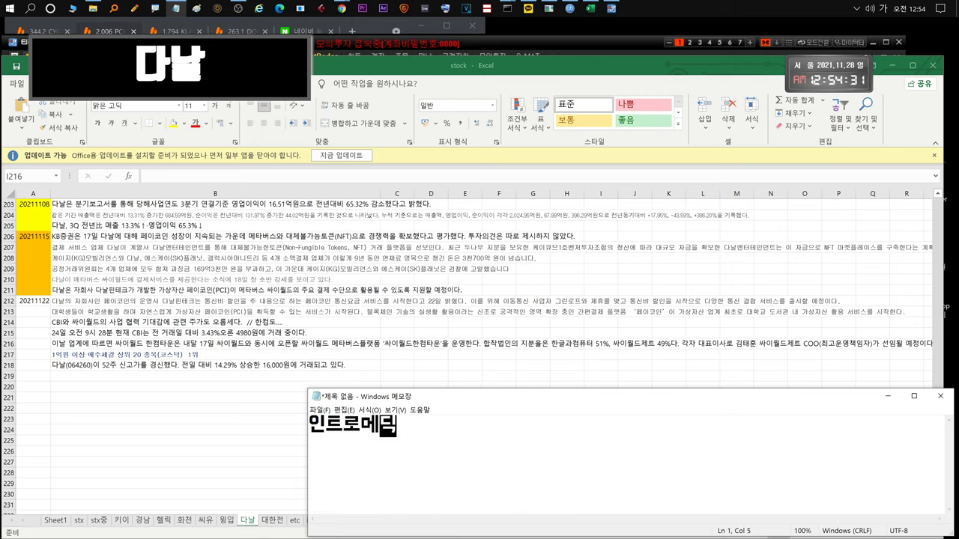
pyautogui.write('ㄱ이 ㅆㅏ이월드빨로 옙')
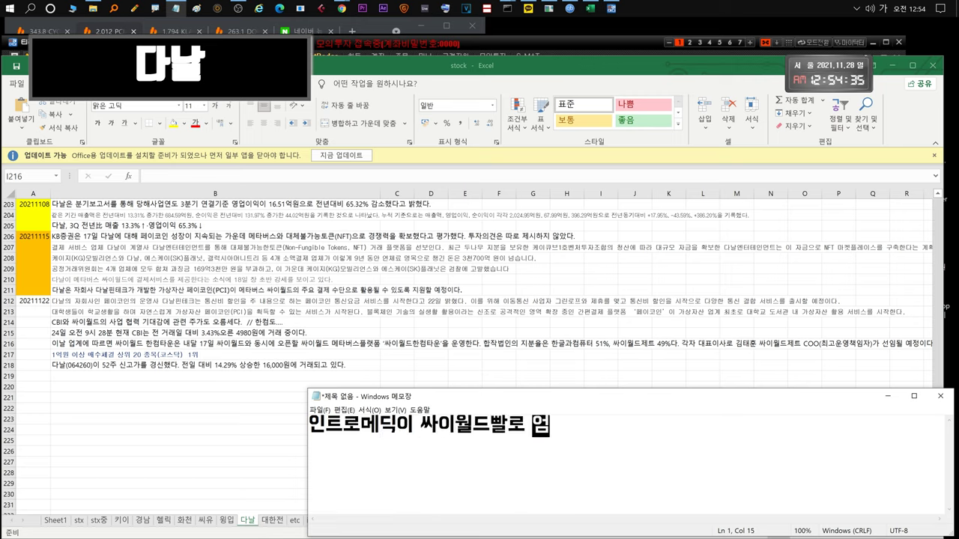
pyautogui.write('청 오를수도있으니 단타 좋아하시는분들읍')
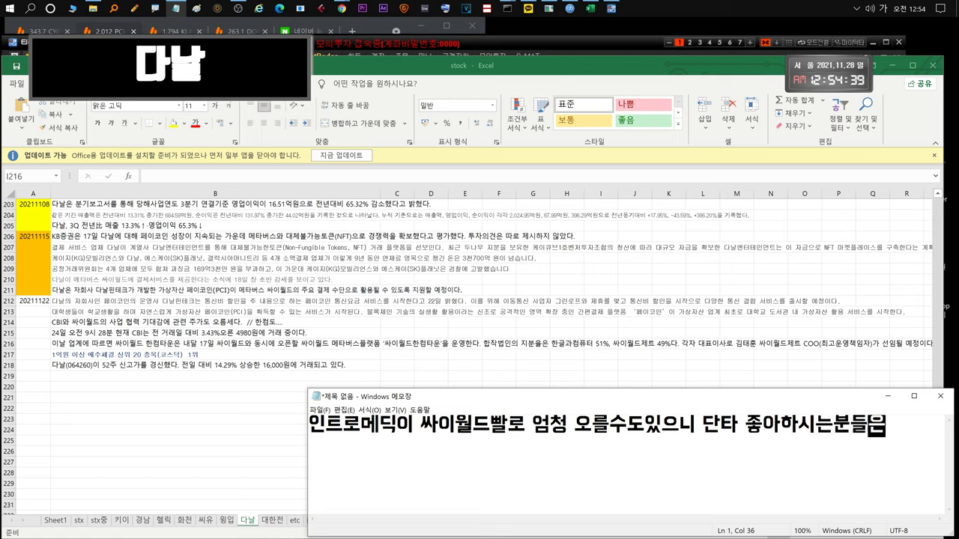
# Replace the note with a remark beginning "그종목" and ending "봐보셔도됩니다.".
pyautogui.hotkey('ctrl', 'a')
pyautogui.write('그종넘')
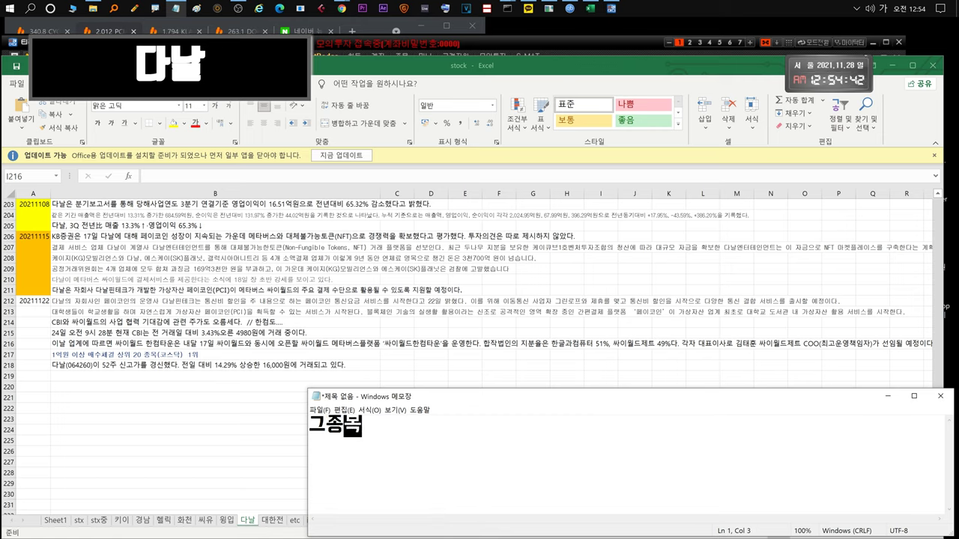
pyautogui.write(' 재미퇸 봐보셔도됩니다.')
# Consult the buy-ranking record in row 217 and replace the note with "다날 매수체결1위 연속2".
pyautogui.hotkey('ctrl', 'a')
pyautogui.press('BackSpace')
pyautogui.write('다날')
pyautogui.click(121, 352)
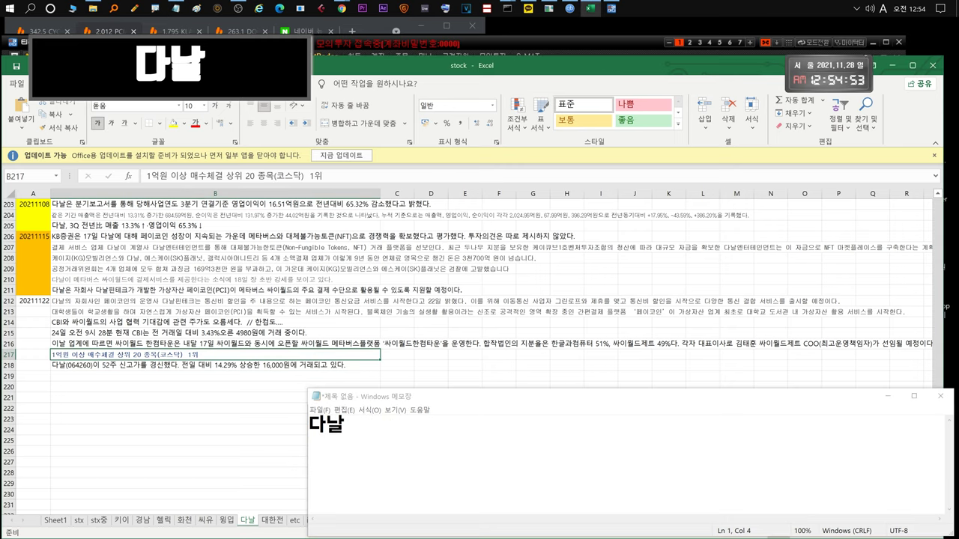
pyautogui.click(350, 425)
pyautogui.write('매수체겨')
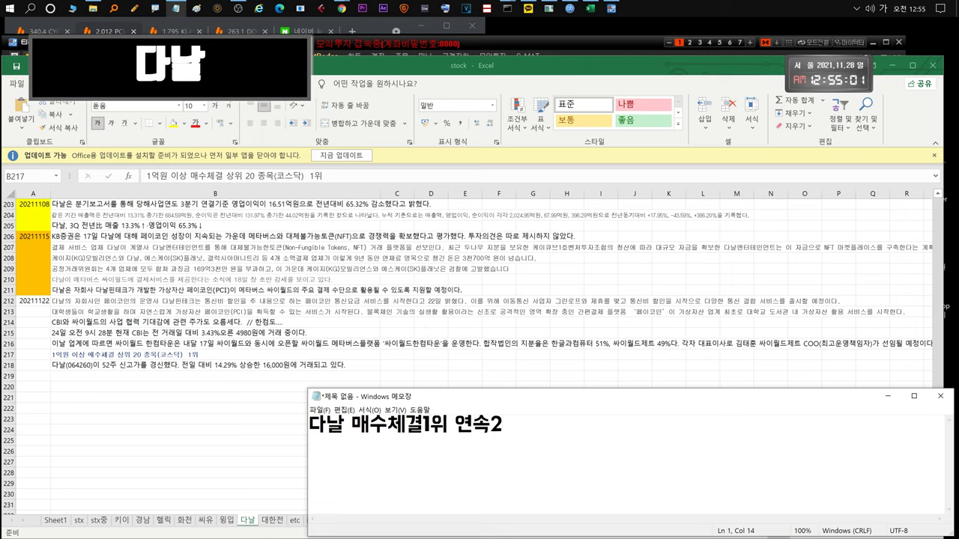
# Replace the note with "그리고 차트도 좋아요. 금요일 좀 밀리긴했지만~!~~".
pyautogui.hotkey('ctrl', 'a')
pyautogui.write('그리고 차트도 좋음')
pyautogui.write('요. 금요일 좀 밀리긴했지만~!~')
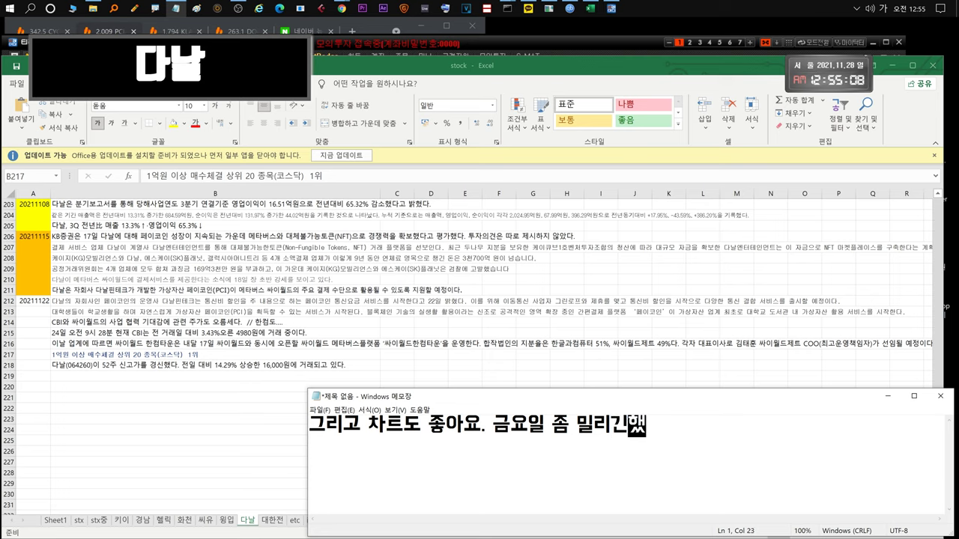
# Consult row 218 and 다날 in the tRadar watchlist, and replace the note with "밀어내지만 그래도 잘 버티고 있습니다. 그리고 페이코인".
pyautogui.click(155, 367)
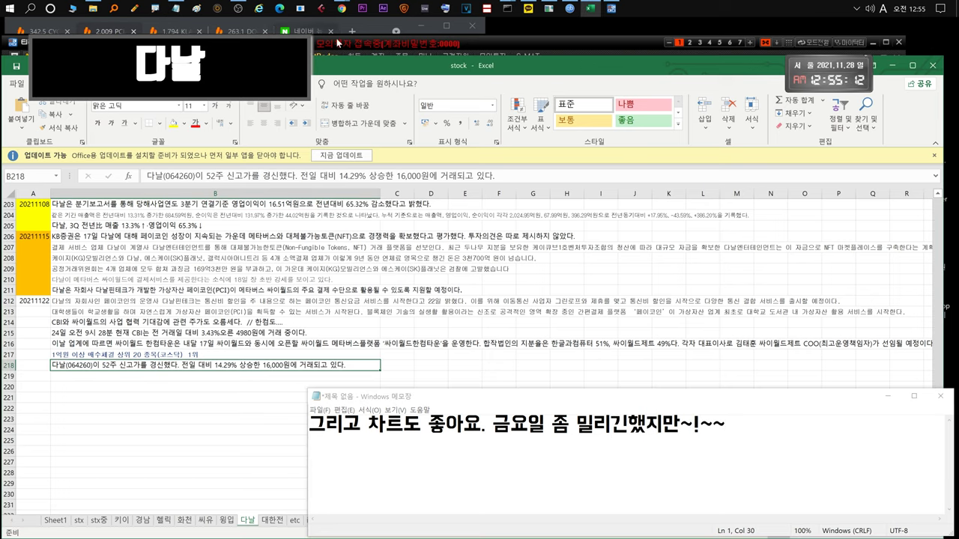
pyautogui.click(337, 43)
pyautogui.click(41, 267)
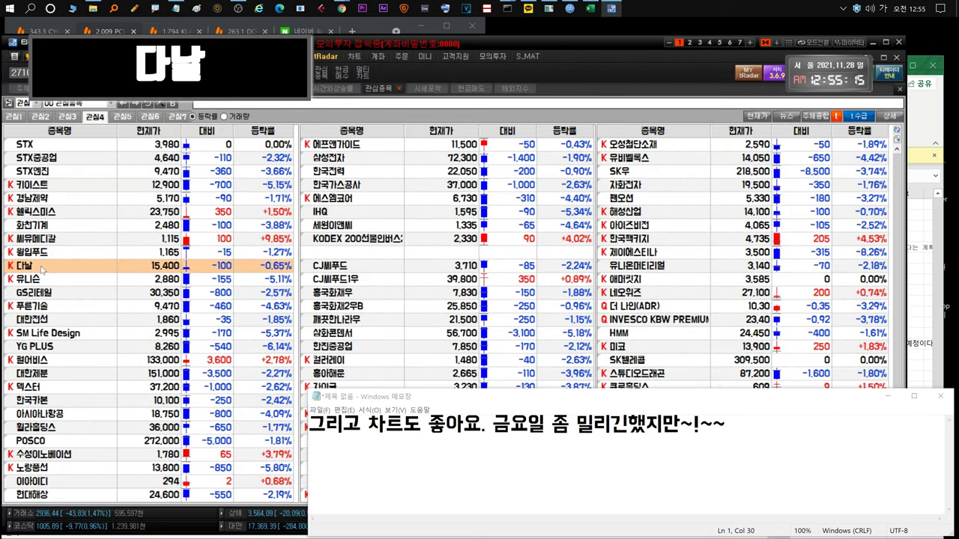
pyautogui.doubleClick(41, 266)
pyautogui.click(380, 88)
pyautogui.hotkey('alt', 'Tab')
pyautogui.hotkey('shift', 'Home')
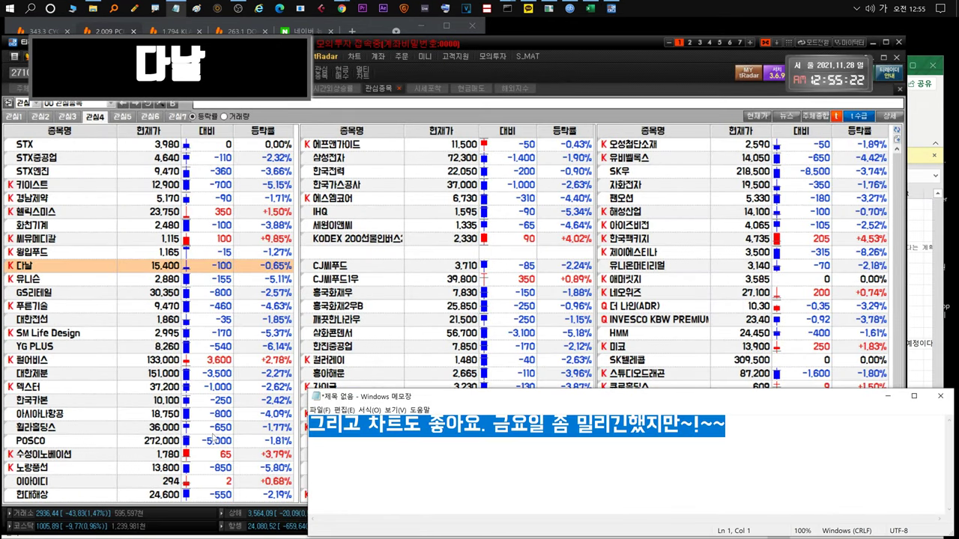
pyautogui.write('밀어내지만 그래도 잘 버티고 있습니다. 그리고 페이코인')
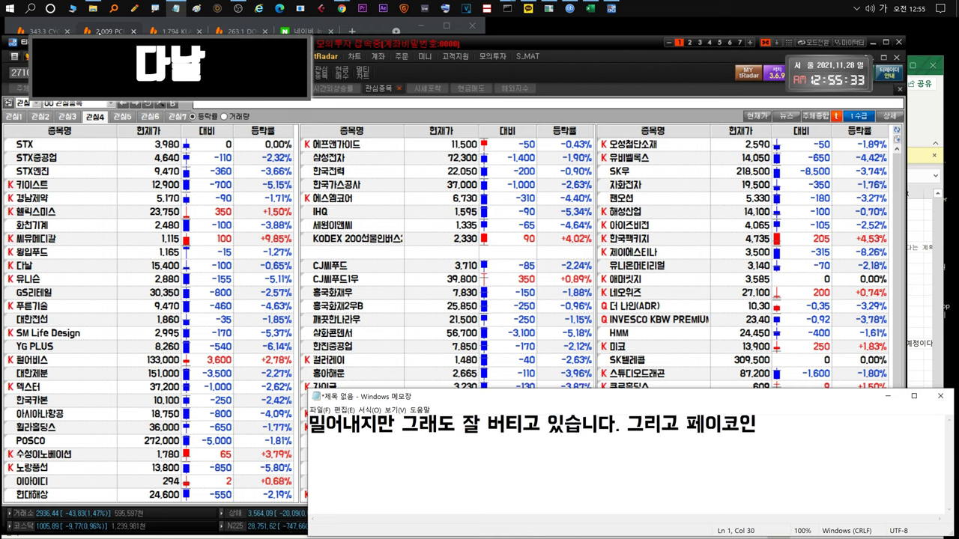
# Replace the note with "왼쪽위에 숫자 보이시죠!".
pyautogui.hotkey('ctrl', 'a')
pyautogui.write('왼쪽위에 숫자')
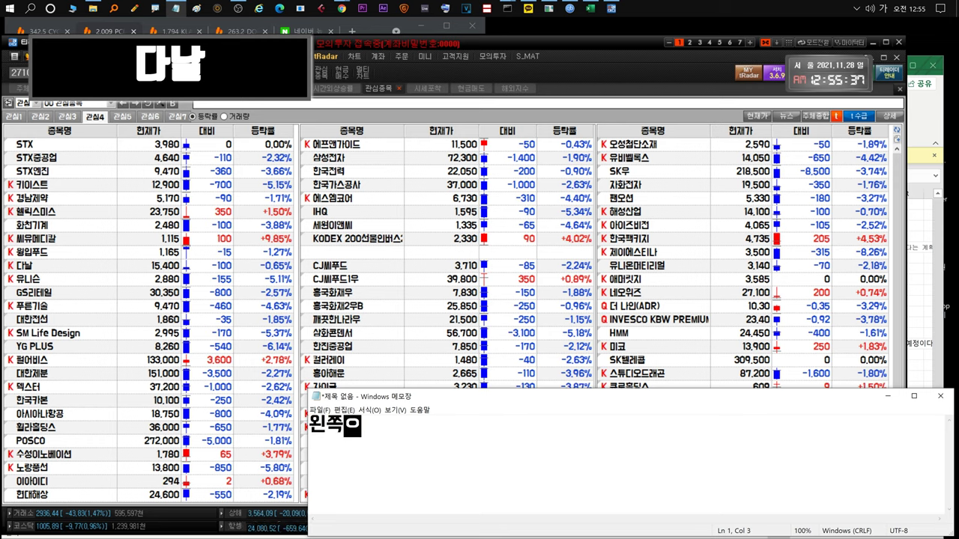
pyautogui.write('보이시죠!')
# Replace the note with "빗썸 업비트에서 가능한데".
pyautogui.hotkey('ctrl', 'a')
pyautogui.press('BackSpace')
pyautogui.write('빗썸 업비트에서 가능한데')
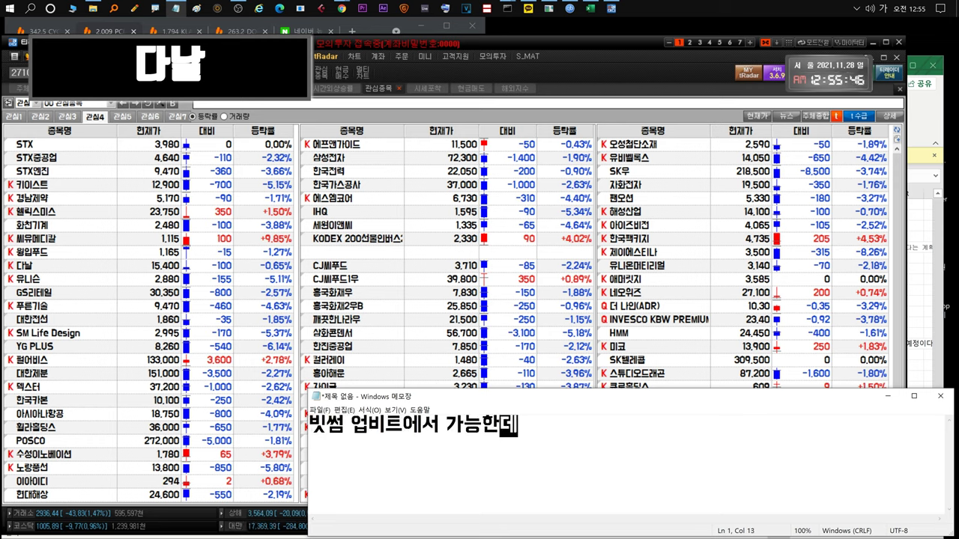
# Replace the note with "저는 빗썸에서 매수 끝냈습니다.".
pyautogui.hotkey('ctrl', 'a')
pyautogui.press('BackSpace')
pyautogui.write('저는 빗썸에')
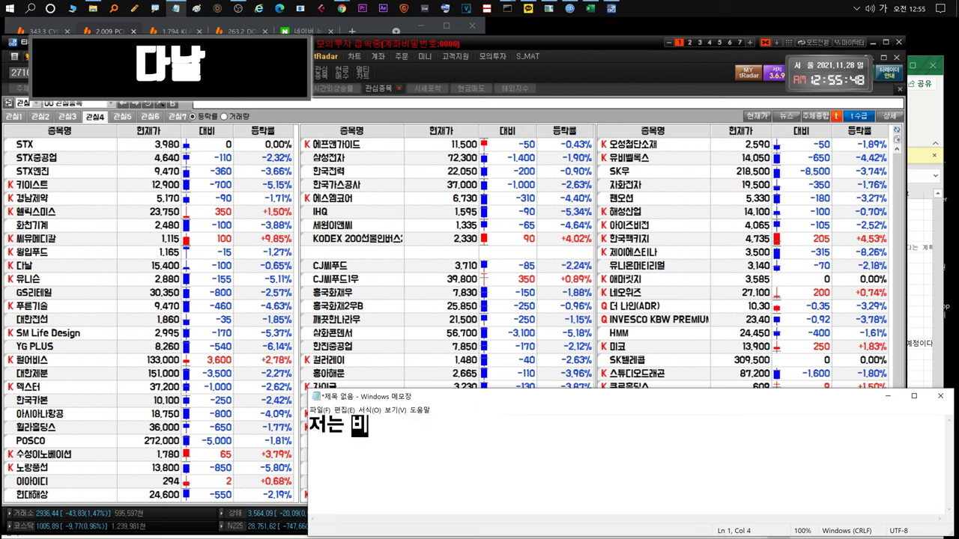
pyautogui.write('서 매수 끝냈습니다.')
# Replace the note with the buying remark "1000원대는 그냥 매수해도 될것같아요~~~".
pyautogui.hotkey('ctrl', 'a')
pyautogui.press('BackSpace')
pyautogui.write('1000원대는 그냥 매수')
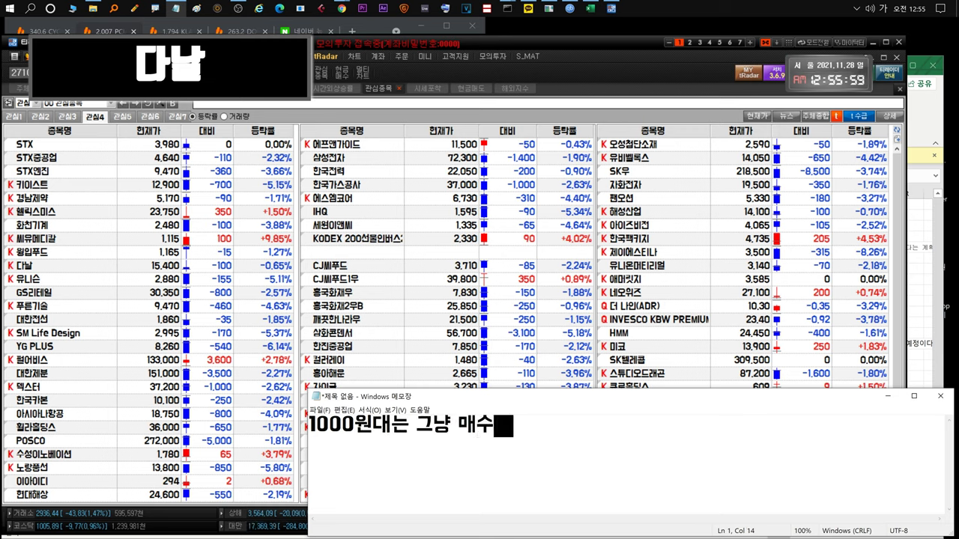
pyautogui.write('해도 될것같아요~~~')
# Replace the note with "유니슨.... 그래도 3천까지는 찍어주고 내려왔습니다." and a second line "공시떠도 잘 안올라가네요".
pyautogui.hotkey('ctrl', 'a')
pyautogui.press('BackSpace')
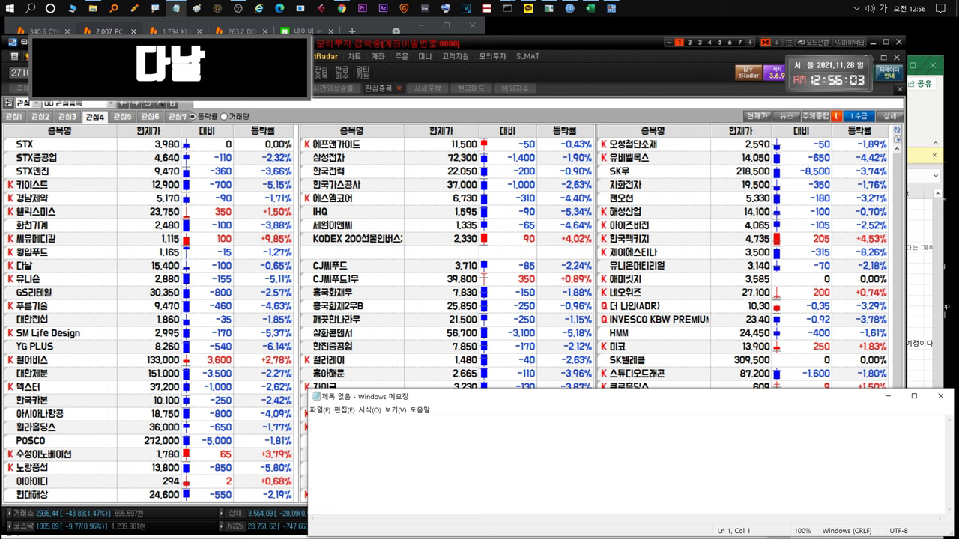
pyautogui.write('ㅇ니슨.... 그래도 3천까지는 찍어')
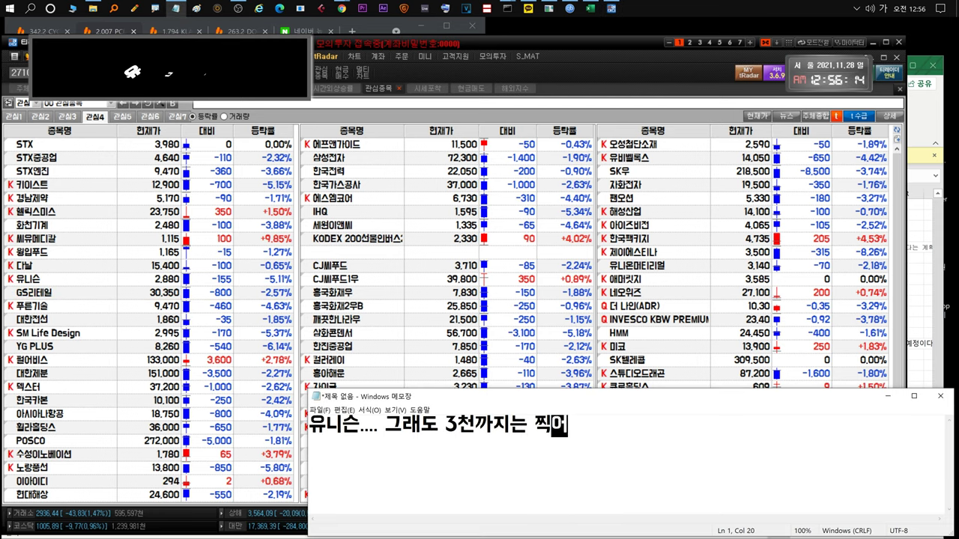
pyautogui.write('주고 내다왔습니다.')
pyautogui.press('Return')
pyautogui.write('공시')
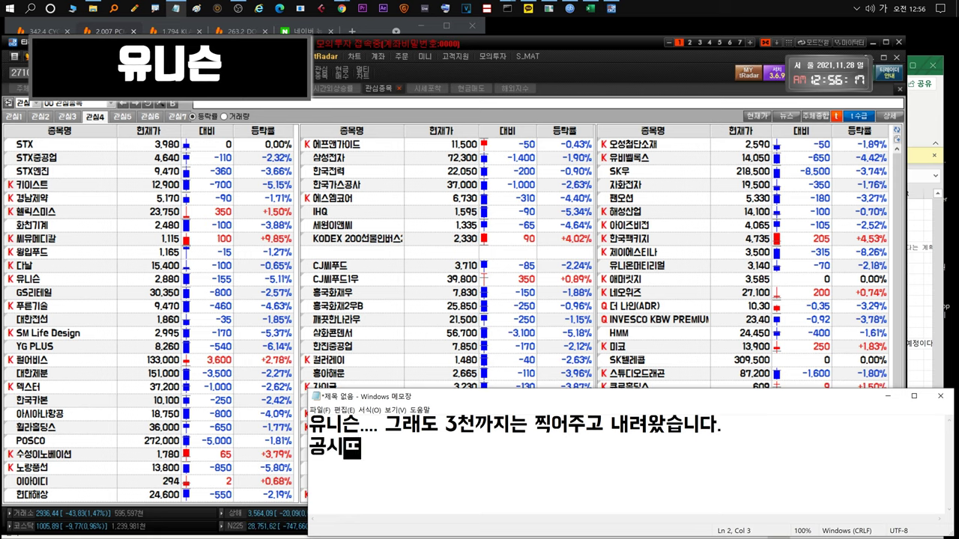
pyautogui.write('떠도 잘 안올라가네요')
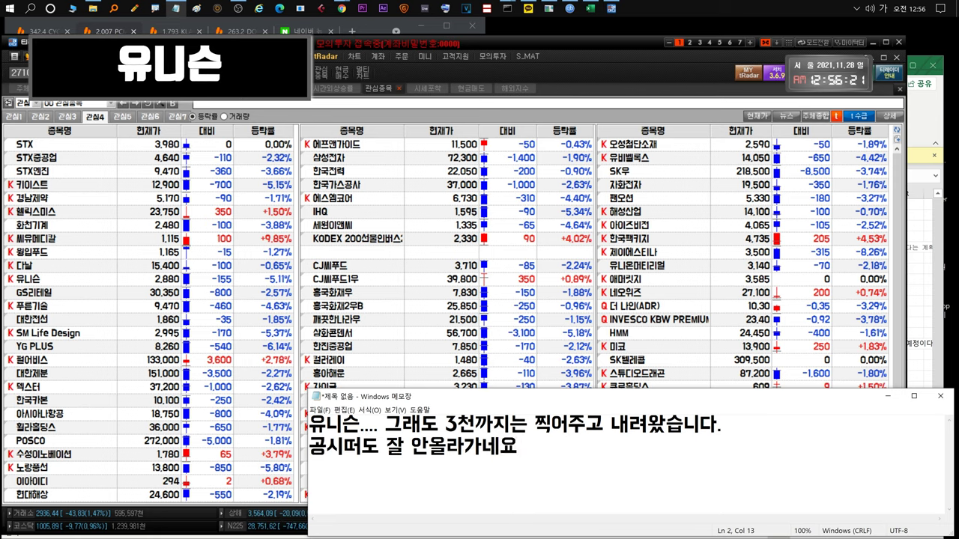
# Open 유니슨's chart and replace the note with "변이바이러스만 아니었으면", "올라갈예정이었을건데....." and "코로나영향으로 많이빠질수도있을것같습니다... 재수가 없는..타이밍!!" on three lines.
pyautogui.doubleClick(185, 280)
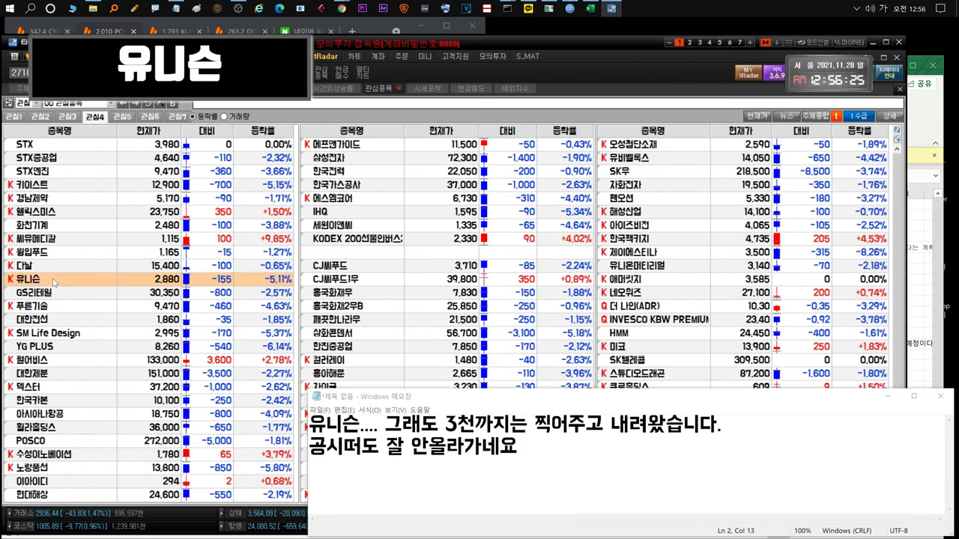
pyautogui.hotkey('alt', 'Tab')
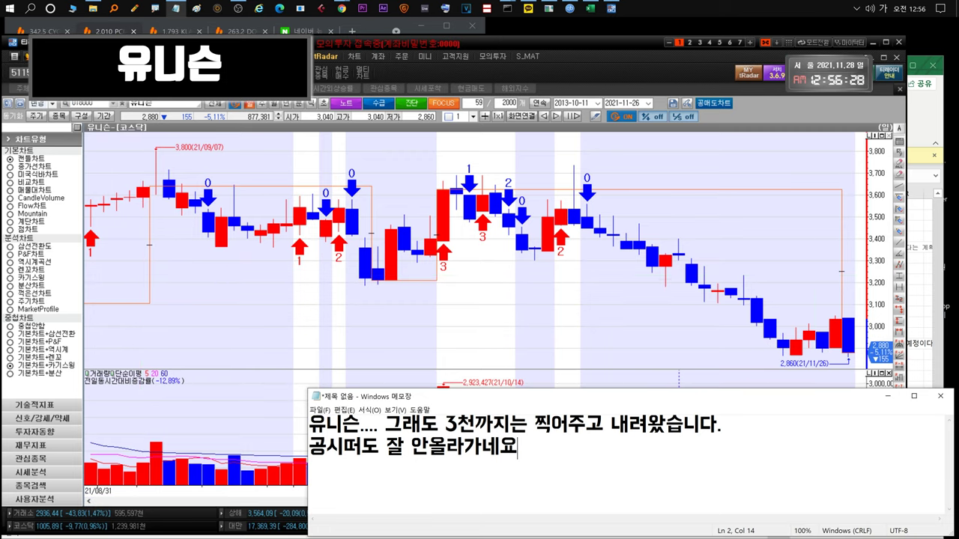
pyautogui.hotkey('ctrl', 'a')
pyautogui.press('Delete')
pyautogui.write('변이바이러스만 아니었으면')
pyautogui.press('Return')
pyautogui.write('올라갈예지')
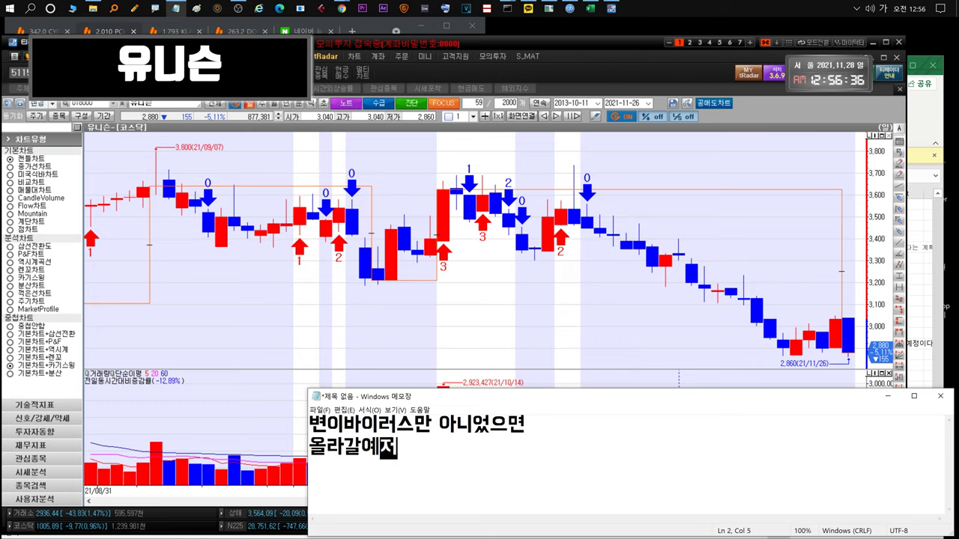
pyautogui.write('이었을건')
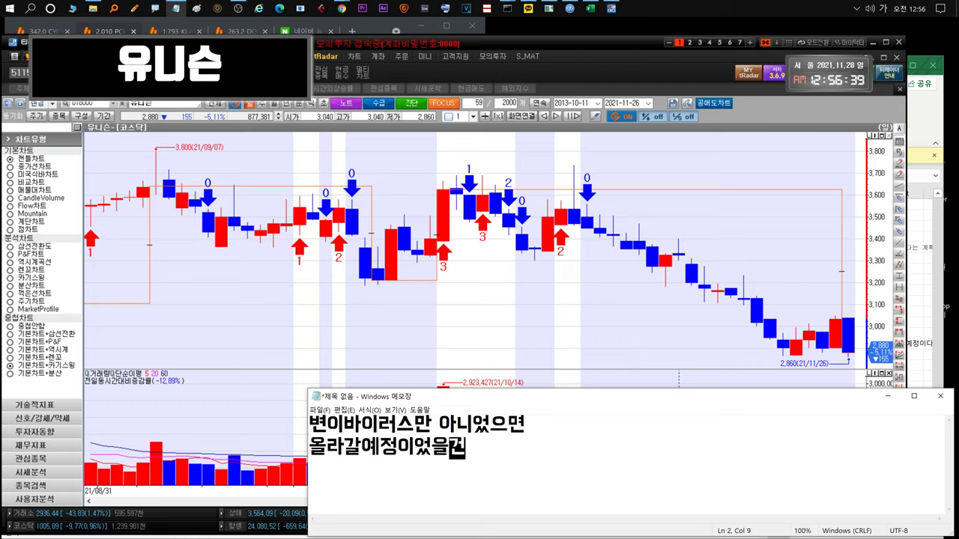
pyautogui.write('데....코로나영향으로 많이빠졌')
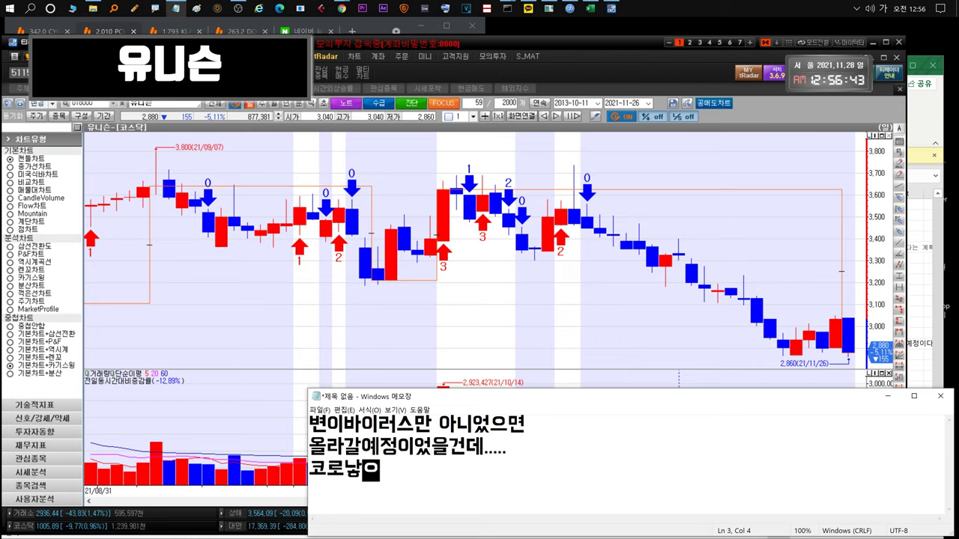
pyautogui.write('수도있을것같습니')
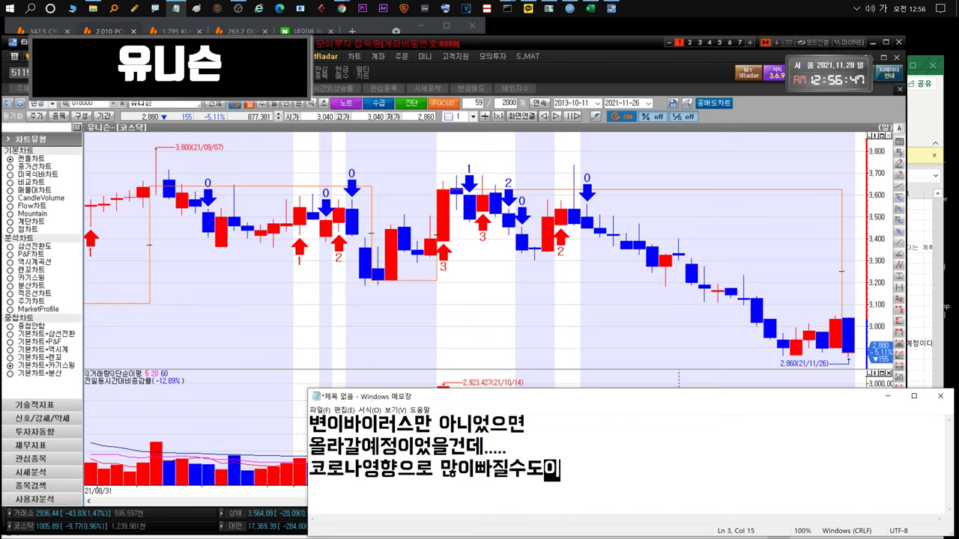
pyautogui.write('다... 재수가 없는..타이미')
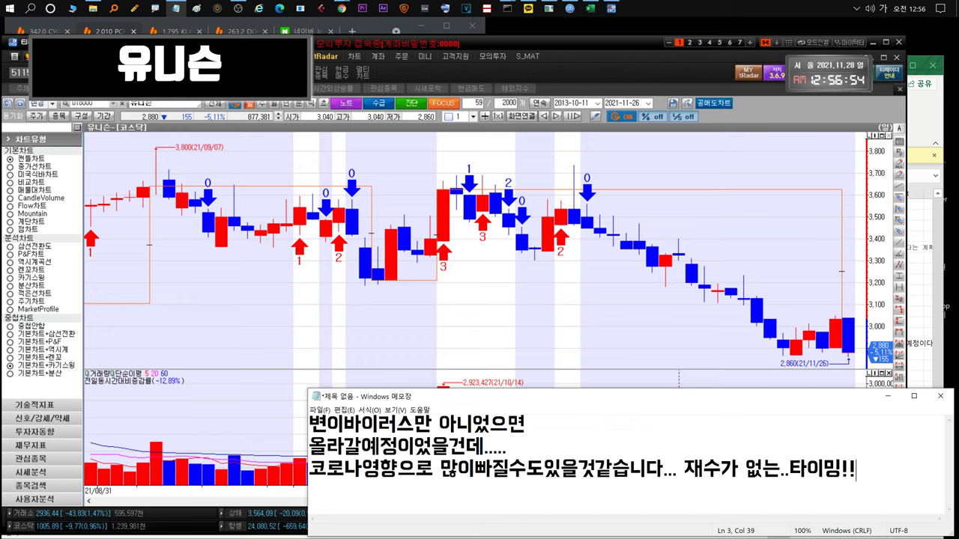
# Examine 유니슨's long-term chart and replace the note with "급락나오면 2천원까지도 봐야겠네요......" and a second line "2천원아래내려가면 비중 더 늘려도 될것같은데~~".
pyautogui.hotkey('ctrl', 'a')
pyautogui.press('BackSpace')
pyautogui.moveTo(826, 135); pyautogui.dragTo(370, 277)
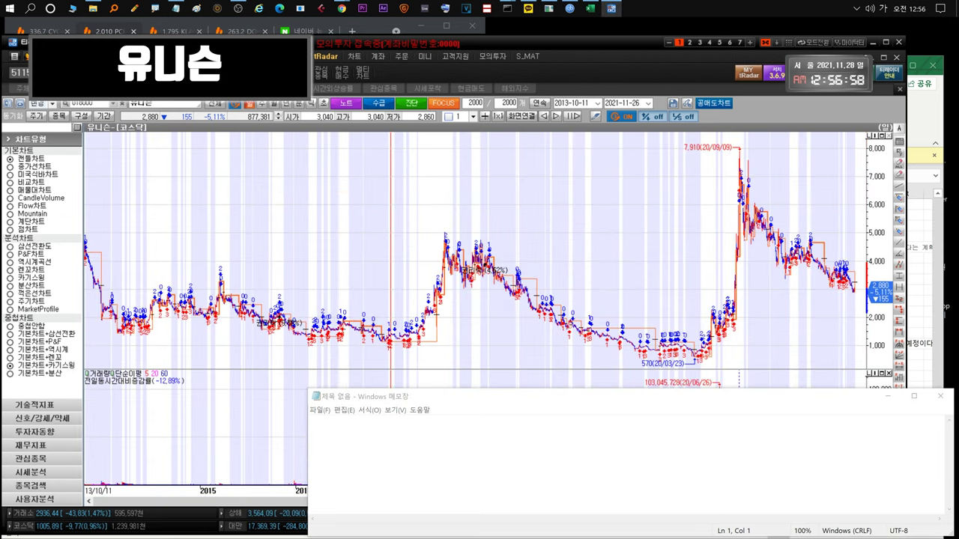
pyautogui.scroll(4, 198, 360)
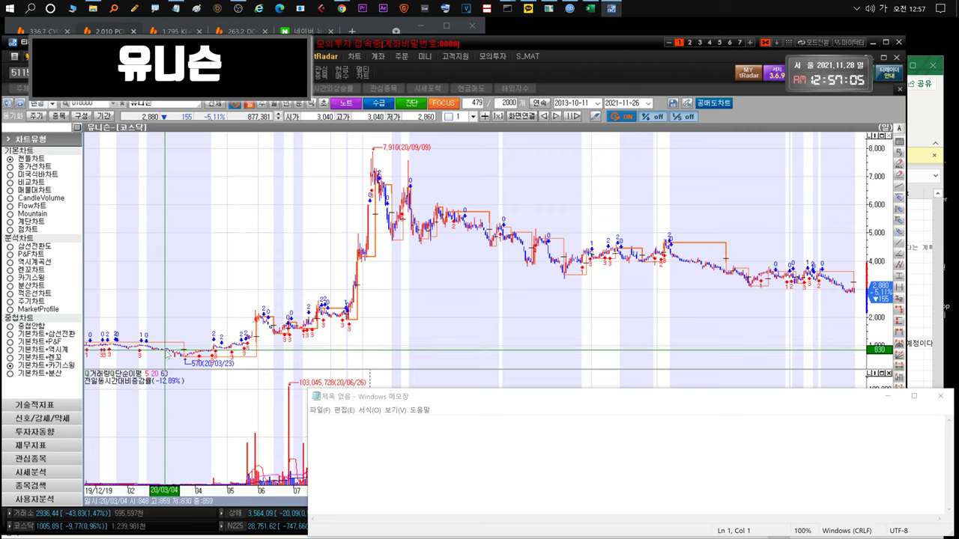
pyautogui.click(435, 442)
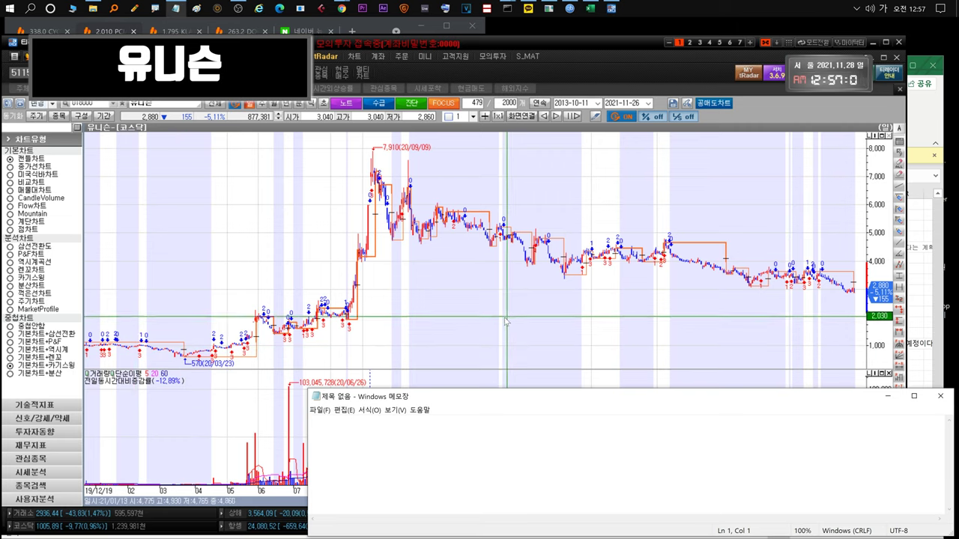
pyautogui.write('급락')
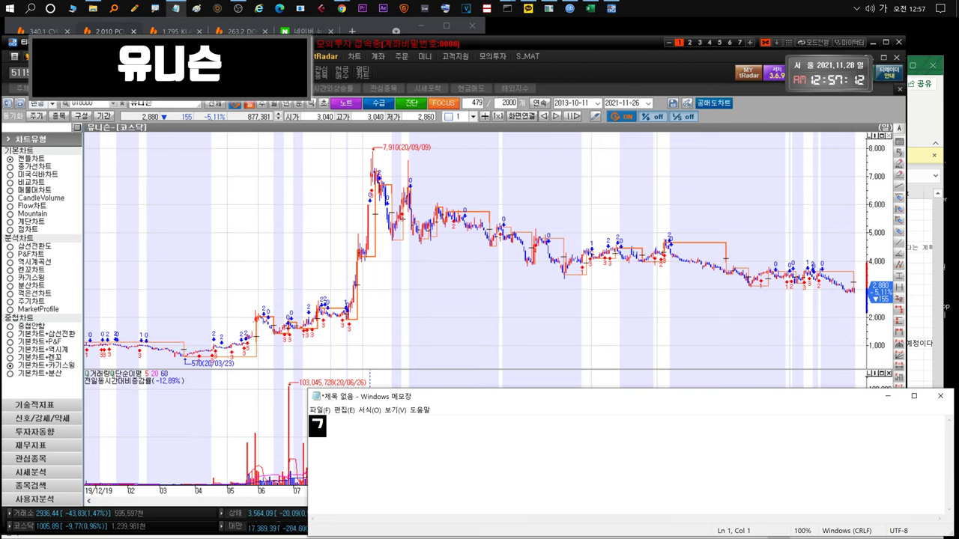
pyautogui.write('나오면 2천원까지도 봐야겠네요...... ')
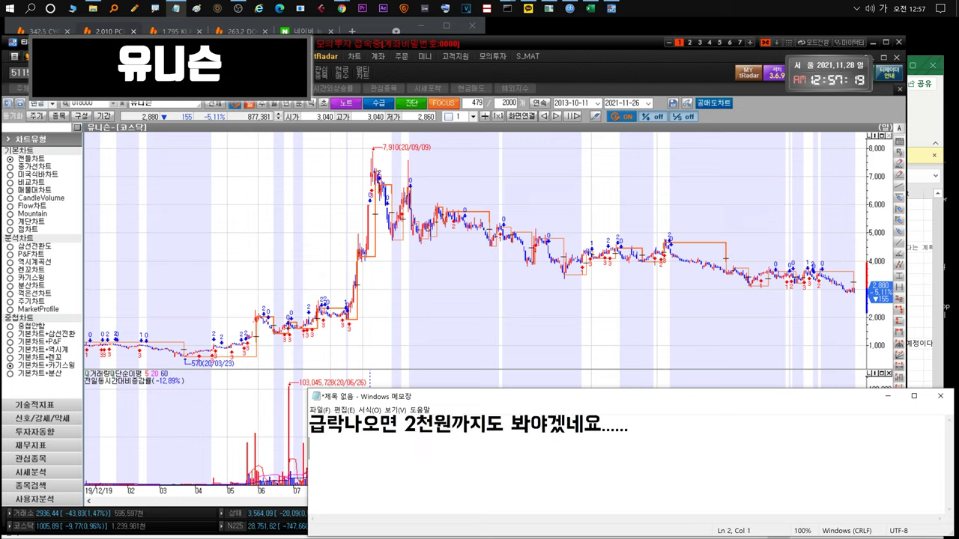
pyautogui.write('2천원아래')
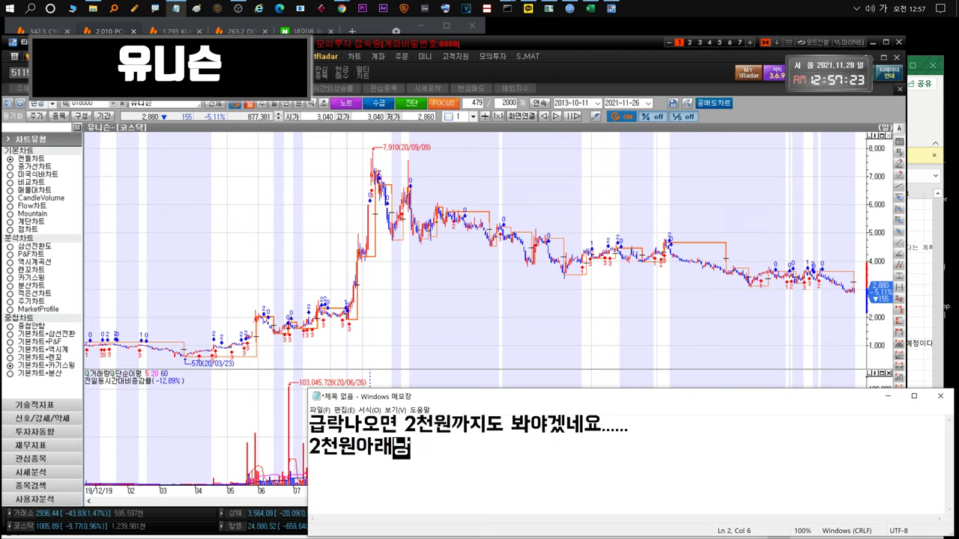
pyautogui.write('내려가면 비')
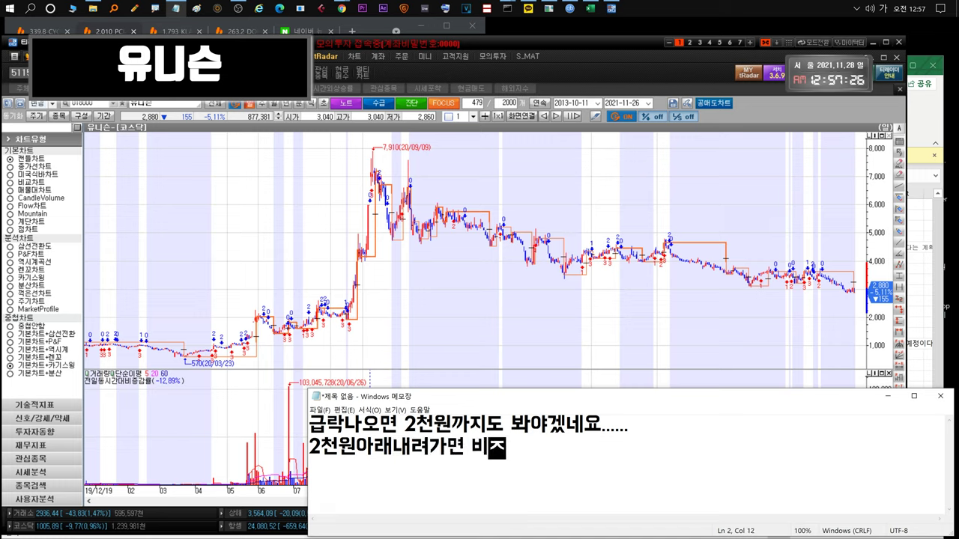
pyautogui.write('중 더 늘려도 될것같은데~~')
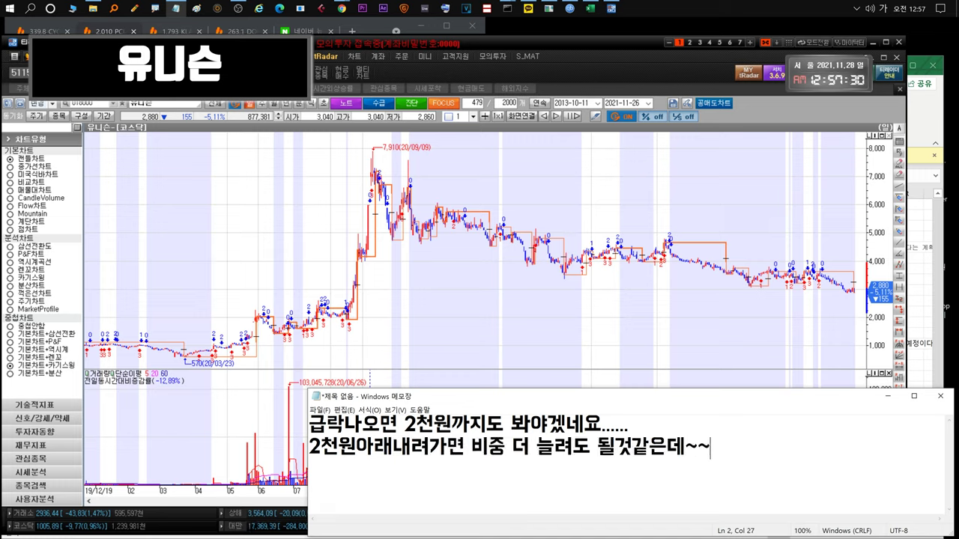
# Replace the note with "코로나뉴스잘보고 대응하면될것같습니다".
pyautogui.hotkey('ctrl', 'a')
pyautogui.press('BackSpace')
pyautogui.write('코로나뉴')
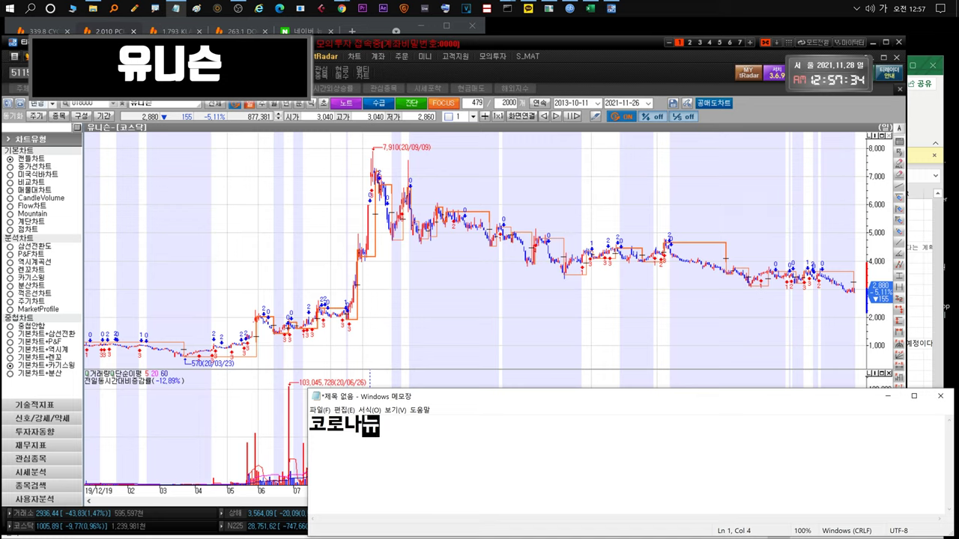
pyautogui.write('스잘보고 대응하면될것같습니다')
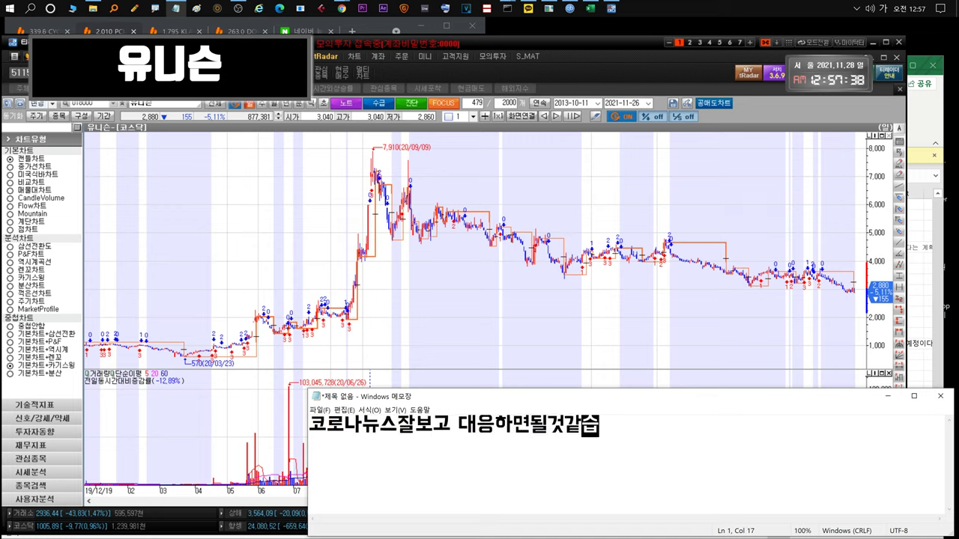
# Replace the note with "반등은 전보다 더 빠를수있습니다..", and clear it after showing the remark.
pyautogui.hotkey('ctrl', 'a')
pyautogui.write('ㅂ등은 전보다 더 빠를수이')
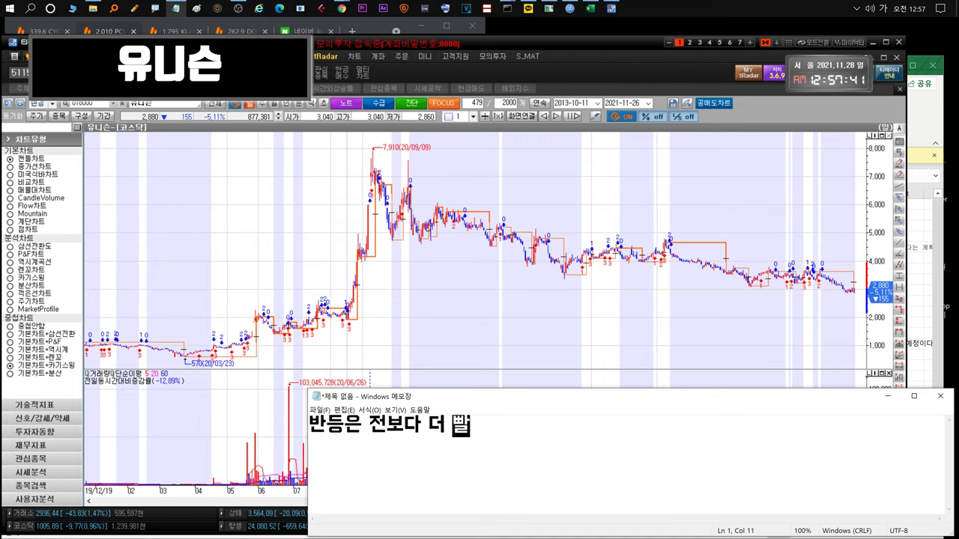
pyautogui.write('습니다..')
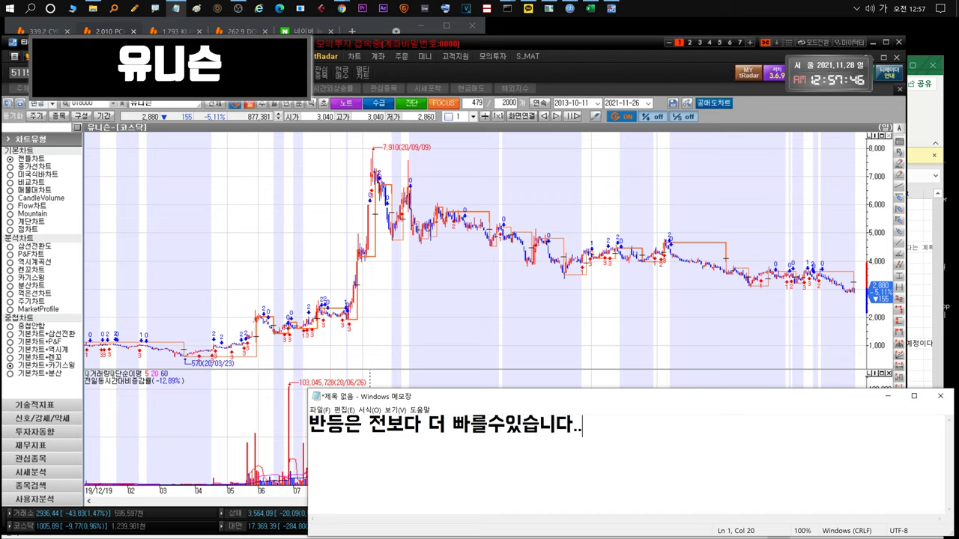
pyautogui.hotkey('ctrl', 'a')
pyautogui.press('BackSpace')
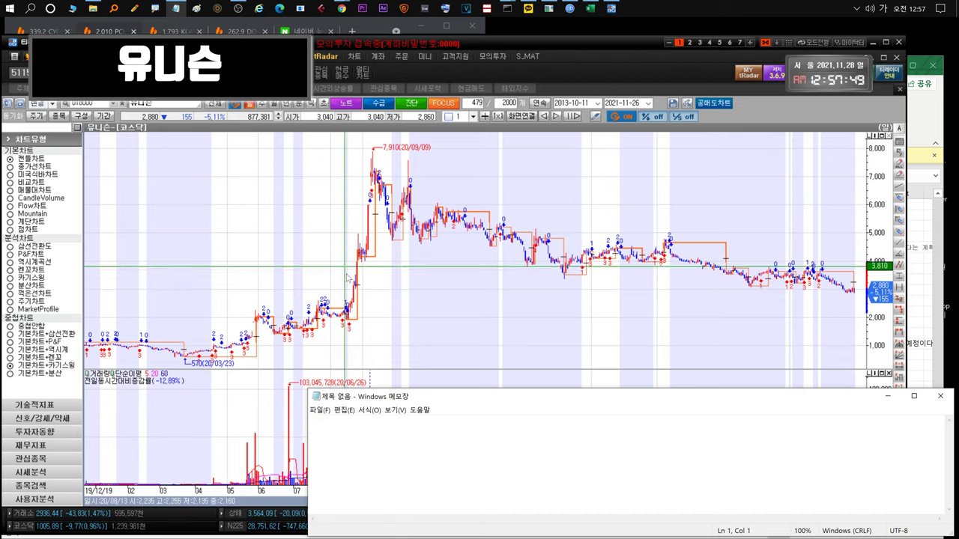
# Write the note "이렇게는힘들고.. 나름 완만한 v되지않을까싶네요." with "월요일도 헬..일겁니다." on a second line.
pyautogui.write('이렇게는힘들고.')
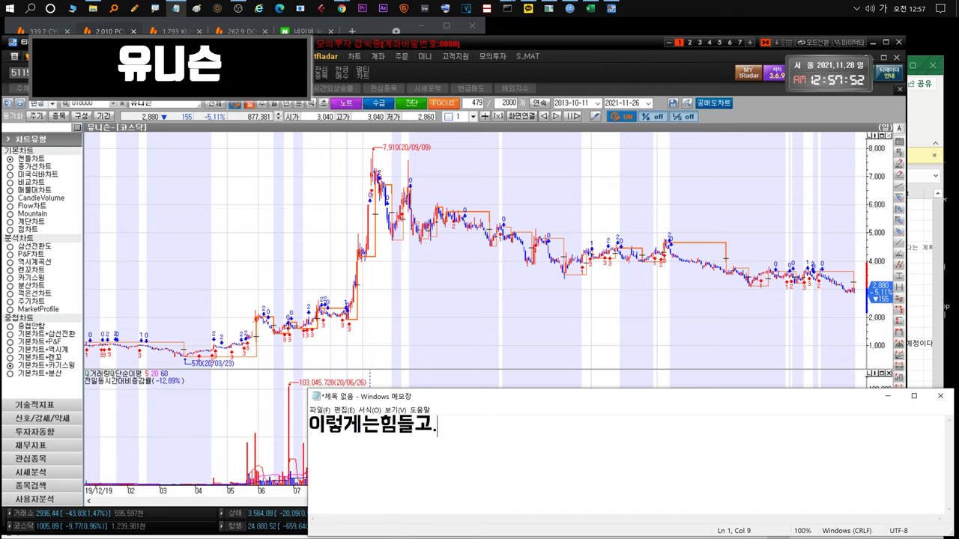
pyautogui.write('. 나름 완만한 v되지않을까싶네요. 월요일도')
pyautogui.press('Return')
pyautogui.write('월요일도 헬.')
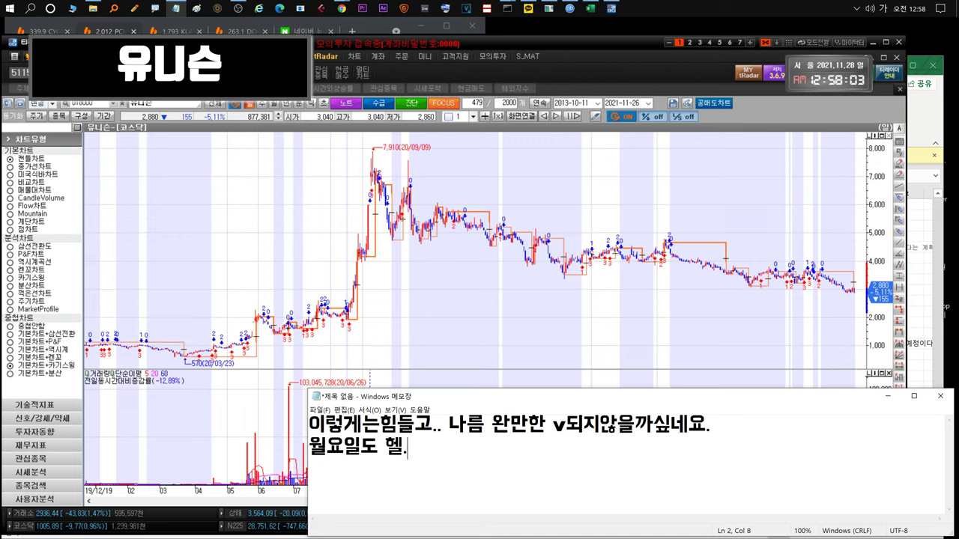
pyautogui.write('.일겁니다.')
# Replace the note with "전세계증시 폭락입니다." and clear it after showing the remark.
pyautogui.hotkey('ctrl', 'a')
pyautogui.write('전세계점')
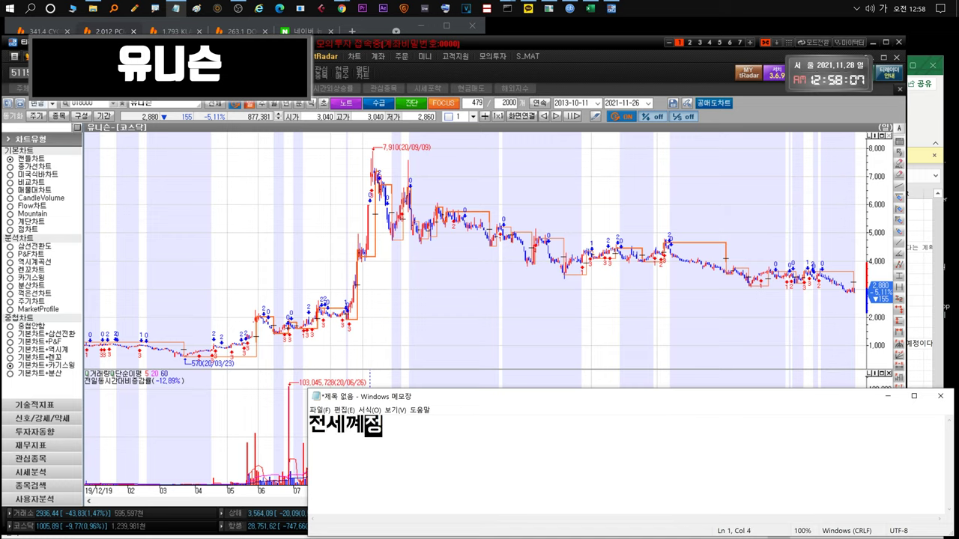
pyautogui.write('증시 폭락')
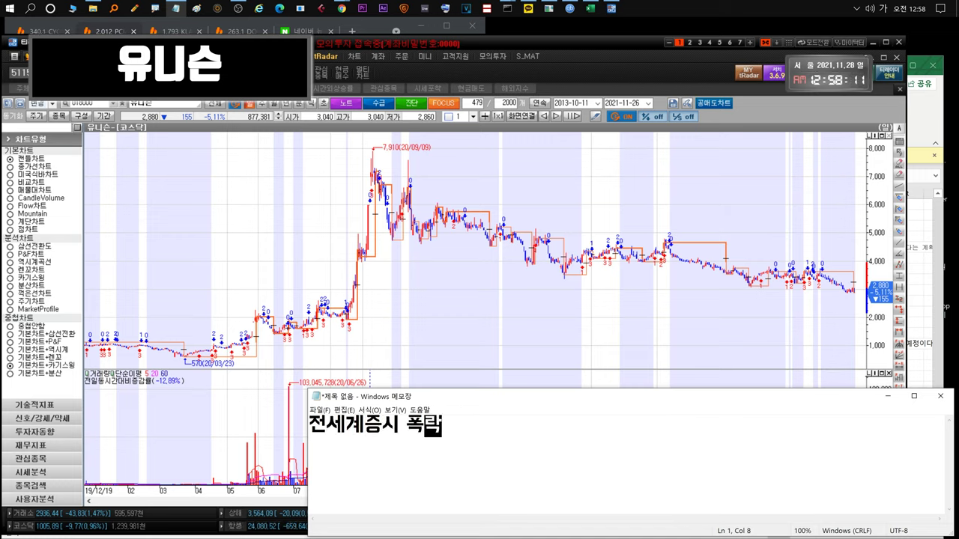
pyautogui.write('입니다.')
pyautogui.hotkey('ctrl', 'a')
pyautogui.press('BackSpace')
# View 유니슨's full price history since 2013, and return to the watchlist at GS리테일.
pyautogui.click(681, 304)
pyautogui.scroll(-3, 681, 304)
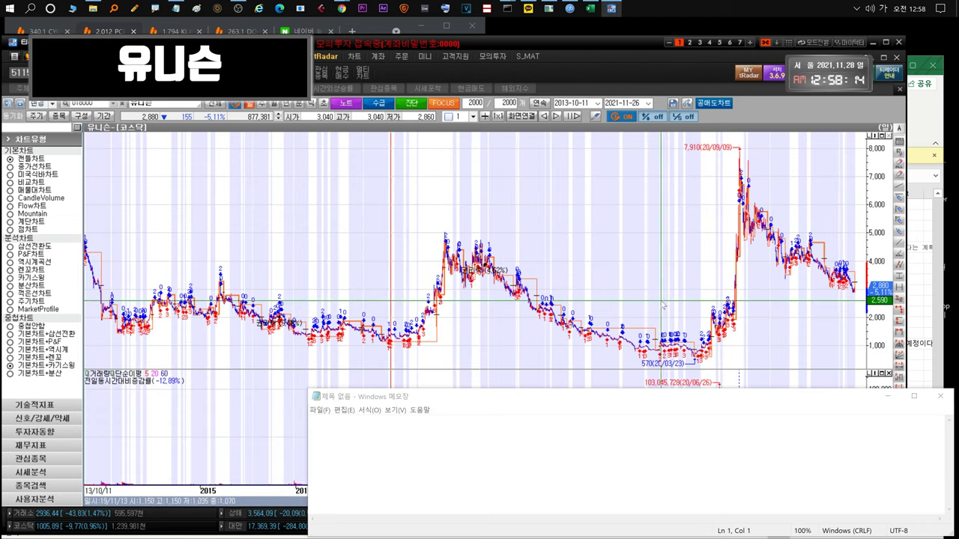
pyautogui.click(383, 89)
pyautogui.click(50, 301)
pyautogui.click(49, 297)
# Write "gs리테일 전저점........." and, on a second line, "그래도 .. 매수타이밍이긴하니 여유될때마다 모아가시면됨" in the note, and clear it after showing the remark.
pyautogui.click(311, 425)
pyautogui.write('ㅎ')
pyautogui.press('BackSpace')
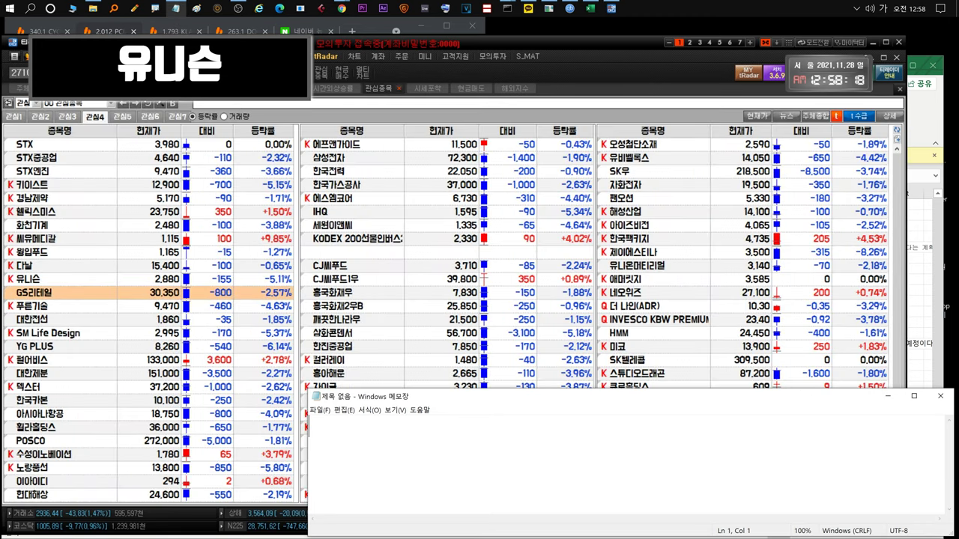
pyautogui.write('gs리테일 전저점.........')
pyautogui.press('Return')
pyautogui.write('그래도 ')
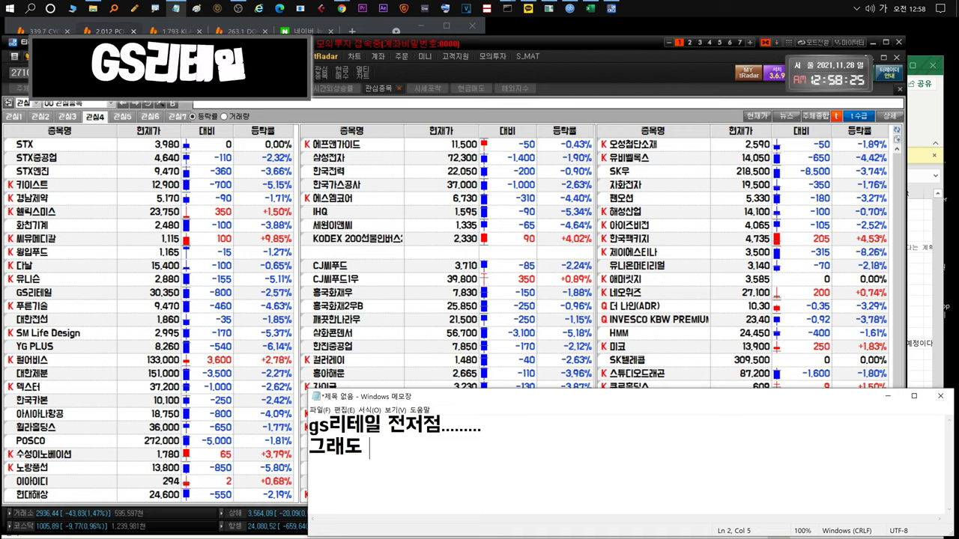
pyautogui.write('..')
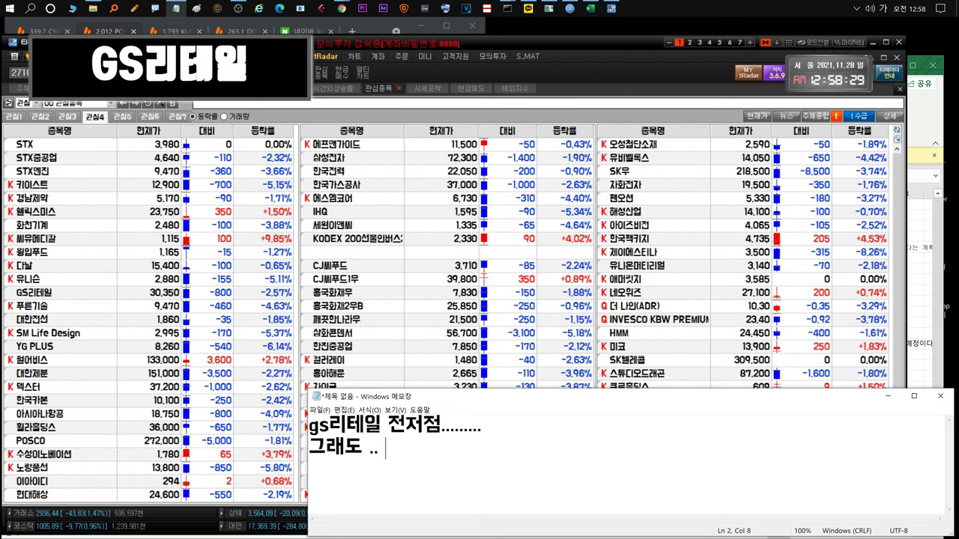
pyautogui.write('. 매수타이밍이긴하')
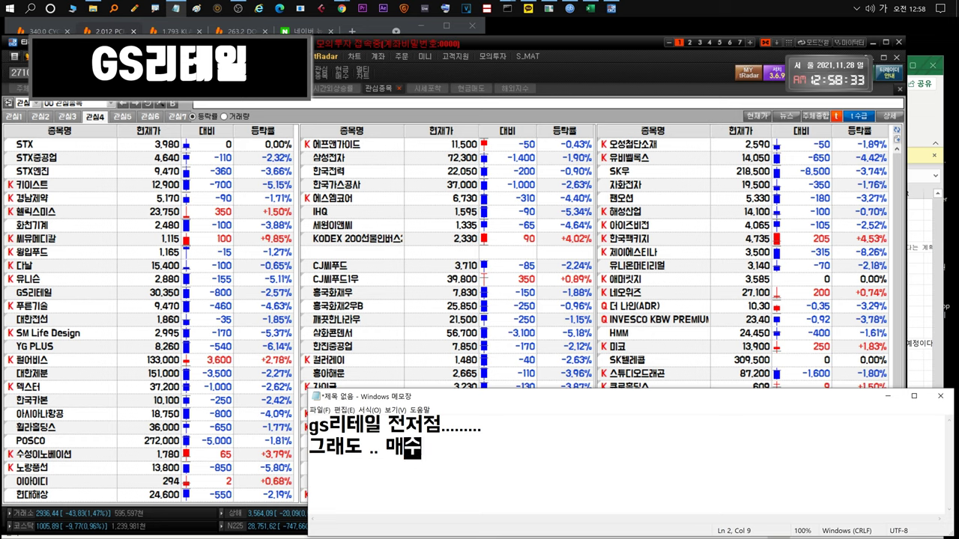
pyautogui.write('ㄹ때마다 모아가시면됨')
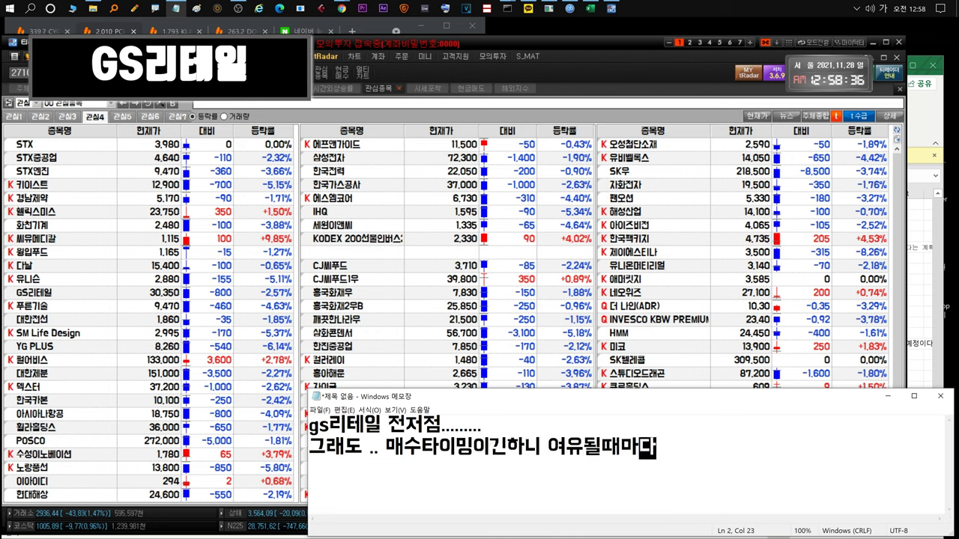
pyautogui.hotkey('ctrl', 'a')
pyautogui.press('Delete')
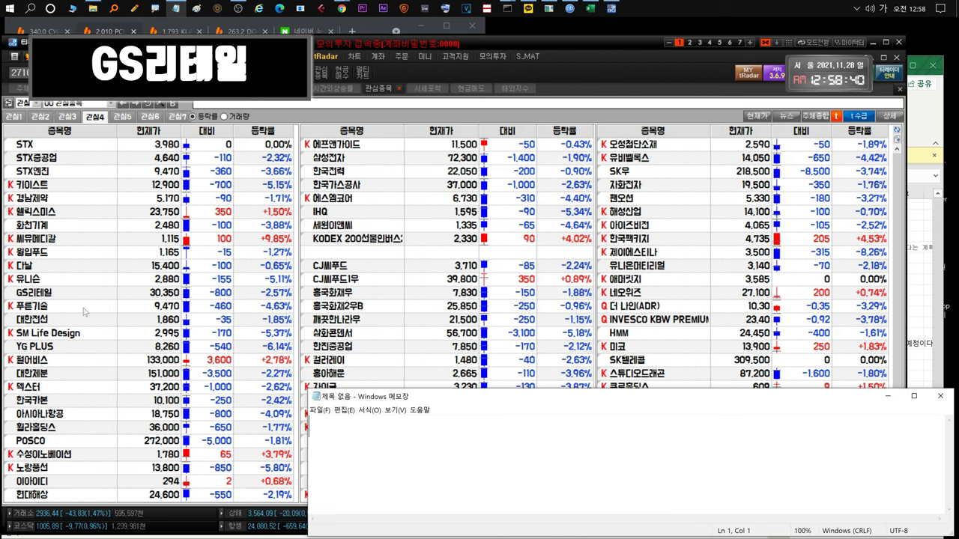
# Write the note "푸른기술~~~ .... 코로나영향으로 종전선언 이런게 다 물건너갈수도있습니다.", and replace it with "상황 악화되면 힘들어질수있겠조".
pyautogui.write('푸른기술~~~ .... 코로나영향으로 종전선')
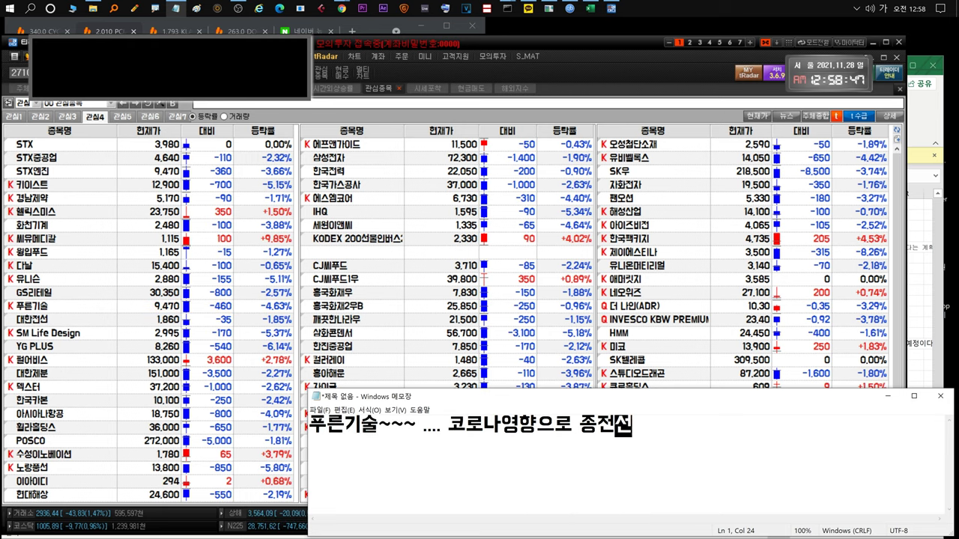
pyautogui.write('언 이뤄게 다 물건너갈수도있습니다.')
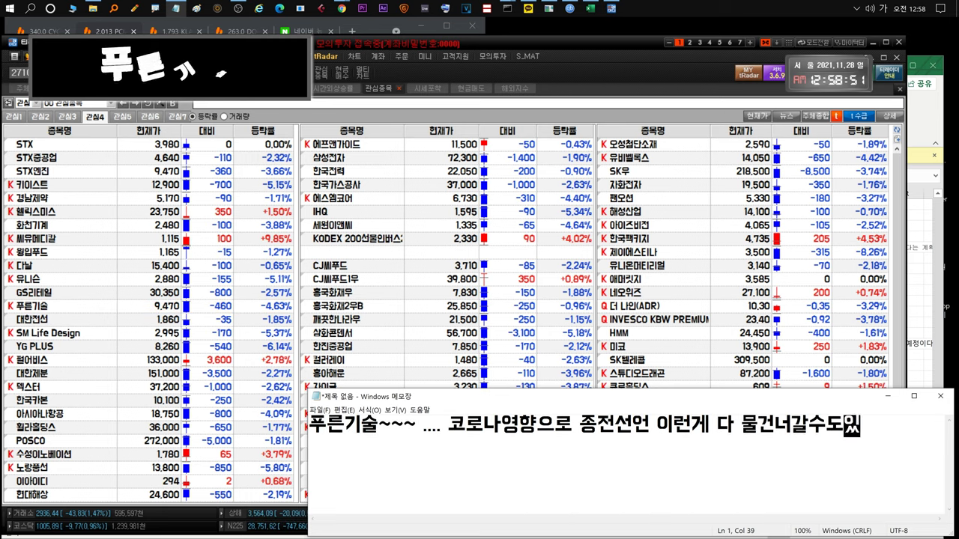
pyautogui.hotkey('ctrl', 'a')
pyautogui.write('상임 악화되면 ')
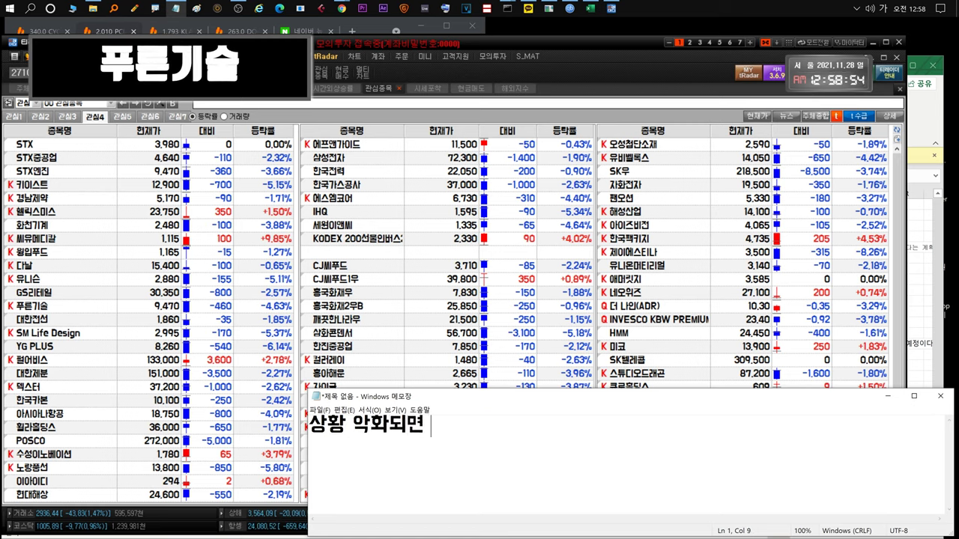
pyautogui.write('힘들어질수이')
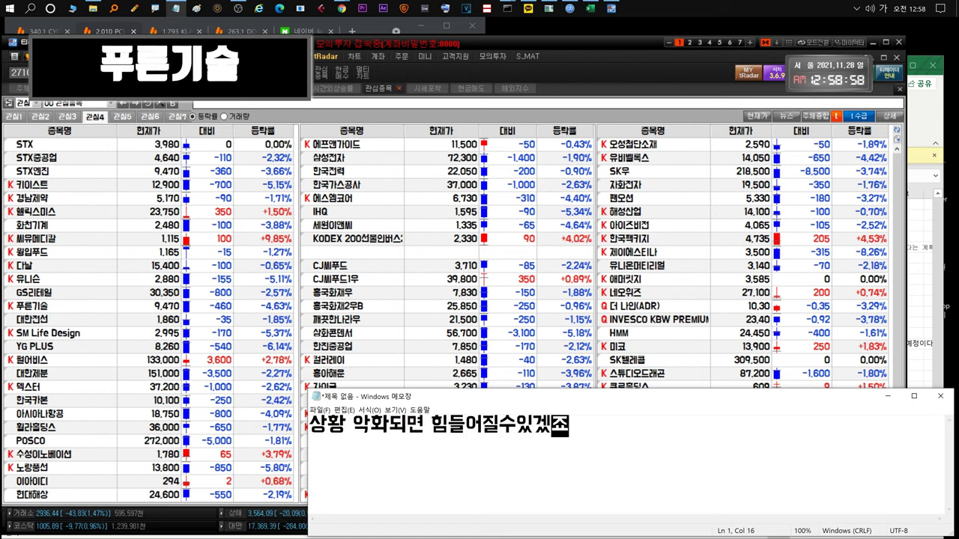
# Replace the note with "어쨌든 만원밑으로는 매수해도되는구간!!".
pyautogui.hotkey('ctrl', 'a')
pyautogui.write('어쨌든 만원')
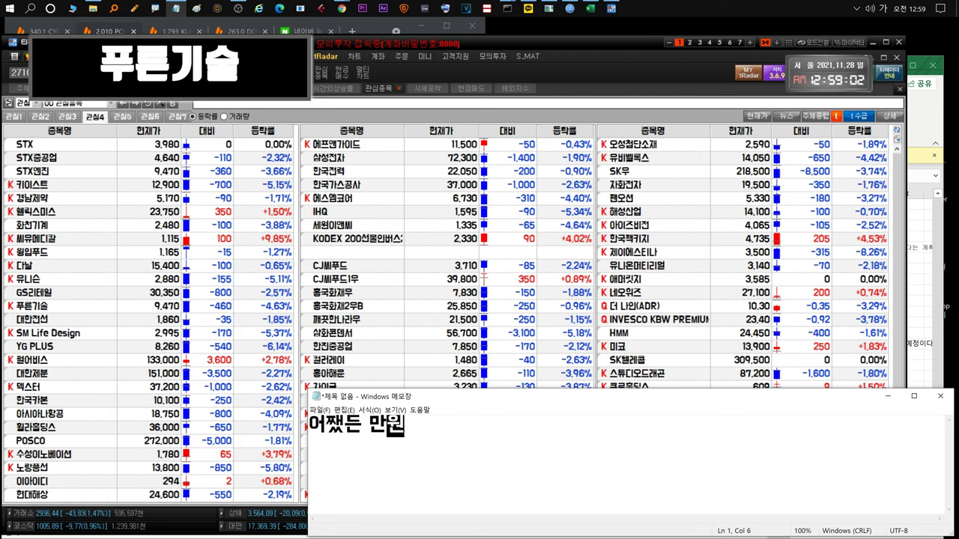
pyautogui.write('밑으로느')
pyautogui.write(' 매수해도되는구간!!')
# Replace the note with "폭락장 시작일수있으니 천천히 분할로 매집하면될것같네요", and clear it after showing the remark.
pyautogui.hotkey('ctrl', 'a')
pyautogui.press('BackSpace')
pyautogui.write('폭락장 시작일수있으')
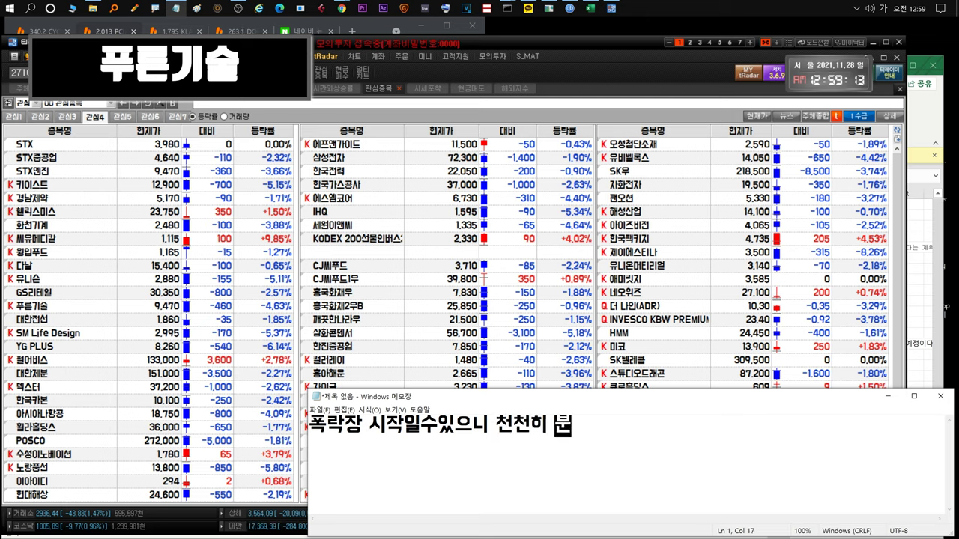
pyautogui.write('집하면될것같네요')
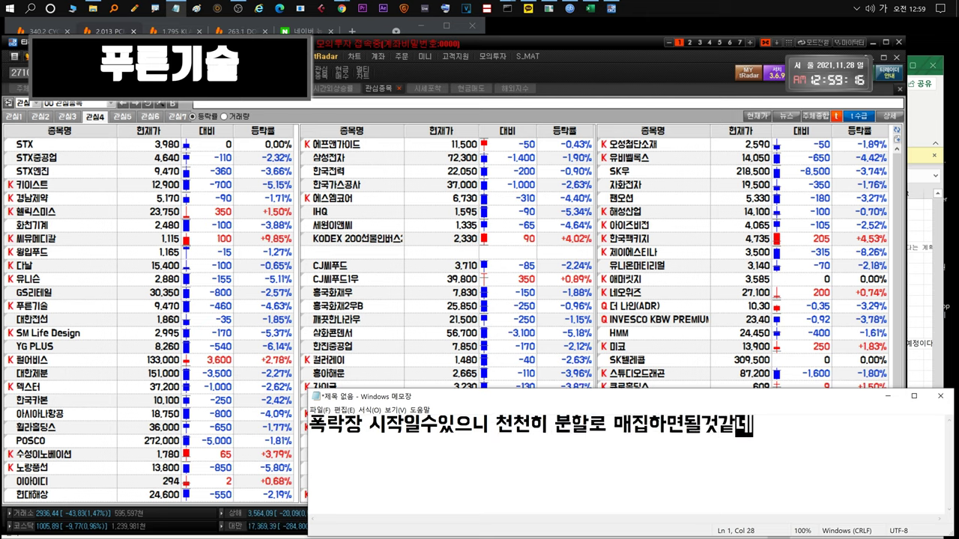
pyautogui.hotkey('ctrl', 'a')
pyautogui.press('BackSpace')
# Write the note "대한전선.... 나름 잘 버텨주는데" and bring up the 20211115 news records on the 대한전 sheet of the stock workbook.
pyautogui.write('ㄷ')
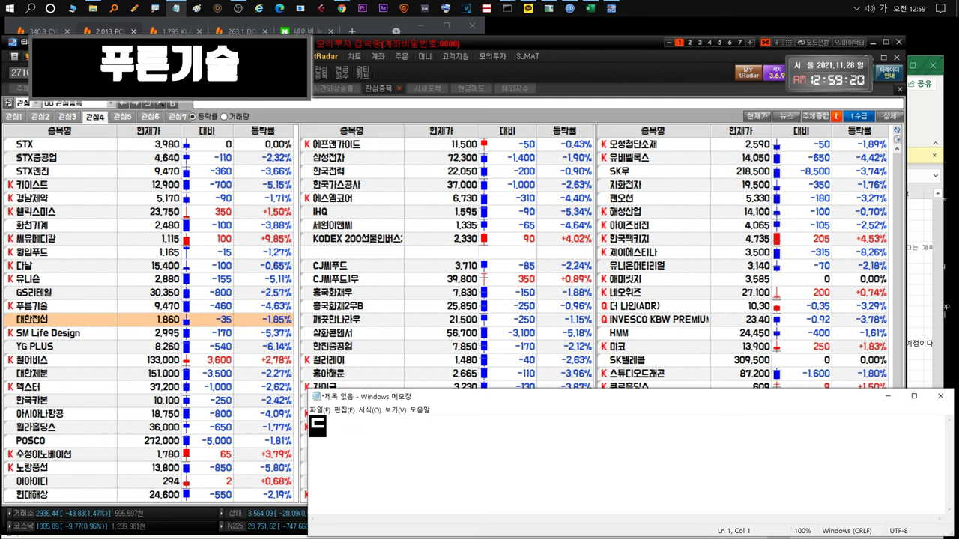
pyautogui.write('한전선.... 나름 잘 버텨주는데')
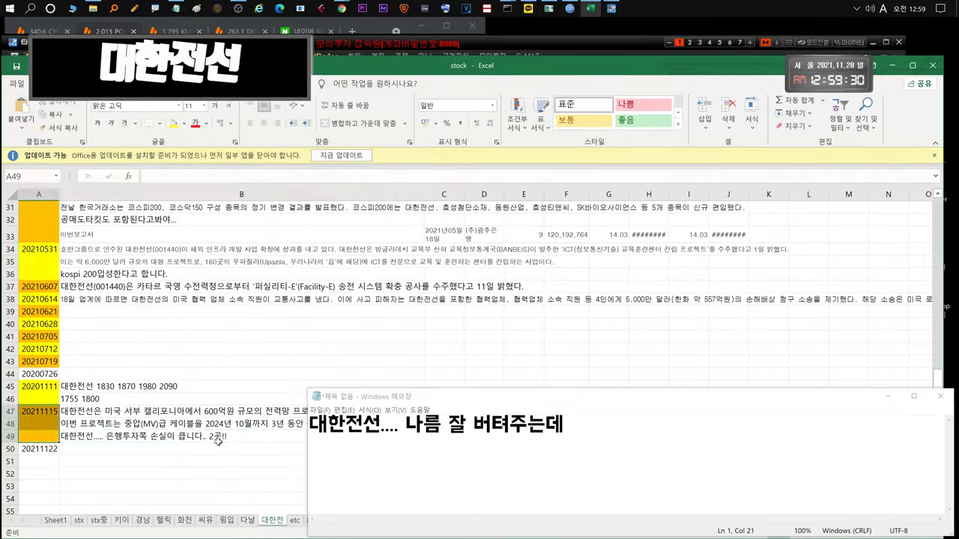
pyautogui.click(218, 441)
pyautogui.scroll(-3, 216, 445)
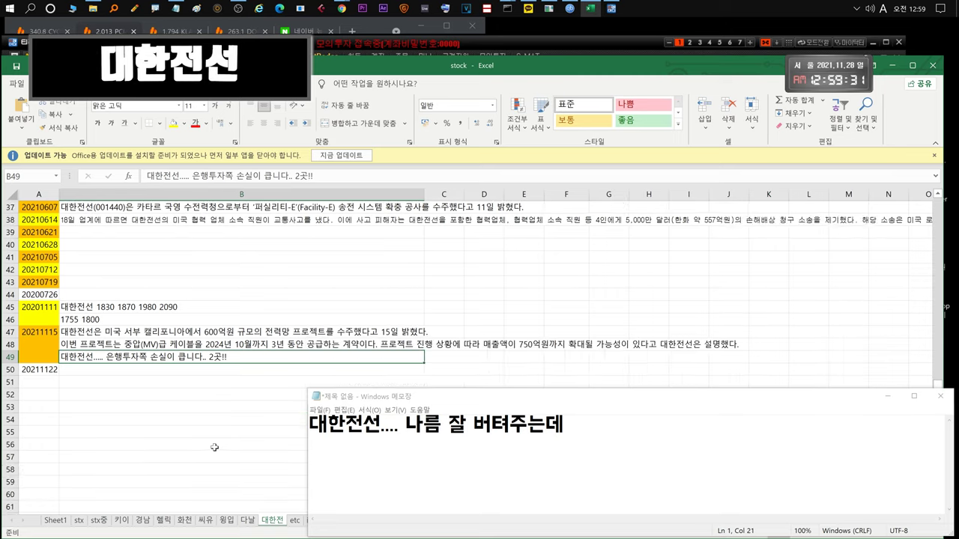
pyautogui.click(196, 295)
# Replace the note with "저번주에 안보여드려던.... 분기보고서!!!".
pyautogui.click(567, 425)
pyautogui.hotkey('ctrl', 'a')
pyautogui.write('저번주에')
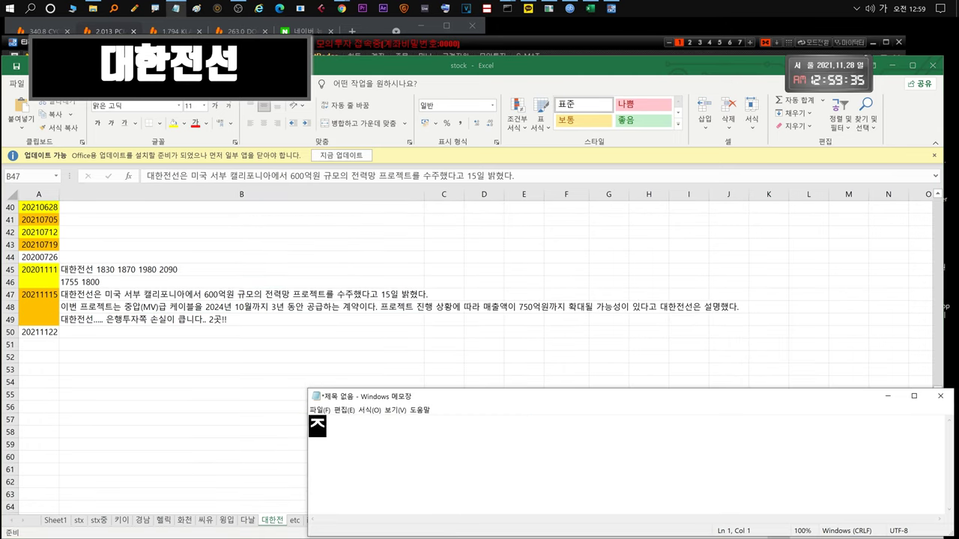
pyautogui.write(' 안보여드려')
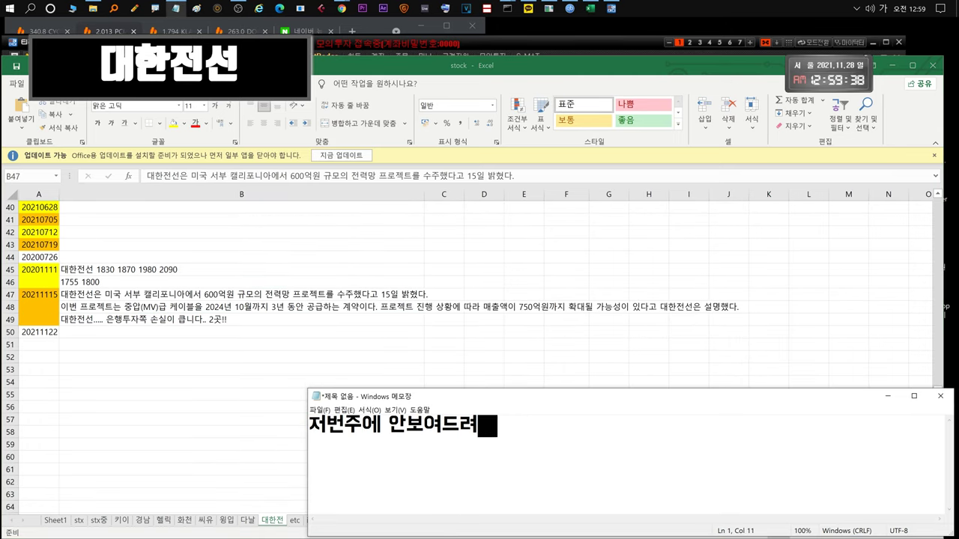
pyautogui.write('던.... 분기보고서!!!')
# Replace the note with "일단 은행투자에 손실이 크게 나왔습니다.", and clear it after showing the remark.
pyautogui.hotkey('ctrl', 'a')
pyautogui.write('이')
pyautogui.write('단 은행스')
pyautogui.write('투자에 손실이 크게 나왔')
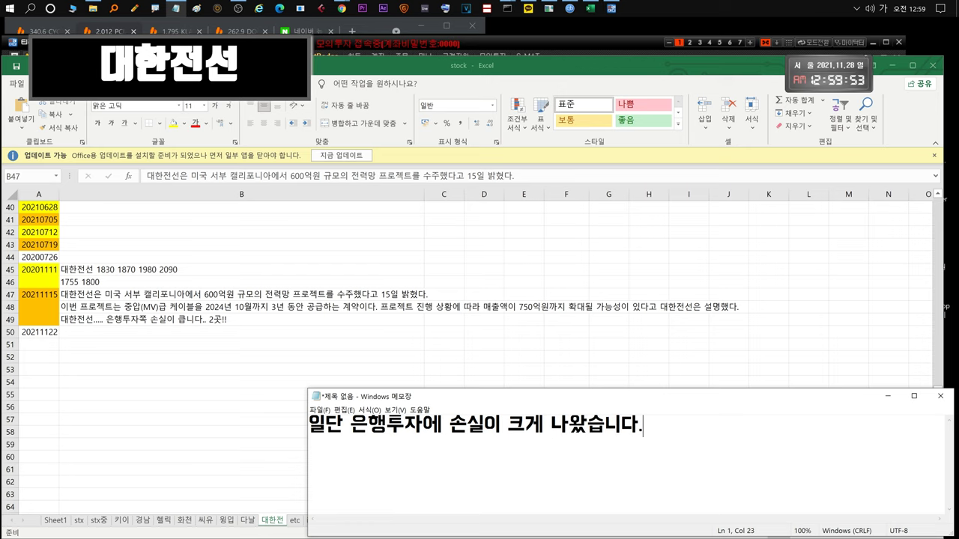
pyautogui.hotkey('ctrl', 'a')
pyautogui.press('BackSpace')
# Open 대한전선's chart at the period from April 2020 and write the note "생각보다 잘버텨줬지만 코로나변이로 크게 빠질것같긴함".
pyautogui.click(367, 43)
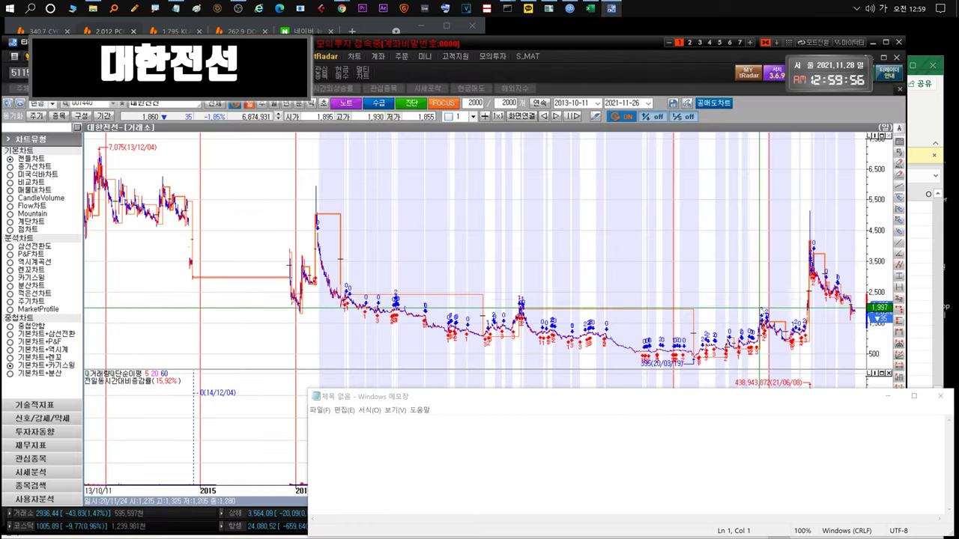
pyautogui.moveTo(847, 295); pyautogui.dragTo(855, 295)
pyautogui.click(312, 423)
pyautogui.write('생각보다 잘')
pyautogui.write('버텨줬지만 코로나변이로 ㅋ')
pyautogui.write('게 빠질것같기ㅁ')
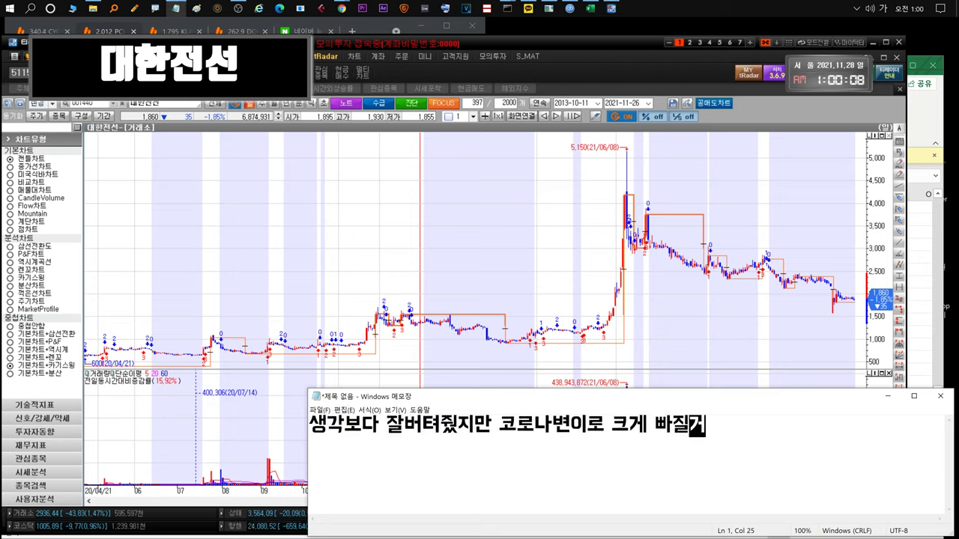
pyautogui.write('긴합')
# Replace the note with "길게보면 인프라확대되기때문에 줍줍타이밍 나올수도이", and clear it after showing the remark.
pyautogui.hotkey('ctrl', 'a')
pyautogui.write('길게보면 인프라')
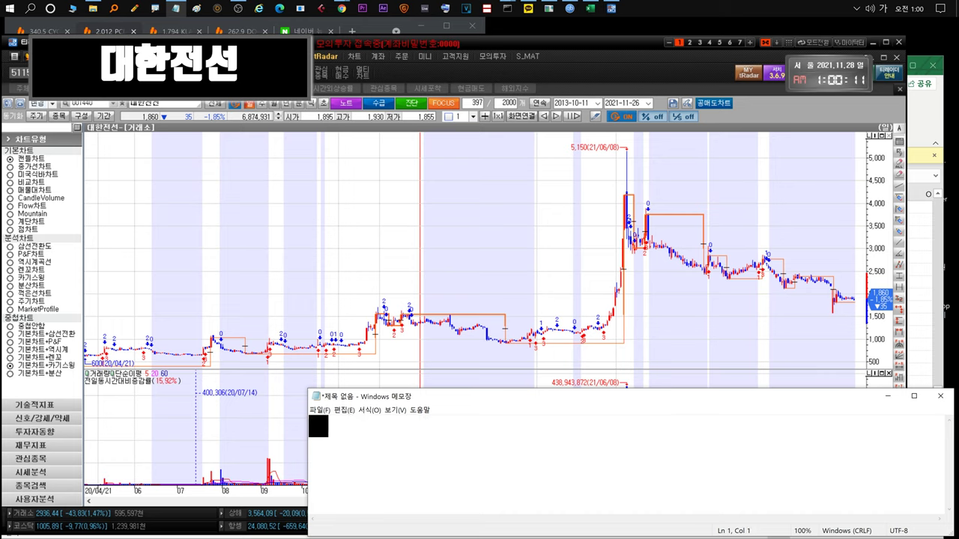
pyautogui.write('확대되기때문ㅇ')
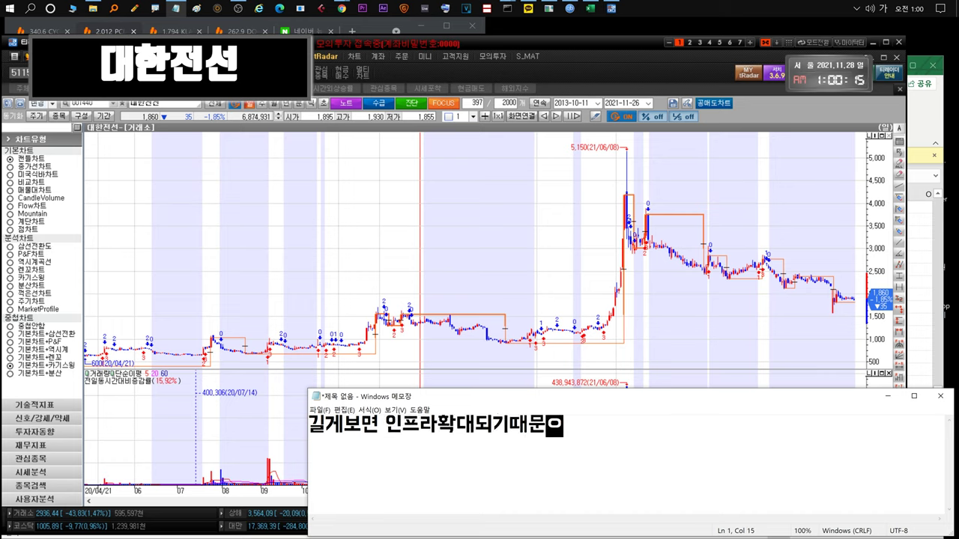
pyautogui.write('에 줍줍타이밍 나올수도이')
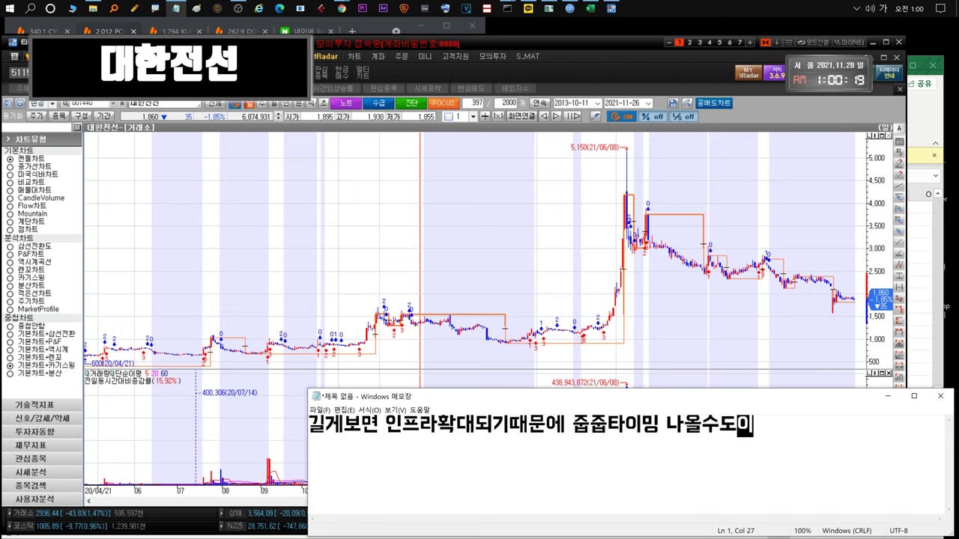
pyautogui.hotkey('ctrl', 'a')
pyautogui.press('Delete')
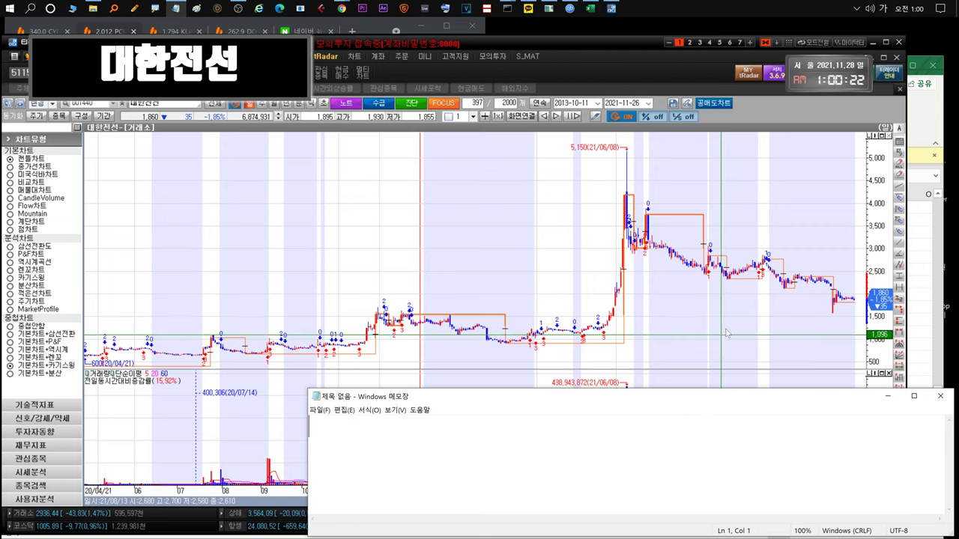
# Extend 대한전선's chart back to March 2020 and write the note "그래도... 천원초반까지?? 많이빠지면 그정도까진 내려오고 반등나오지않을까".
pyautogui.moveTo(707, 289); pyautogui.dragTo(855, 330)
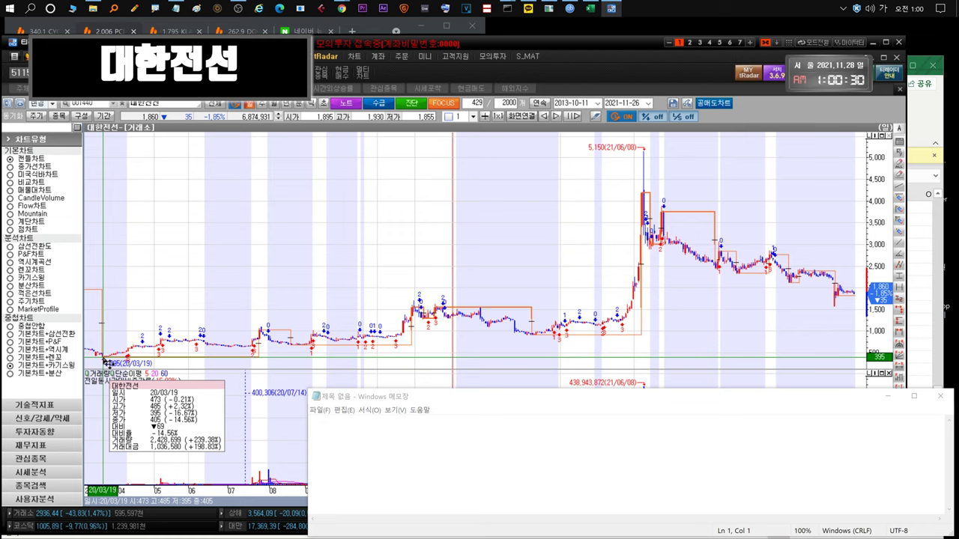
pyautogui.click(310, 425)
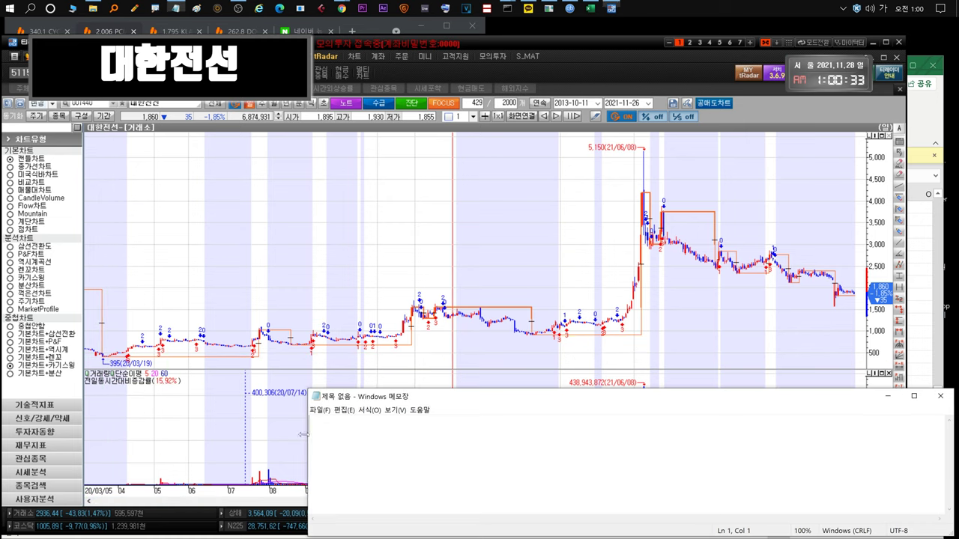
pyautogui.write('그래도... 천')
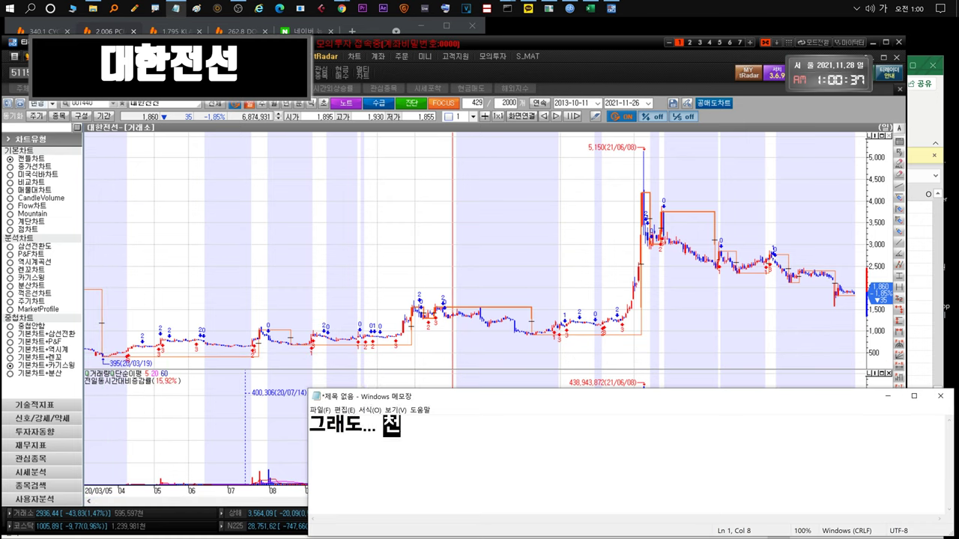
pyautogui.write('원초반까지?? 많이')
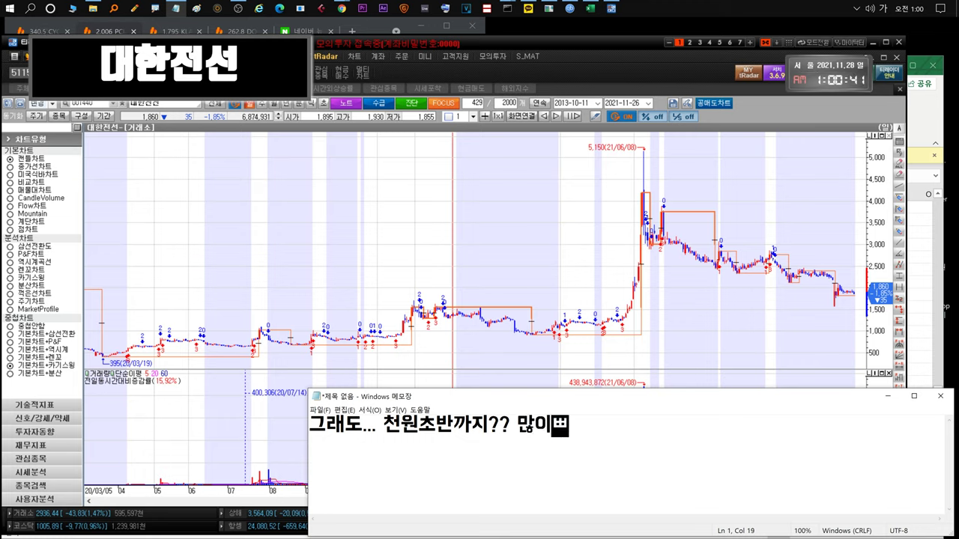
pyautogui.write('빠지면 그정도까진')
pyautogui.write(' 내려오고 반등나오지않을까')
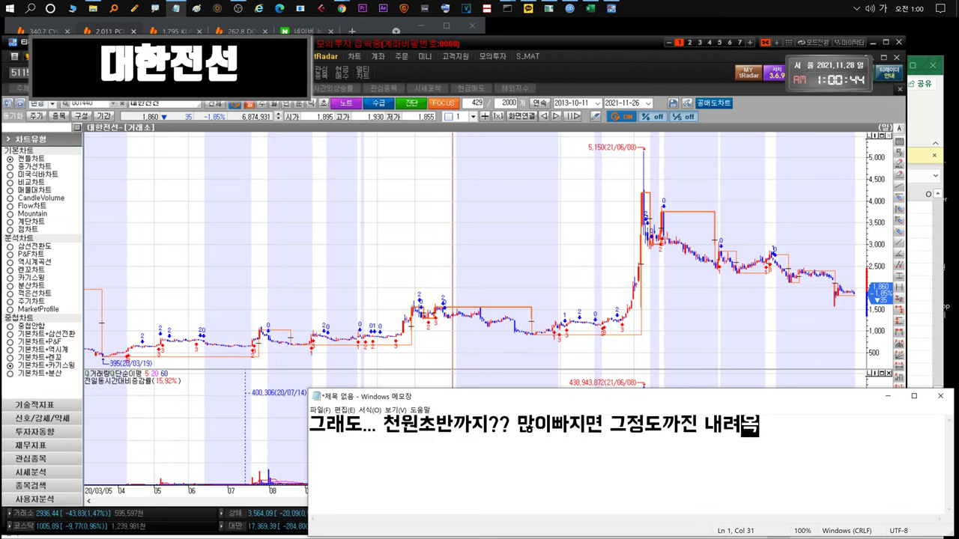
# Clear the note and leave 대한전선's chart to return to the 관심종목 watchlist.
pyautogui.hotkey('ctrl', 'a')
pyautogui.press('BackSpace')
pyautogui.write('예상팀')
pyautogui.press('BackSpace')
pyautogui.press('BackSpace')
pyautogui.press('BackSpace')
pyautogui.click(464, 281)
pyautogui.press('Escape')
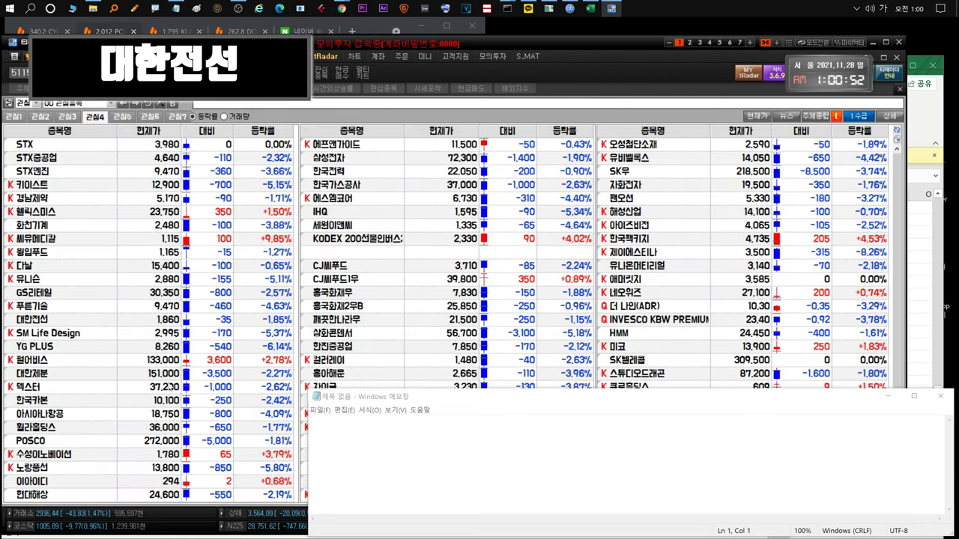
# For SM Life Design, write the note "sm life...많이빠졌는데 매각때까지 존버!!... 답없습니다.. 코로나로 빠지면~~ 그냥 빠지는겁", and clear it after showing the remark.
pyautogui.click(310, 425)
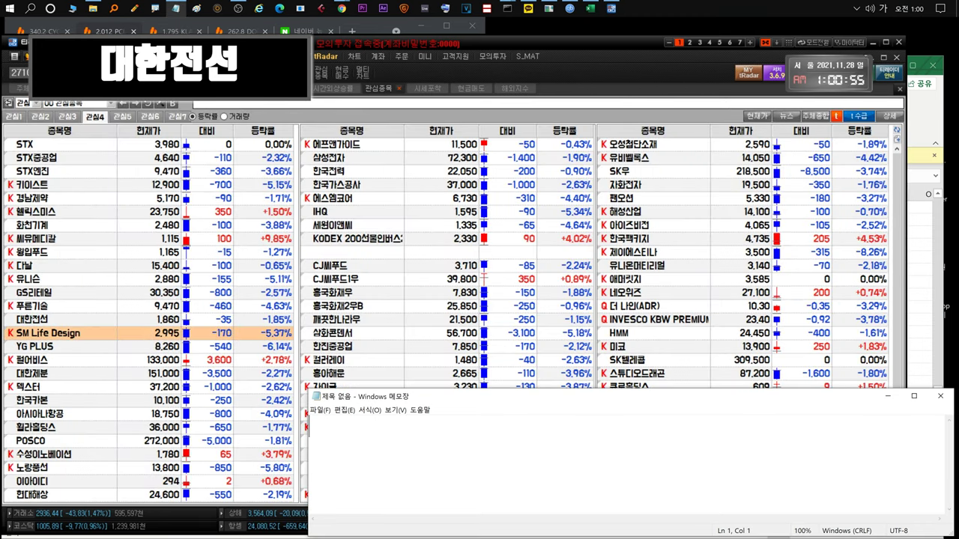
pyautogui.write('많이빠졌는데 매각때까지 존재')
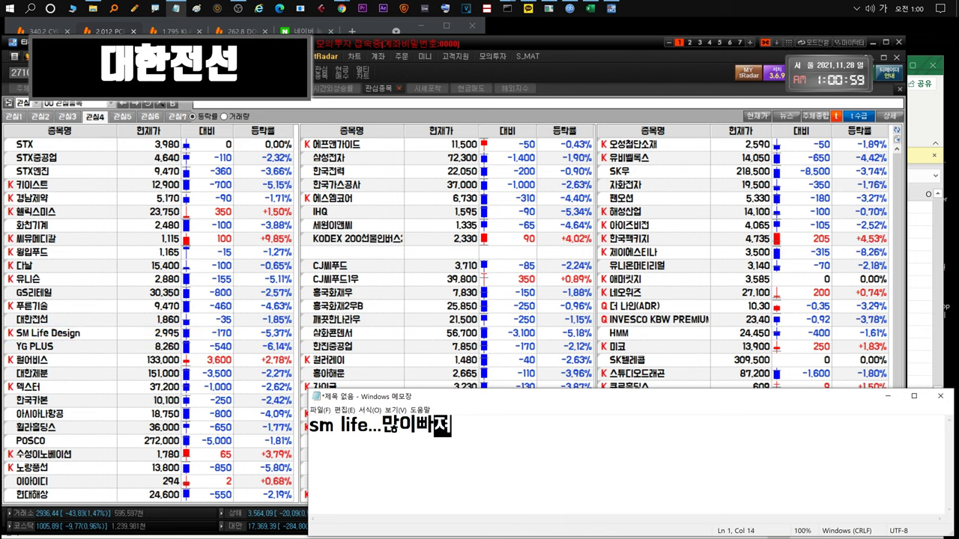
pyautogui.write('버!!...')
pyautogui.press('Return')
pyautogui.write('답없습니다.')
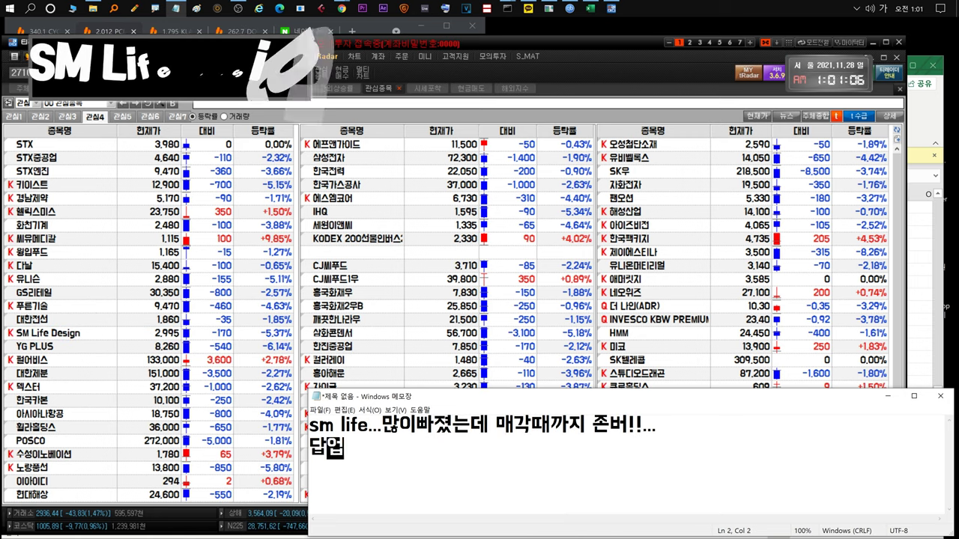
pyautogui.write('. 코로나로 빠지면~~ ')
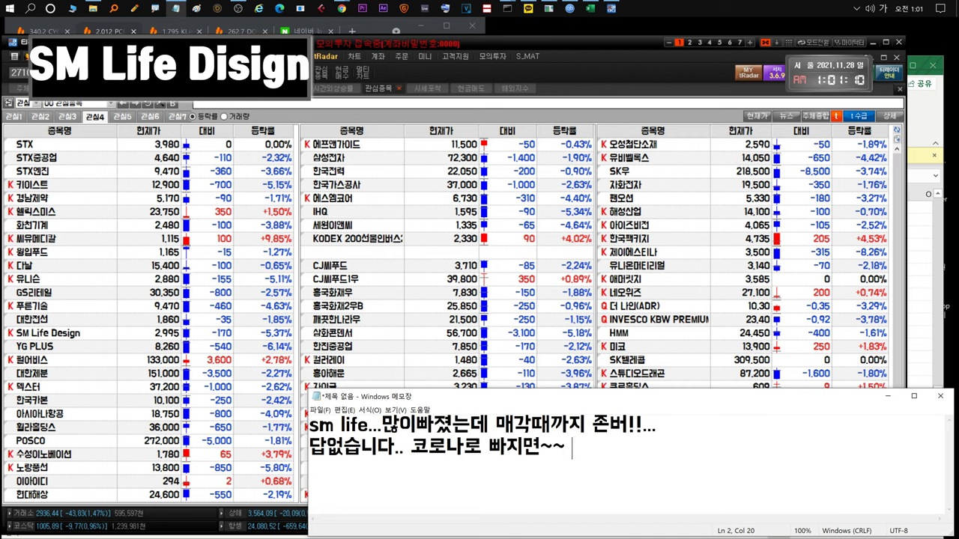
pyautogui.write('그냥 빠지는겁')
pyautogui.hotkey('ctrl', 'a')
pyautogui.press('BackSpace')
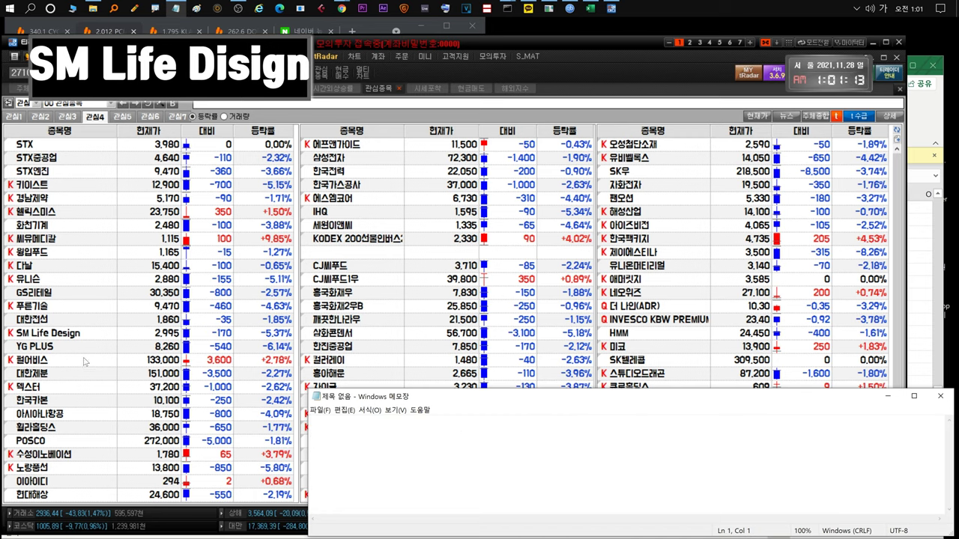
# Select YG PLUS in the watchlist and write the note "yg plus 금요일에 약수익으로 정리했습니다".
pyautogui.click(55, 350)
pyautogui.write('yg plus 금요일에')
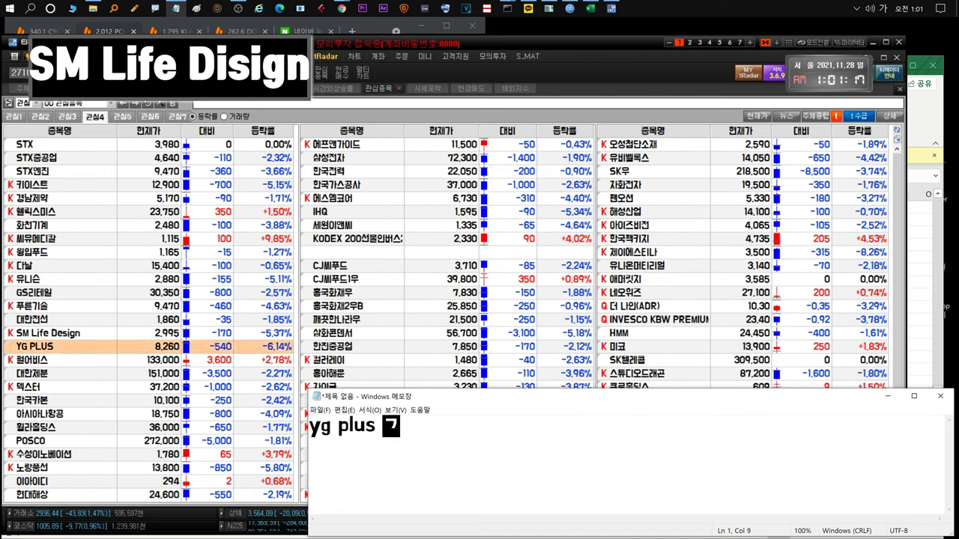
pyautogui.write(' 약수익으로 정리했습니다')
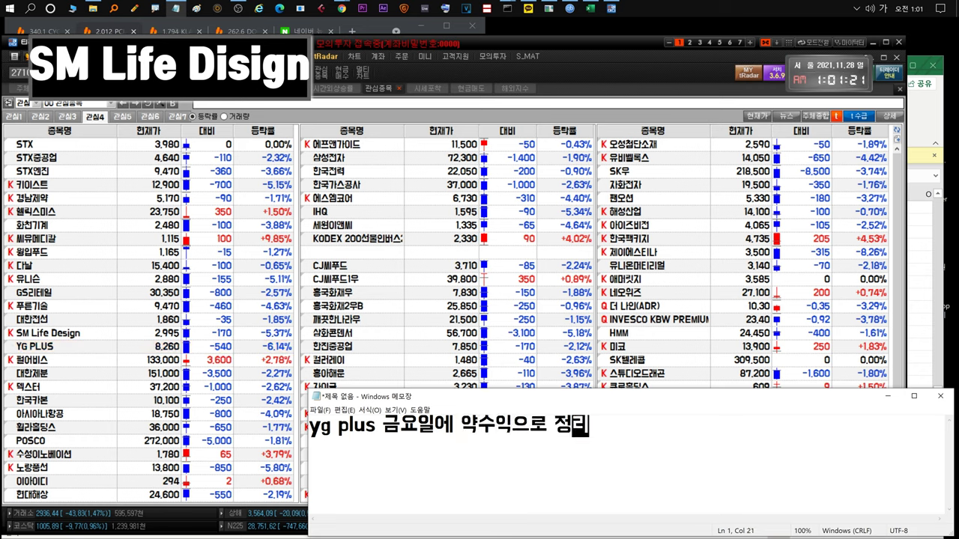
# Replace the note with "이렇게 코로나변종나올줄알았으면 만원에 정리할걸그랬어요..", and clear it after showing the remark.
pyautogui.hotkey('ctrl', 'a')
pyautogui.write('일렇게 코로나변종나올줄알았')
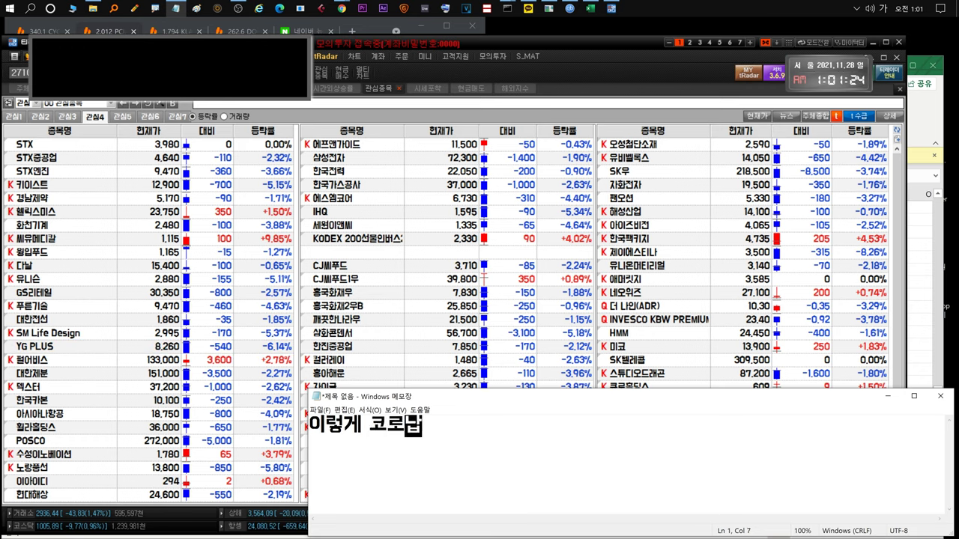
pyautogui.write('으면 만원')
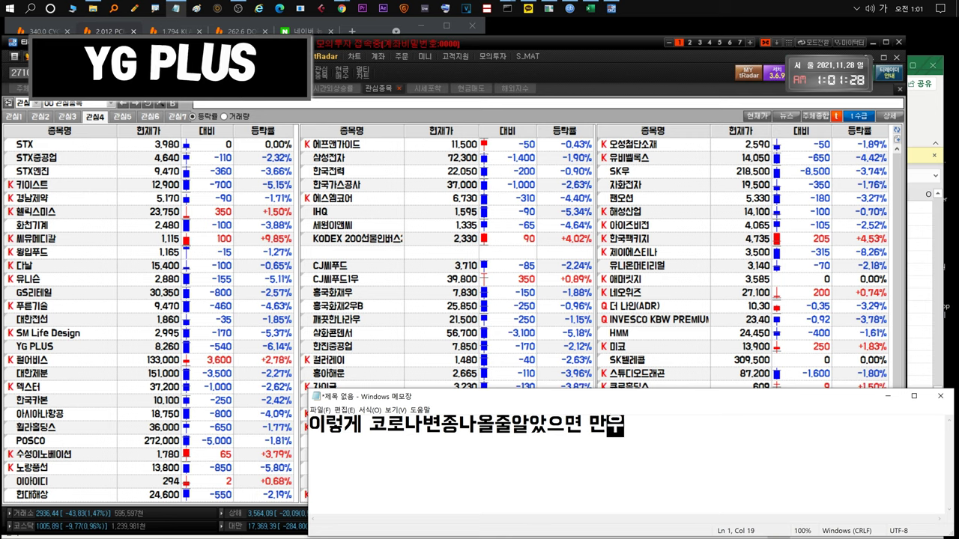
pyautogui.write('에 정리할걸그랬어요..')
pyautogui.hotkey('ctrl', 'a')
pyautogui.press('BackSpace')
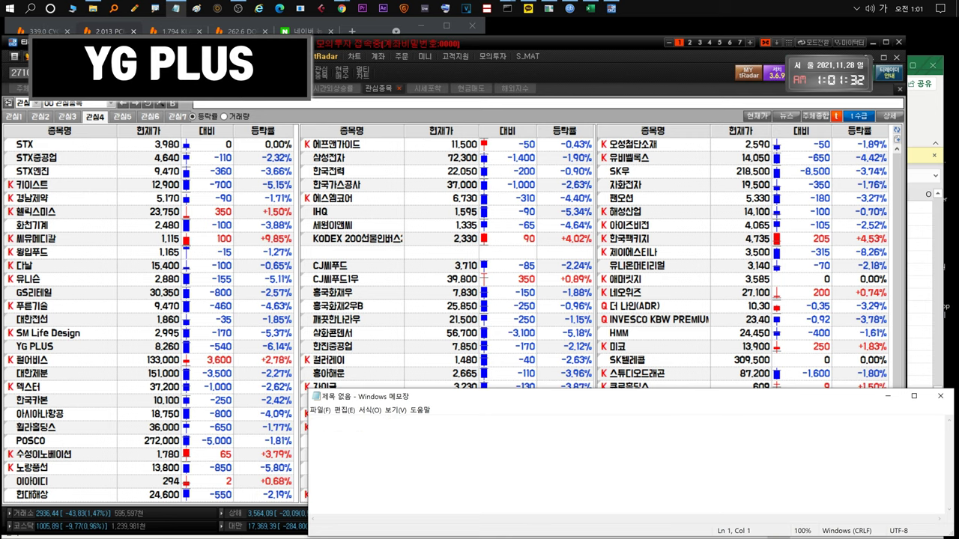
# Write the YG PLUS note "4분기 잘나올테니 내년1,2월정도에 다시 노려볼생각입니다.".
pyautogui.write('4분기 잘나올테')
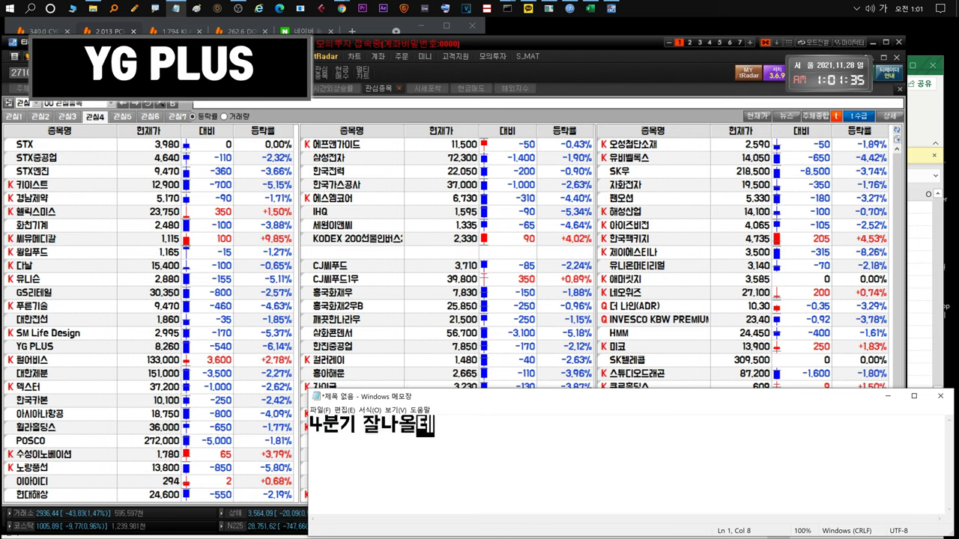
pyautogui.write('니 내펀')
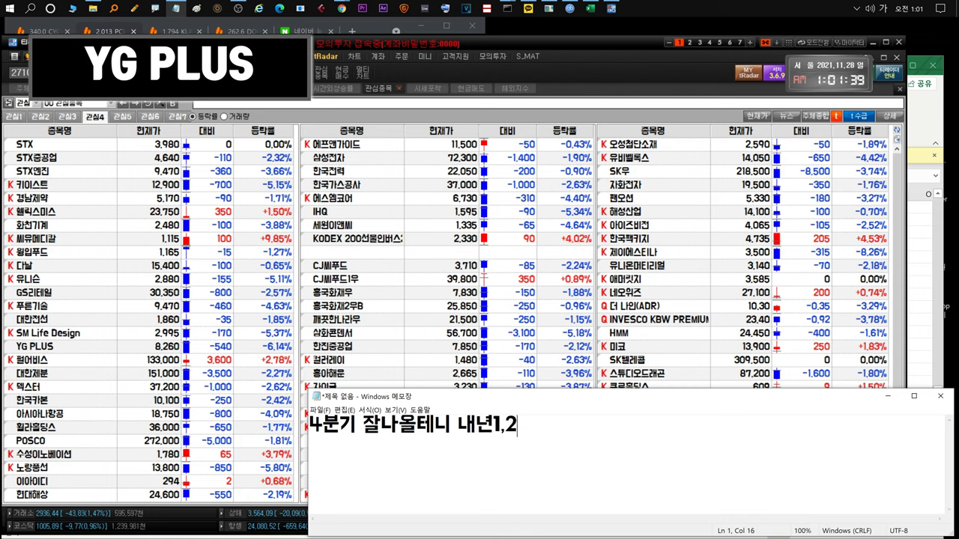
pyautogui.write('1,2월정도에 다시 노려볼생각입니다.')
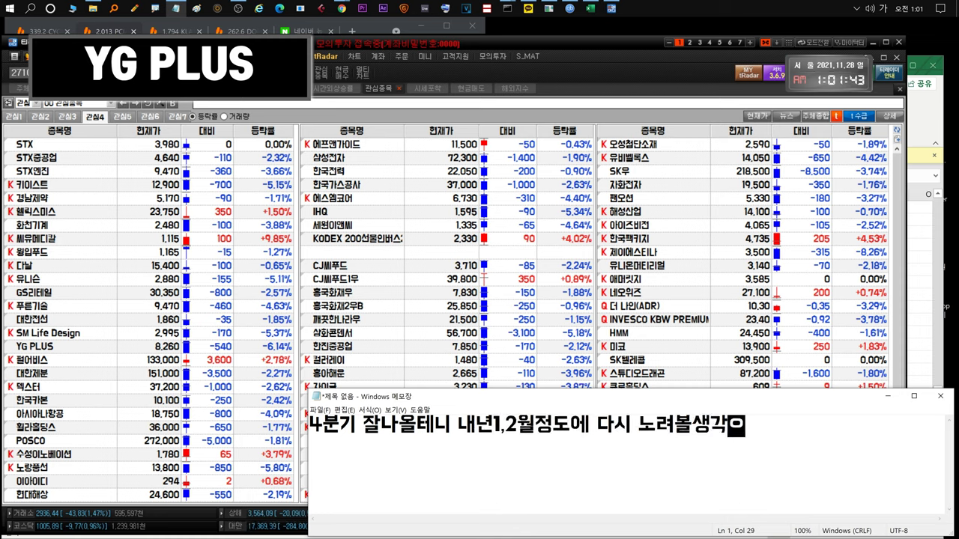
# Replace the note with a remark beginning "아니면 변종이 잘 잡힐것같거나 ... 그럴때 저점이면 다시", and clear it after showing the remark.
pyautogui.hotkey('ctrl', 'a')
pyautogui.write('아니면 ㅌ')
pyautogui.write('종')
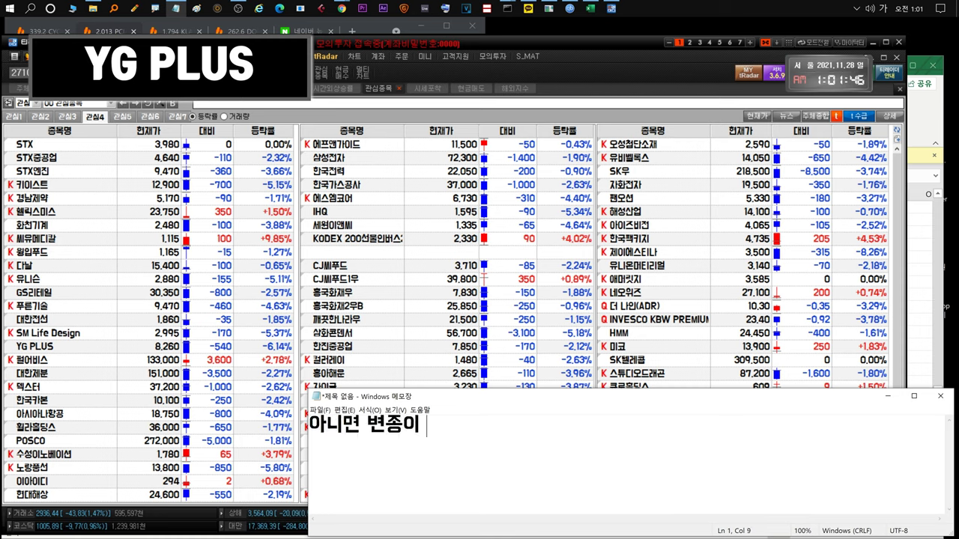
pyautogui.write('이 잘 잡힐것ㄱ')
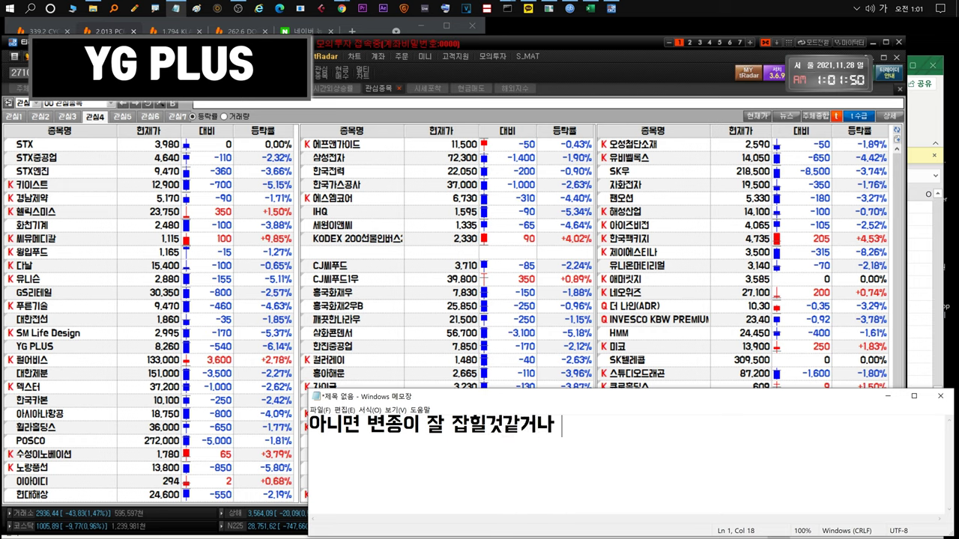
pyautogui.write('때 저점이면 다시 ㅁ')
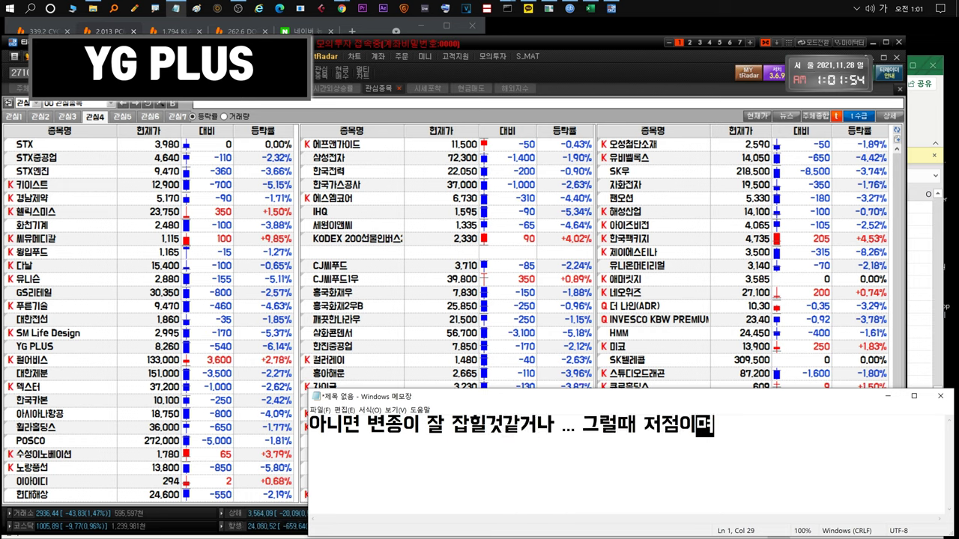
pyautogui.write('것입니다')
pyautogui.hotkey('ctrl', 'a')
pyautogui.press('BackSpace')
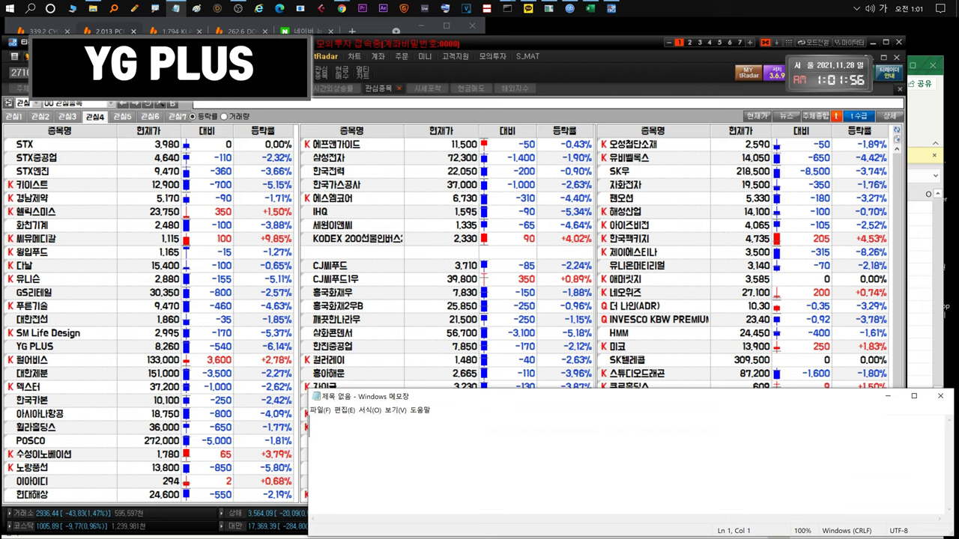
# Go down the watchlist stocks from 펄어비스 to POSCO.
pyautogui.click(47, 362)
pyautogui.click(74, 377)
pyautogui.click(75, 397)
pyautogui.click(76, 390)
pyautogui.click(81, 403)
pyautogui.click(81, 415)
pyautogui.click(81, 442)
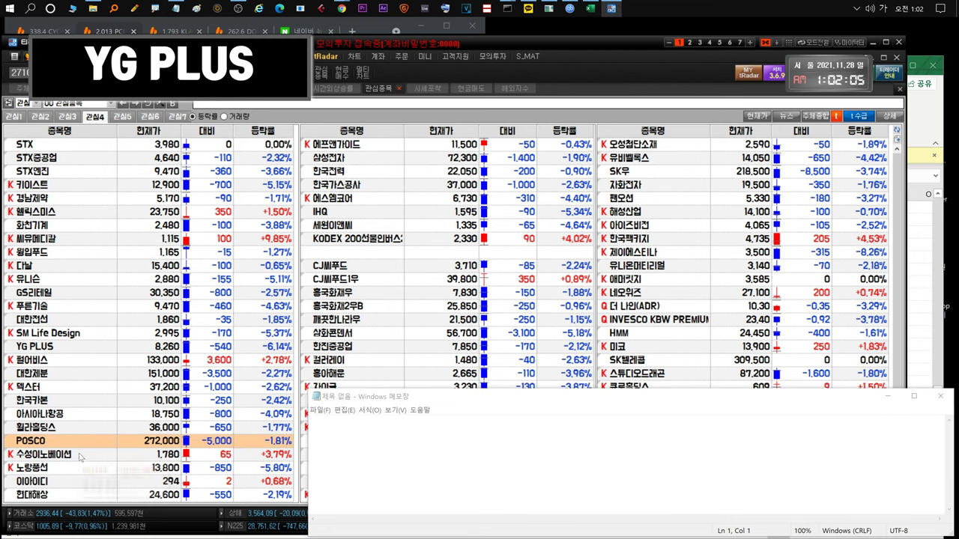
# Open 수성이노베이션's MTN news article dated 2021/11/24, highlight its headline, and close the article.
pyautogui.click(80, 456)
pyautogui.moveTo(10, 454)
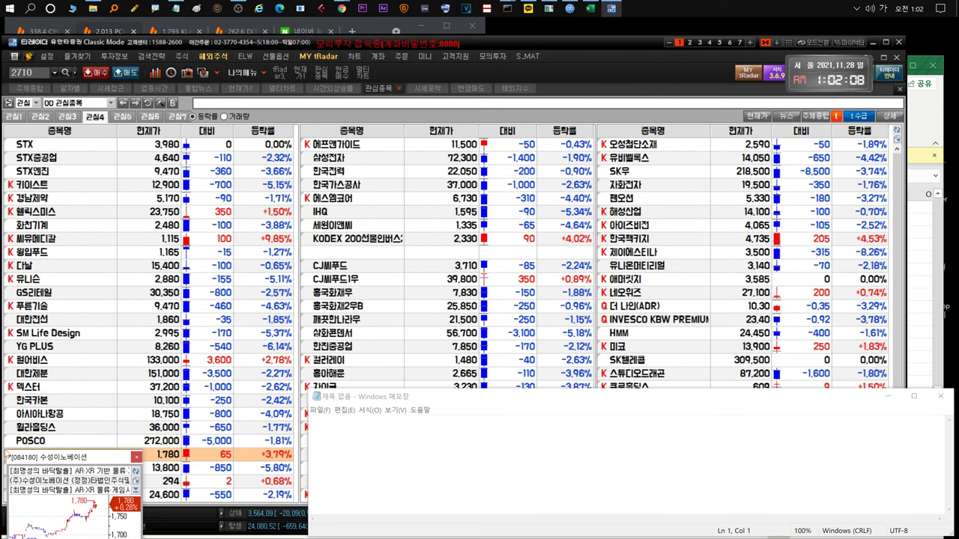
pyautogui.click(84, 470)
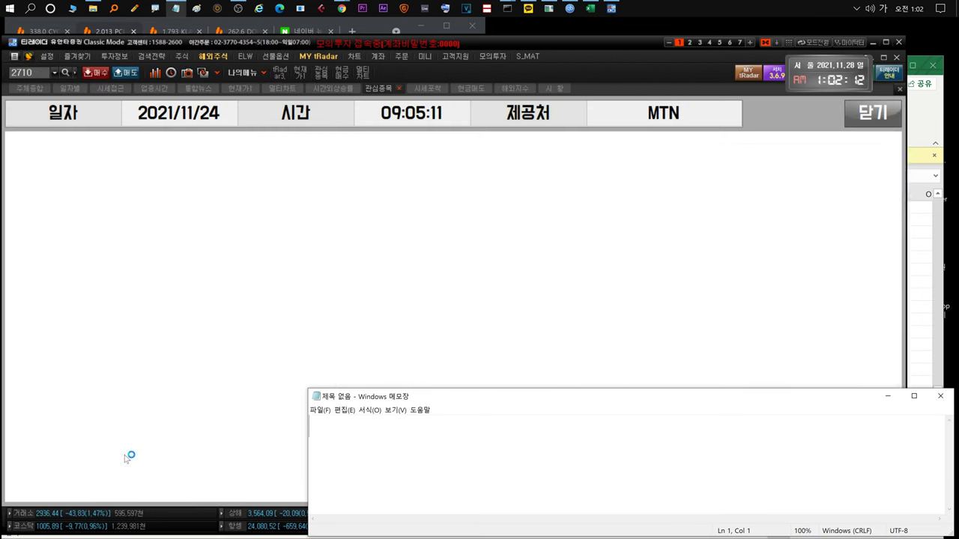
pyautogui.moveTo(35, 146); pyautogui.dragTo(176, 162)
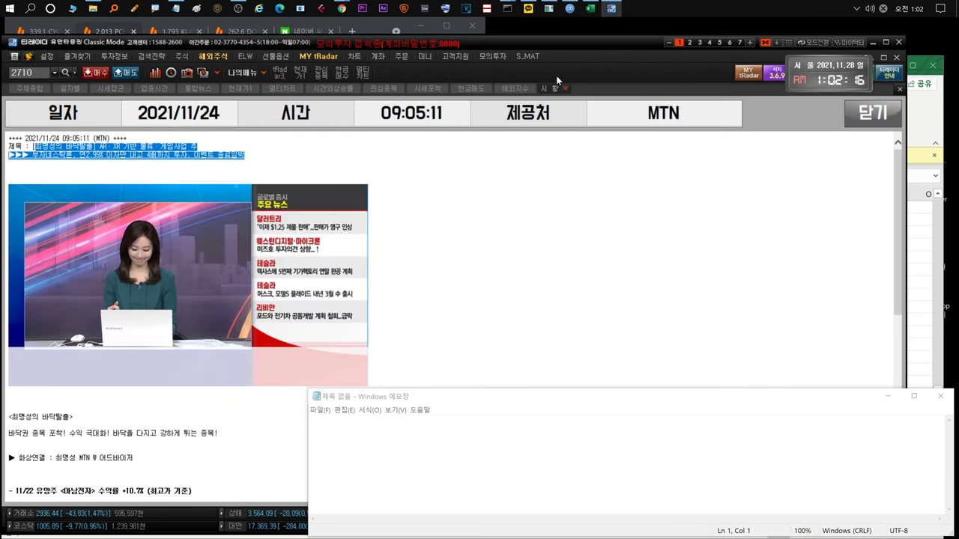
pyautogui.click(566, 89)
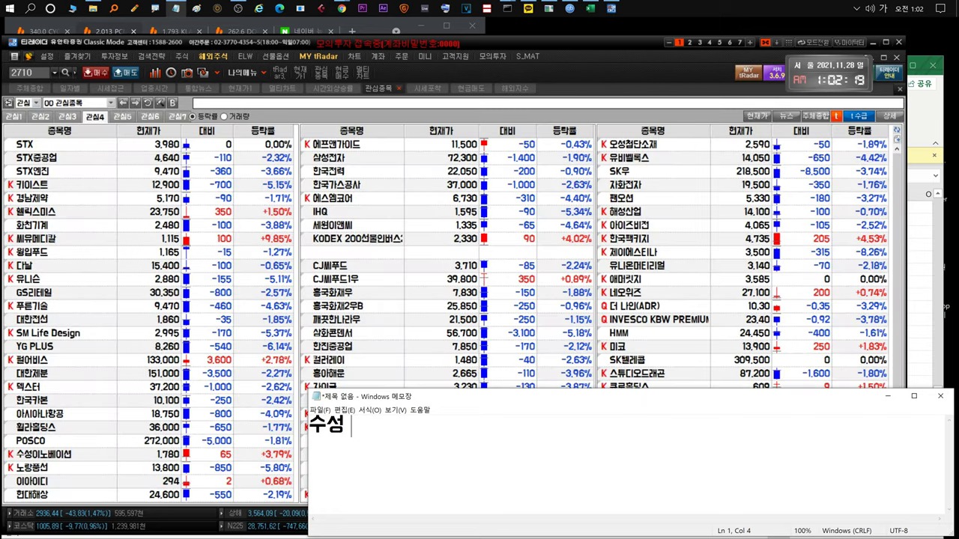
# Write a short remark about 수성이노베이션 starting with "수성" and ending with "가했네요.", and clear it after showing the remark.
pyautogui.write('가했네요.')
pyautogui.hotkey('ctrl', 'a')
pyautogui.hotkey('ctrl', 'x')
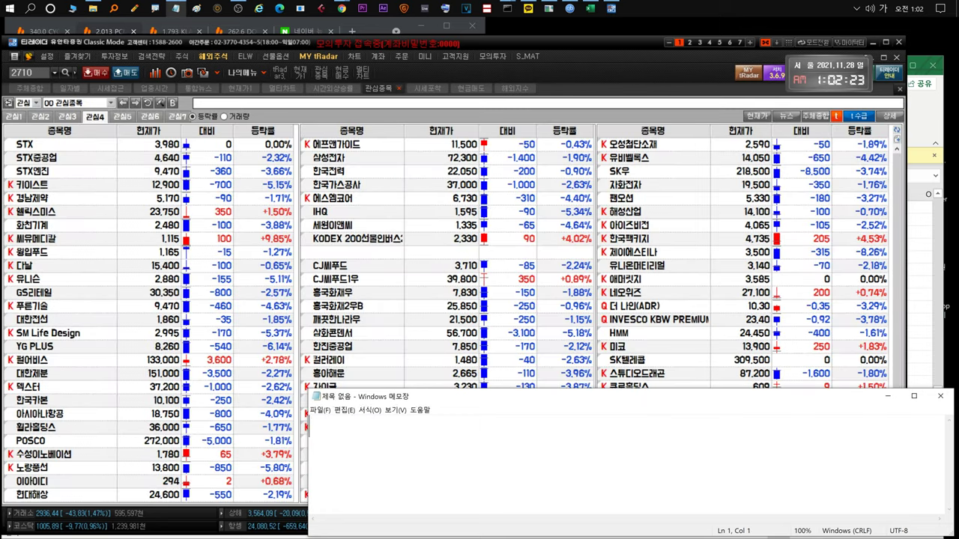
# Write the two-line note "그리고 여행,항공주들... 엄청 빠지는데" and "그만큼 반등나올때 클수있다는겁니다.".
pyautogui.write('그리고')
pyautogui.click(69, 413)
pyautogui.click(389, 449)
pyautogui.write('ㅇ')
pyautogui.write(',항공주ㅂ')
pyautogui.write('... 엄청 빠지는데')
pyautogui.press('Return')
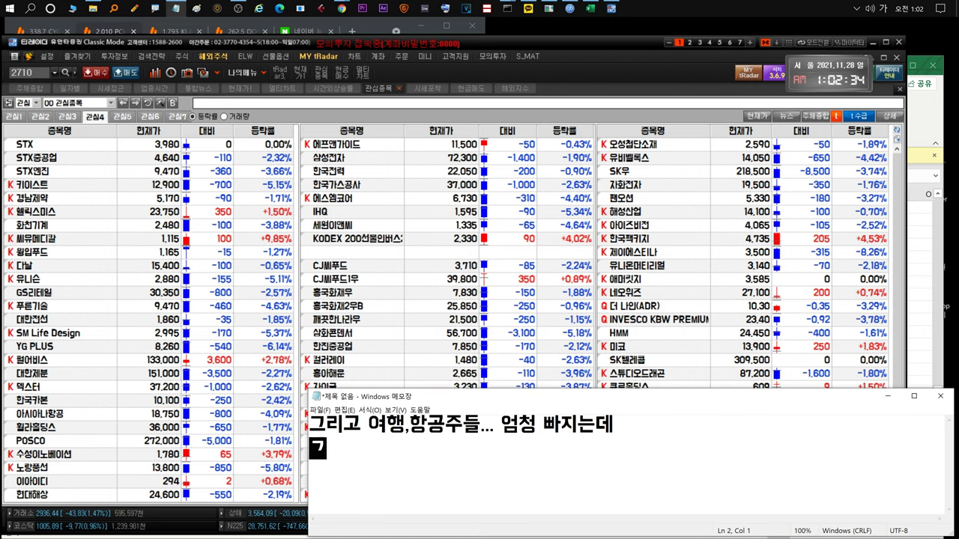
pyautogui.write('그만큼 반등나올때 클수있다는겁ㄴ')
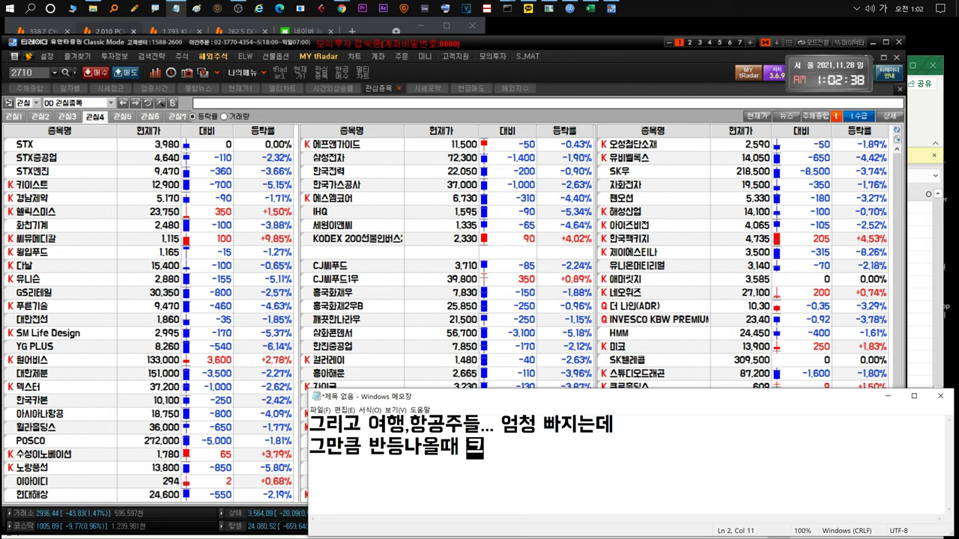
# Add a third line saying "계속 주시해서 수익낼수있으니 저점" is "중요합니다.", and clear the whole note after showing it.
pyautogui.write('계속 주시해서 수익낼수있')
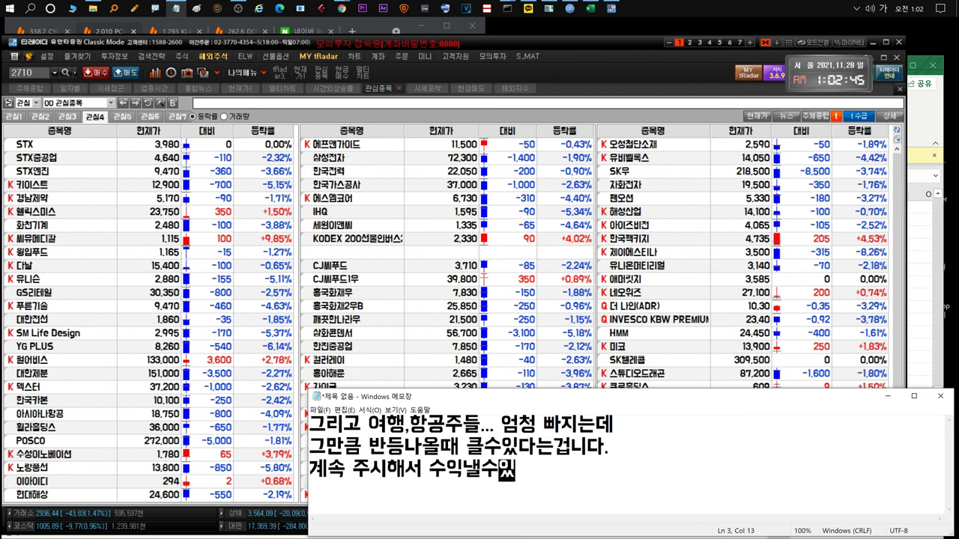
pyautogui.write('으니 저점')
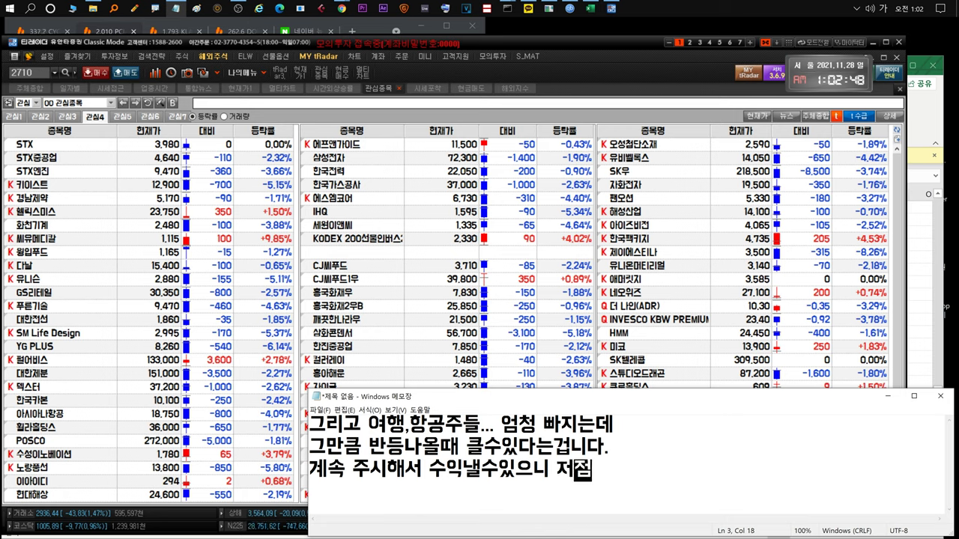
pyautogui.write(' 중요합니다.')
pyautogui.hotkey('ctrl', 'a')
pyautogui.press('BackSpace')
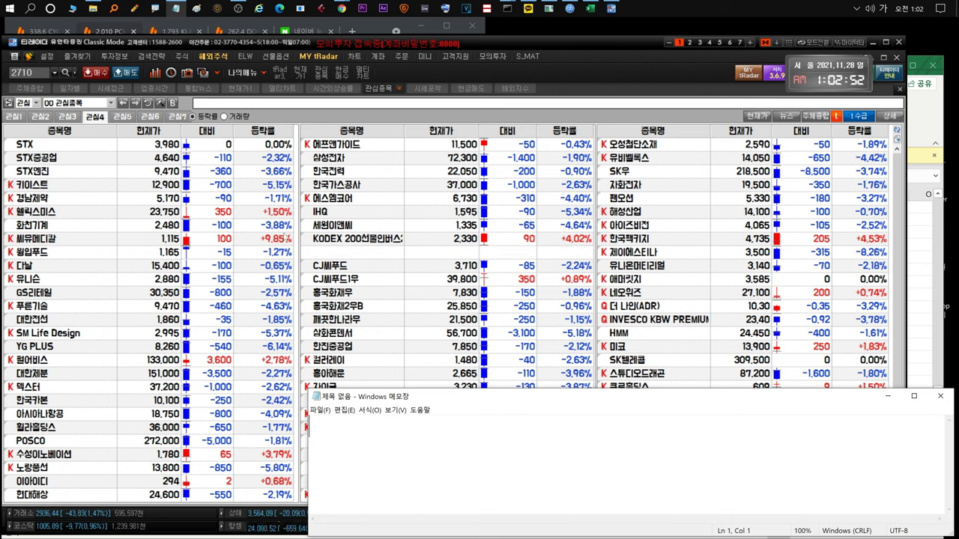
# Highlight 삼성전자 in the watchlist, write the remark "삼전 좋다말았고..." in the note, and select it for replacement.
pyautogui.click(357, 160)
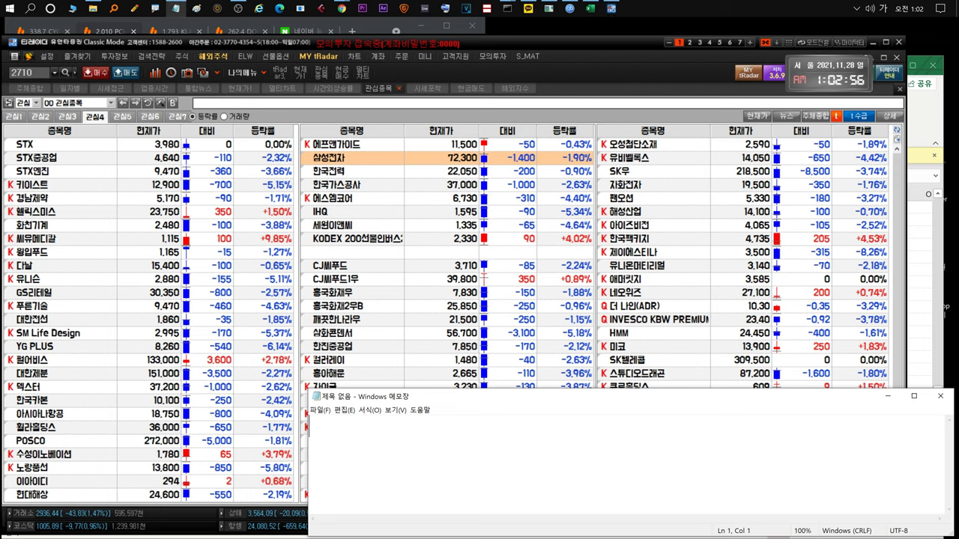
pyautogui.write('삼전 좋다말았고...')
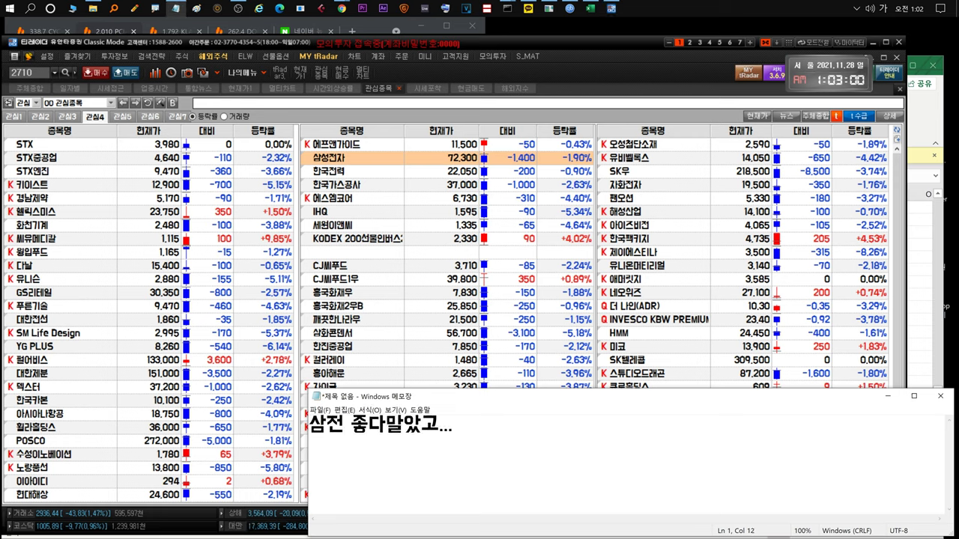
pyautogui.hotkey('ctrl', 'a')
# Write the note line "에스엠코어가 간만에 급등나오고 물량 털어낸것같습니다." with 에스엠코어's daily chart open behind it.
pyautogui.write('에스엠코어가 ㄱ간만에')
pyautogui.click(337, 201)
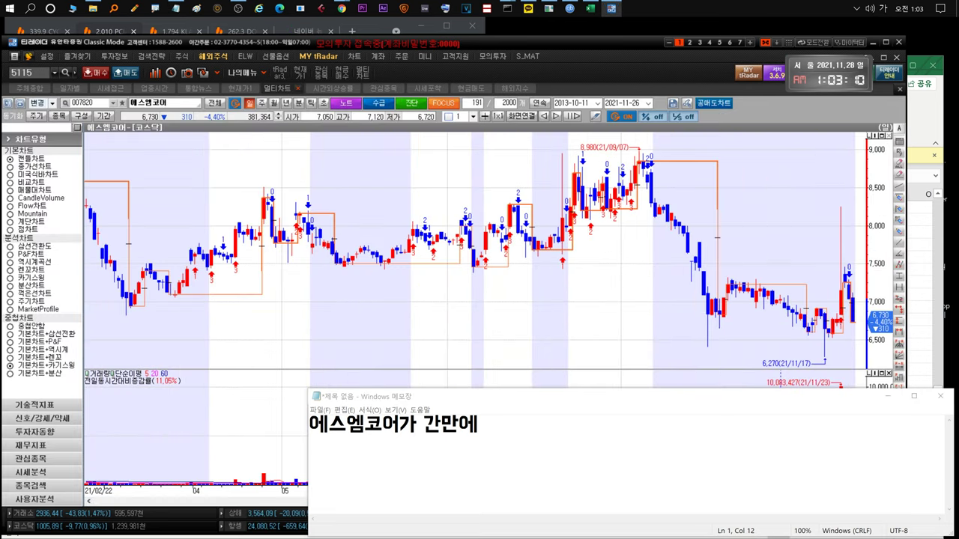
pyautogui.click(484, 425)
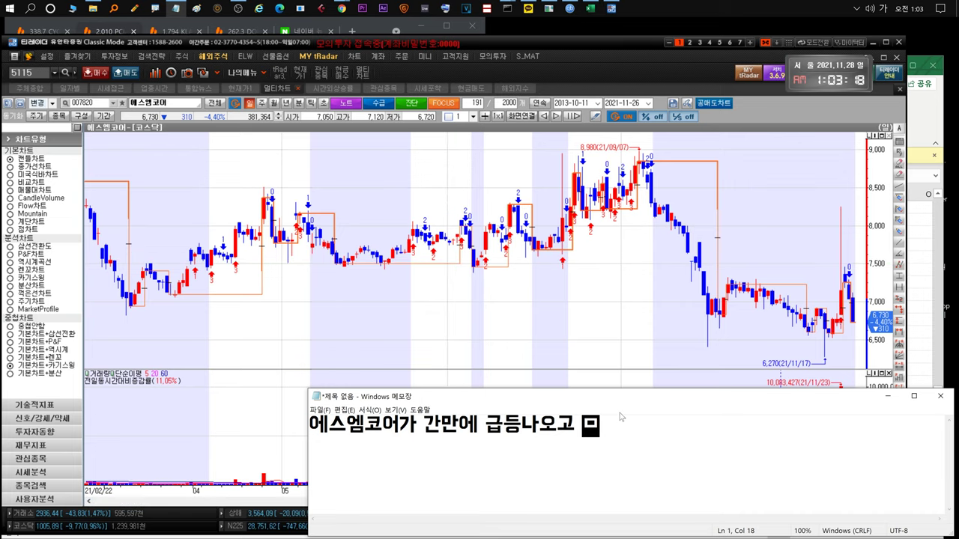
pyautogui.write('량 털어낸')
pyautogui.moveTo(449, 396)
pyautogui.mouseDown()
pyautogui.moveTo(457, 510)
pyautogui.moveTo(433, 390)
pyautogui.mouseUp()
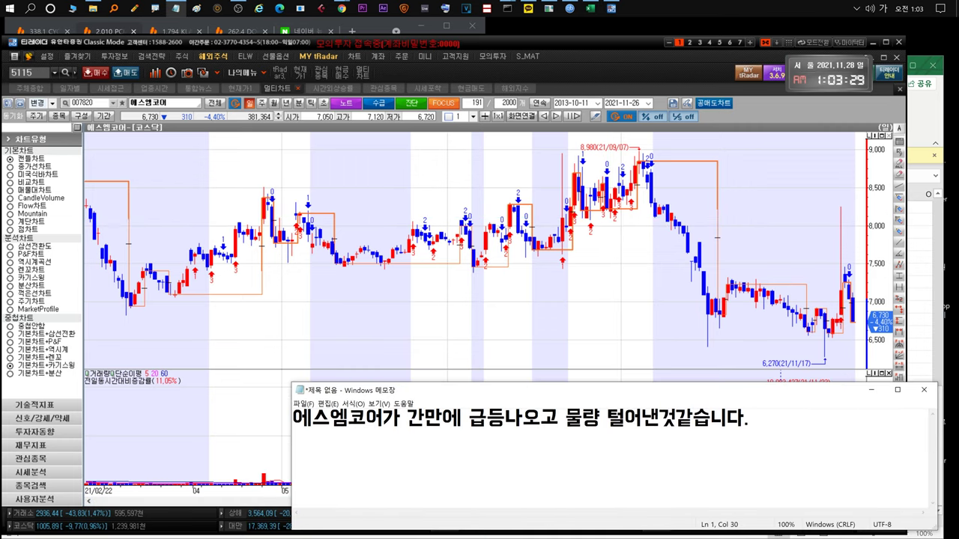
# Add a second line "그래도 뭔가 있는듯한 움직임이었네요." and clear the whole note after showing it.
pyautogui.press('Return')
pyautogui.write('그래도 뭔가 이')
pyautogui.write('는듯한 움직임이었네요.')
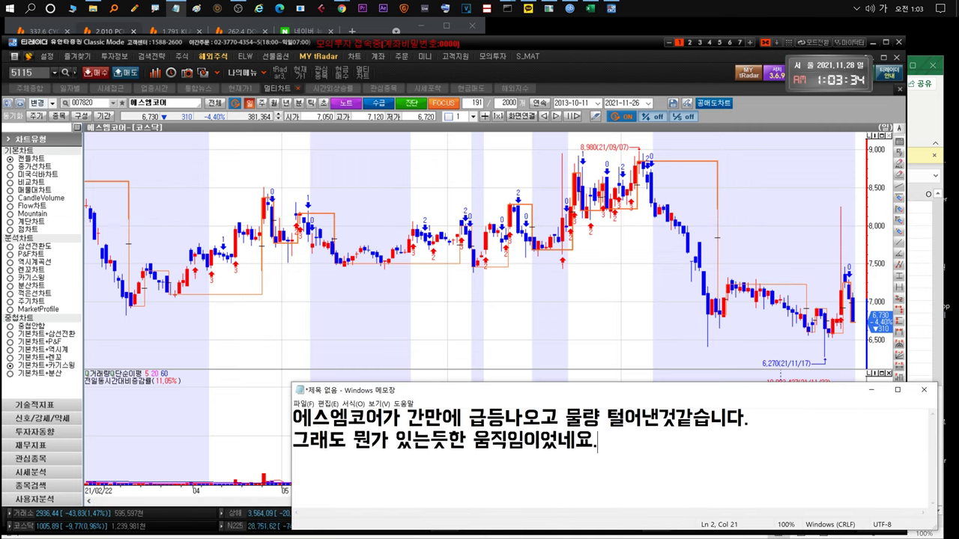
pyautogui.hotkey('ctrl', 'a')
pyautogui.press('Delete')
# Write the remark "아쉽게 다시 제자리!!!" about 에스엠코어, clear it after showing it, and return to the watchlist.
pyautogui.write('아쉽게 다시 제자리!')
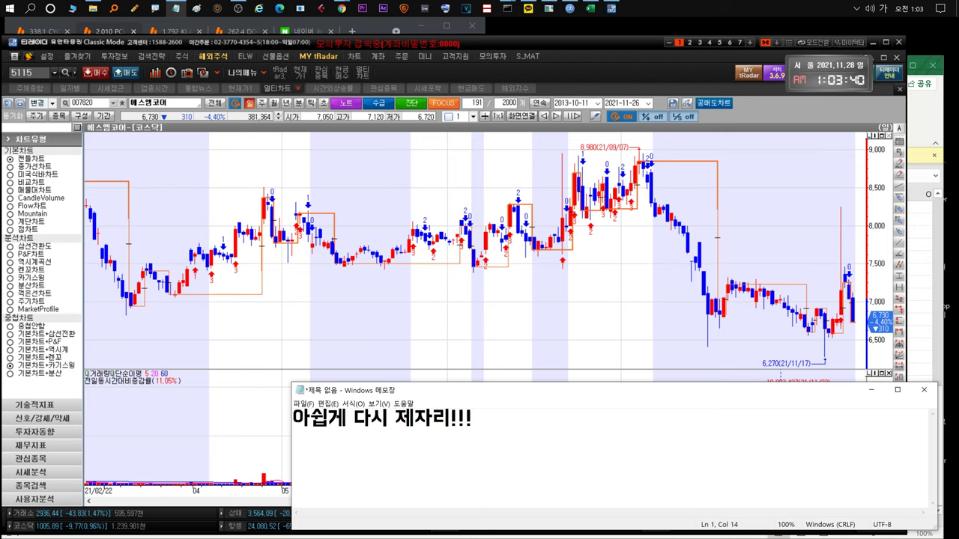
pyautogui.hotkey('ctrl', 'a')
pyautogui.press('Delete')
pyautogui.click(397, 238)
pyautogui.scroll(-5, 397, 239)
pyautogui.hotkey('ctrl', 'Tab')
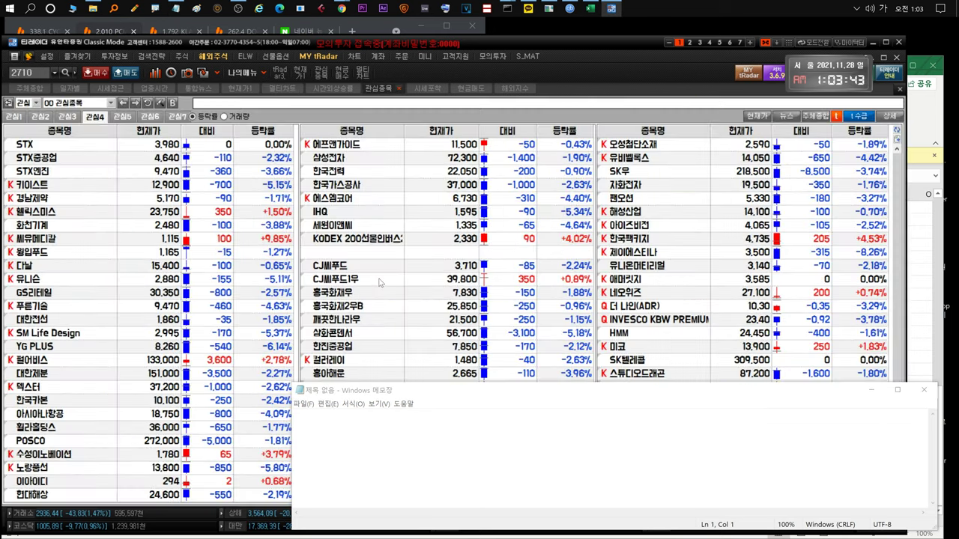
# Review IHQ, CJ씨푸드, the rest of the middle watchlist column and 자화전자, moving the note window out of the way.
pyautogui.click(350, 210)
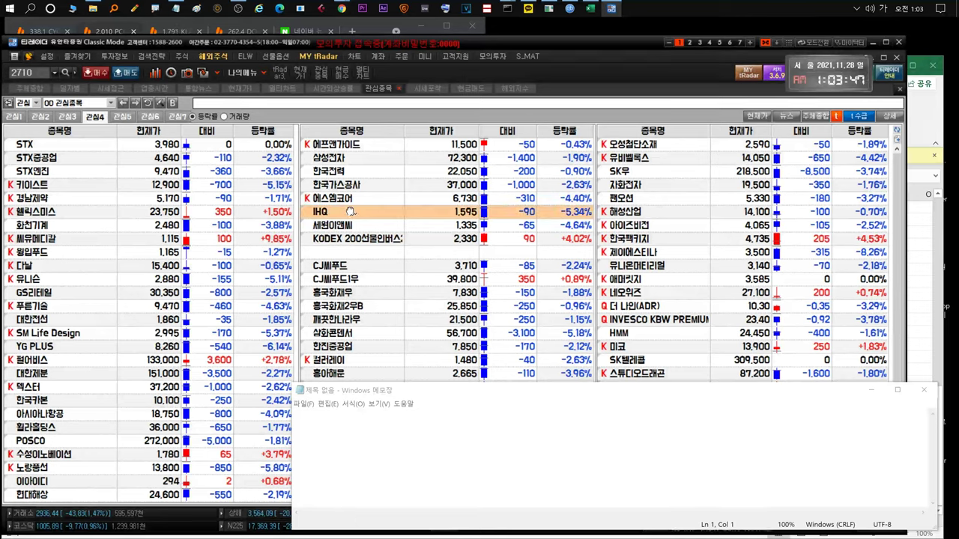
pyautogui.click(350, 267)
pyautogui.moveTo(378, 394); pyautogui.dragTo(597, 398)
pyautogui.moveTo(375, 359); pyautogui.dragTo(373, 481)
pyautogui.click(631, 188)
pyautogui.moveTo(588, 398); pyautogui.dragTo(799, 345)
# Review 한국팩키지, 유니온머티리얼 and 네오위즈 in the third watchlist column, and move the note window below the list's last entries.
pyautogui.click(631, 238)
pyautogui.click(633, 266)
pyautogui.click(633, 292)
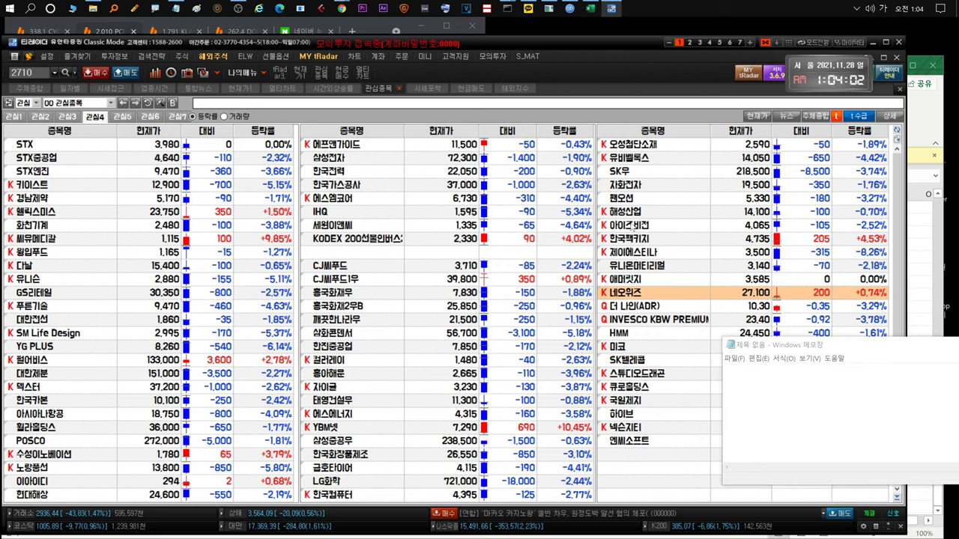
pyautogui.moveTo(784, 346); pyautogui.dragTo(647, 454)
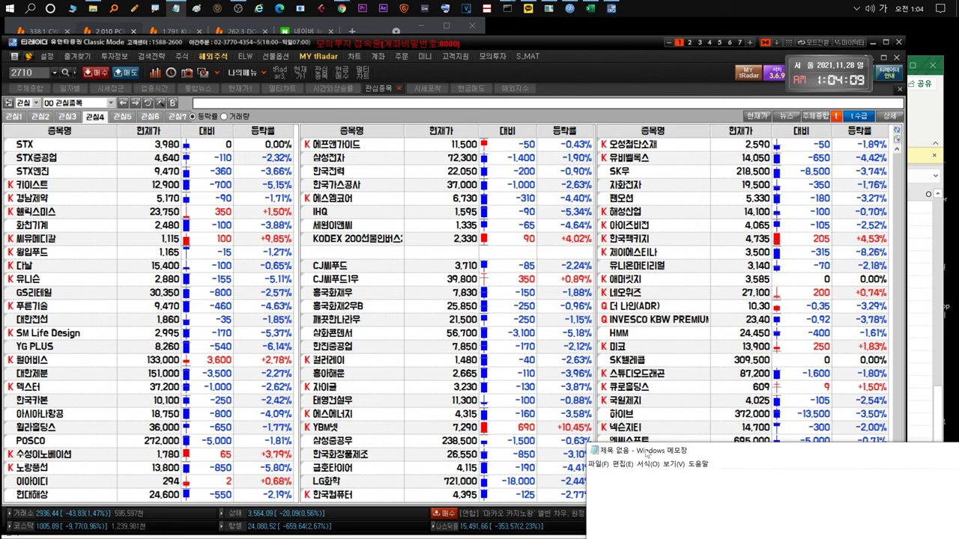